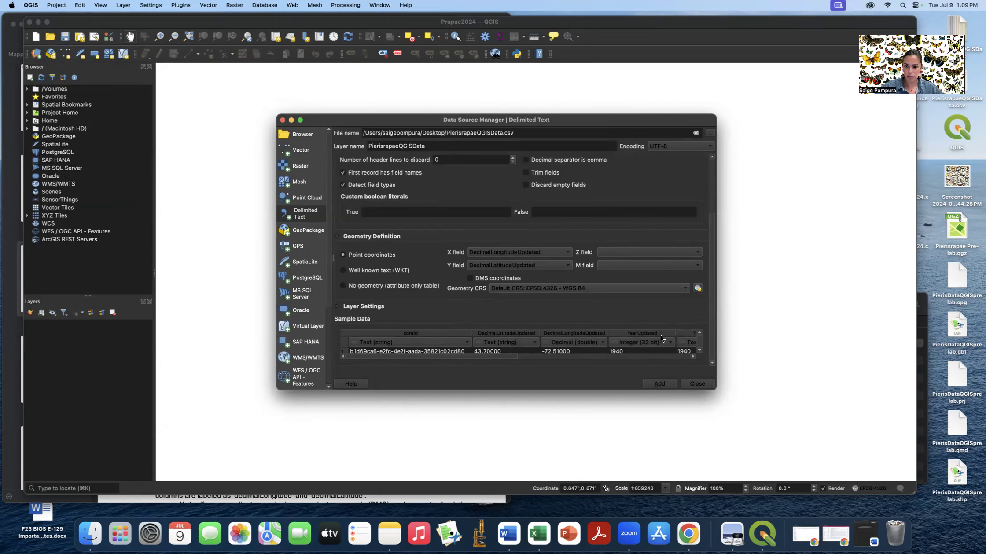
- Review the sample data, collapse Geometry Definition, and add the PierisrapaeQGISData CSV as a point layer
{"action": "scroll", "coordinate": [661, 335], "scroll_direction": "down", "scroll_amount": 3}
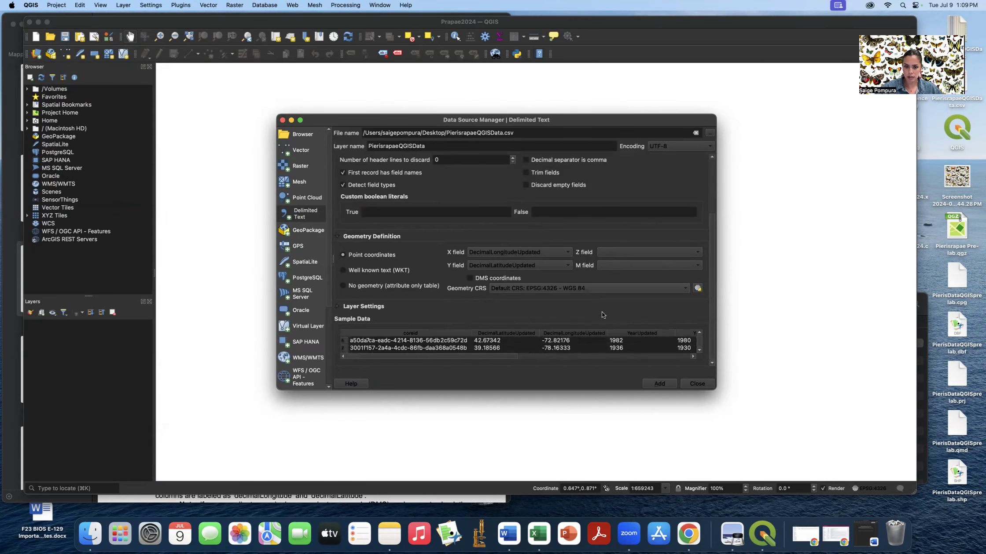
{"action": "left_click", "coordinate": [337, 237]}
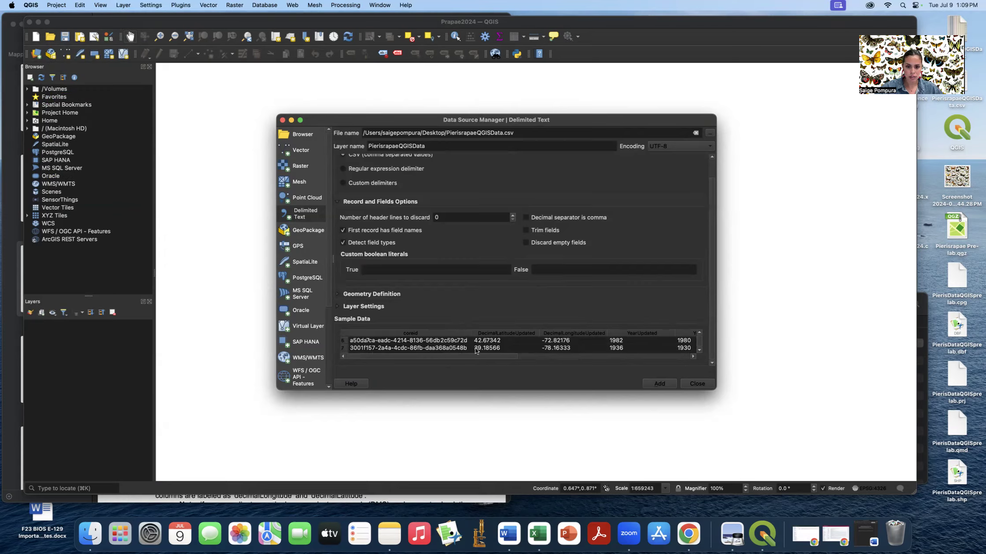
{"action": "scroll", "coordinate": [476, 349], "scroll_direction": "down", "scroll_amount": 5}
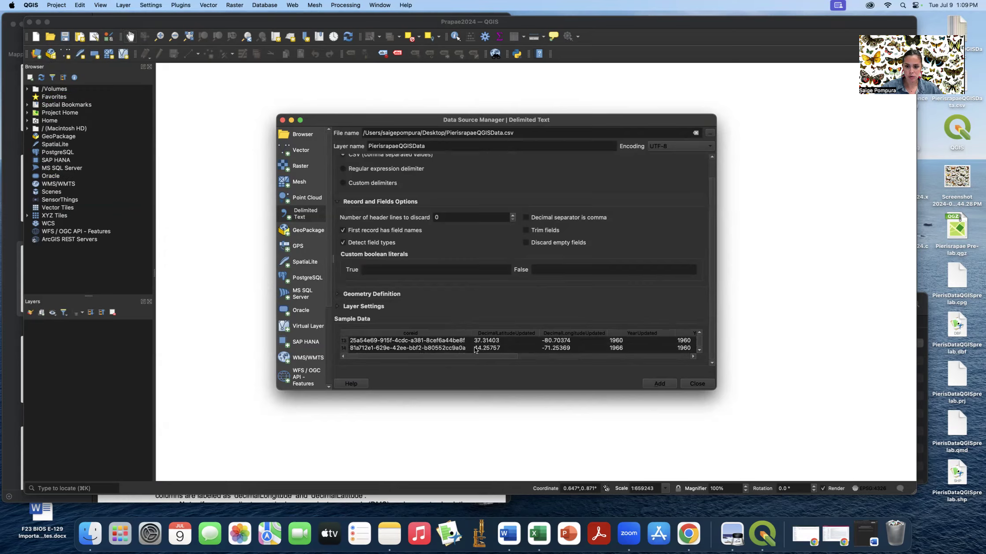
{"action": "scroll", "coordinate": [475, 350], "scroll_direction": "up", "scroll_amount": 3}
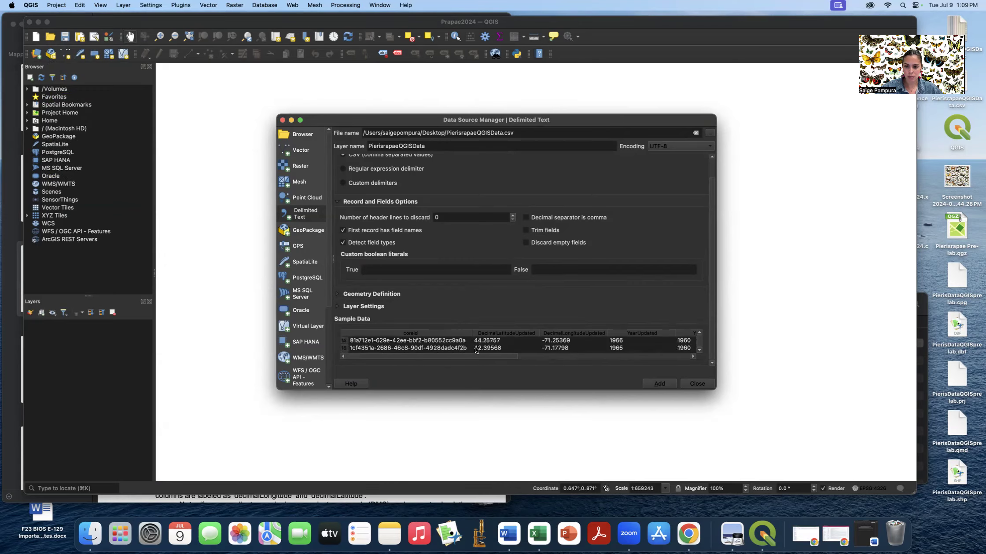
{"action": "scroll", "coordinate": [476, 349], "scroll_direction": "up", "scroll_amount": 10}
{"action": "scroll", "coordinate": [476, 350], "scroll_direction": "down", "scroll_amount": 3}
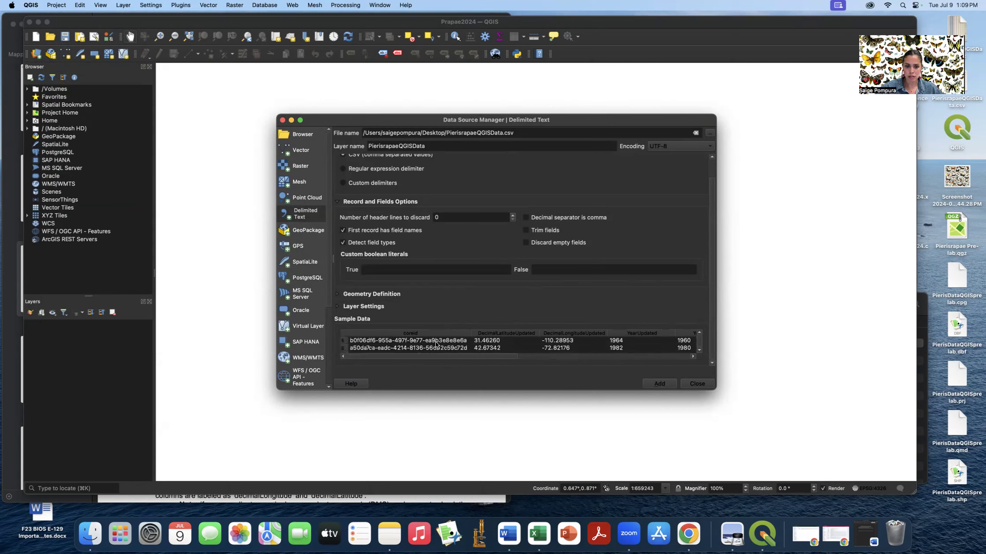
{"action": "left_click_drag", "start_coordinate": [488, 356], "coordinate": [546, 359]}
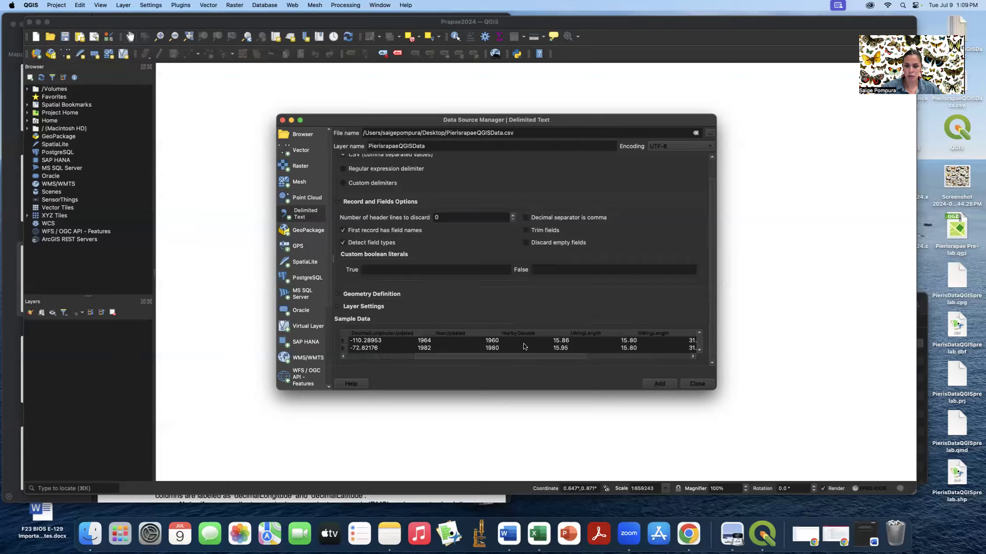
{"action": "left_click_drag", "start_coordinate": [580, 358], "coordinate": [670, 357]}
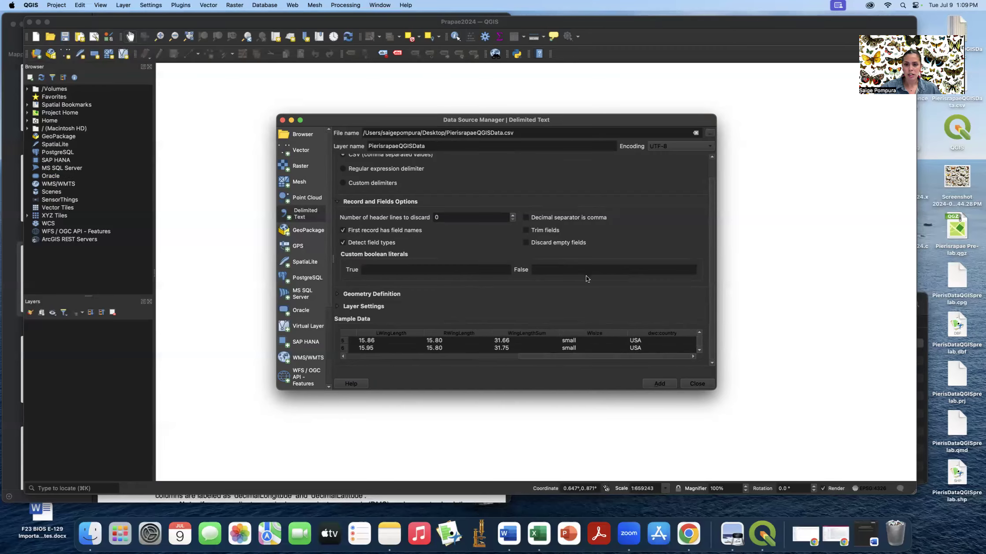
{"action": "scroll", "coordinate": [586, 275], "scroll_direction": "up", "scroll_amount": 1}
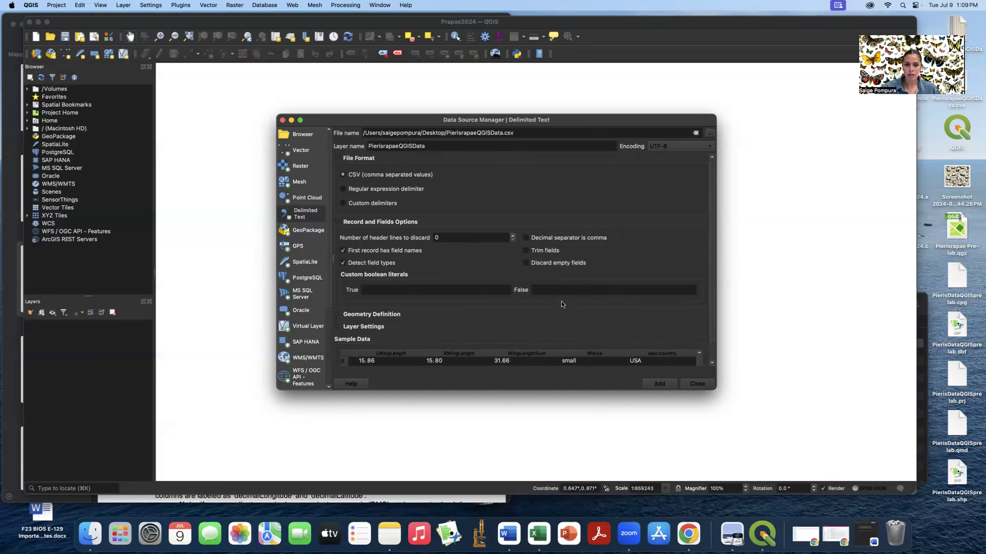
{"action": "left_click", "coordinate": [656, 386]}
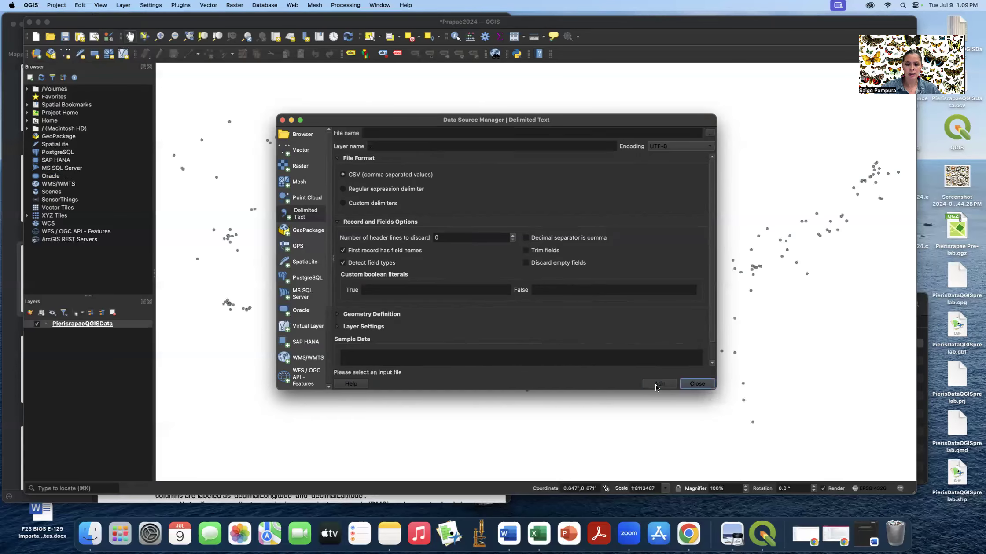
- Close the Data Source Manager and enter 'world' in the coordinate box to add the World Map basemap
{"action": "left_click", "coordinate": [703, 384]}
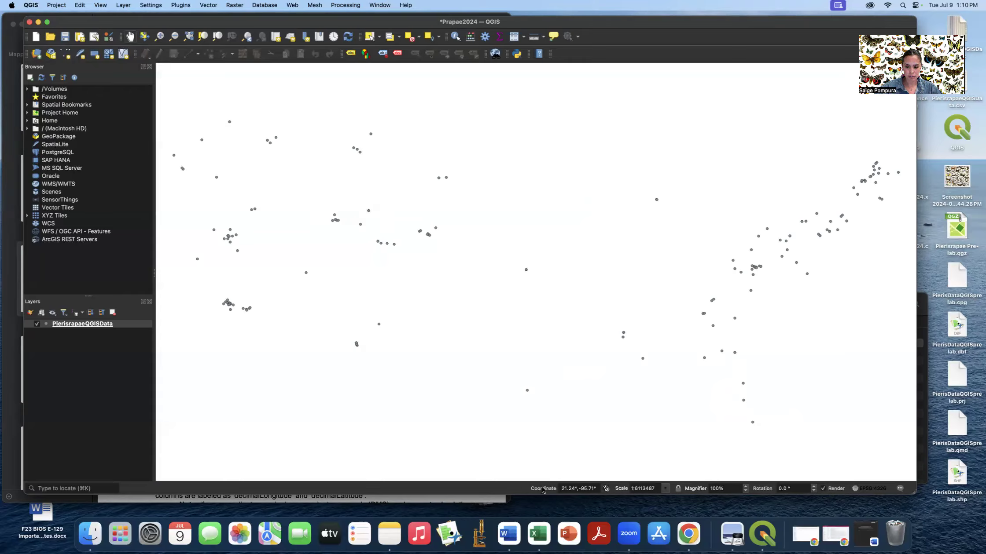
{"action": "left_click_drag", "start_coordinate": [560, 488], "coordinate": [599, 489]}
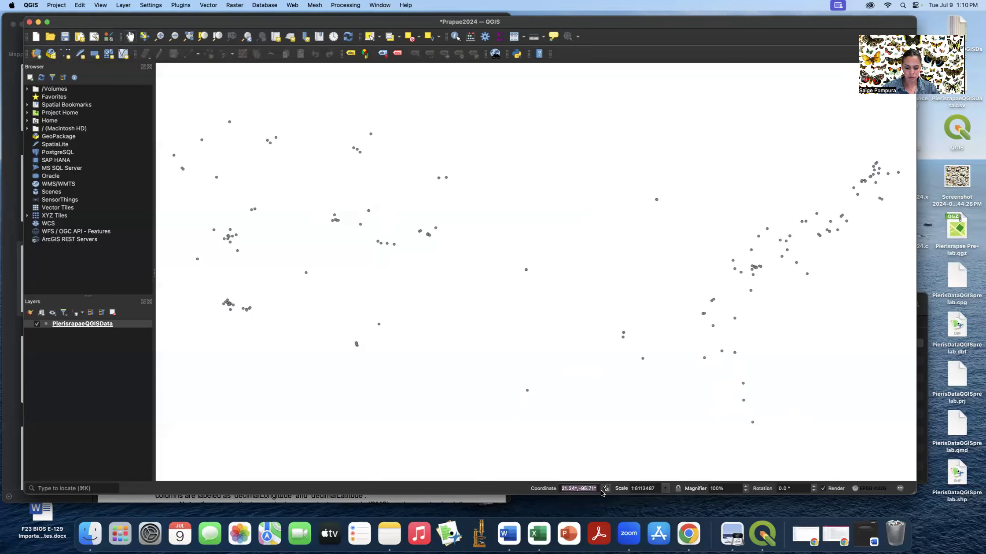
{"action": "type", "text": "world"}
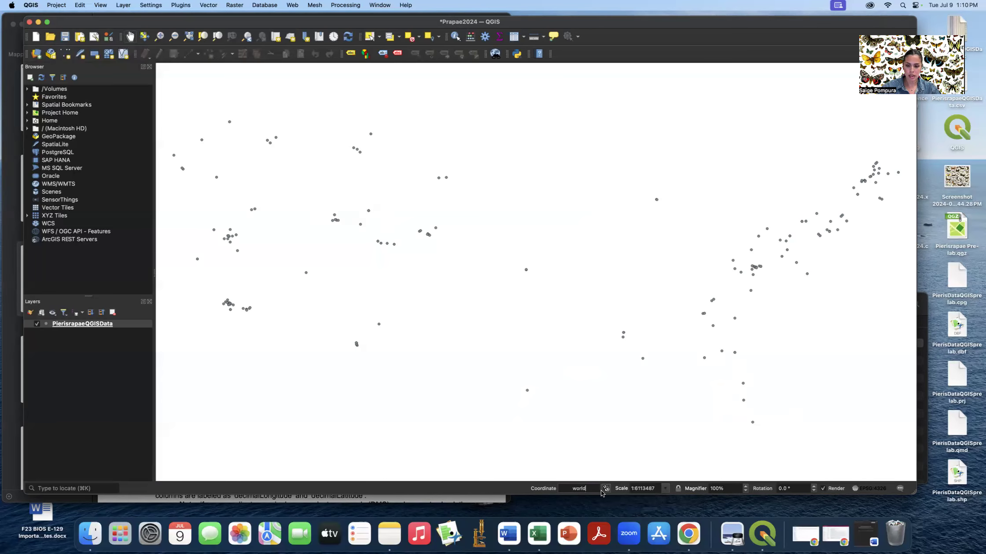
{"action": "key", "text": "Return"}
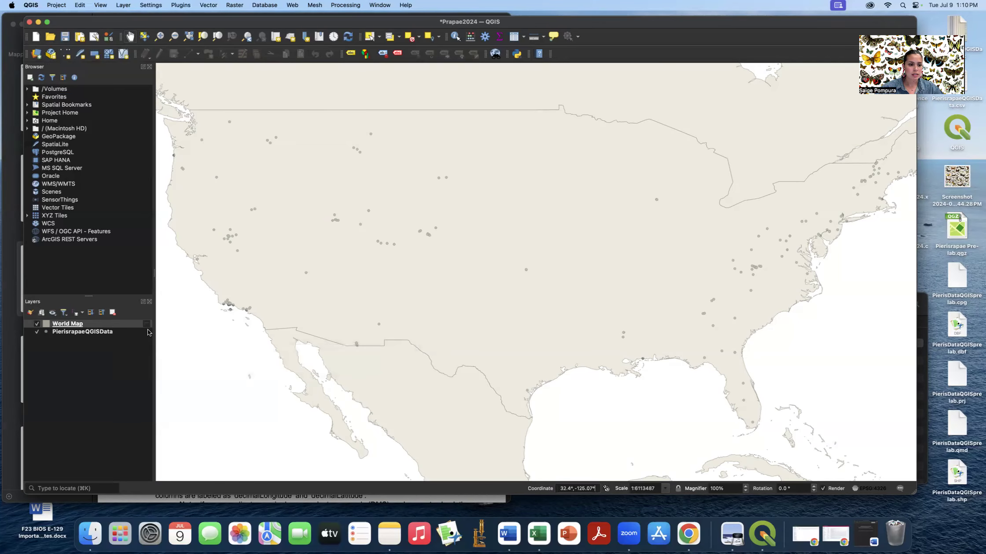
- Move World Map beneath the points layer, save the Prapae2024 project, and zoom out
{"action": "left_click_drag", "start_coordinate": [122, 327], "coordinate": [119, 340]}
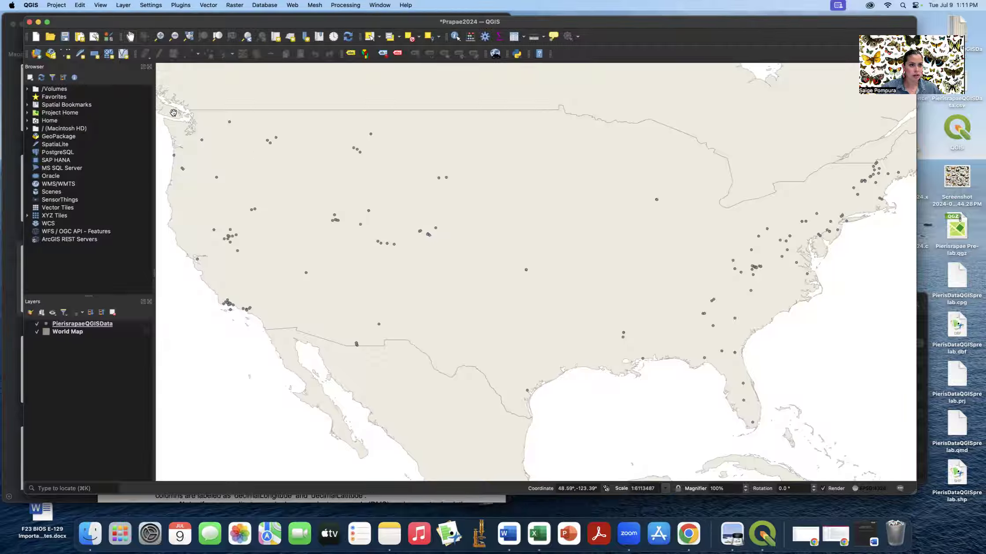
{"action": "left_click", "coordinate": [65, 37]}
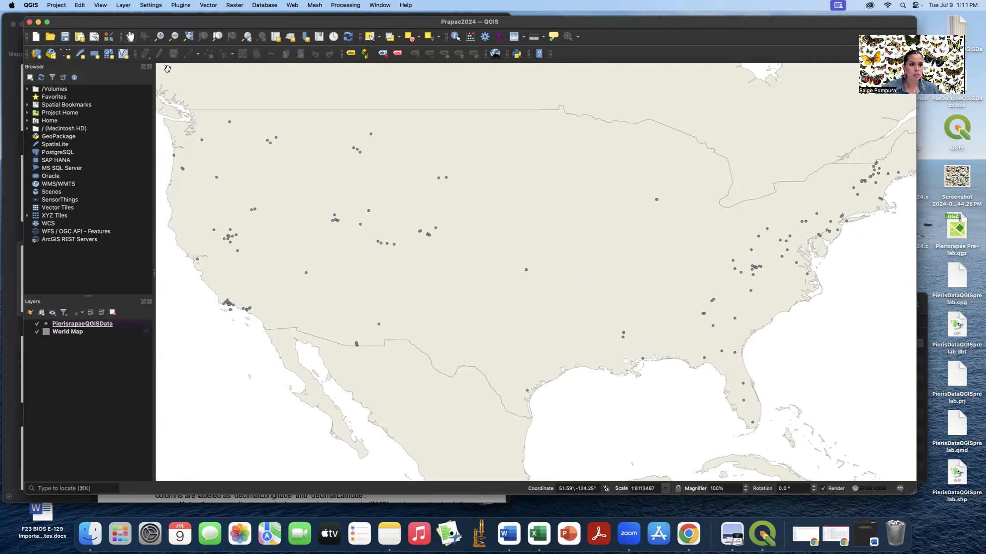
{"action": "left_click", "coordinate": [174, 37]}
{"action": "left_click", "coordinate": [367, 184]}
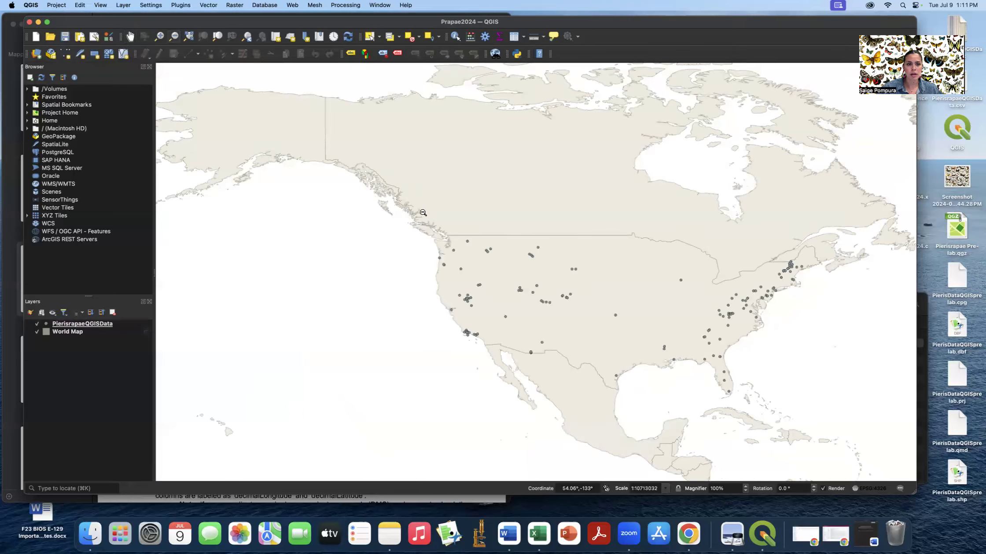
{"action": "left_click", "coordinate": [422, 213]}
- Pan and zoom in to centre the map on the contiguous US data points
{"action": "left_click", "coordinate": [131, 37]}
{"action": "left_click_drag", "start_coordinate": [661, 240], "coordinate": [369, 158]}
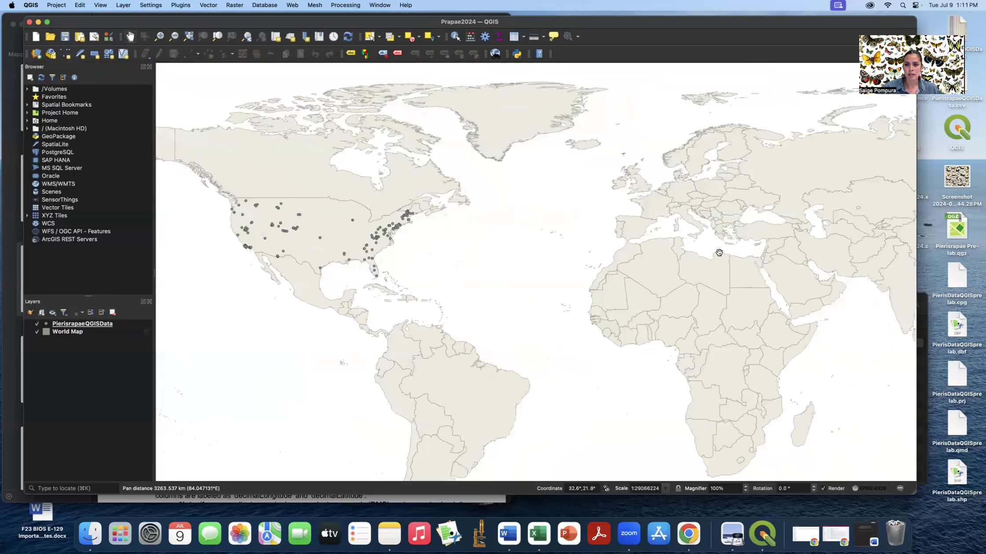
{"action": "left_click_drag", "start_coordinate": [353, 200], "coordinate": [506, 229]}
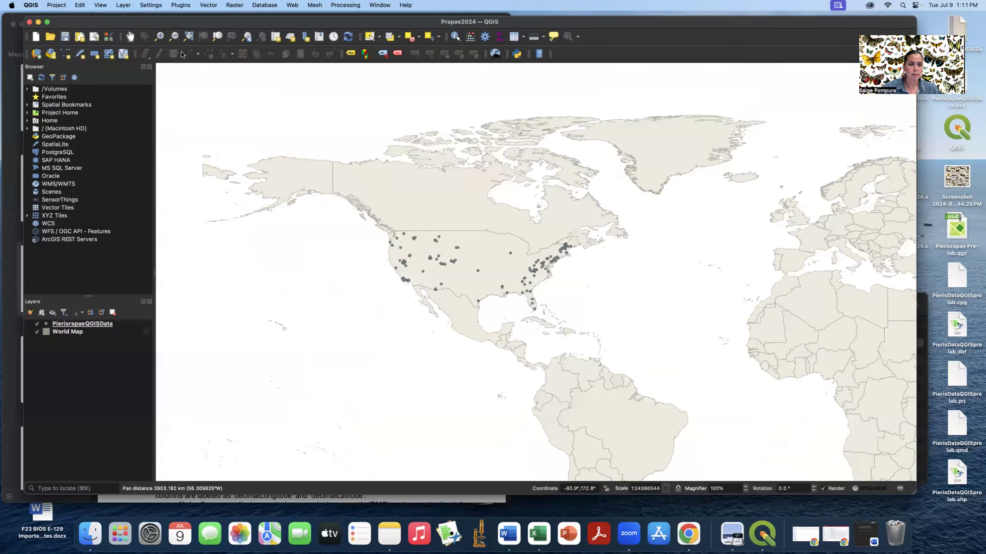
{"action": "left_click", "coordinate": [164, 41]}
{"action": "left_click", "coordinate": [416, 198]}
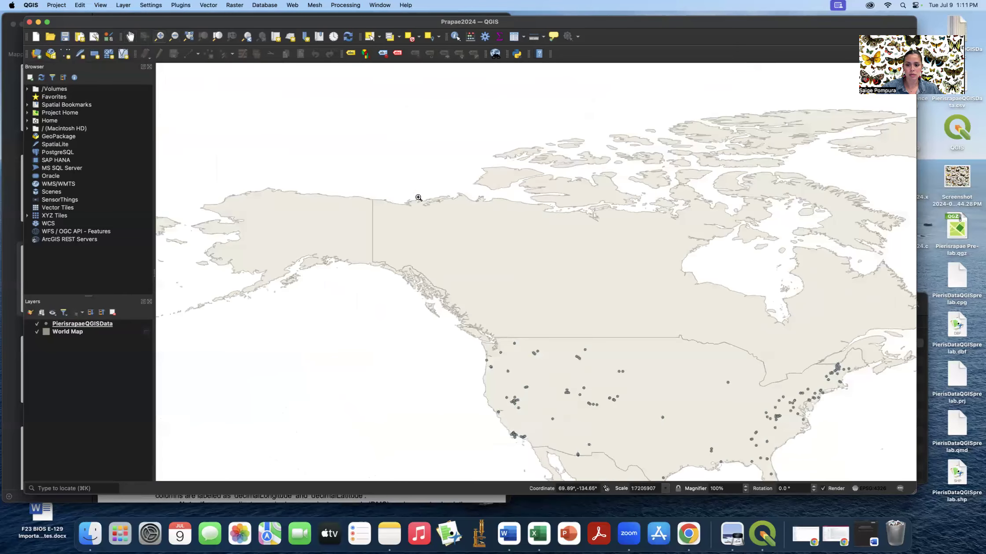
{"action": "left_click", "coordinate": [502, 241]}
{"action": "left_click", "coordinate": [129, 36]}
{"action": "left_click_drag", "start_coordinate": [640, 330], "coordinate": [486, 160]}
{"action": "left_click_drag", "start_coordinate": [771, 399], "coordinate": [606, 231]}
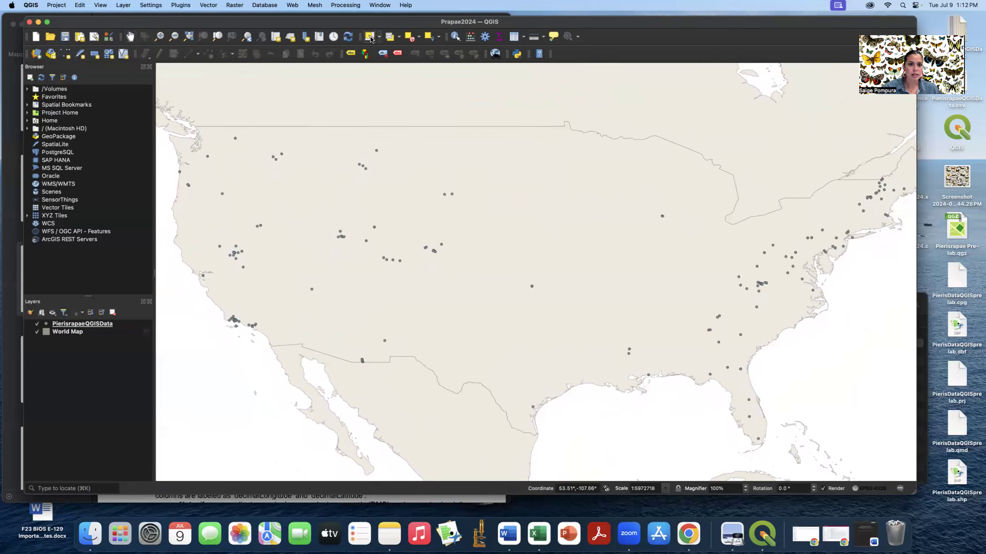
{"action": "left_click", "coordinate": [368, 37]}
{"action": "left_click_drag", "start_coordinate": [215, 241], "coordinate": [259, 281]}
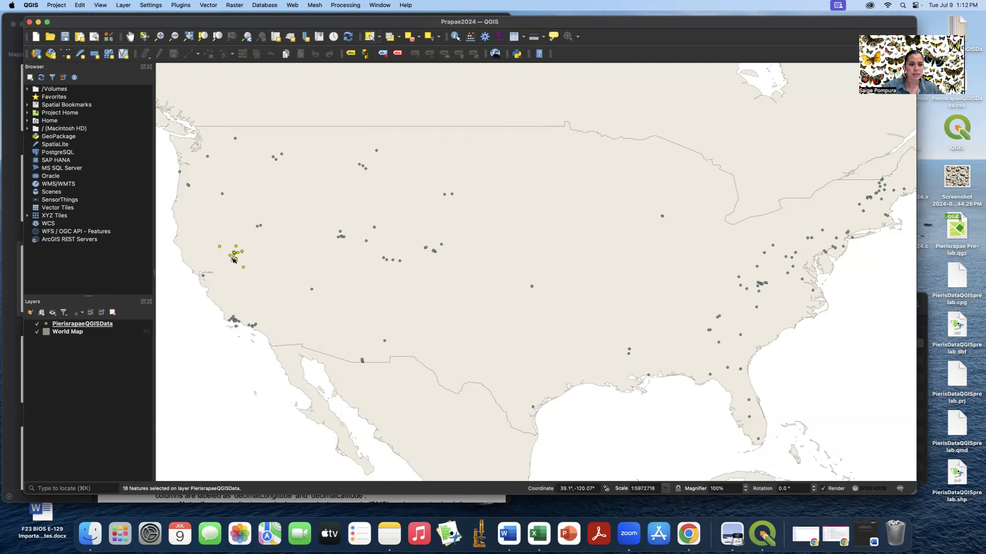
{"action": "left_click", "coordinate": [516, 38]}
{"action": "left_click", "coordinate": [838, 225]}
{"action": "left_click_drag", "start_coordinate": [839, 225], "coordinate": [770, 213]}
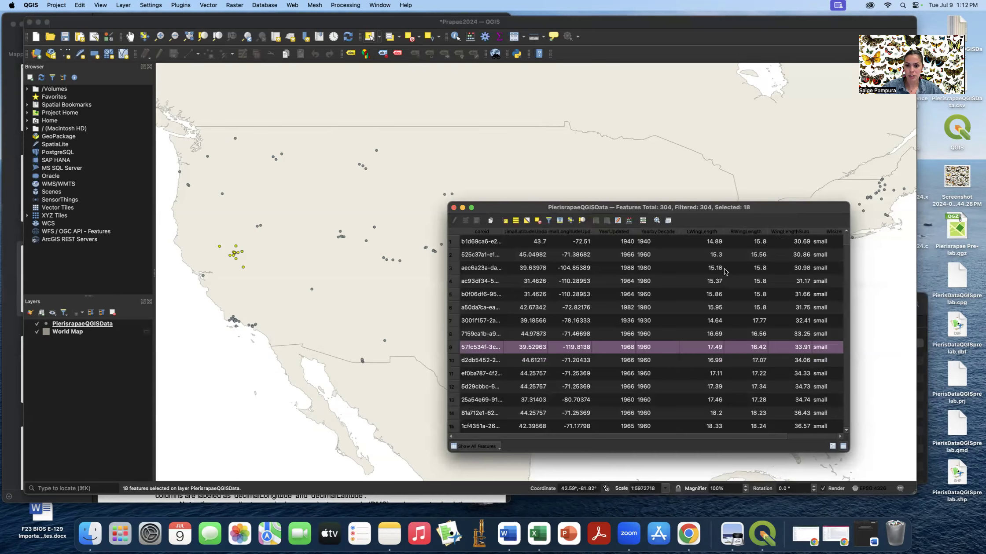
{"action": "left_click_drag", "start_coordinate": [448, 203], "coordinate": [294, 171]}
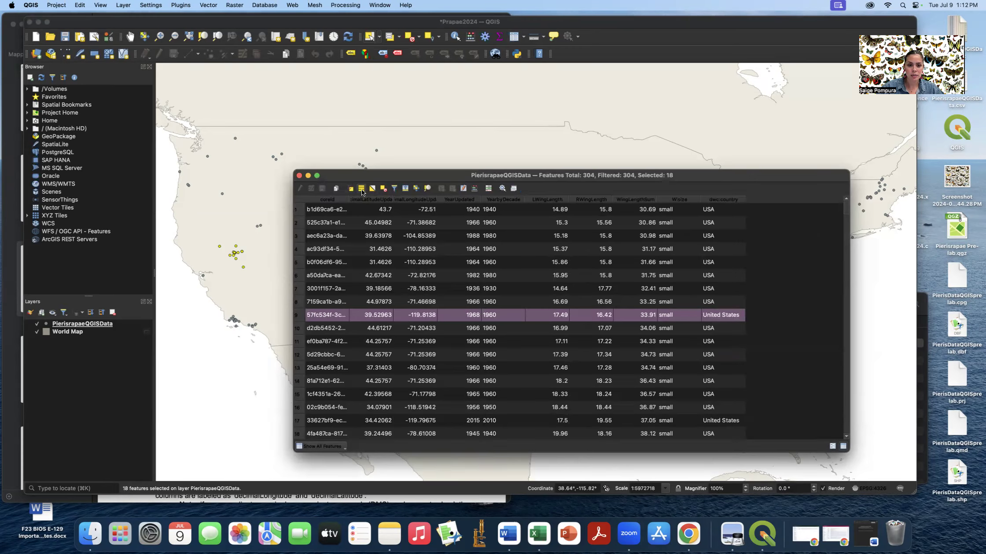
{"action": "left_click", "coordinate": [406, 189]}
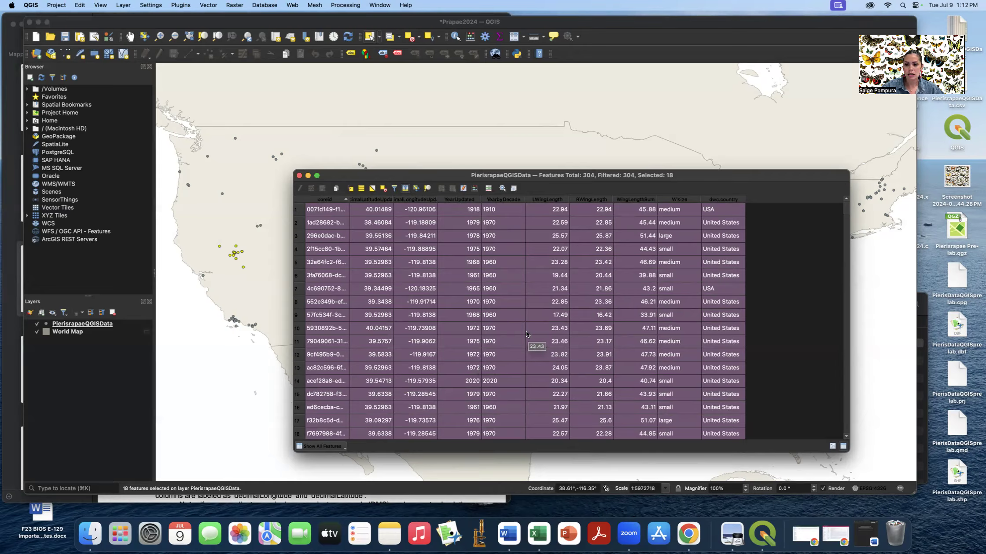
{"action": "scroll", "coordinate": [528, 333], "scroll_direction": "down", "scroll_amount": 2}
{"action": "scroll", "coordinate": [527, 334], "scroll_direction": "up", "scroll_amount": 1}
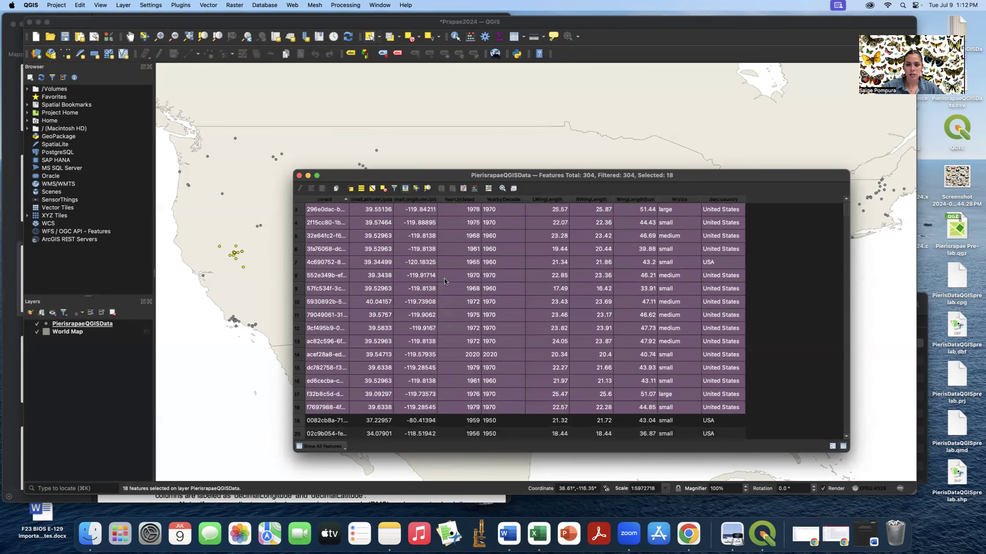
{"action": "scroll", "coordinate": [528, 295], "scroll_direction": "up", "scroll_amount": 1}
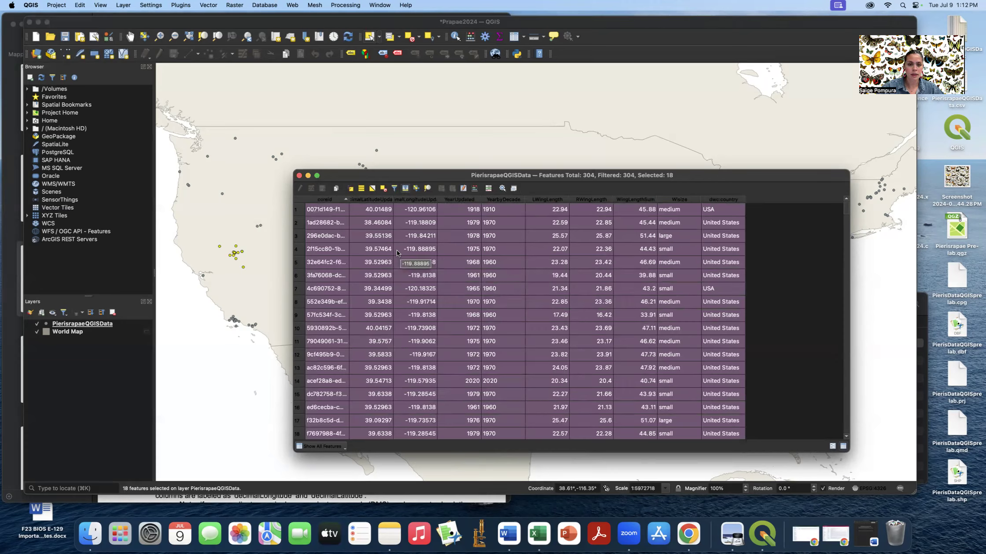
{"action": "left_click", "coordinate": [385, 191]}
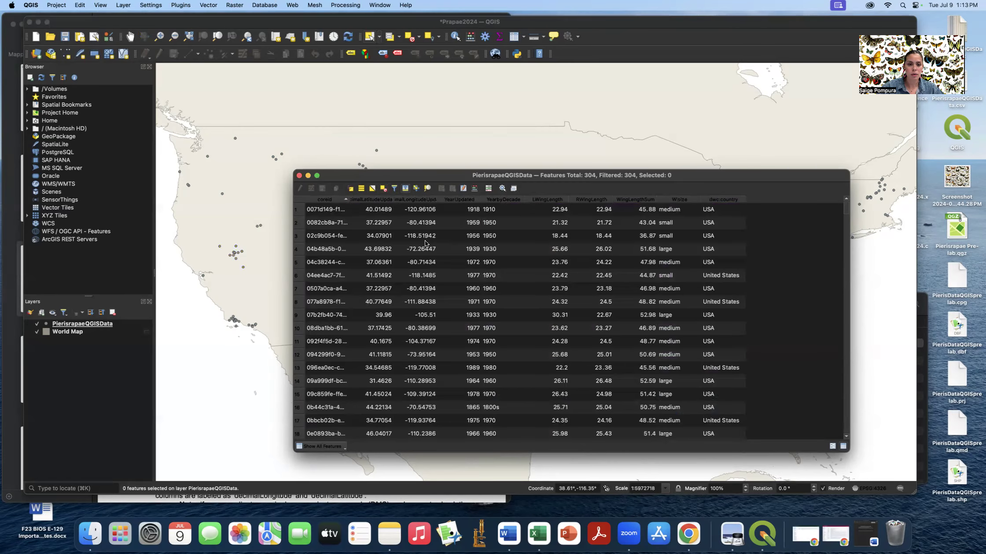
{"action": "left_click", "coordinate": [299, 176]}
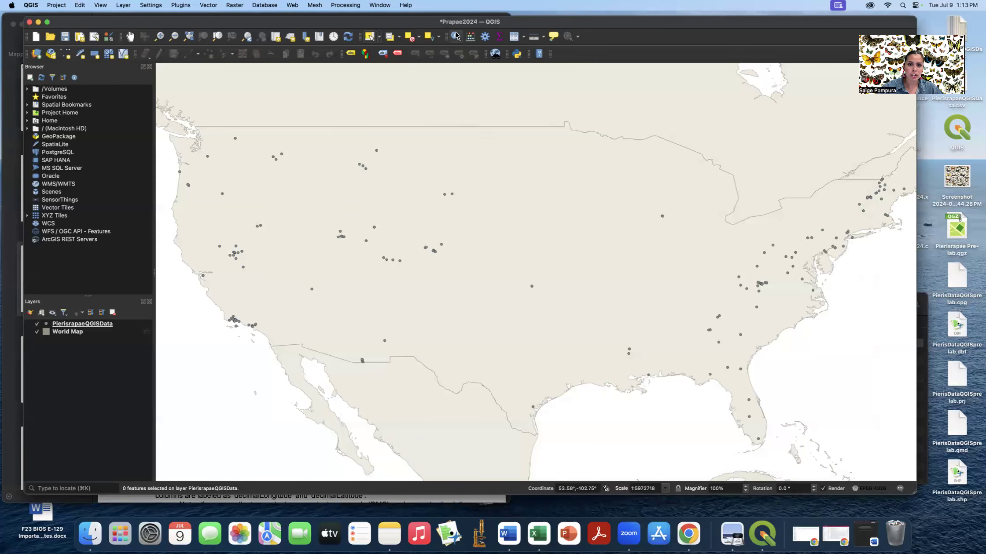
{"action": "left_click", "coordinate": [456, 37]}
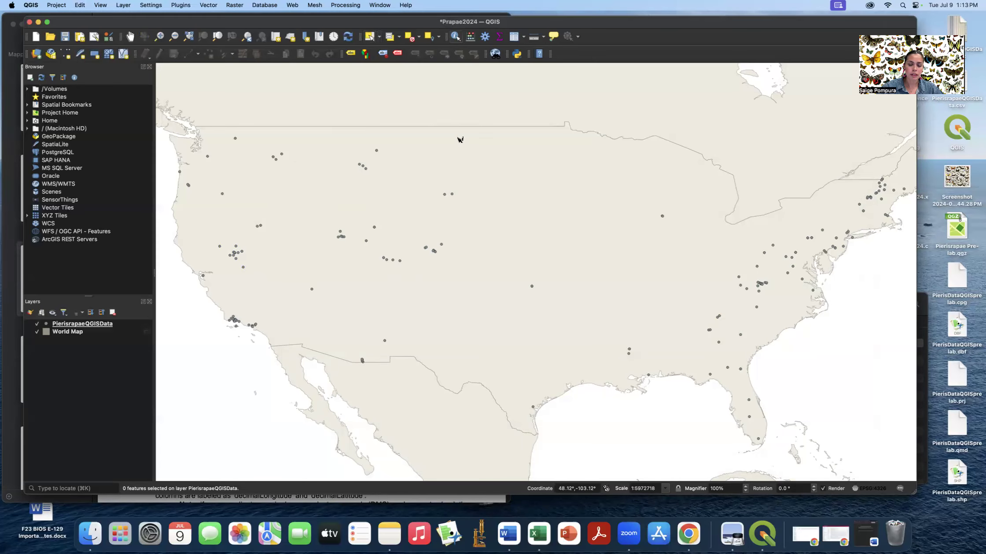
{"action": "left_click", "coordinate": [453, 195]}
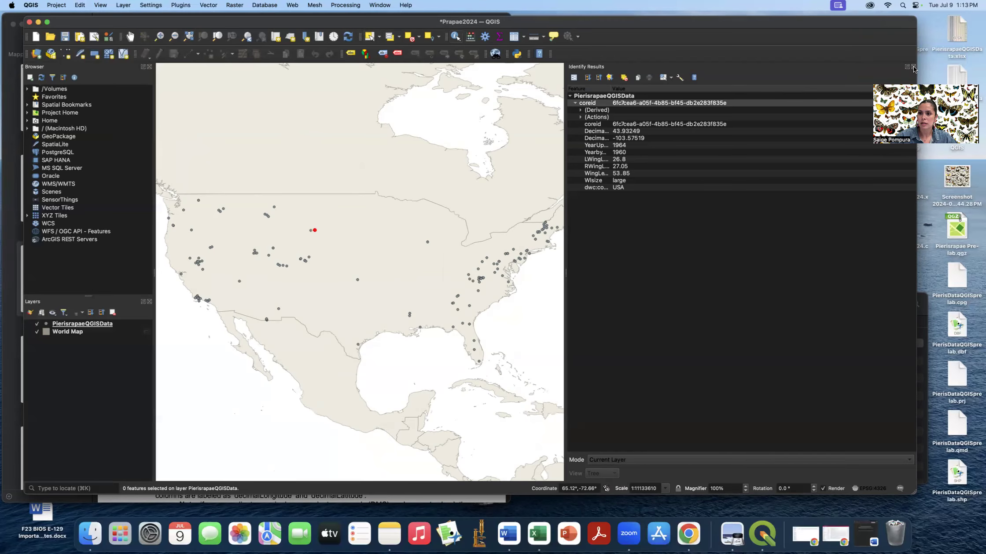
{"action": "left_click", "coordinate": [913, 68]}
{"action": "left_click", "coordinate": [410, 39]}
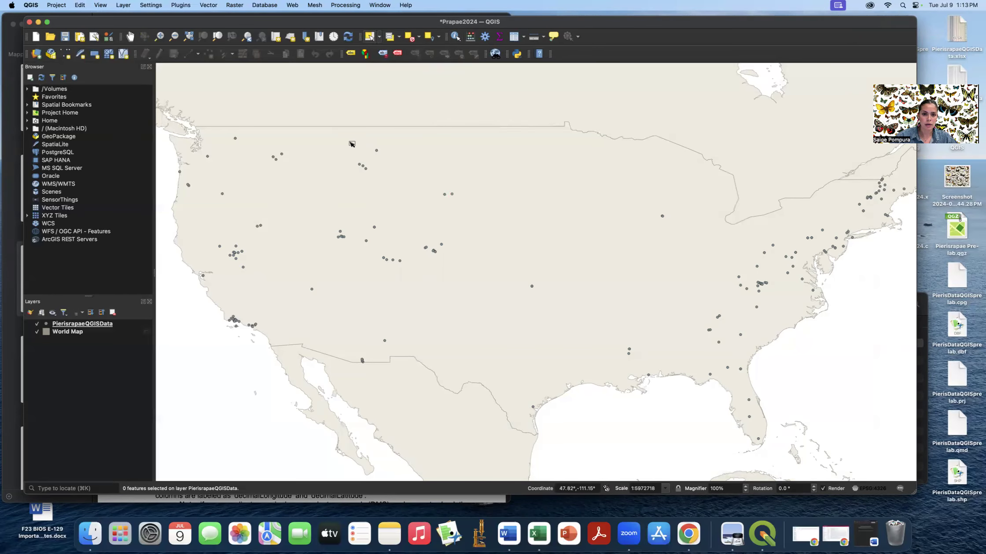
{"action": "left_click_drag", "start_coordinate": [351, 143], "coordinate": [402, 183]}
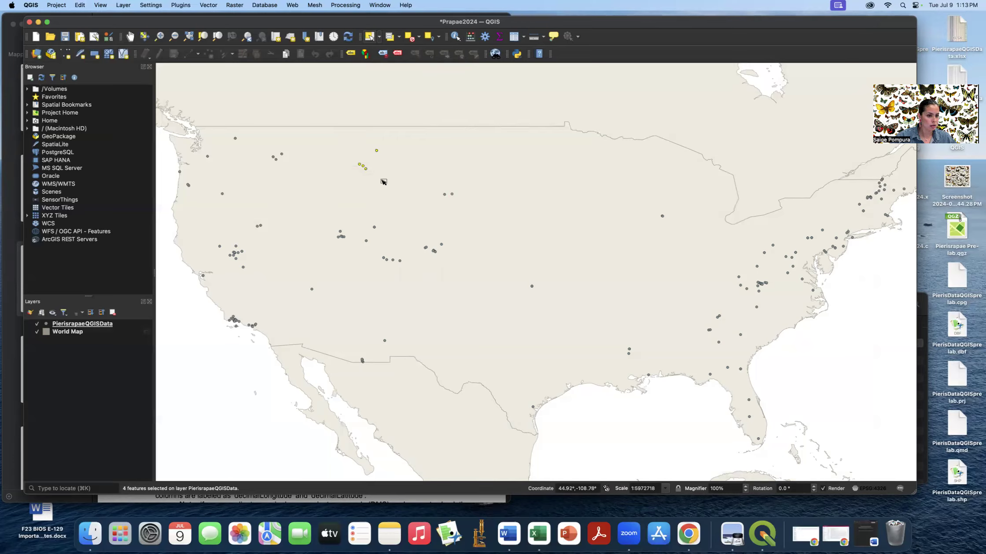
{"action": "right_click", "coordinate": [127, 327]}
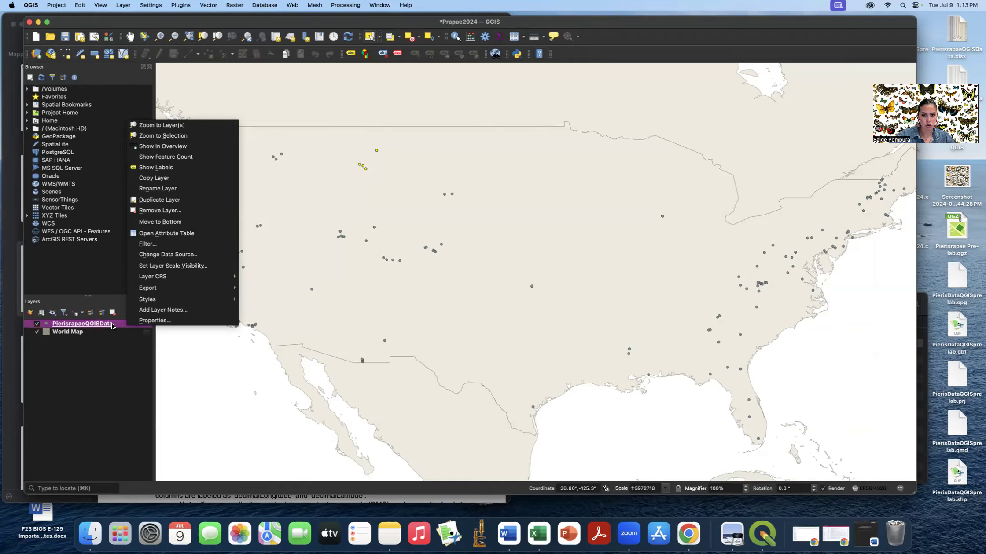
{"action": "left_click", "coordinate": [184, 234]}
{"action": "scroll", "coordinate": [513, 305], "scroll_direction": "down", "scroll_amount": 13}
{"action": "scroll", "coordinate": [513, 305], "scroll_direction": "down", "scroll_amount": 8}
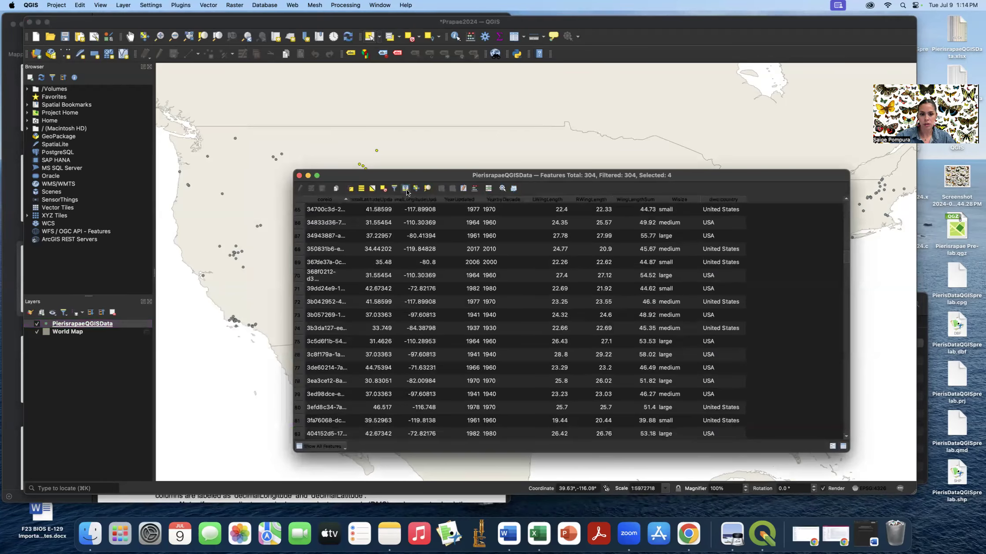
{"action": "scroll", "coordinate": [444, 244], "scroll_direction": "up", "scroll_amount": 2}
{"action": "scroll", "coordinate": [543, 302], "scroll_direction": "up", "scroll_amount": 2}
{"action": "scroll", "coordinate": [543, 303], "scroll_direction": "up", "scroll_amount": 20}
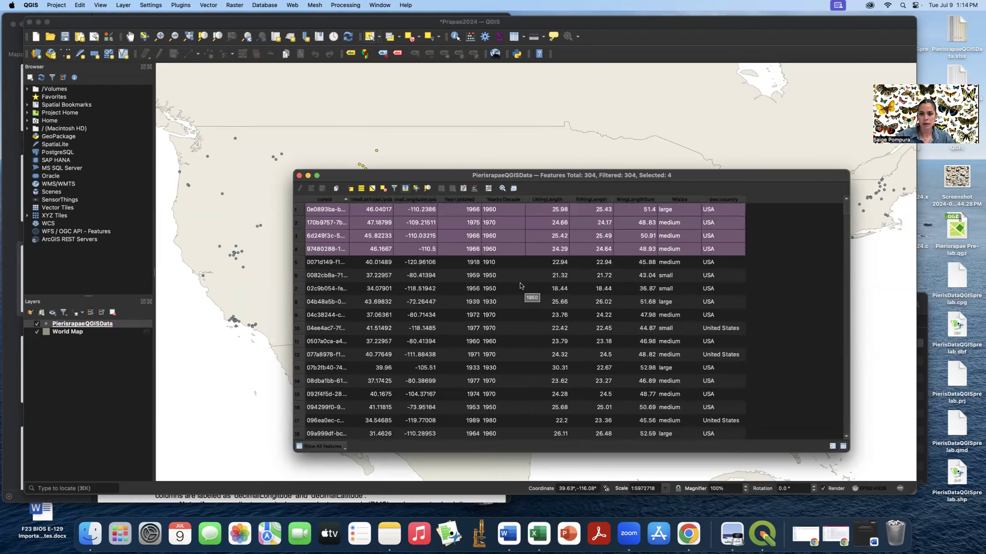
{"action": "left_click", "coordinate": [299, 175]}
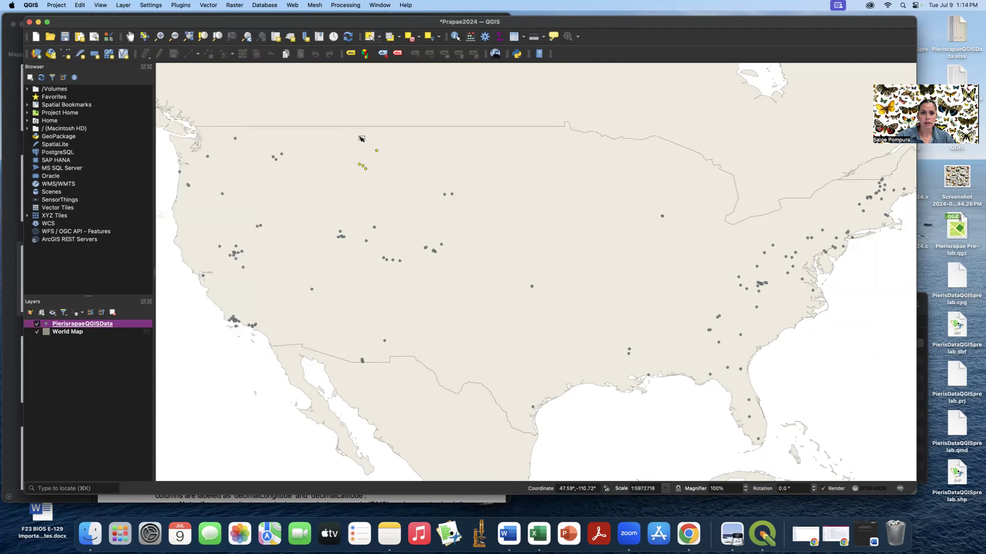
- Deselect the four selected PierisrapaeQGISData points so 0 features are selected
{"action": "left_click", "coordinate": [410, 38]}
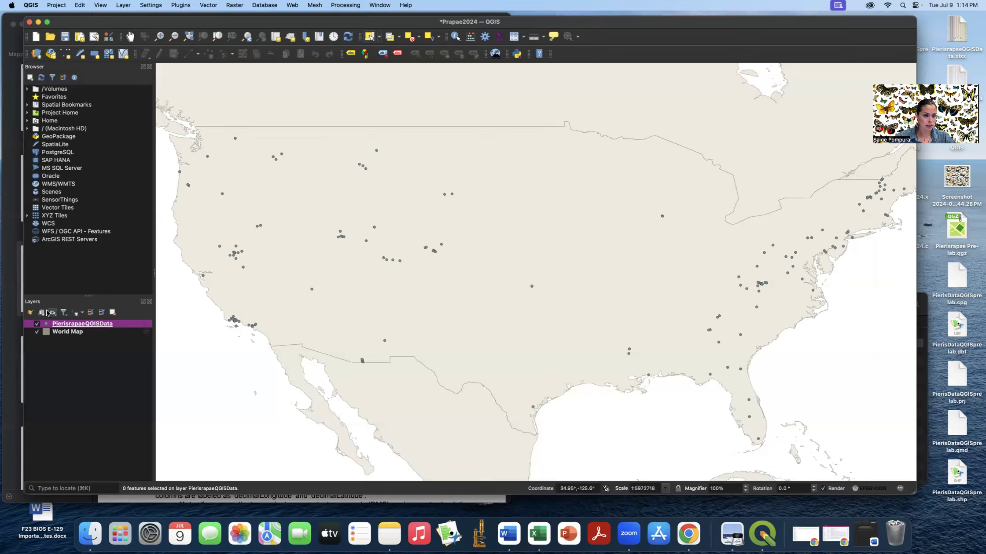
- Start Save Features As for PierisrapaeQGISData, keeping ESRI Shapefile as the format
{"action": "right_click", "coordinate": [125, 325]}
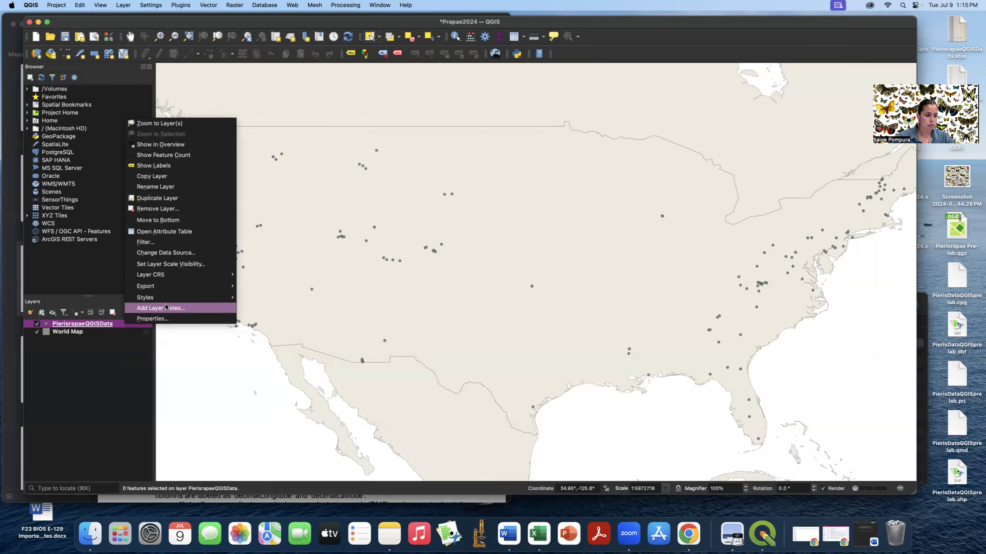
{"action": "mouse_move", "coordinate": [169, 285]}
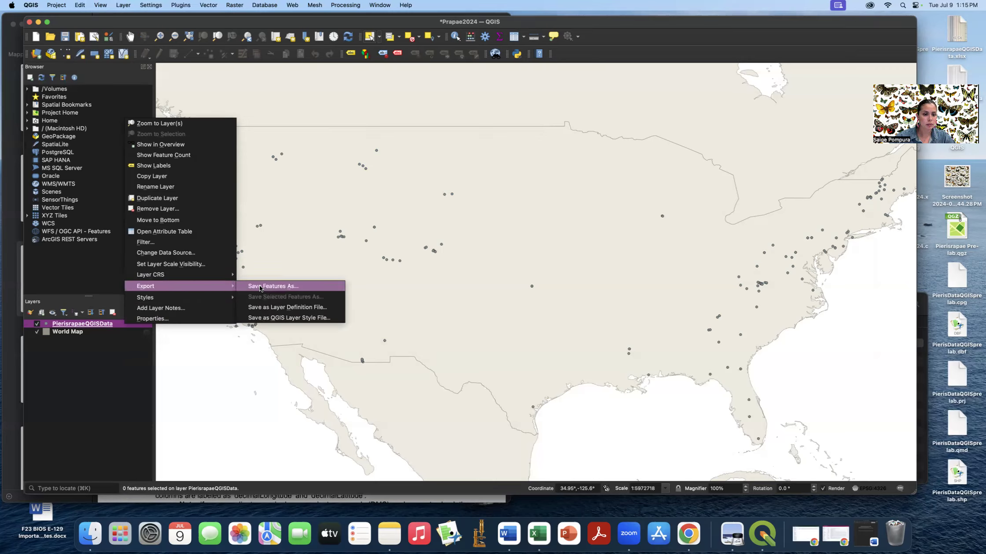
{"action": "left_click", "coordinate": [286, 286]}
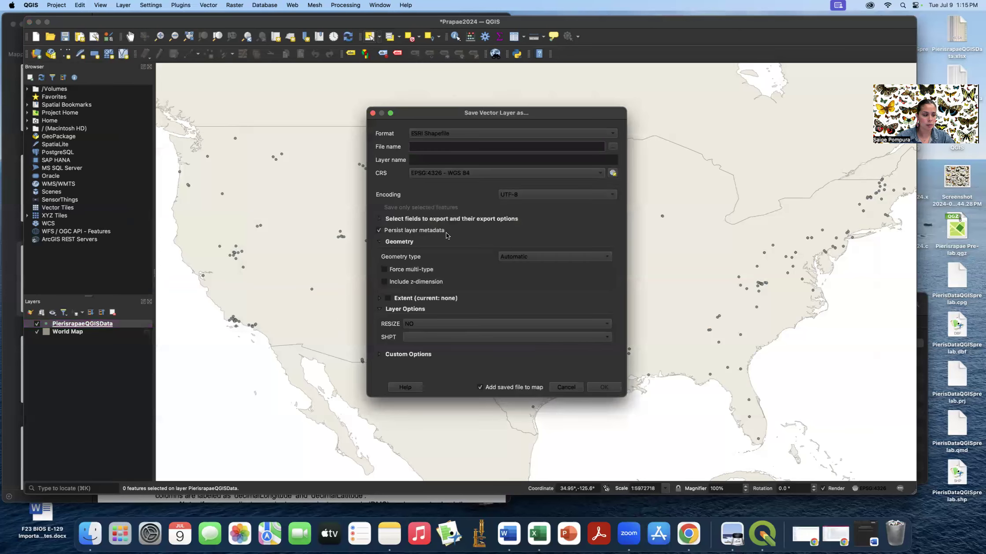
{"action": "left_click", "coordinate": [427, 132]}
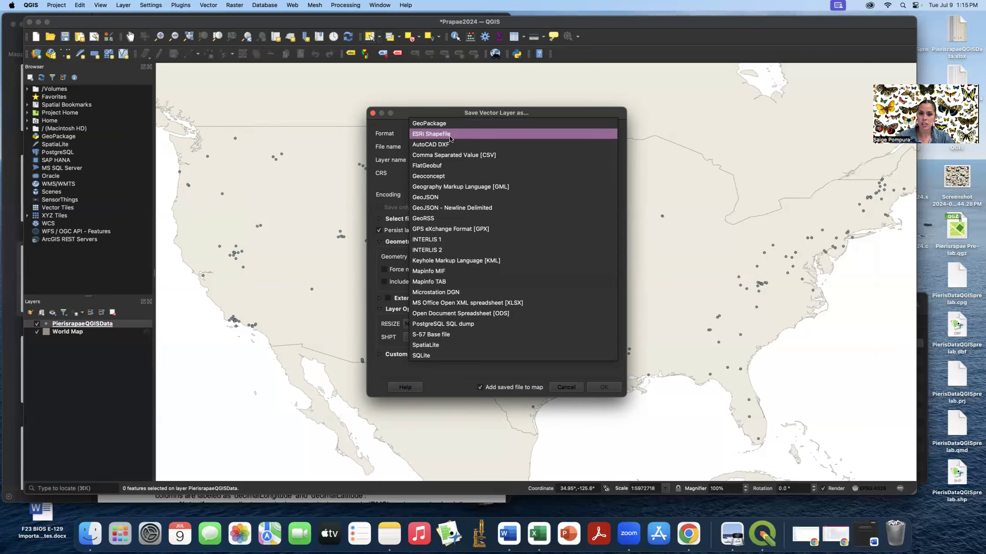
{"action": "left_click", "coordinate": [449, 138]}
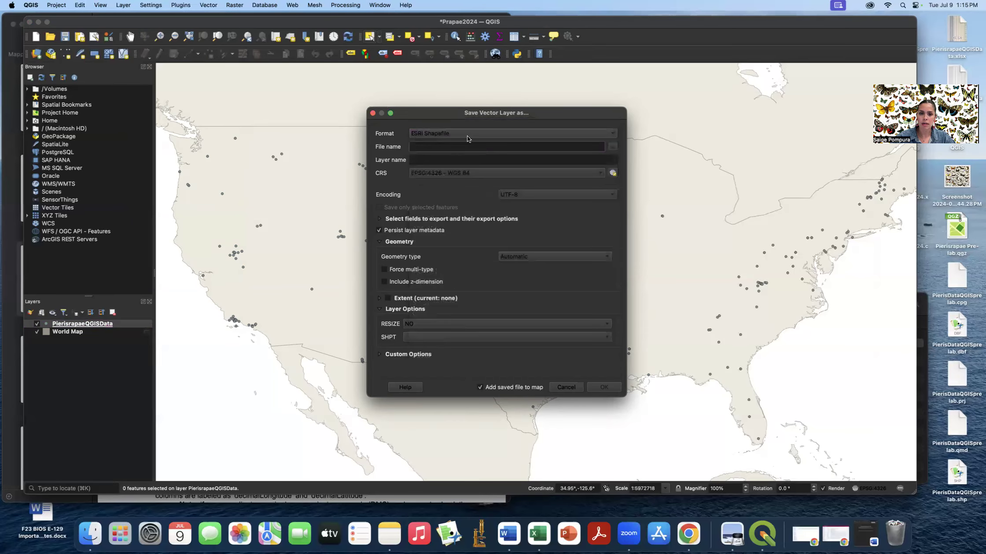
- Save it as Prapae2024.shp on the Desktop, add it to the map, and dismiss the message
{"action": "left_click", "coordinate": [612, 147]}
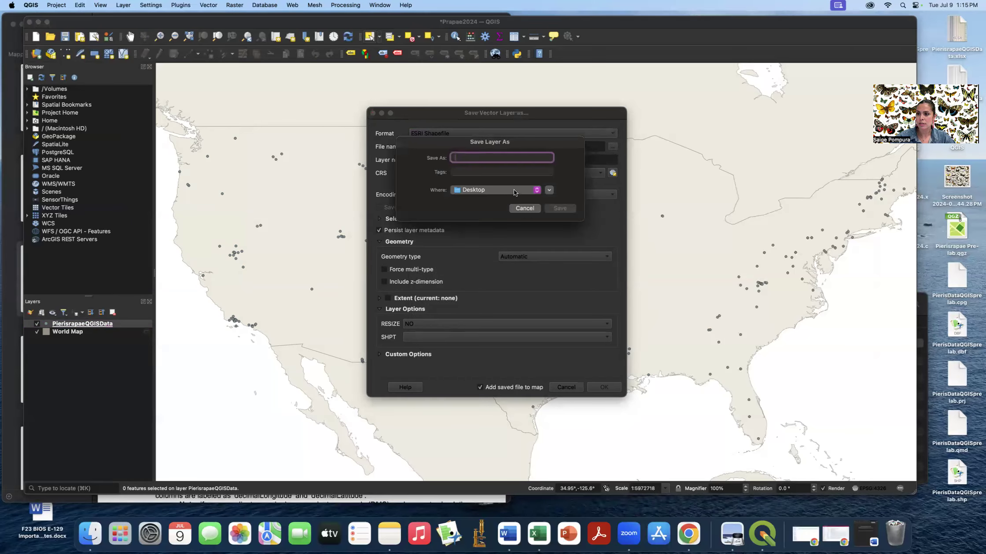
{"action": "type", "text": "Pier"}
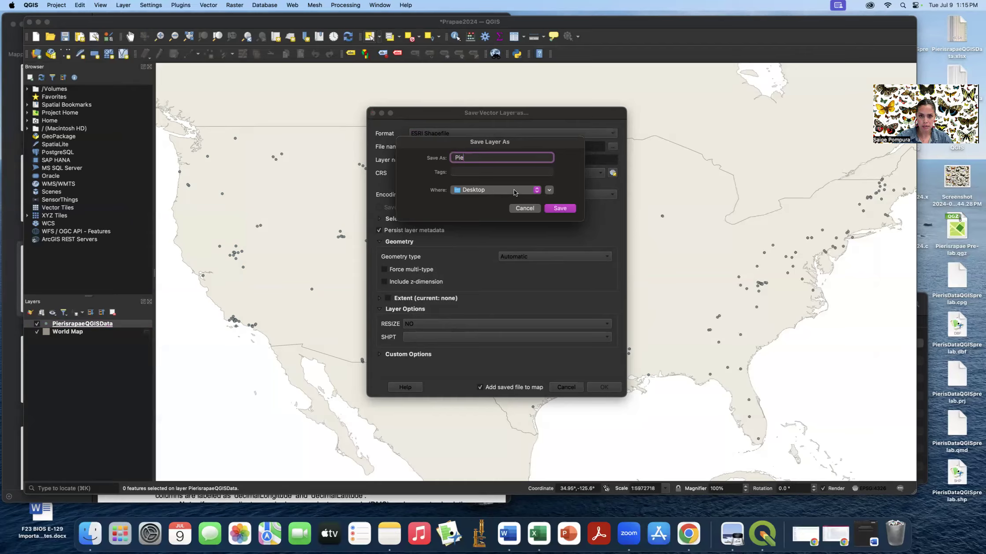
{"action": "key", "text": "BackSpace"}
{"action": "type", "text": "rapae2024"}
{"action": "left_click", "coordinate": [560, 208]}
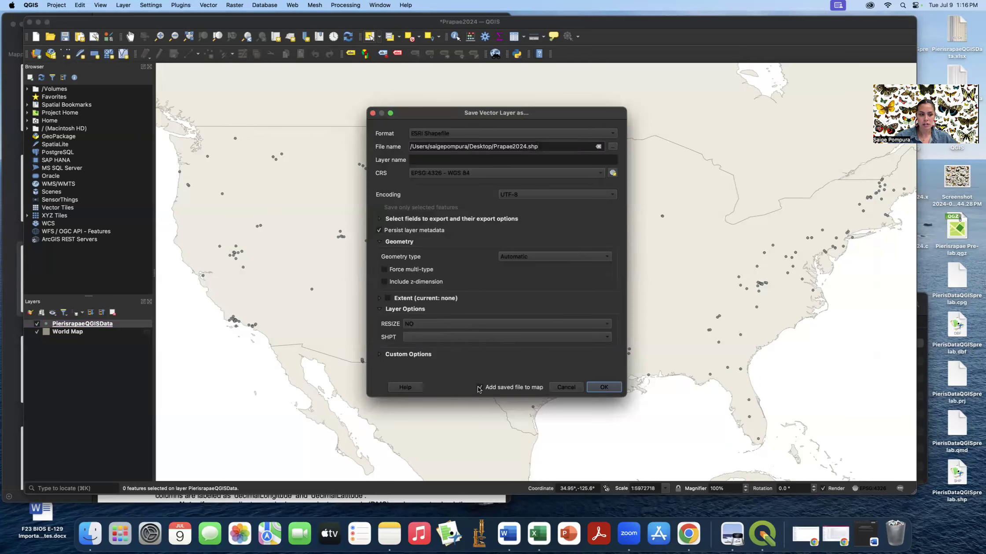
{"action": "left_click", "coordinate": [604, 388]}
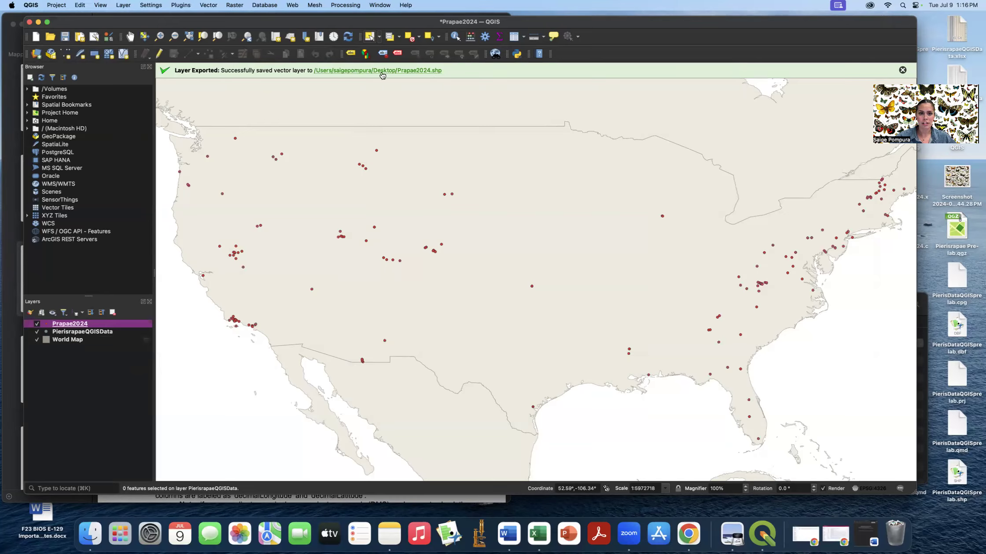
{"action": "left_click", "coordinate": [902, 69]}
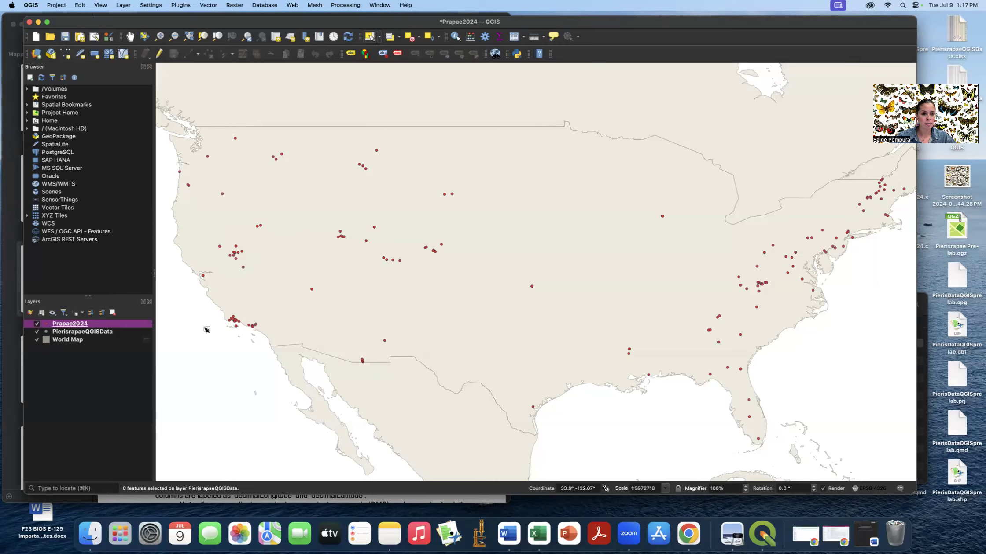
- Remove the Prapae2024 layer after confirming, then select PierisrapaeQGISData
{"action": "right_click", "coordinate": [125, 325]}
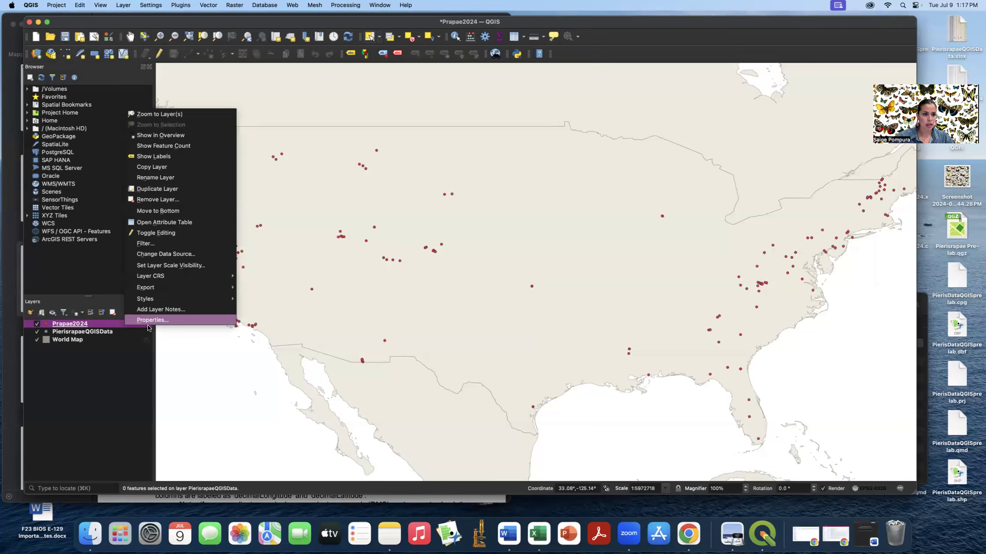
{"action": "left_click", "coordinate": [159, 199]}
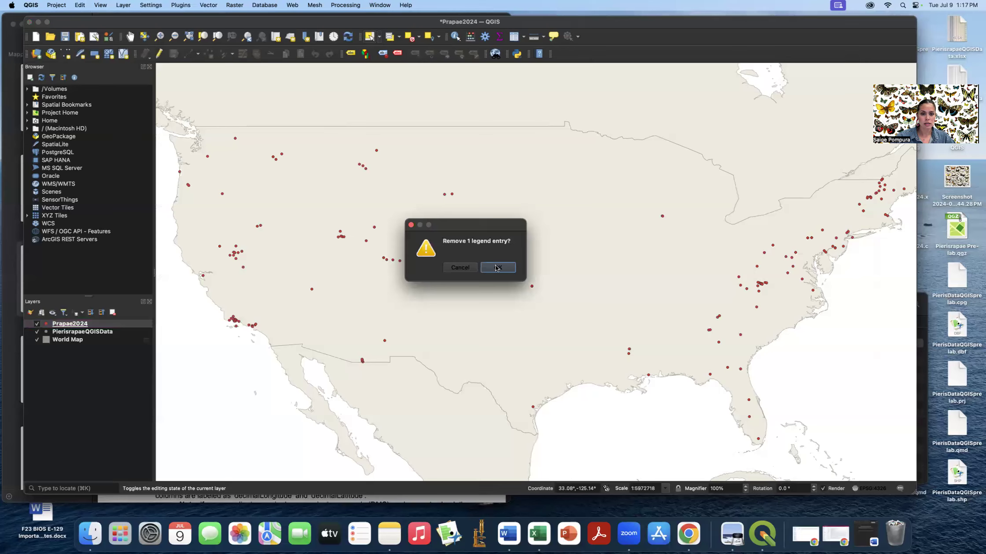
{"action": "left_click", "coordinate": [499, 268]}
{"action": "left_click", "coordinate": [125, 327]}
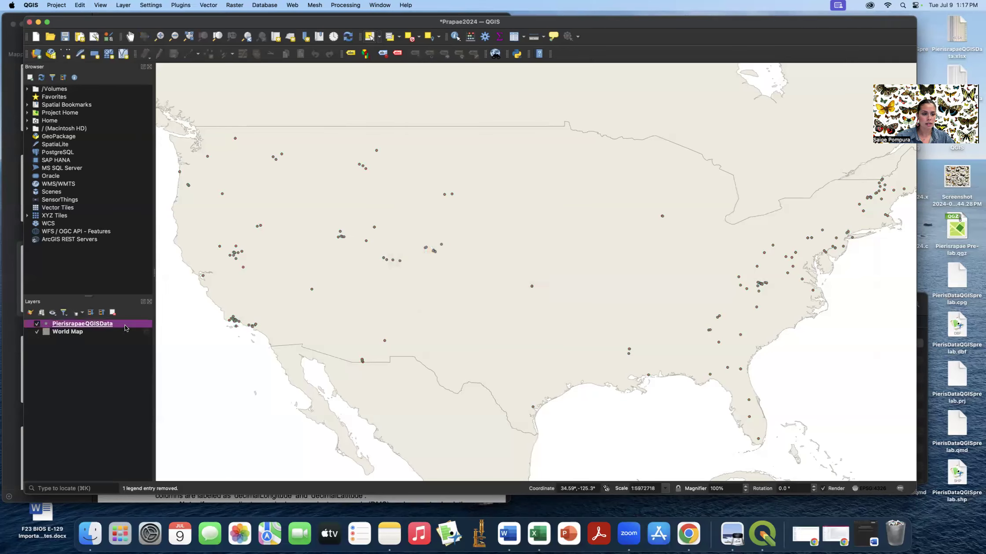
- Export PierisrapaeQGISData again to Desktop/Prapae2024.shp, replacing and overwriting the existing shapefile
{"action": "right_click", "coordinate": [118, 326]}
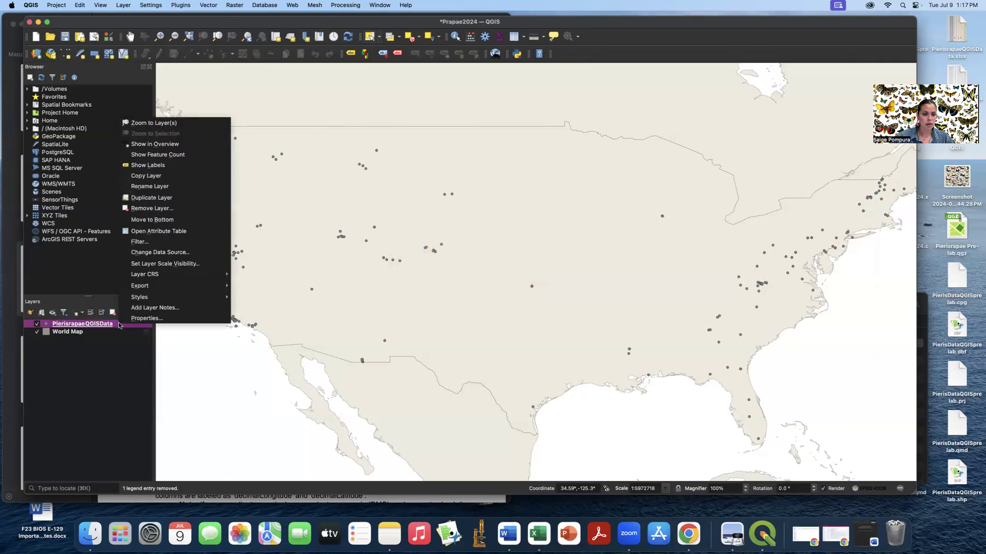
{"action": "mouse_move", "coordinate": [152, 286]}
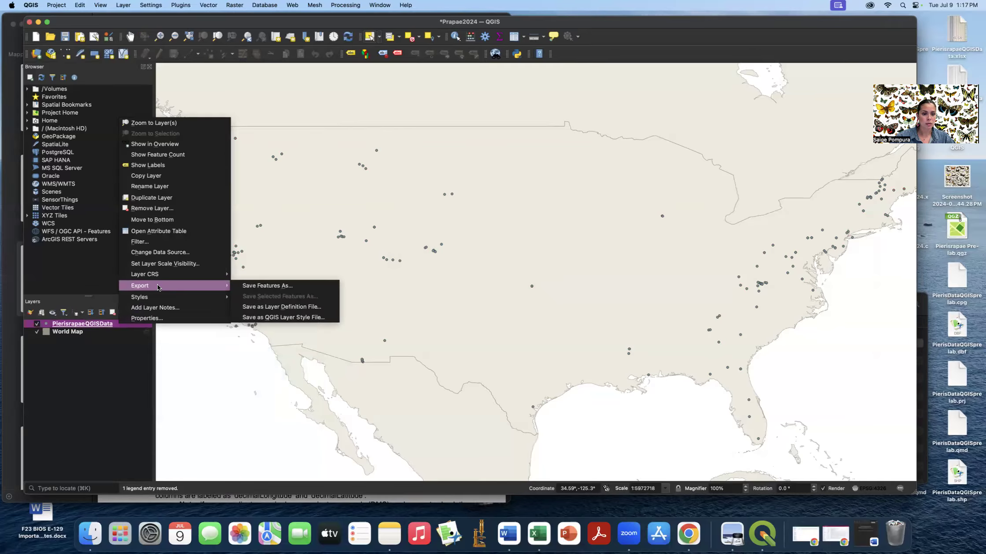
{"action": "left_click", "coordinate": [269, 286]}
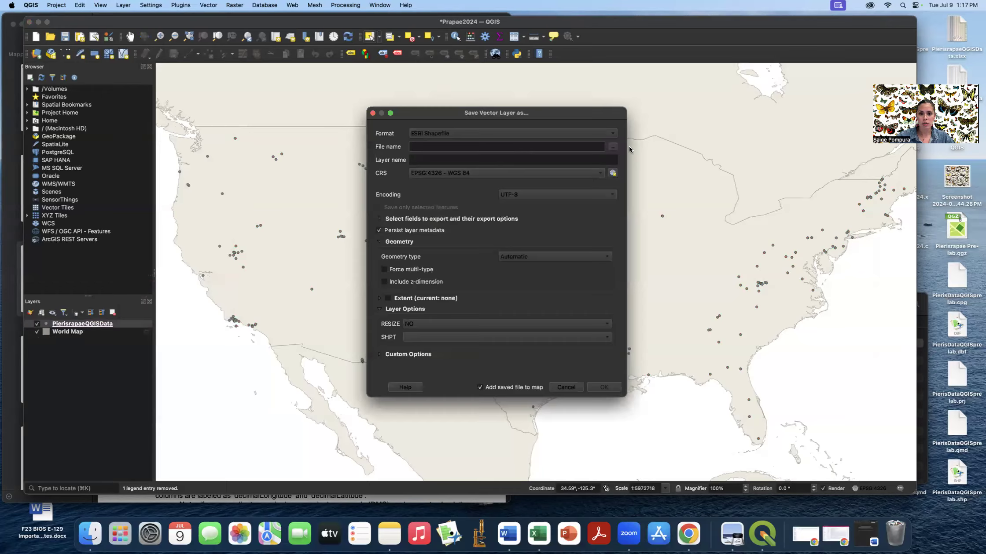
{"action": "left_click", "coordinate": [614, 149]}
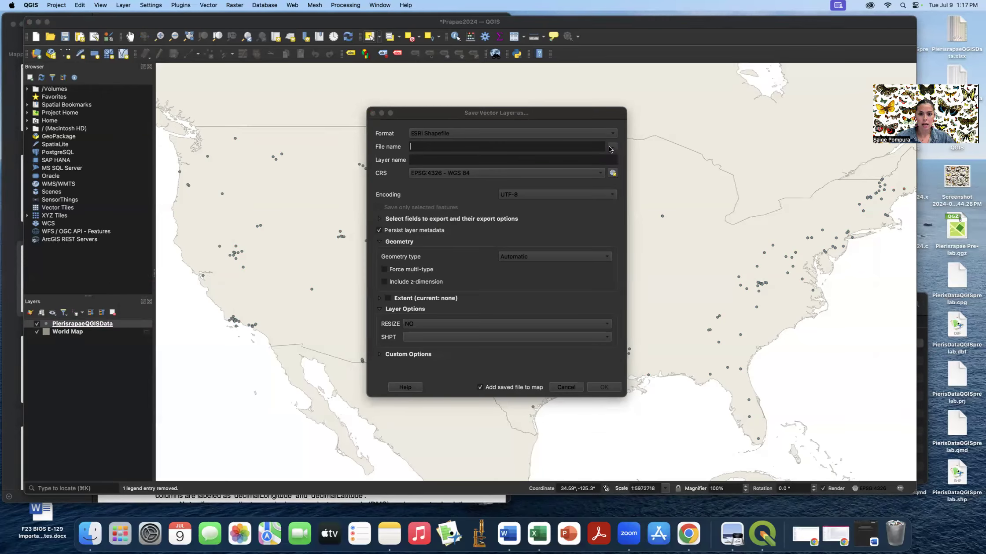
{"action": "left_click", "coordinate": [564, 209]}
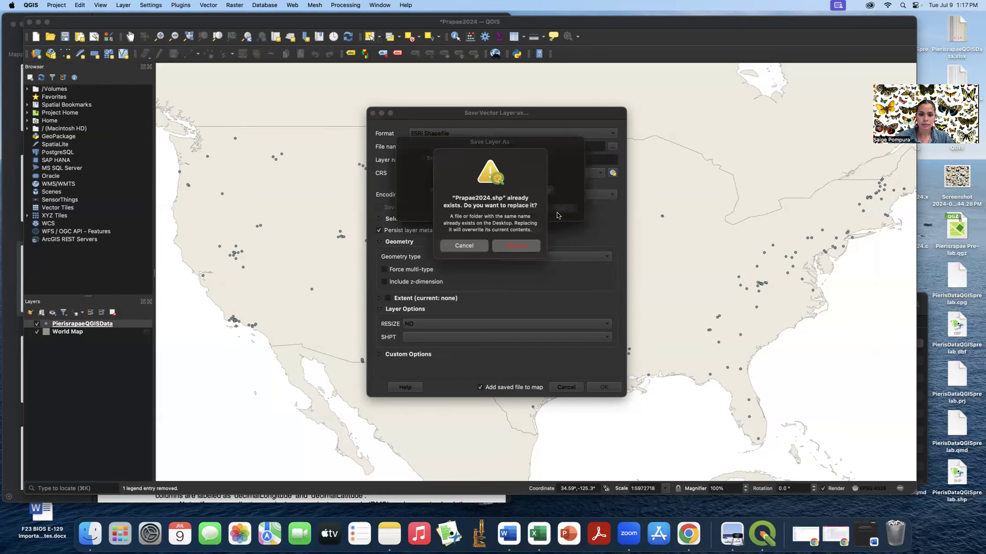
{"action": "left_click", "coordinate": [519, 245]}
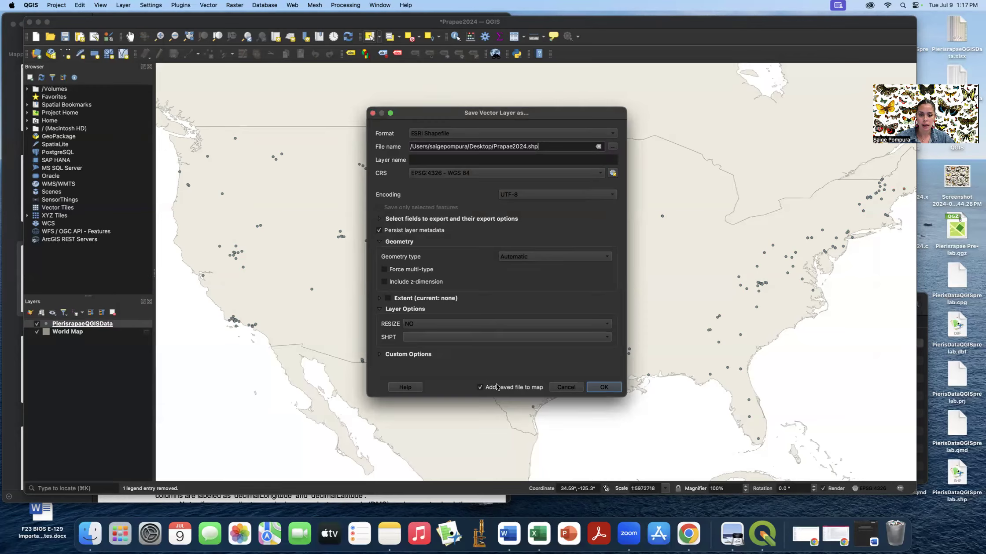
{"action": "left_click", "coordinate": [602, 389]}
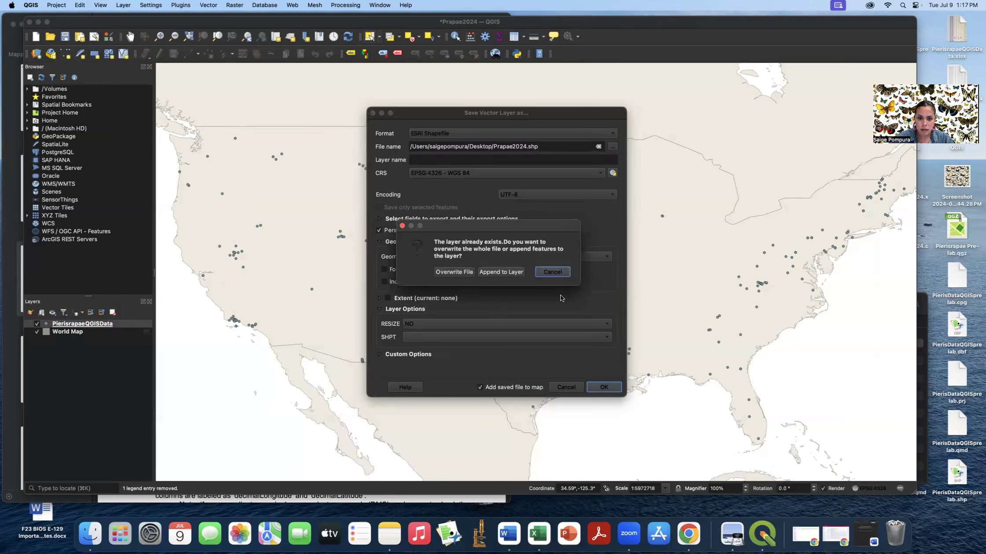
{"action": "left_click", "coordinate": [454, 272]}
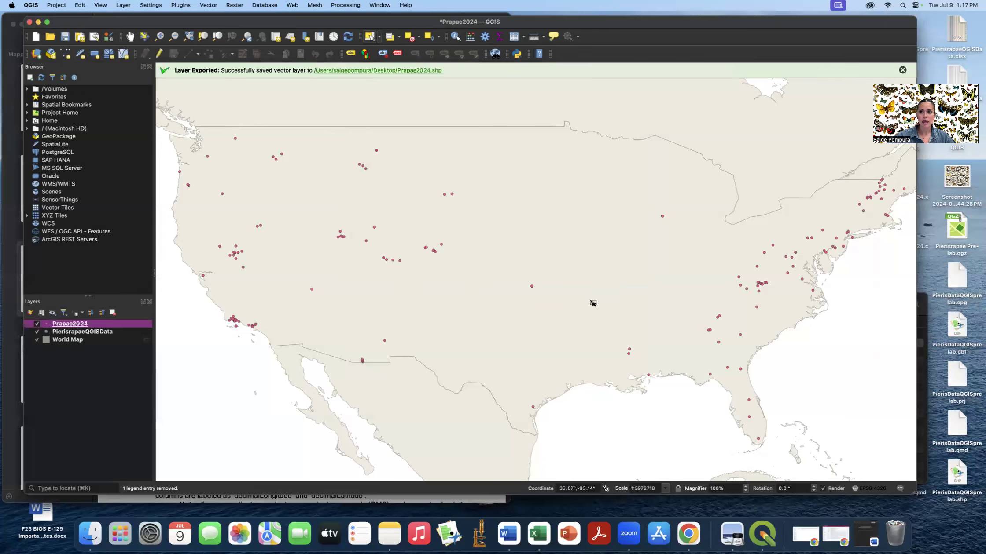
{"action": "left_click", "coordinate": [902, 70]}
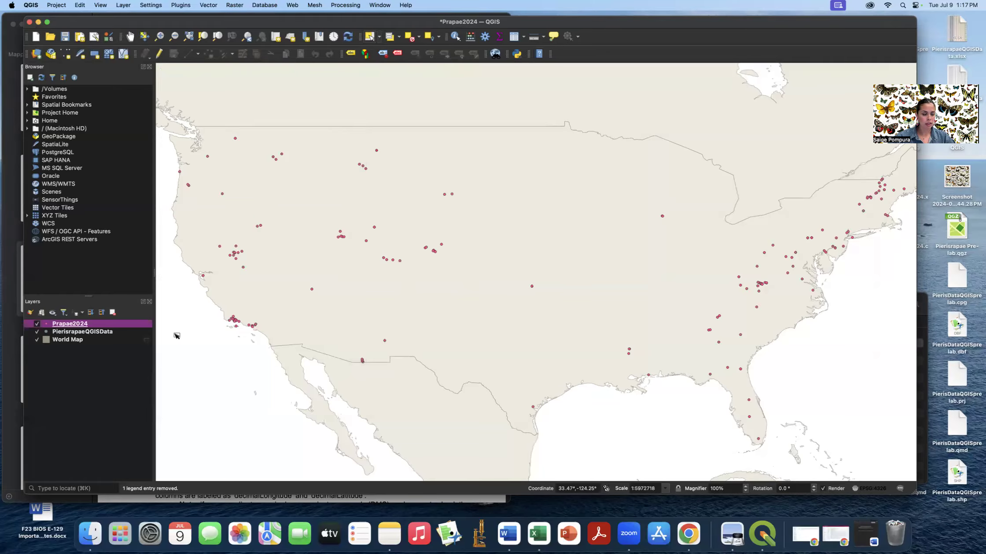
- Remove the PierisrapaeQGISData layer, select Prapae2024, and save the project as Prapae2024.qgz
{"action": "left_click", "coordinate": [113, 335]}
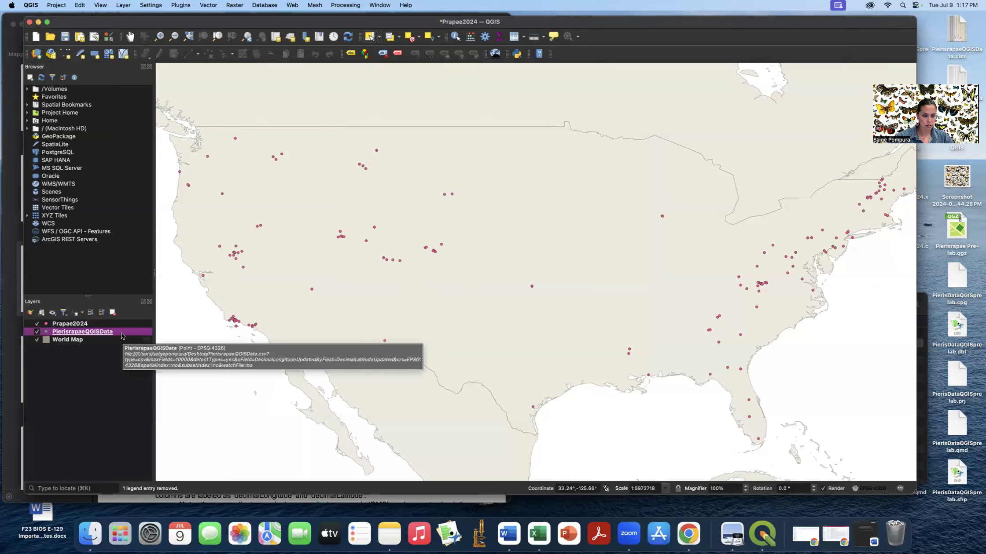
{"action": "right_click", "coordinate": [122, 336]}
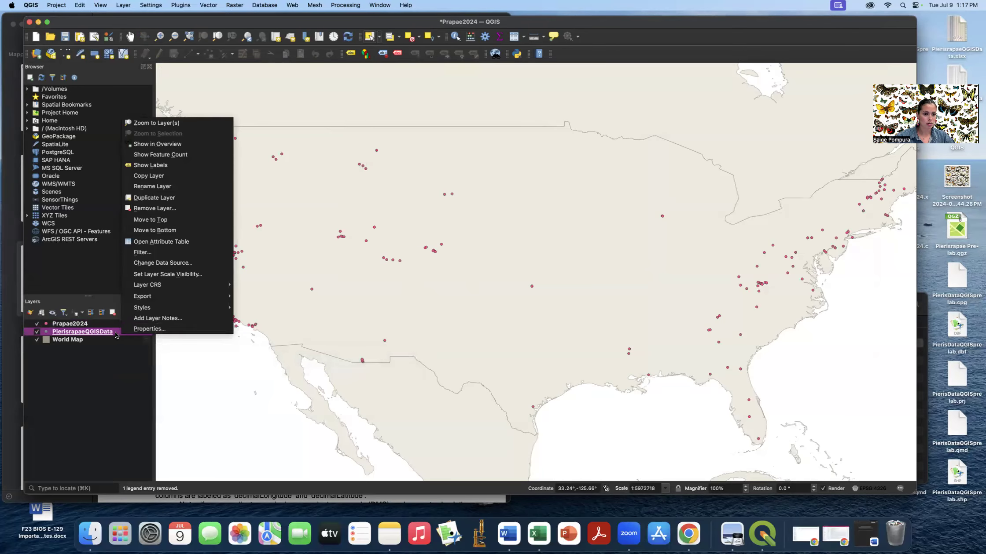
{"action": "left_click", "coordinate": [160, 207]}
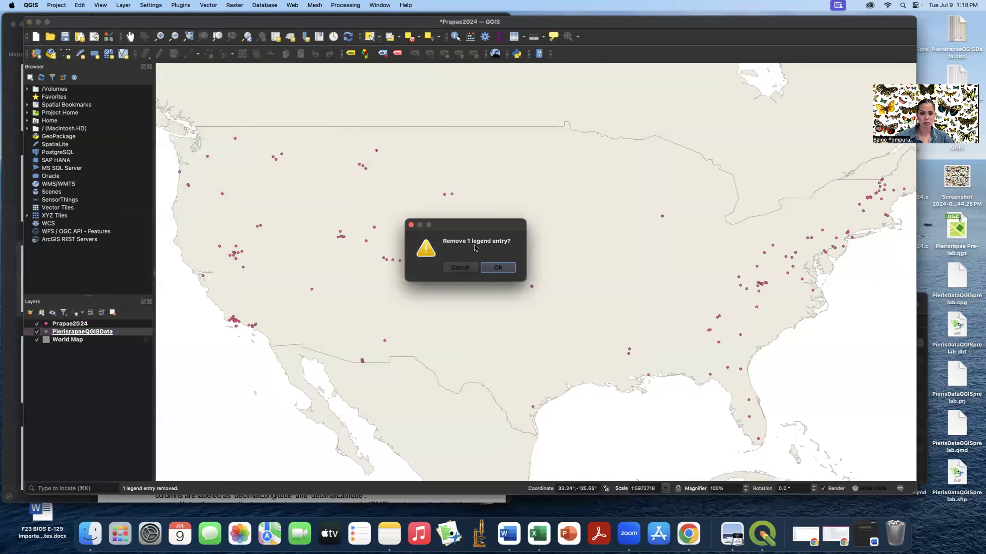
{"action": "left_click", "coordinate": [498, 269]}
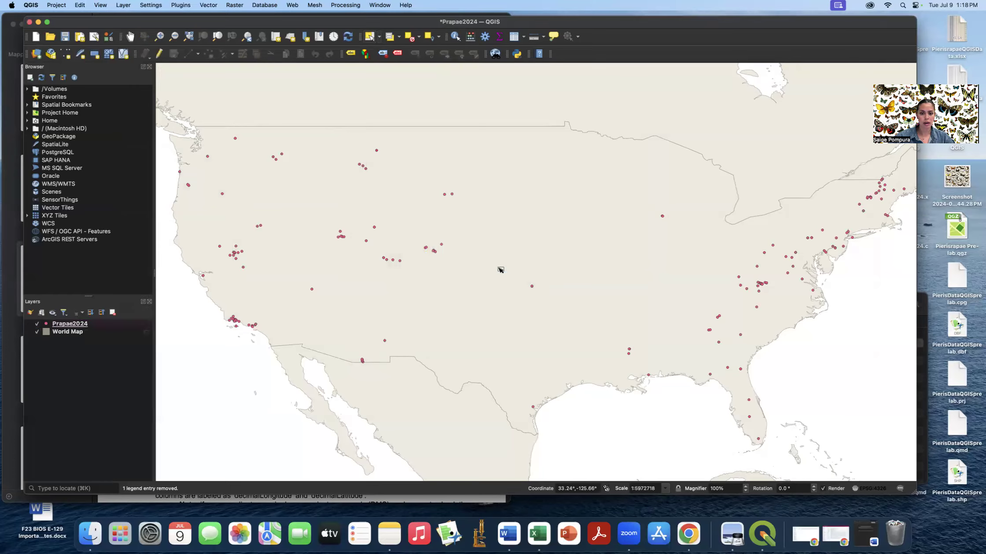
{"action": "left_click", "coordinate": [96, 324]}
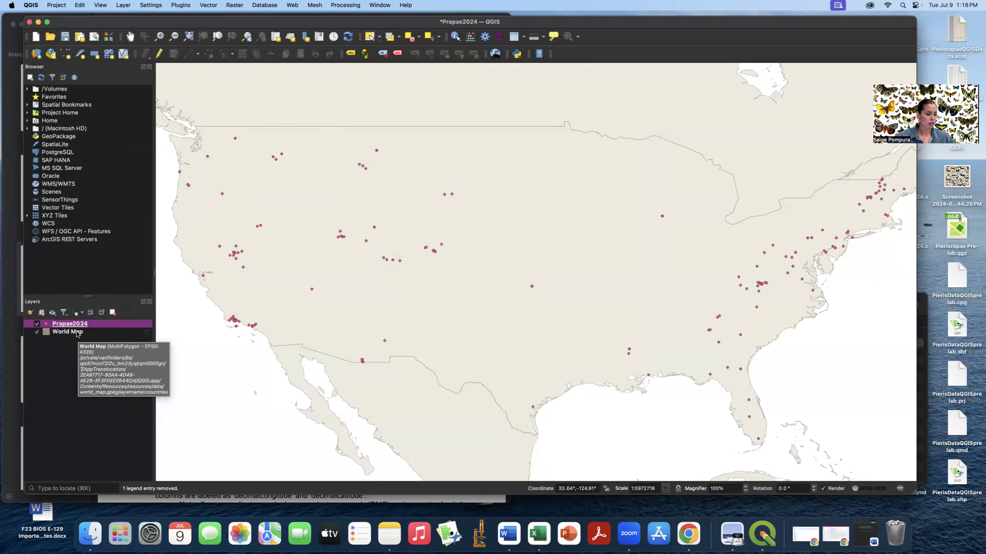
{"action": "left_click", "coordinate": [65, 38]}
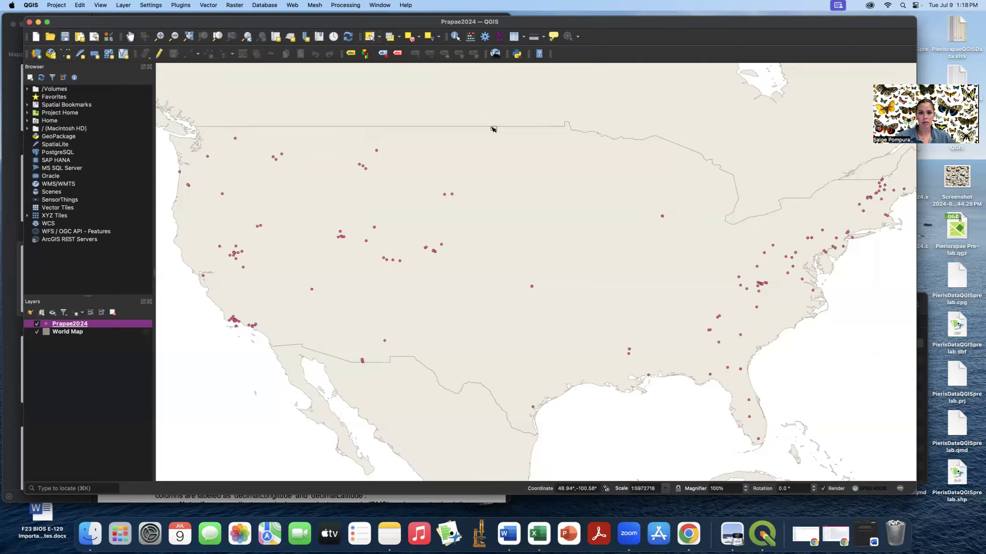
{"action": "left_click", "coordinate": [514, 37]}
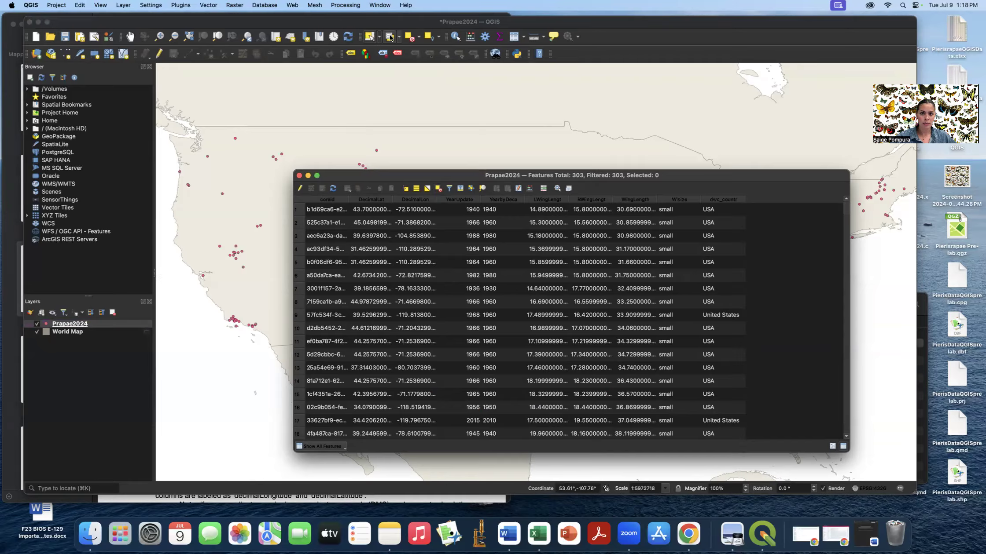
{"action": "left_click", "coordinate": [298, 175]}
{"action": "left_click_drag", "start_coordinate": [223, 306], "coordinate": [273, 338]}
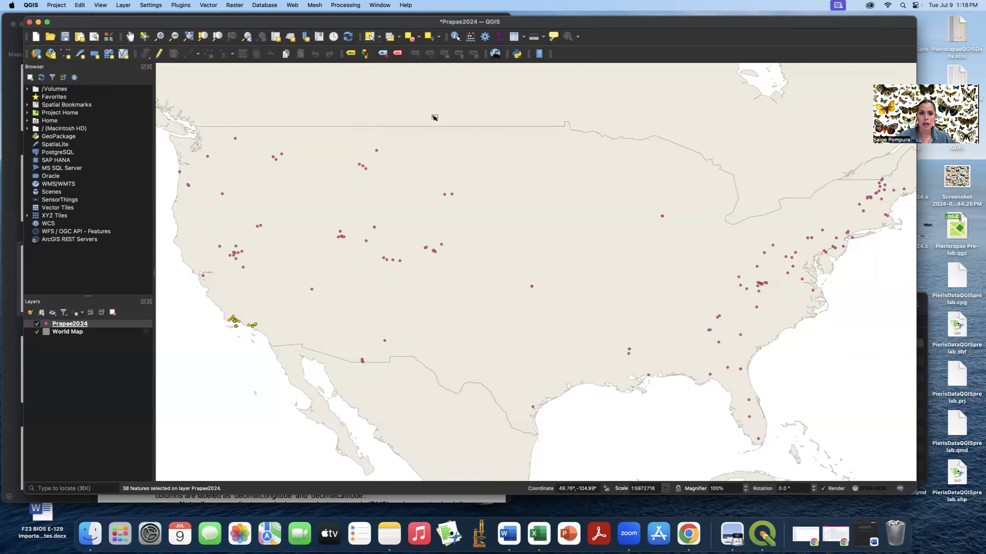
{"action": "left_click", "coordinate": [514, 37]}
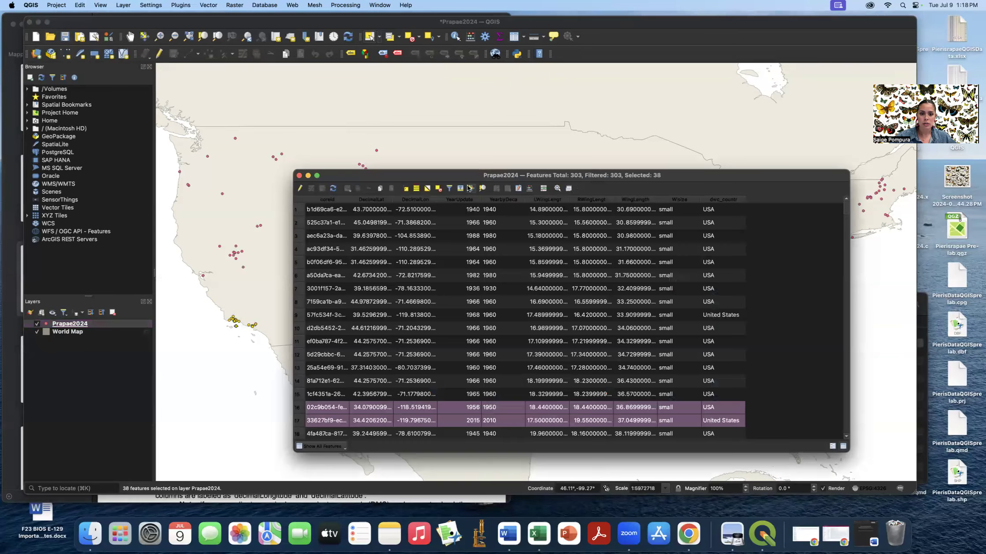
{"action": "left_click", "coordinate": [460, 188]}
{"action": "scroll", "coordinate": [528, 250], "scroll_direction": "down", "scroll_amount": 3}
{"action": "scroll", "coordinate": [528, 250], "scroll_direction": "down", "scroll_amount": 5}
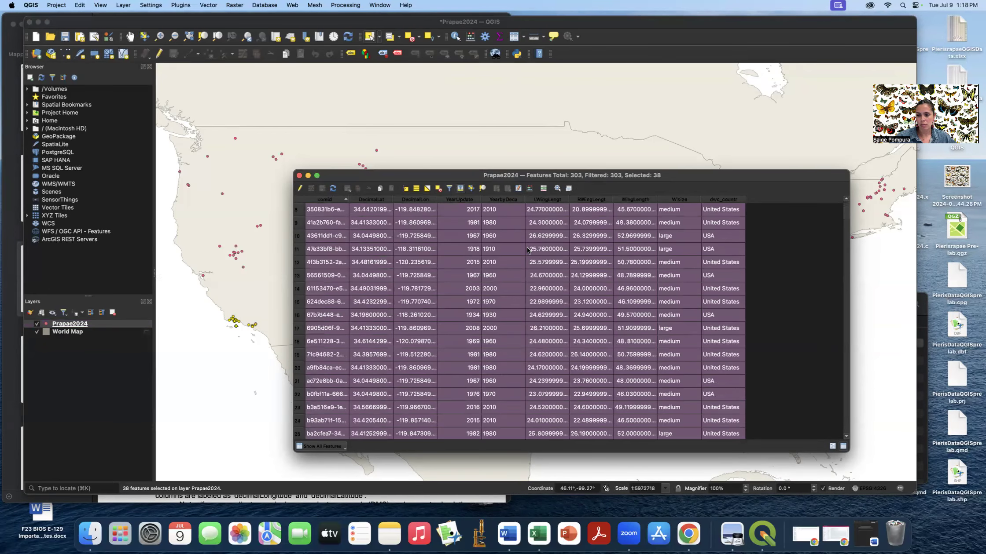
{"action": "scroll", "coordinate": [528, 250], "scroll_direction": "down", "scroll_amount": 5}
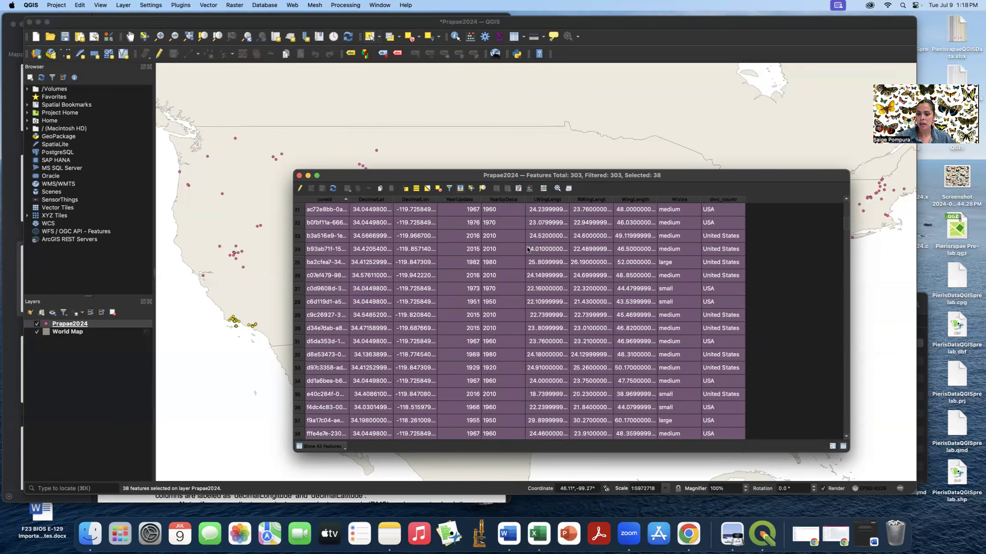
{"action": "scroll", "coordinate": [528, 250], "scroll_direction": "up", "scroll_amount": 10}
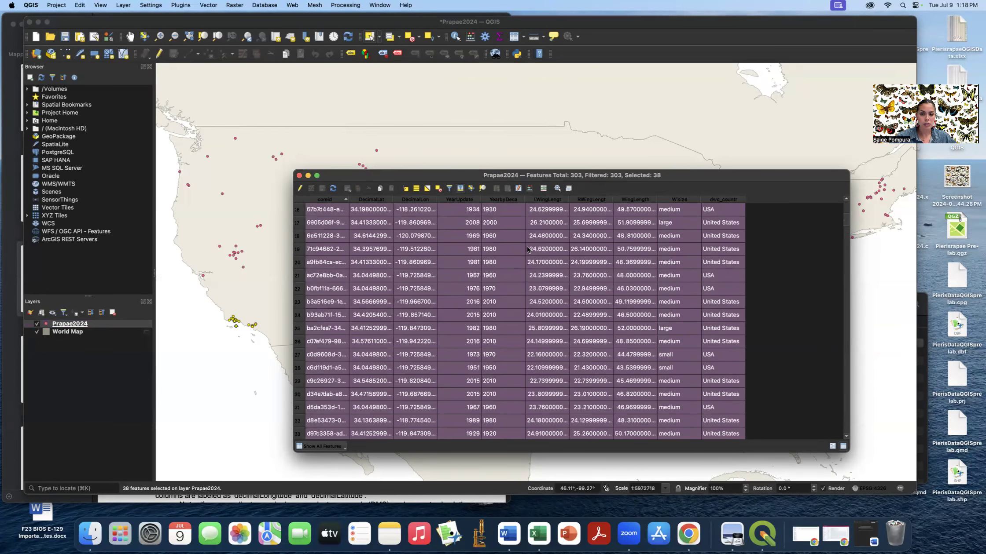
{"action": "scroll", "coordinate": [527, 250], "scroll_direction": "up", "scroll_amount": 3}
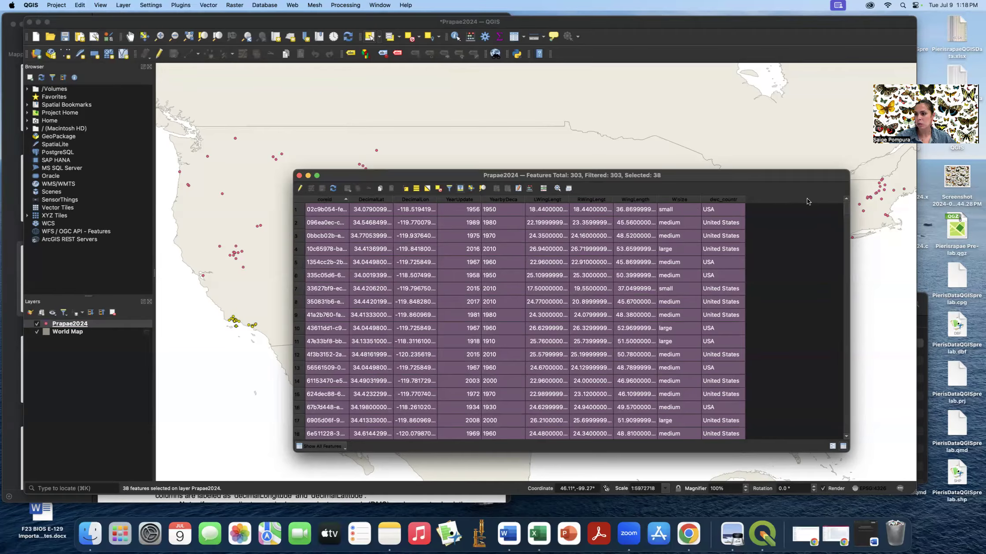
{"action": "left_click", "coordinate": [299, 175]}
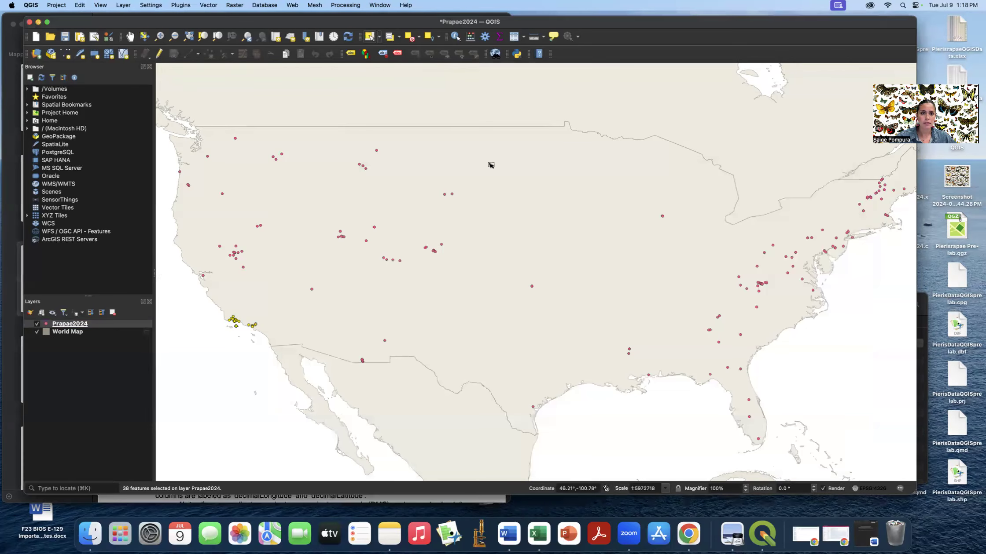
{"action": "left_click", "coordinate": [396, 39]}
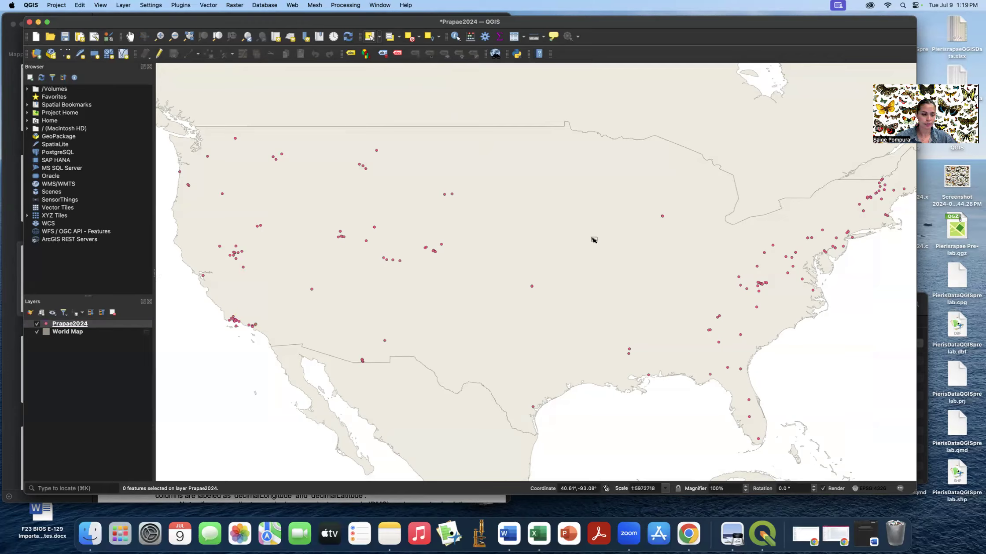
{"action": "left_click", "coordinate": [879, 534]}
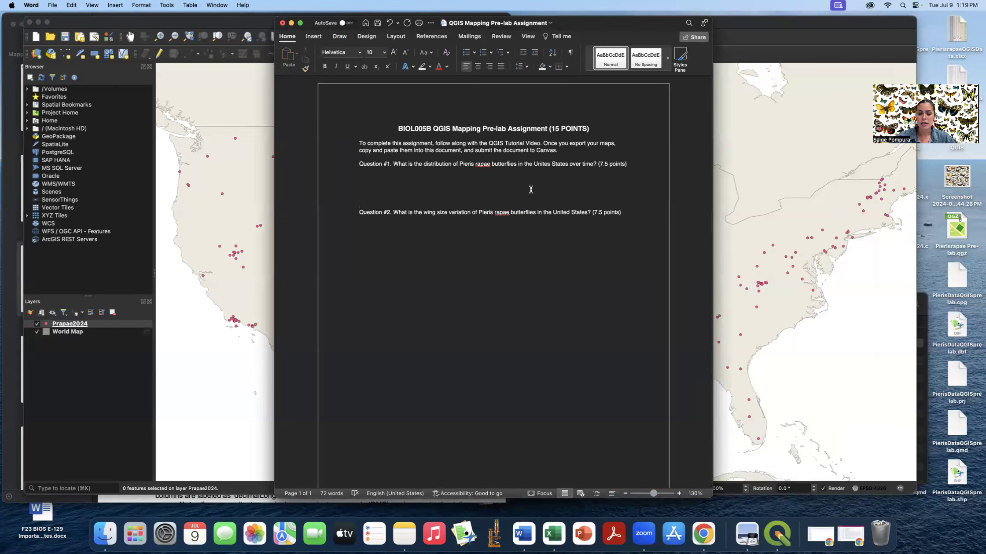
{"action": "left_click", "coordinate": [292, 24]}
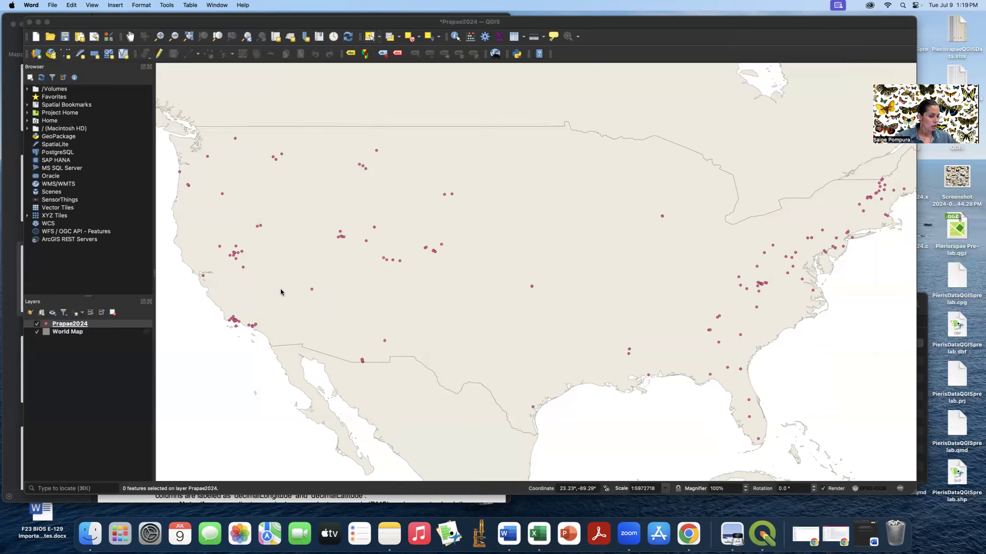
- Switch the Prapae2024 layer style to Categorized using the YearbyDeca field
{"action": "left_click", "coordinate": [31, 314]}
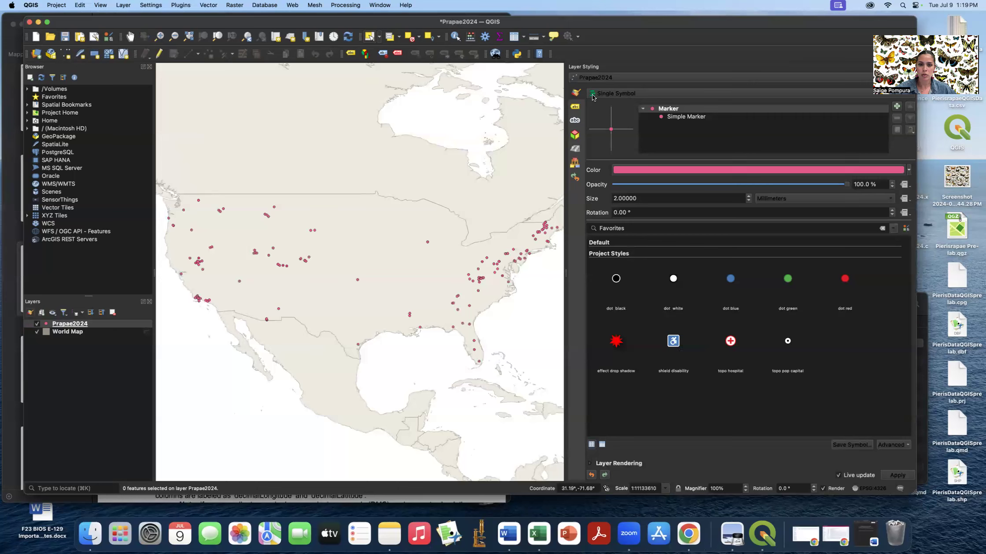
{"action": "left_click", "coordinate": [618, 97]}
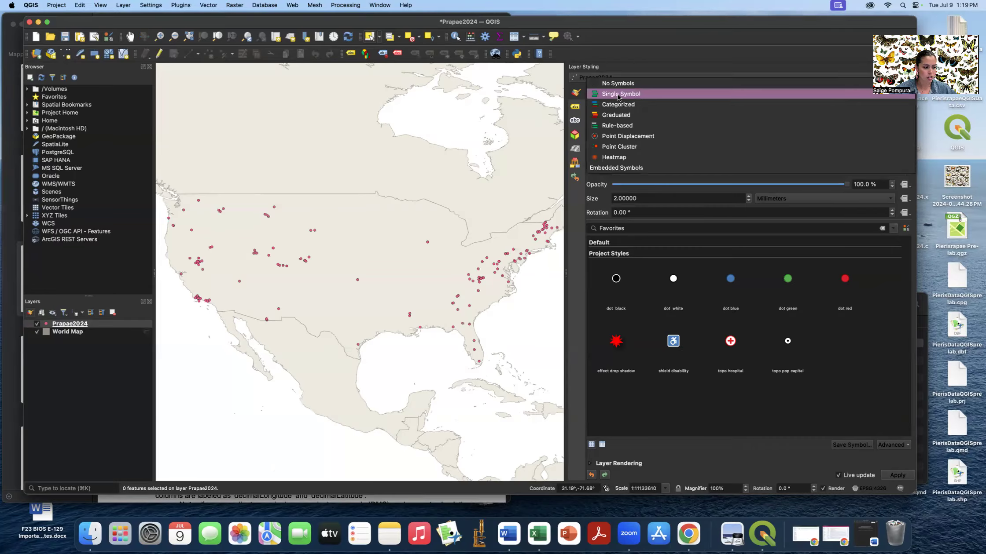
{"action": "left_click", "coordinate": [620, 106]}
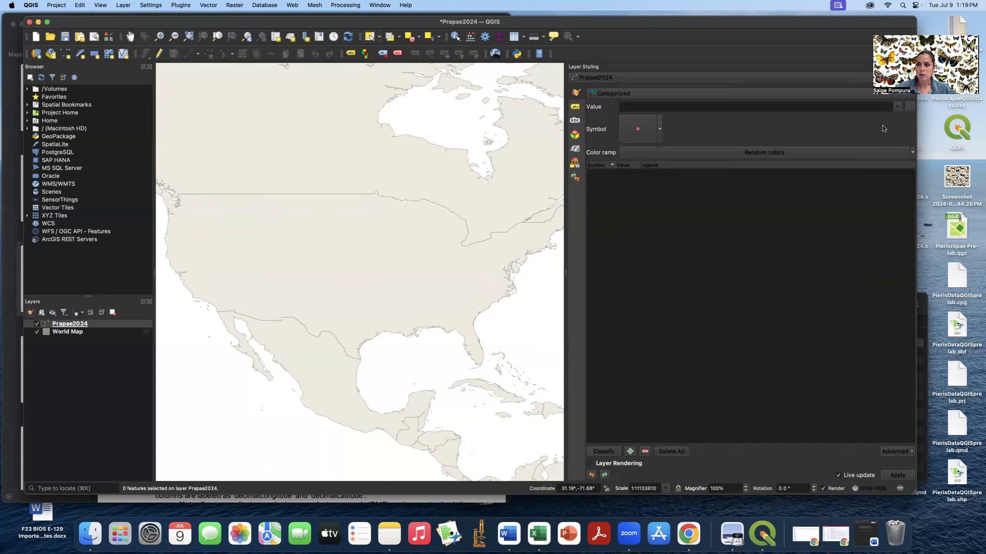
{"action": "left_click", "coordinate": [895, 106]}
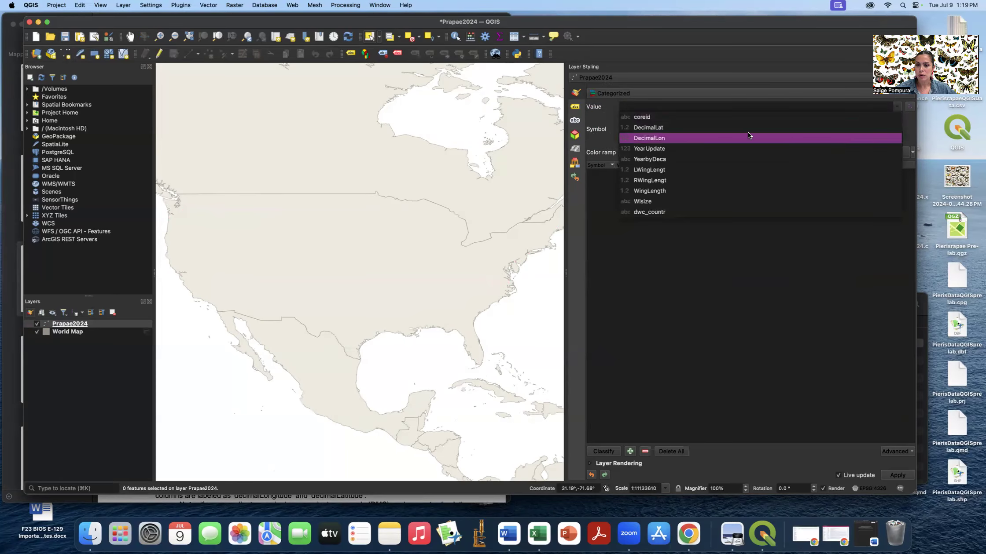
{"action": "left_click", "coordinate": [666, 160]}
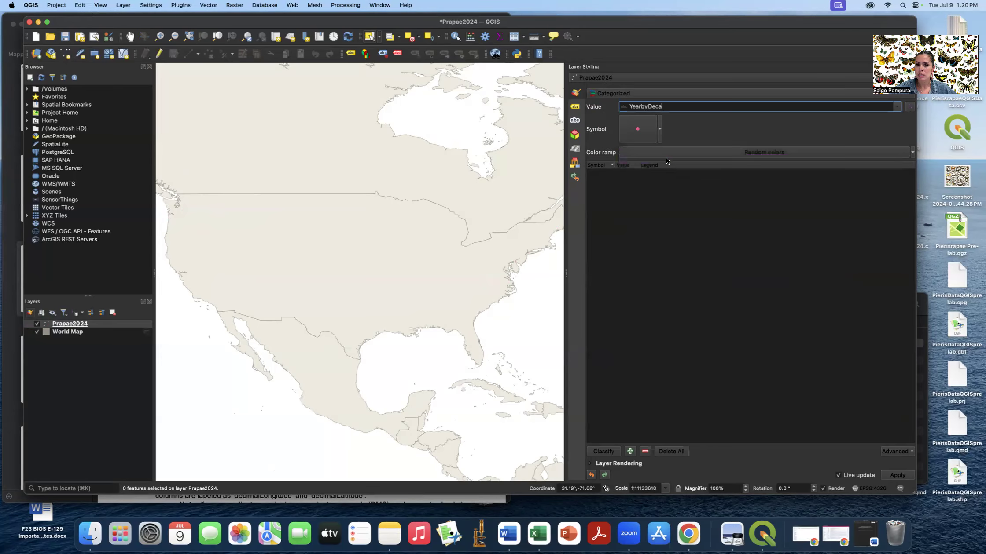
- Review the colour ramp and simple marker stroke and fill settings, keeping the pink fill
{"action": "left_click", "coordinate": [691, 153]}
{"action": "left_click", "coordinate": [690, 152]}
{"action": "left_click", "coordinate": [642, 127]}
{"action": "left_click", "coordinate": [684, 114]}
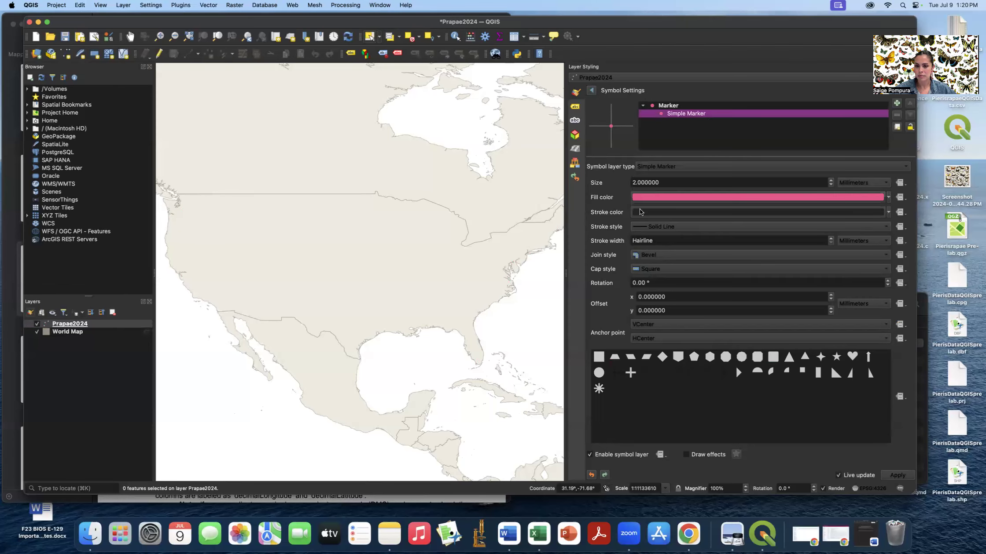
{"action": "left_click", "coordinate": [660, 213]}
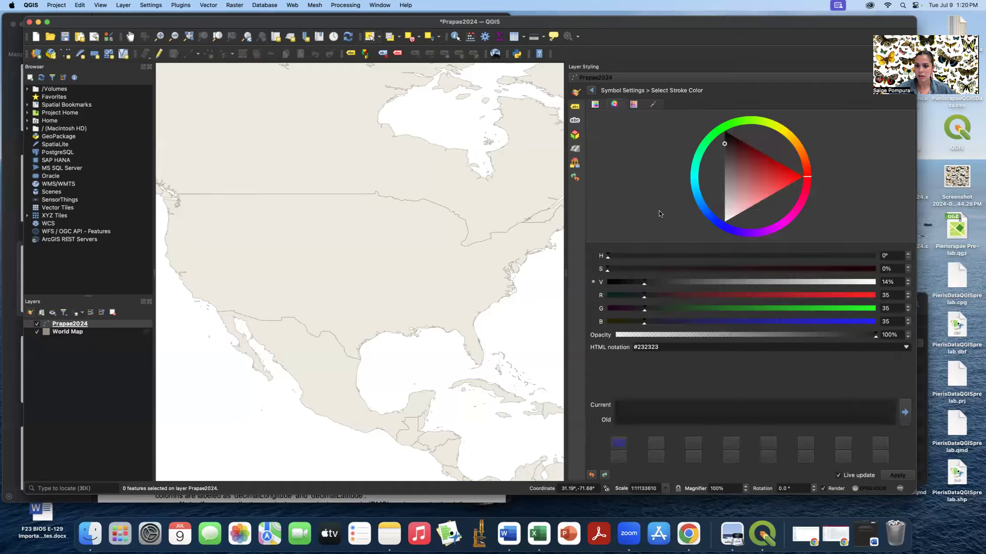
{"action": "left_click", "coordinate": [592, 90]}
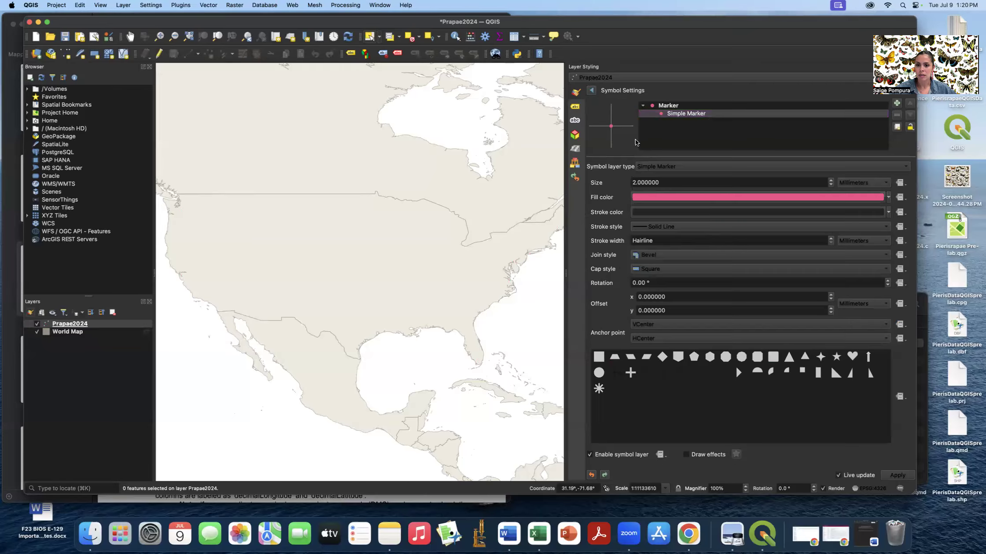
{"action": "left_click", "coordinate": [700, 198]}
{"action": "left_click", "coordinate": [591, 91]}
{"action": "left_click", "coordinate": [591, 89]}
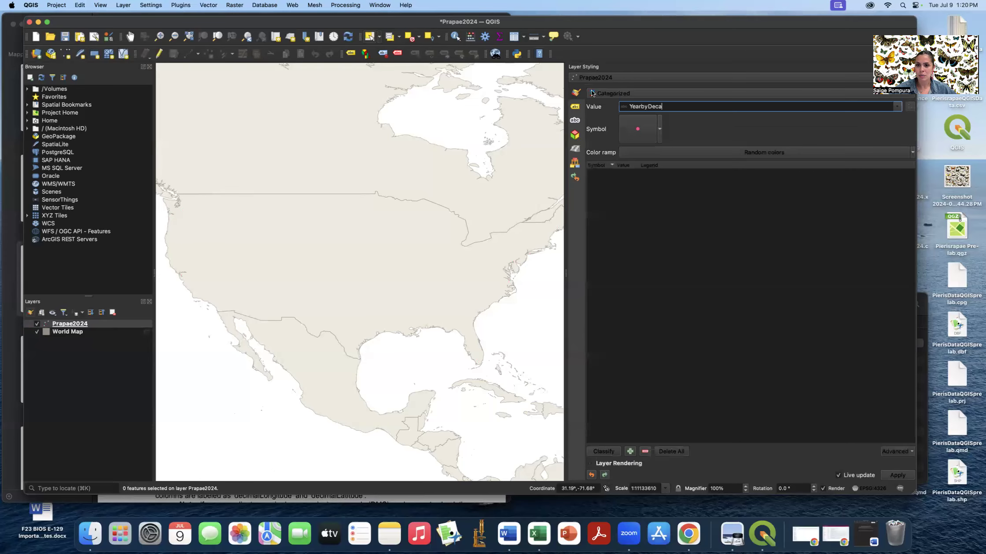
- Choose the Reds colour ramp, classify into decade categories 1800s–2020, and apply the styling
{"action": "left_click", "coordinate": [910, 152]}
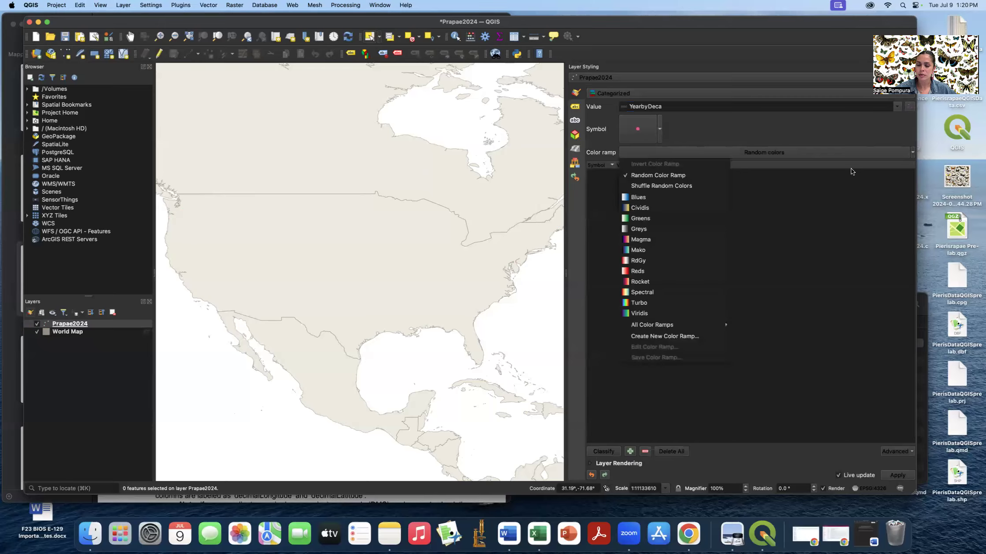
{"action": "left_click", "coordinate": [654, 271]}
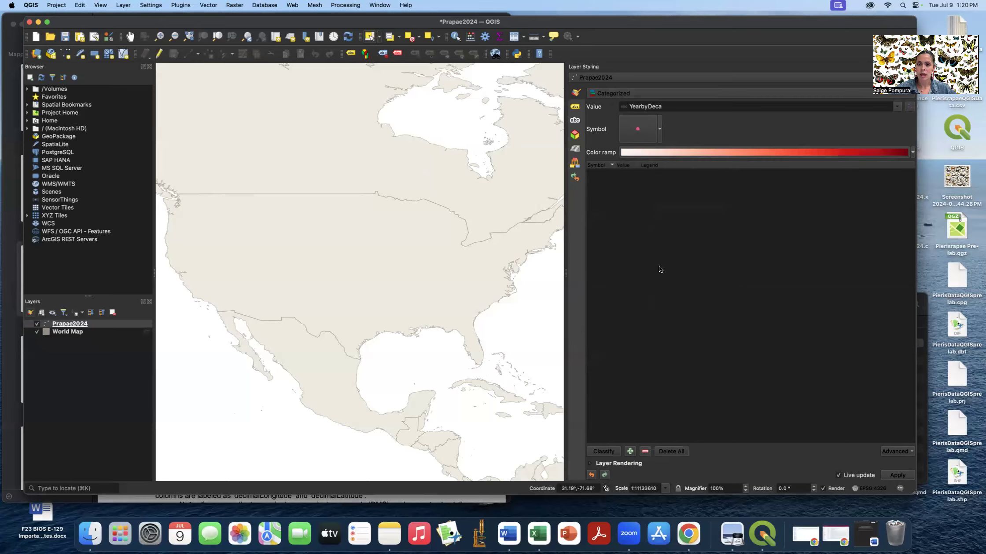
{"action": "left_click", "coordinate": [607, 454]}
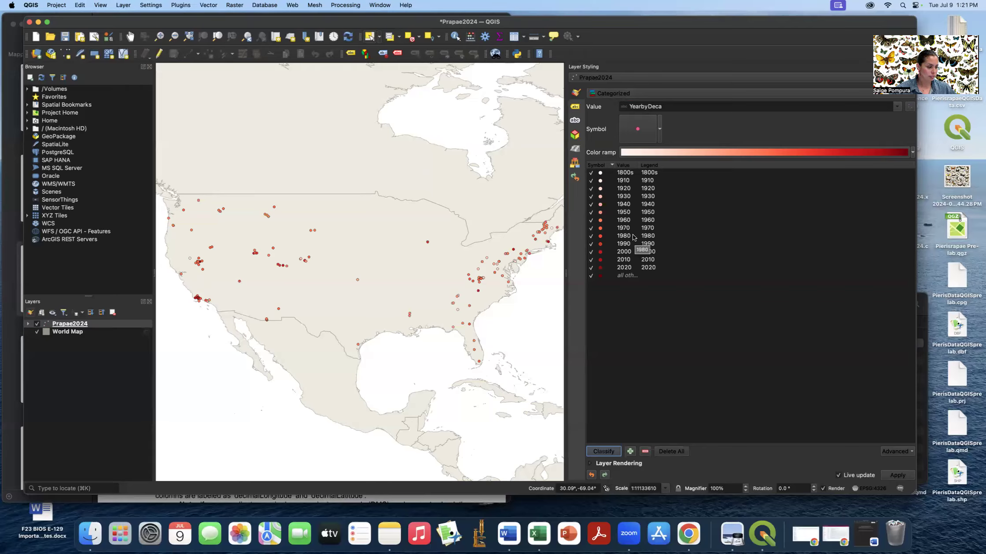
{"action": "left_click", "coordinate": [590, 276]}
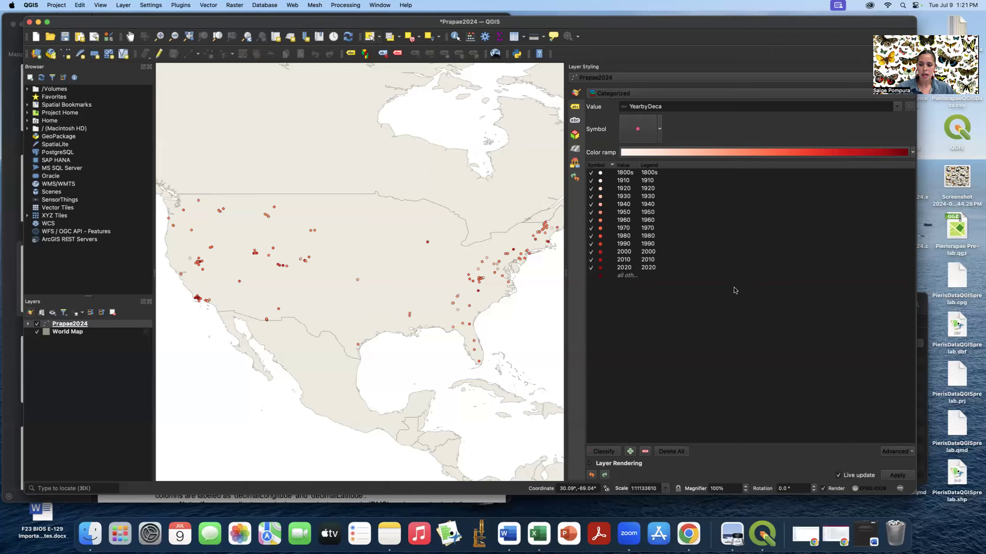
{"action": "left_click", "coordinate": [895, 474]}
{"action": "left_click", "coordinate": [900, 477]}
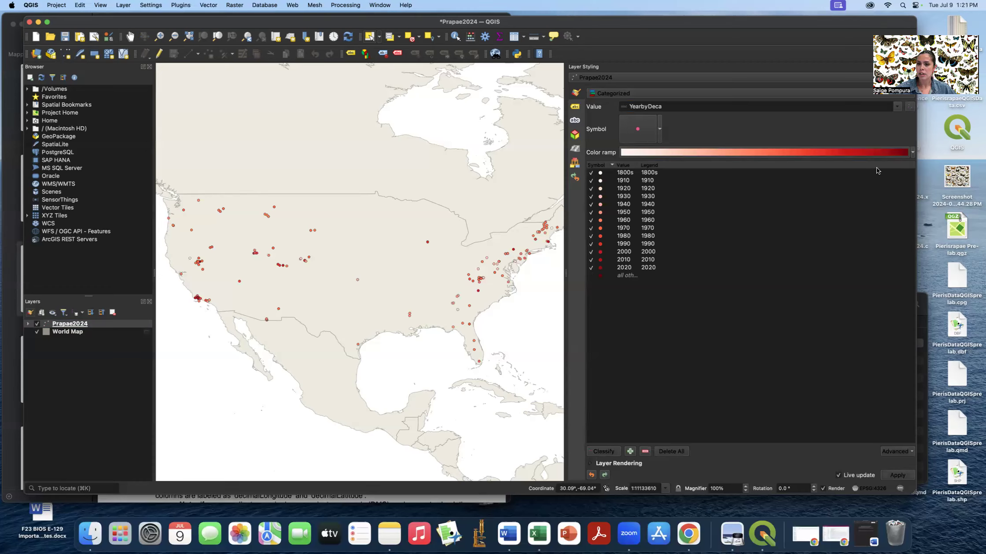
{"action": "left_click", "coordinate": [913, 153]}
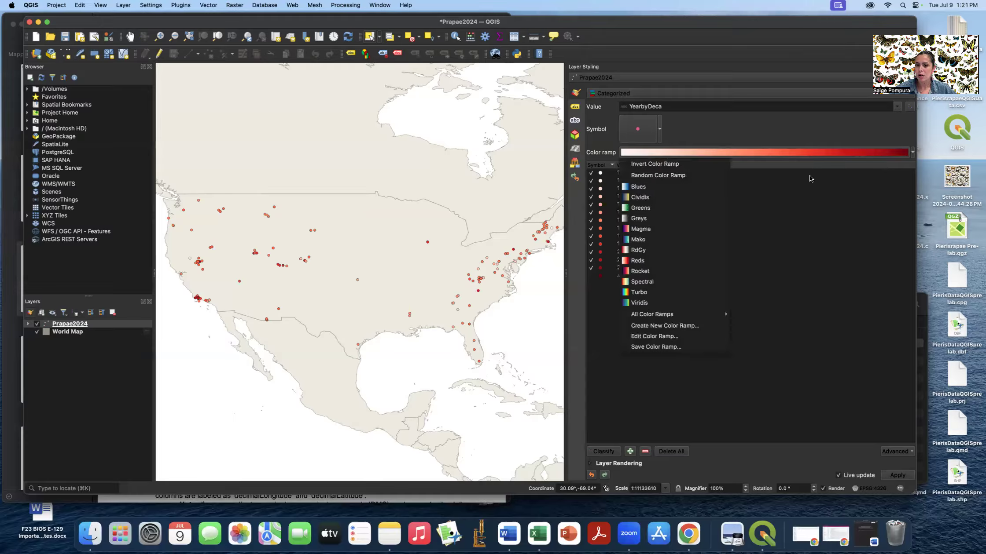
{"action": "left_click", "coordinate": [640, 197]}
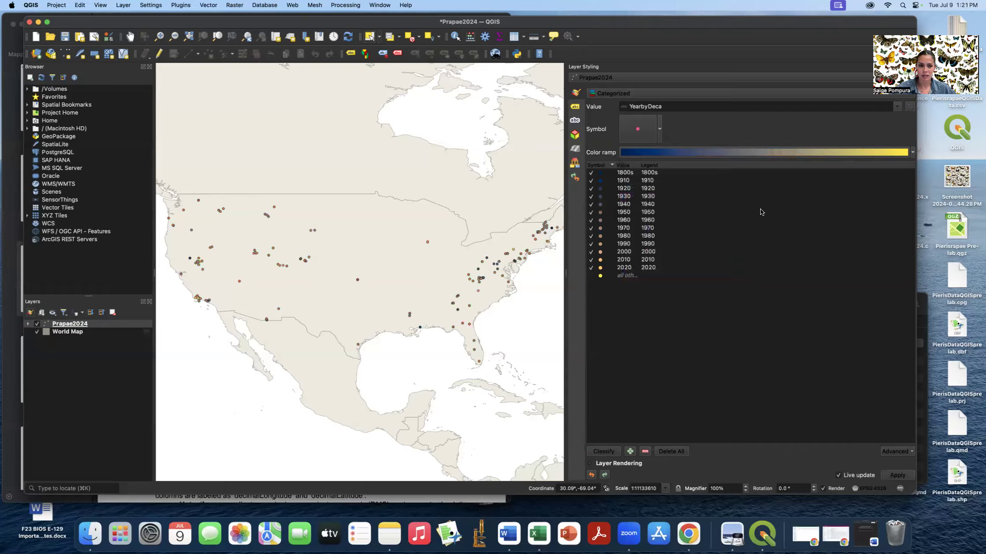
{"action": "left_click", "coordinate": [912, 154]}
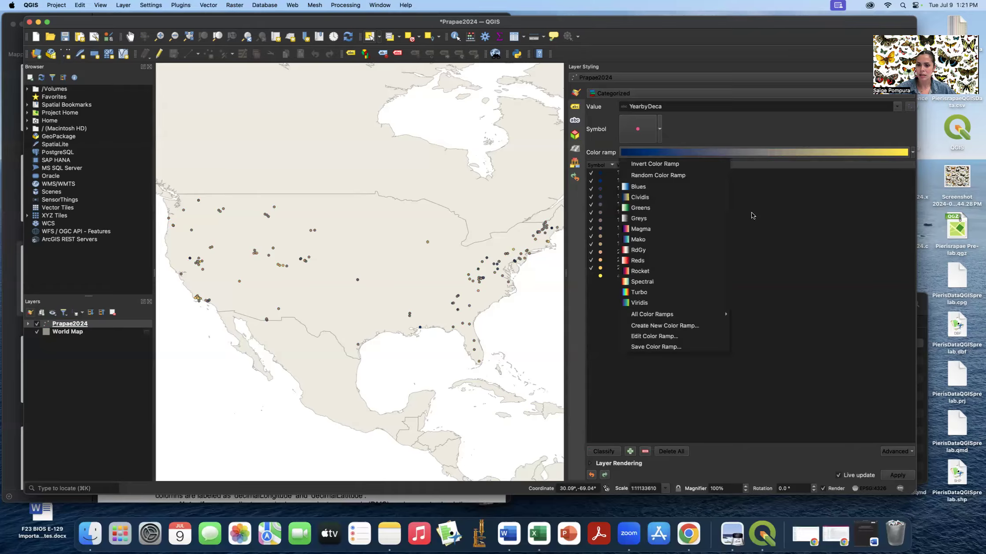
{"action": "left_click", "coordinate": [678, 292]}
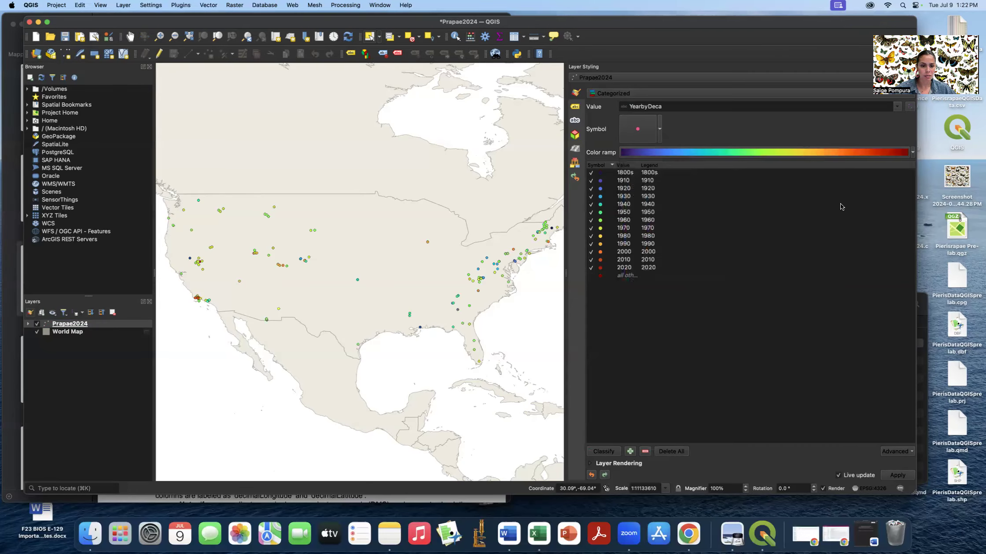
{"action": "left_click", "coordinate": [913, 152]}
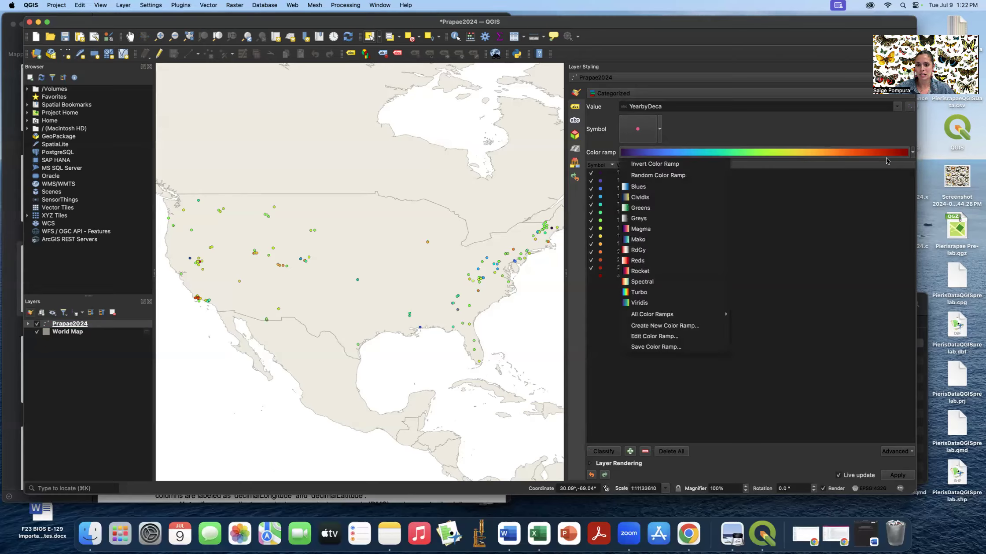
{"action": "left_click", "coordinate": [666, 262]}
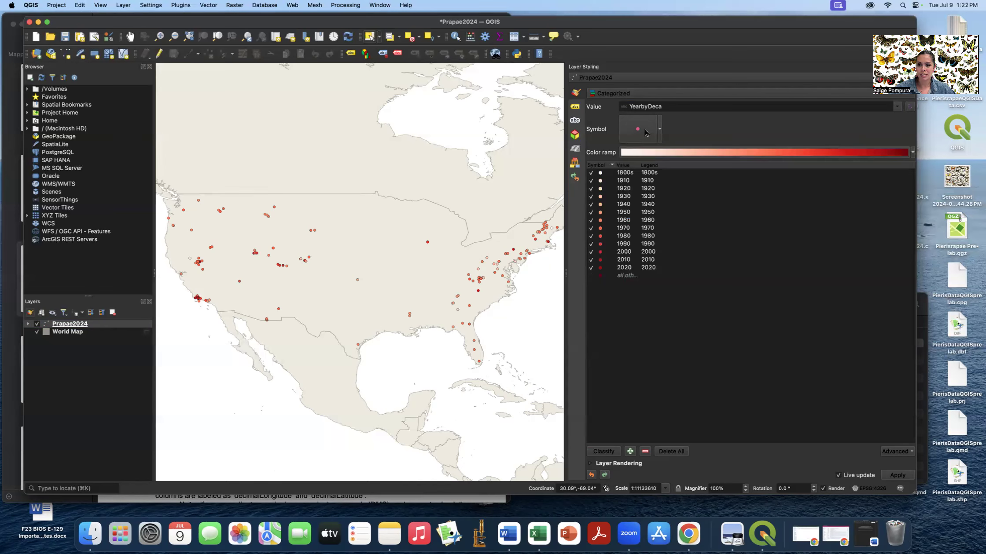
- Switch the Prapae2024 decade categories to the 'dot red' marker and apply, keeping the Reds shading
{"action": "left_click", "coordinate": [646, 133]}
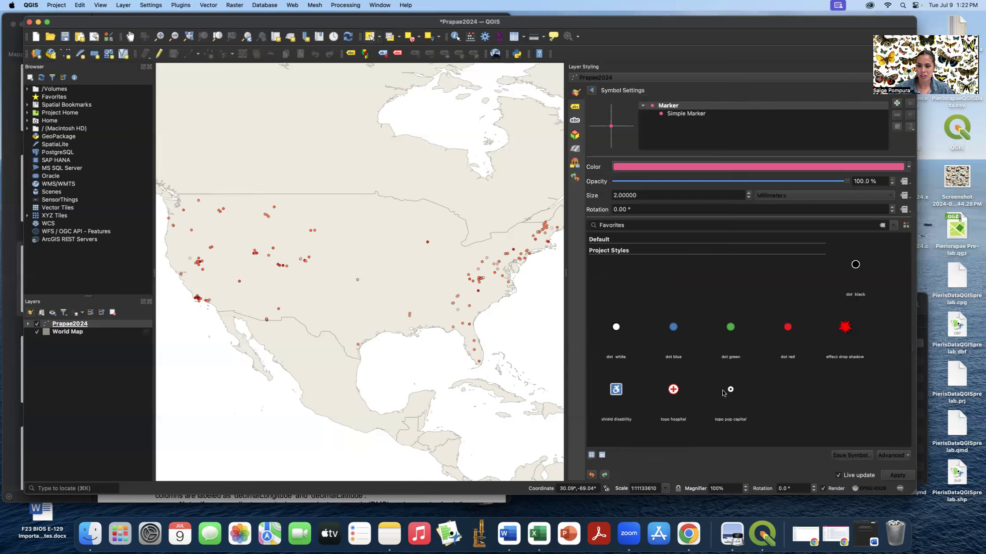
{"action": "left_click", "coordinate": [847, 331]}
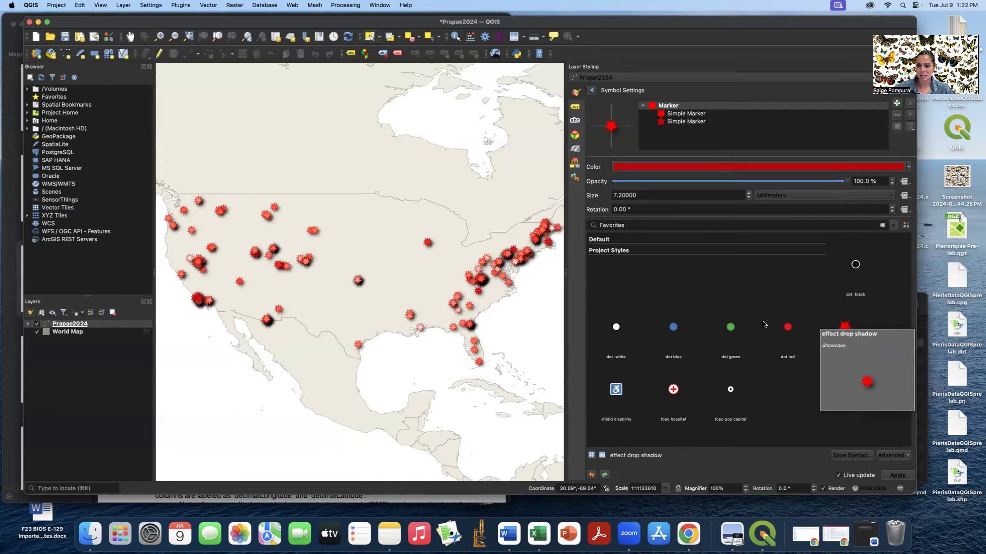
{"action": "left_click", "coordinate": [854, 267]}
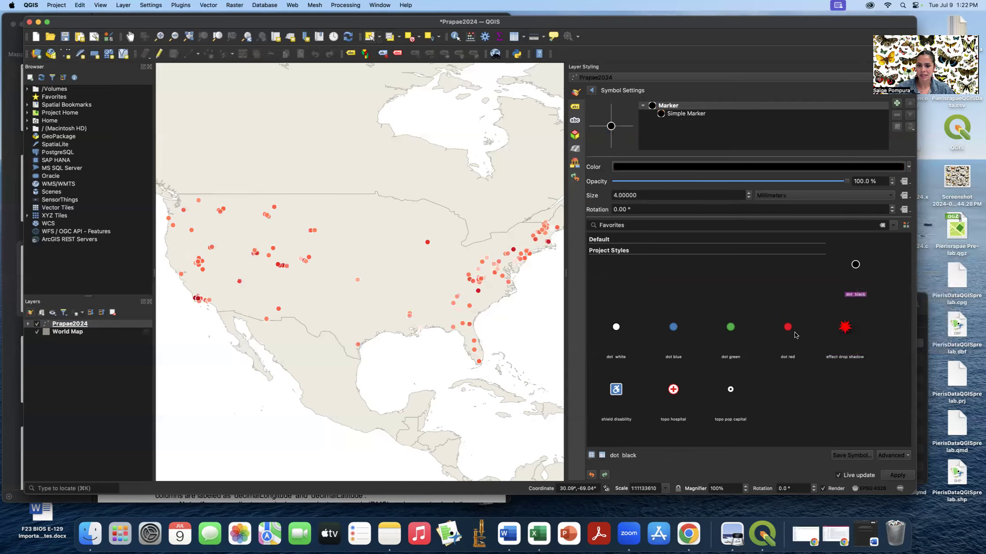
{"action": "left_click", "coordinate": [788, 330]}
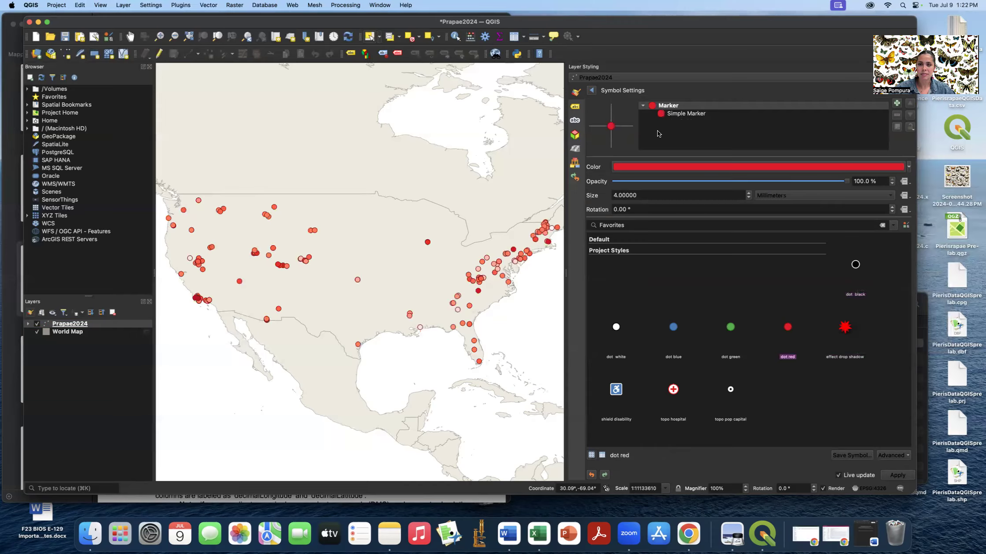
{"action": "left_click", "coordinate": [590, 90]}
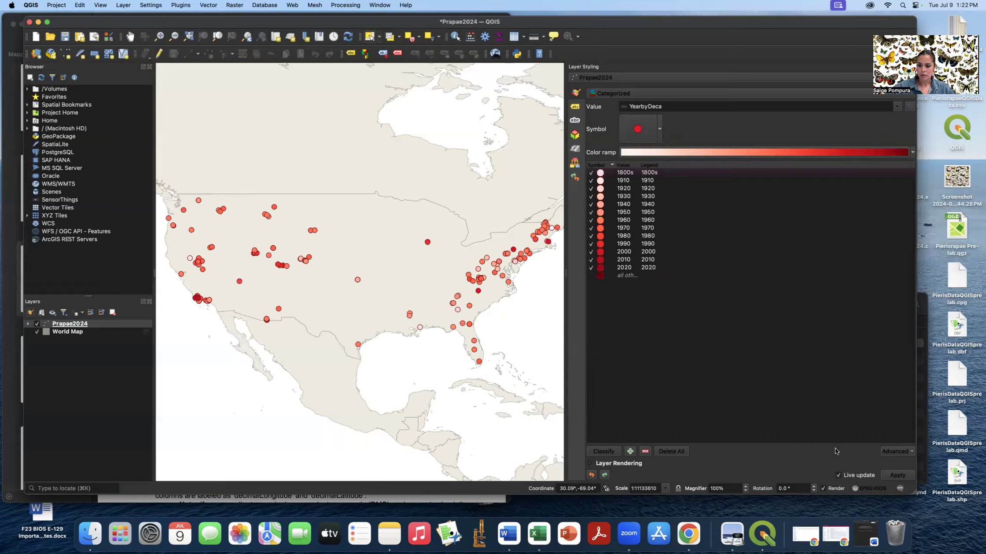
{"action": "left_click", "coordinate": [896, 475]}
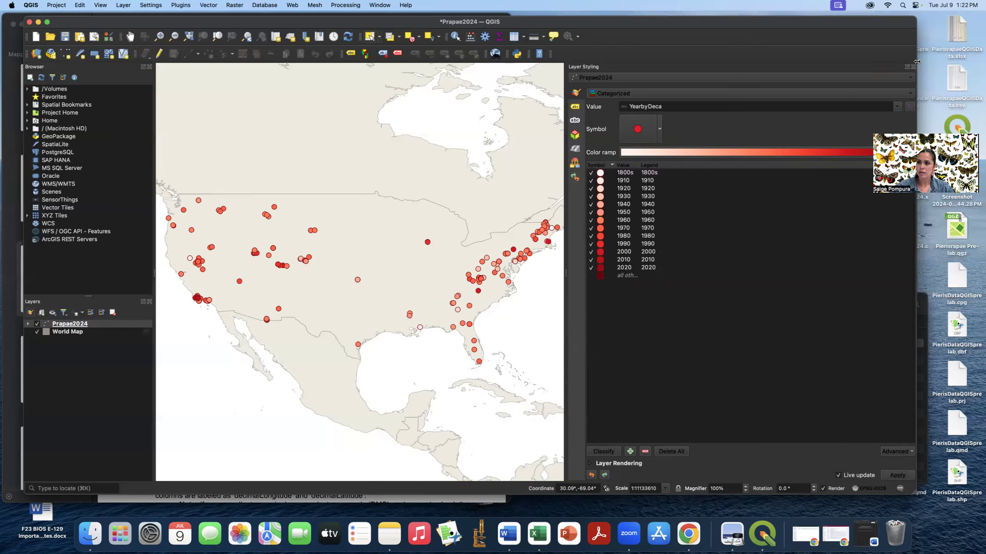
- Close the Layer Styling panel, save the Prapae2024 project, and bring up the Data Source Manager
{"action": "left_click", "coordinate": [914, 66]}
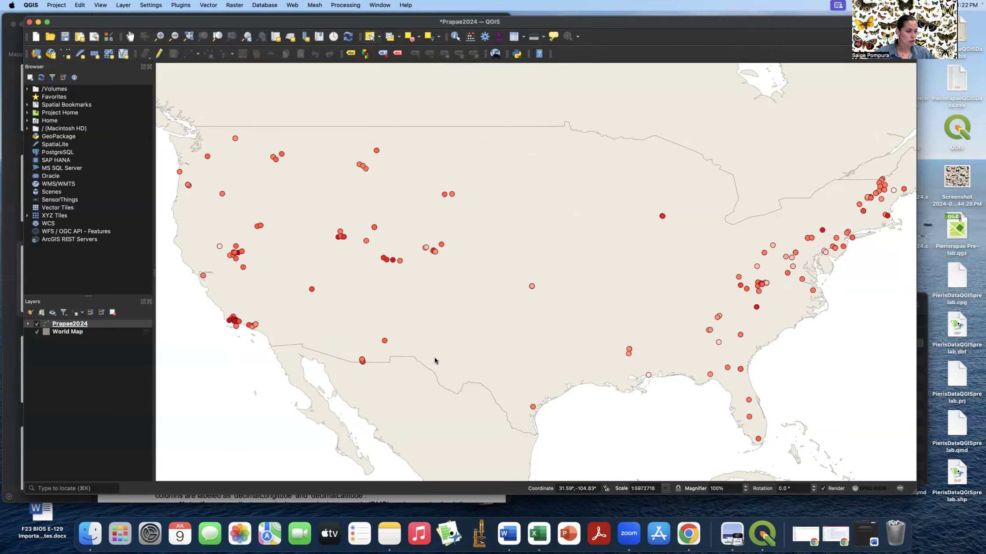
{"action": "left_click", "coordinate": [65, 37]}
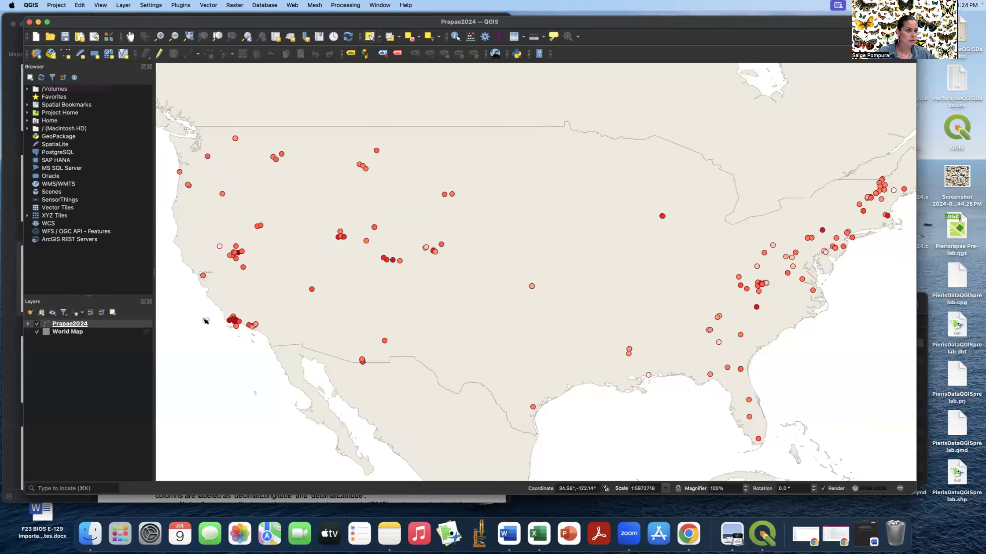
{"action": "left_click", "coordinate": [36, 54]}
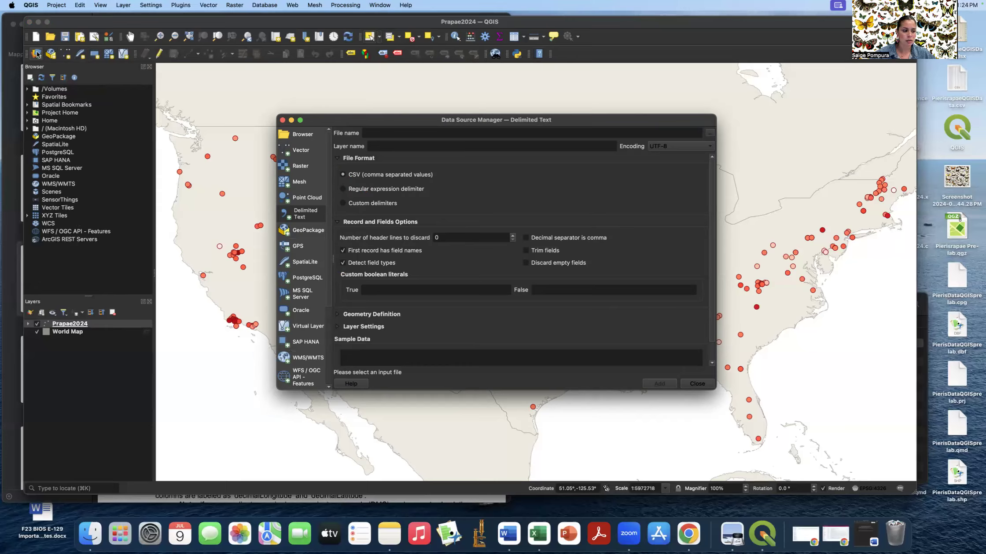
- Add the OpenStreetMap XYZ tile layer and drag it below the Prapae2024 points layer
{"action": "left_click", "coordinate": [304, 134]}
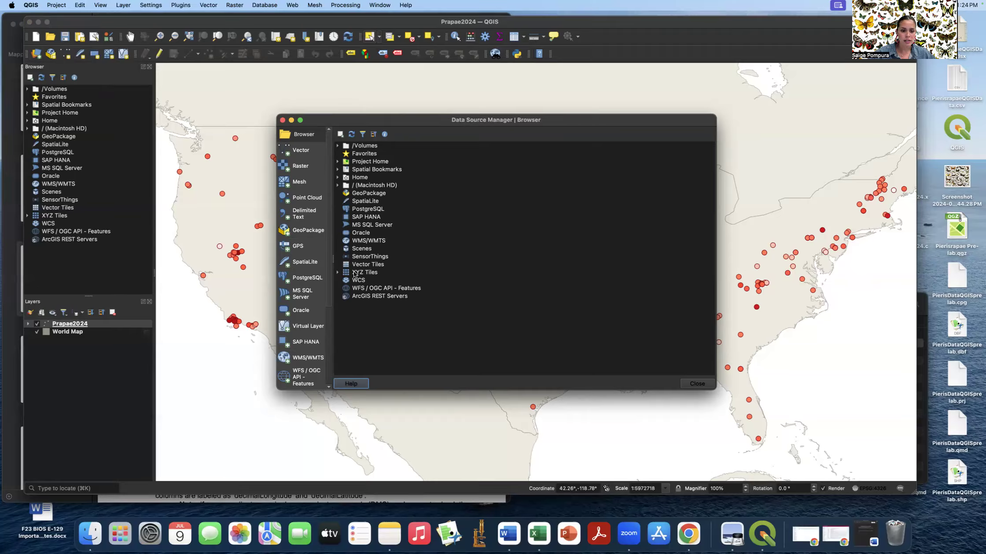
{"action": "left_click", "coordinate": [338, 273]}
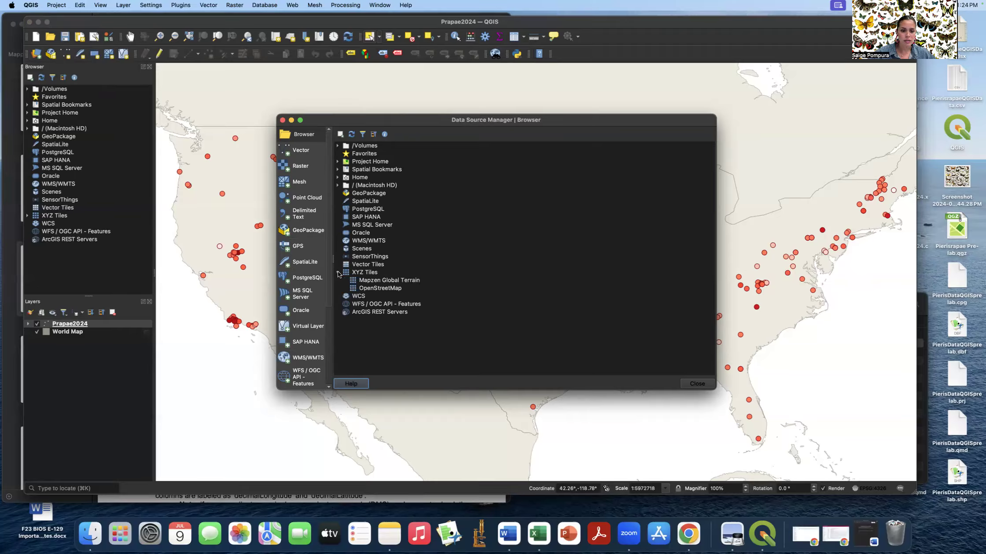
{"action": "double_click", "coordinate": [355, 289]}
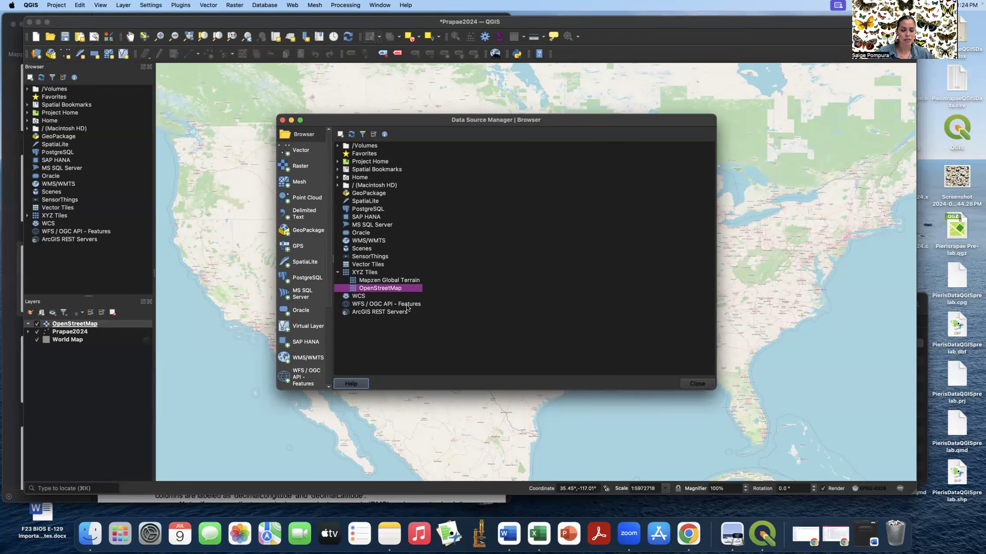
{"action": "left_click", "coordinate": [691, 385]}
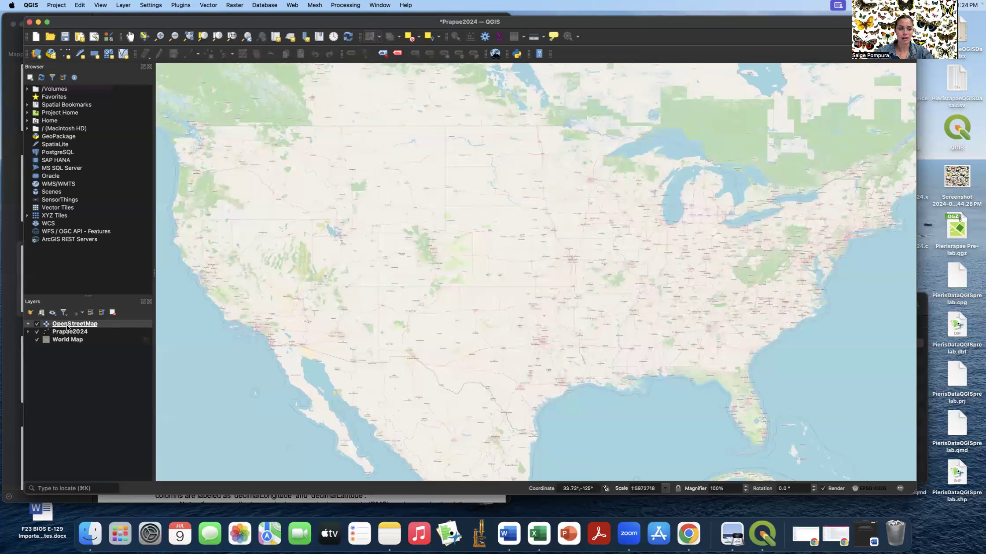
{"action": "left_click_drag", "start_coordinate": [104, 324], "coordinate": [103, 337]}
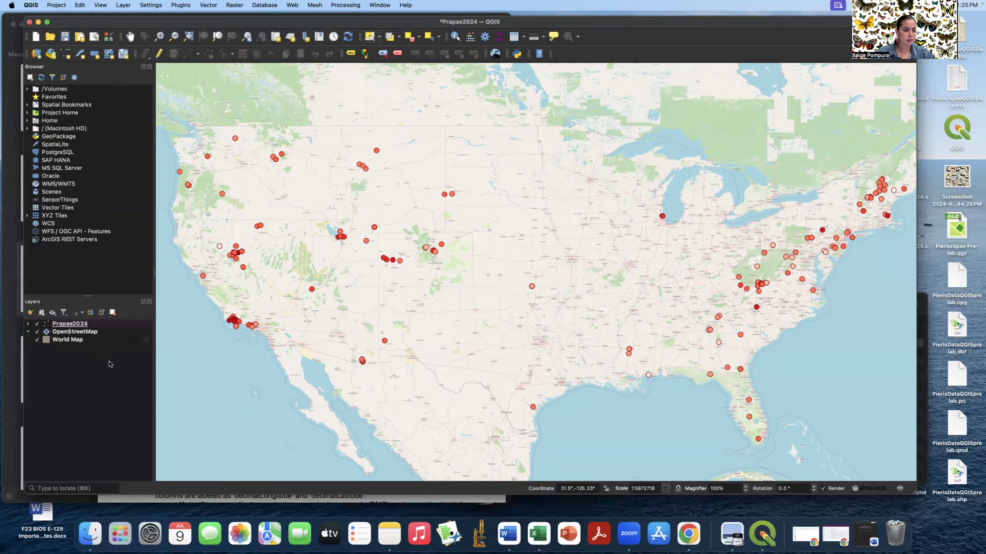
- Turn off the World Map layer so only OpenStreetMap sits beneath the points
{"action": "left_click", "coordinate": [38, 341]}
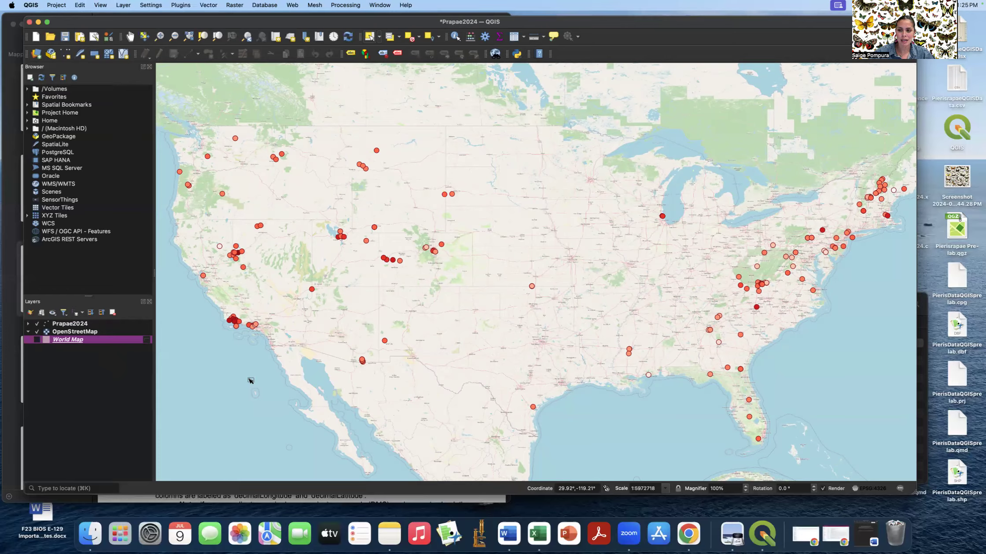
- Zoom the map in on the Santa Barbara and Goleta coast
{"action": "left_click", "coordinate": [162, 38]}
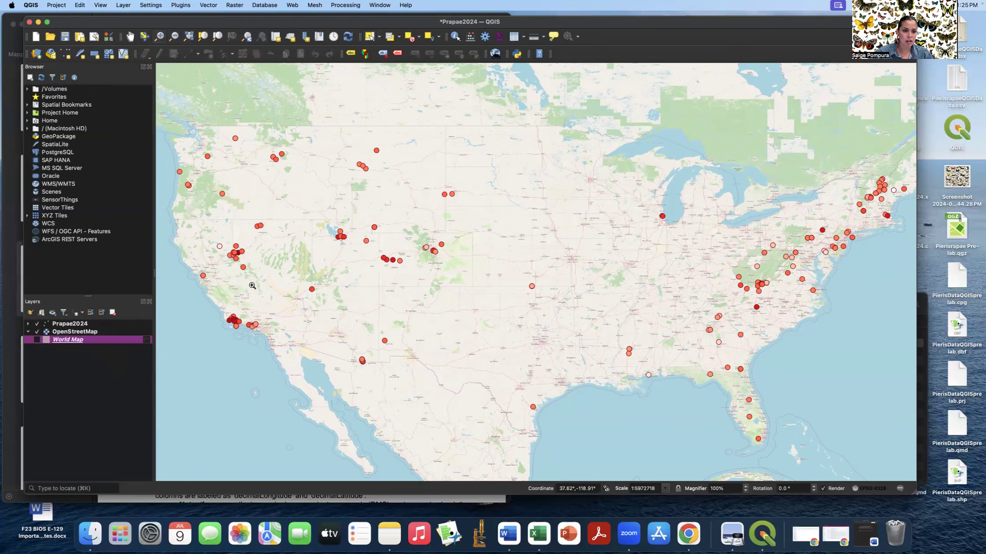
{"action": "left_click", "coordinate": [253, 285]}
{"action": "left_click", "coordinate": [569, 320]}
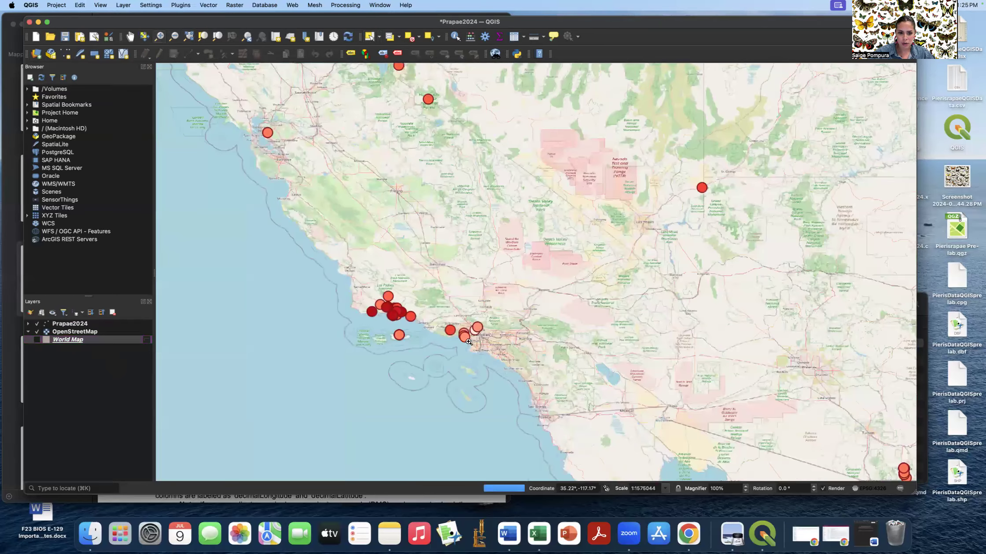
{"action": "left_click", "coordinate": [432, 310]}
{"action": "left_click", "coordinate": [502, 275]}
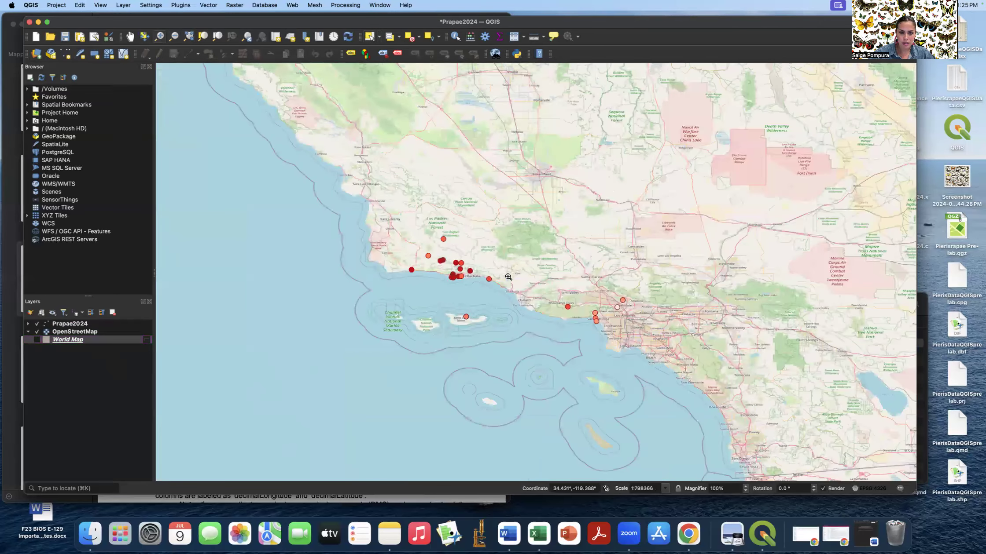
{"action": "left_click", "coordinate": [481, 263]}
{"action": "left_click", "coordinate": [506, 269]}
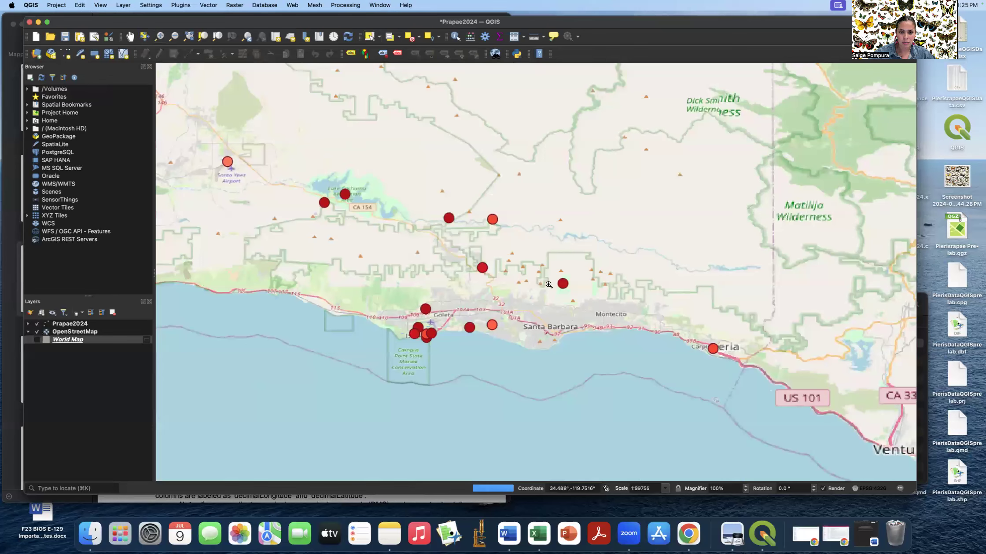
{"action": "left_click", "coordinate": [544, 286]}
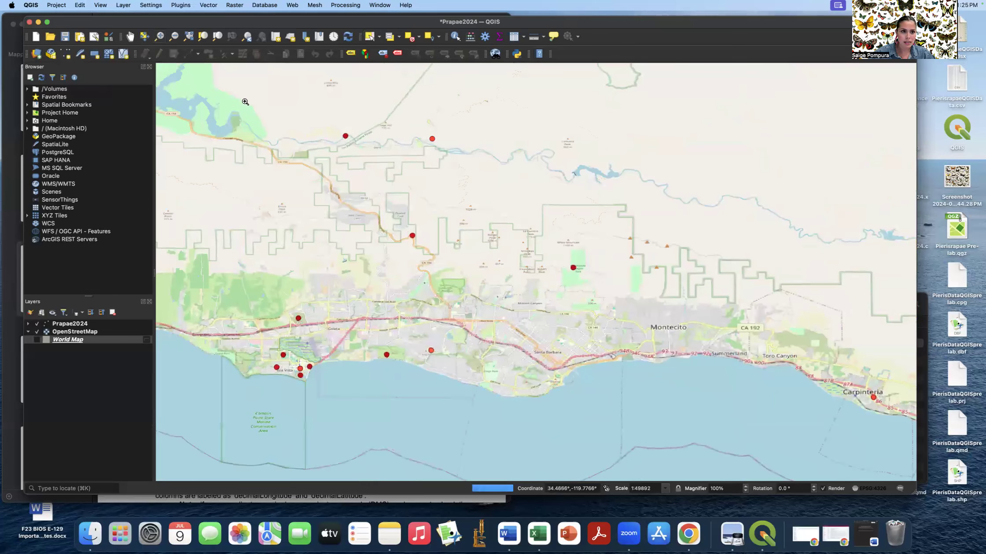
- Pan east along the coast toward Ventura and zoom out to see more points
{"action": "left_click", "coordinate": [130, 36]}
{"action": "left_click_drag", "start_coordinate": [358, 349], "coordinate": [501, 350]}
{"action": "left_click_drag", "start_coordinate": [431, 352], "coordinate": [483, 358]}
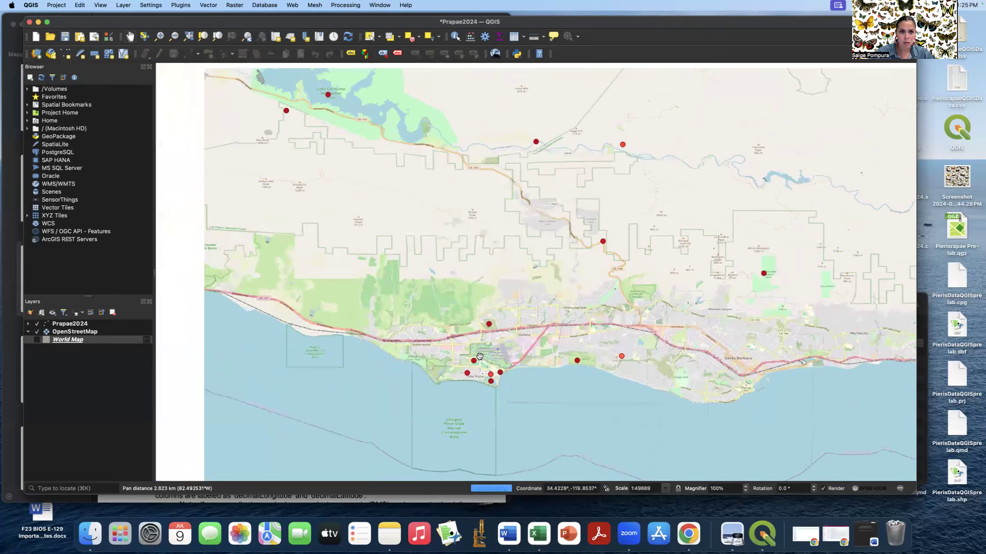
{"action": "left_click_drag", "start_coordinate": [646, 460], "coordinate": [557, 288]}
{"action": "left_click_drag", "start_coordinate": [601, 312], "coordinate": [393, 257]}
{"action": "left_click_drag", "start_coordinate": [712, 270], "coordinate": [304, 236]}
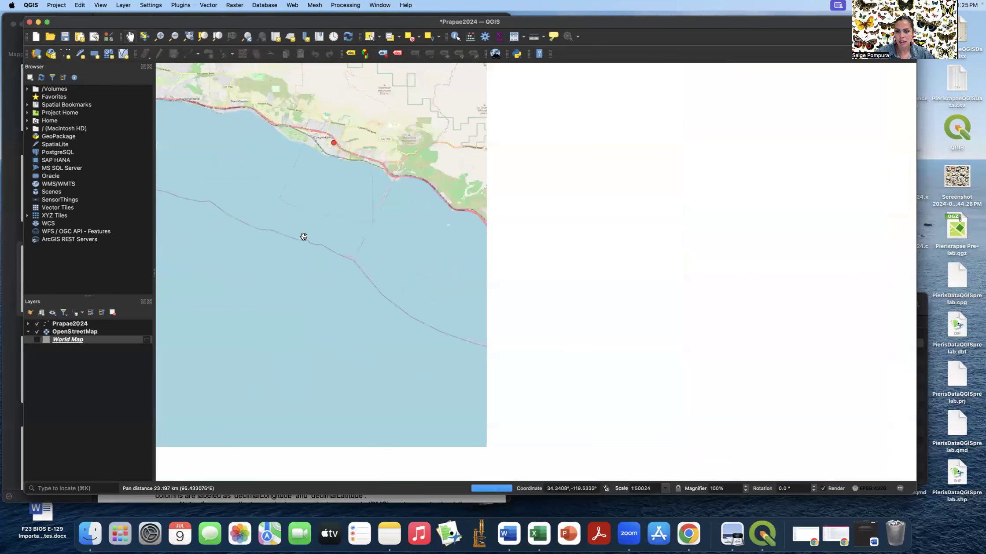
{"action": "left_click_drag", "start_coordinate": [611, 296], "coordinate": [425, 181]}
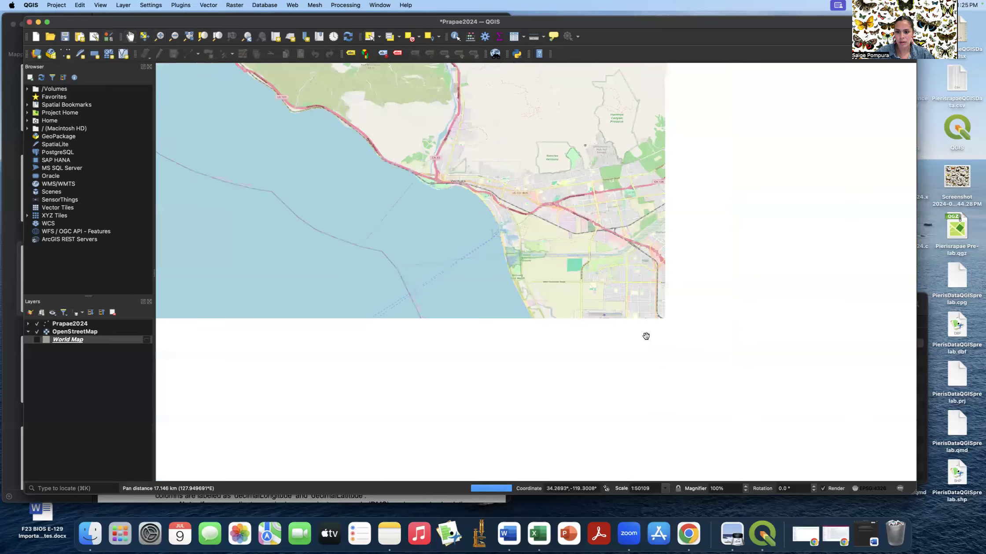
{"action": "left_click_drag", "start_coordinate": [661, 346], "coordinate": [433, 211]}
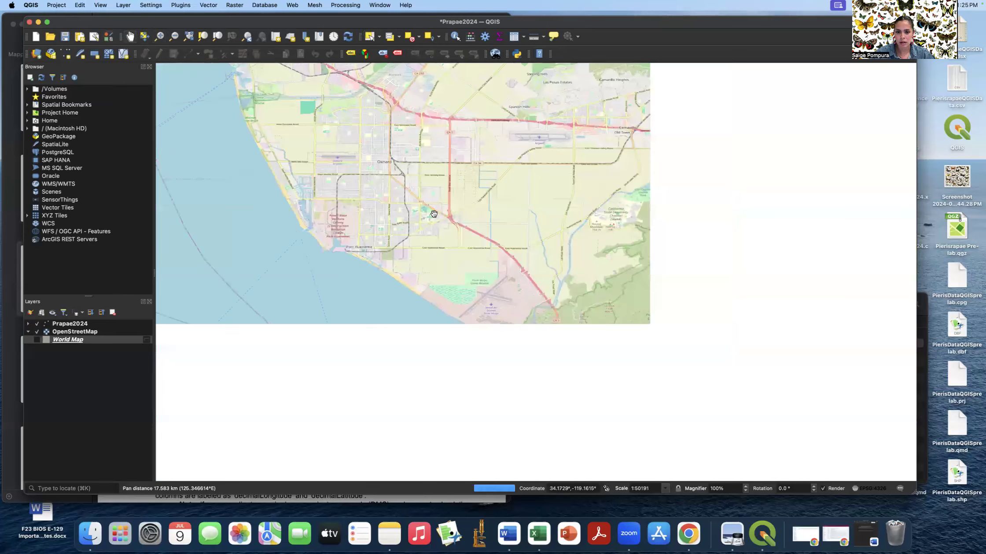
{"action": "left_click", "coordinate": [174, 37]}
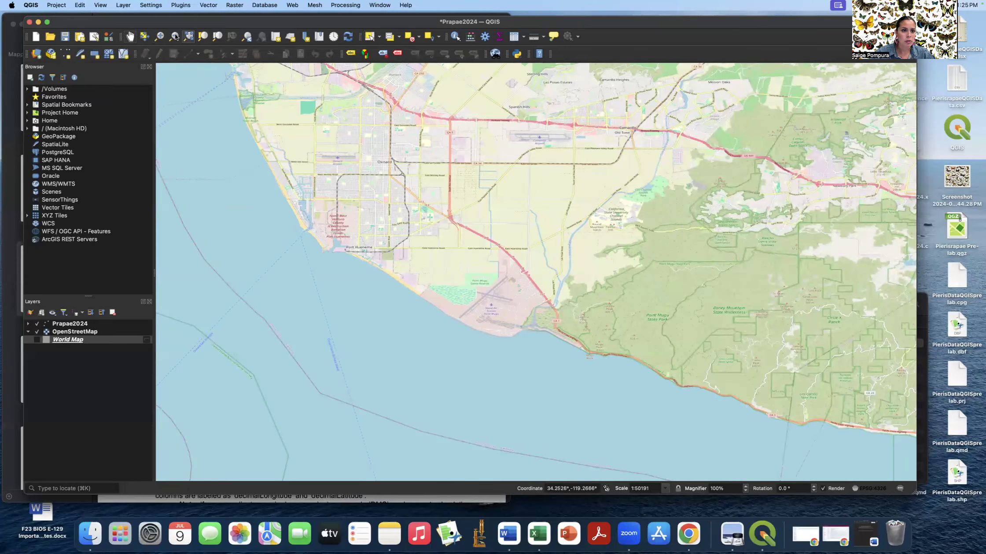
{"action": "left_click", "coordinate": [424, 170]}
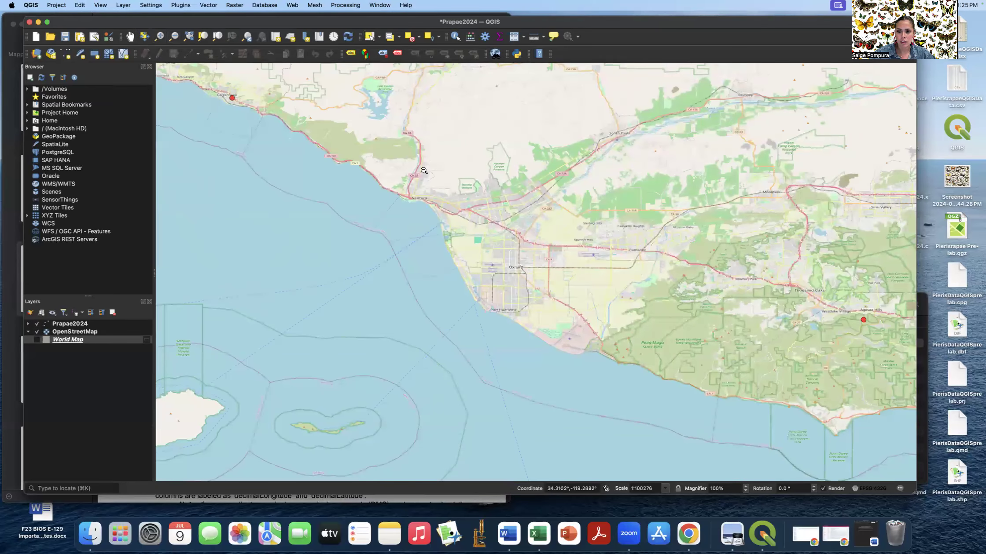
{"action": "left_click", "coordinate": [424, 171]}
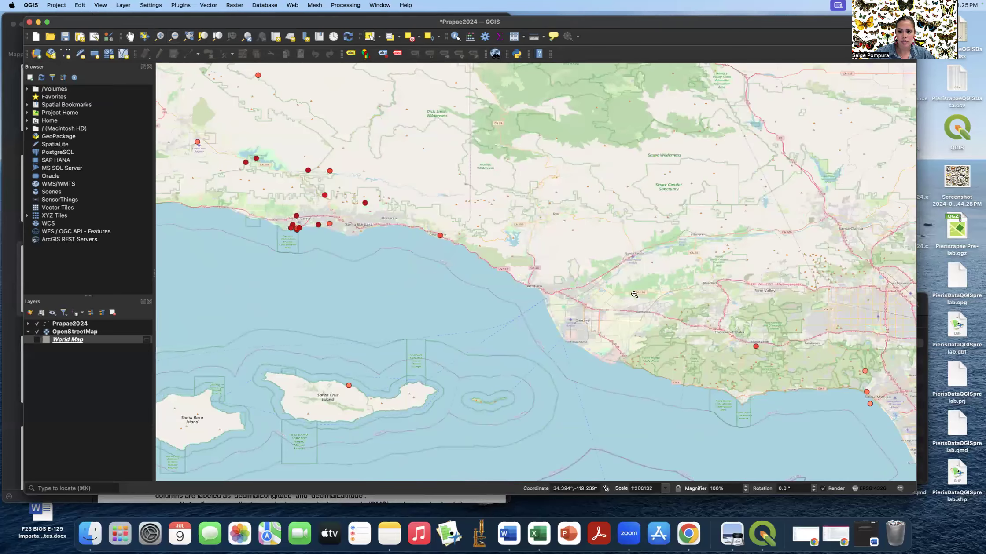
- Pan past Santa Barbara and the Channel Islands, then east of Los Angeles inland
{"action": "left_click", "coordinate": [131, 37]}
{"action": "left_click_drag", "start_coordinate": [336, 241], "coordinate": [559, 358]}
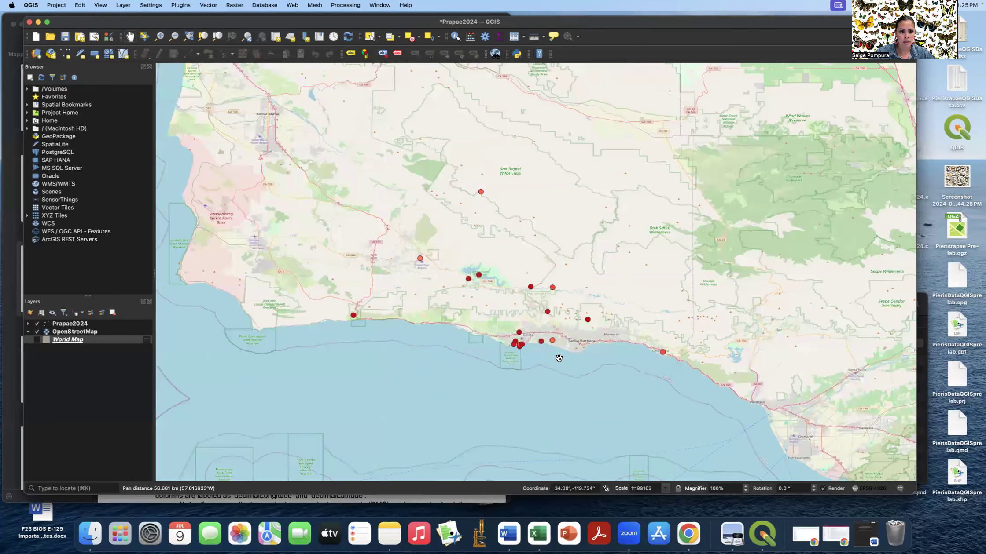
{"action": "left_click_drag", "start_coordinate": [561, 324], "coordinate": [487, 275]}
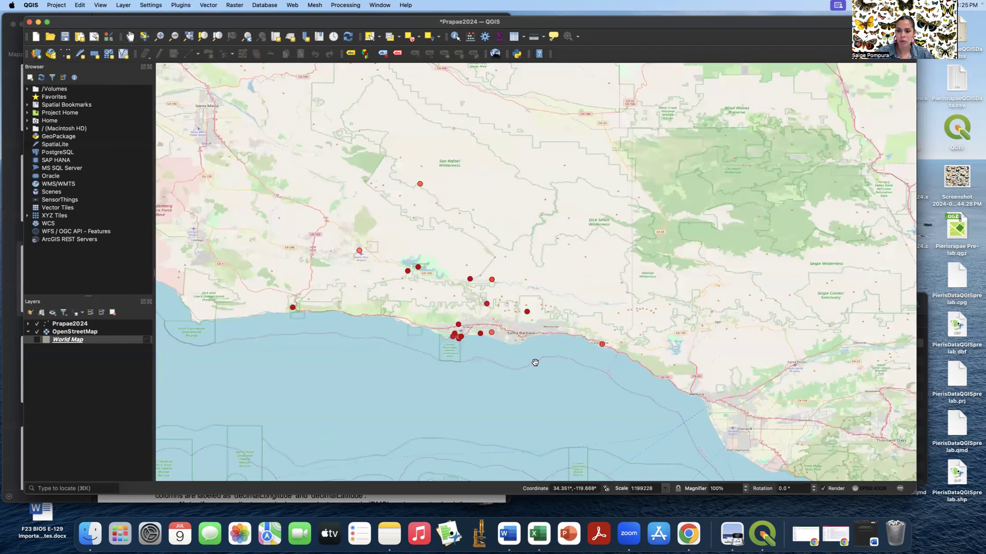
{"action": "left_click_drag", "start_coordinate": [535, 361], "coordinate": [456, 293]}
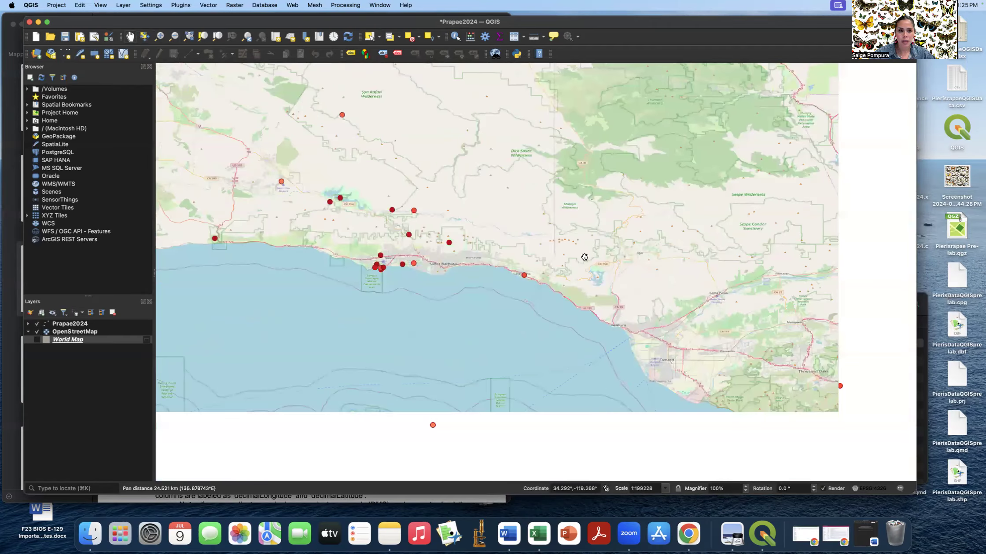
{"action": "left_click_drag", "start_coordinate": [585, 256], "coordinate": [535, 188]}
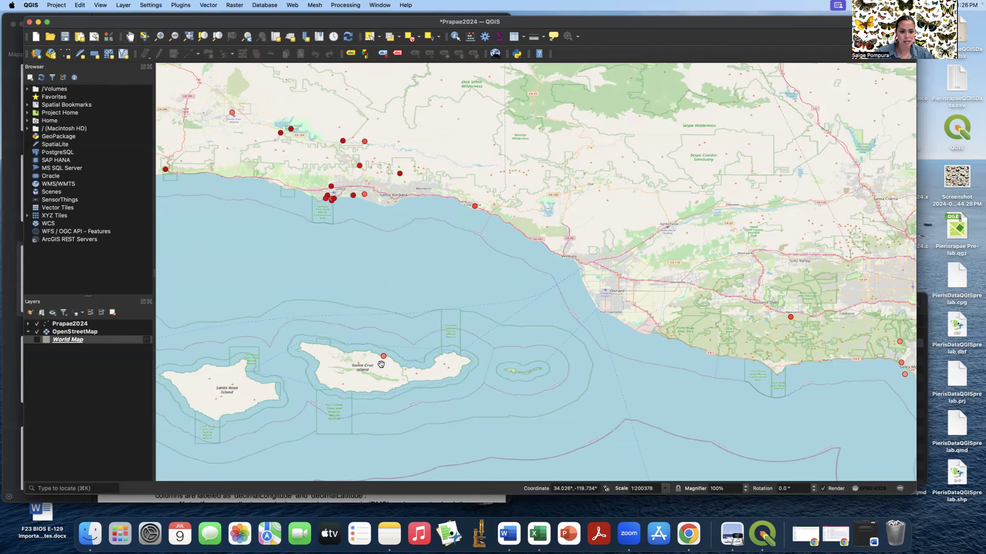
{"action": "left_click_drag", "start_coordinate": [642, 305], "coordinate": [124, 179]}
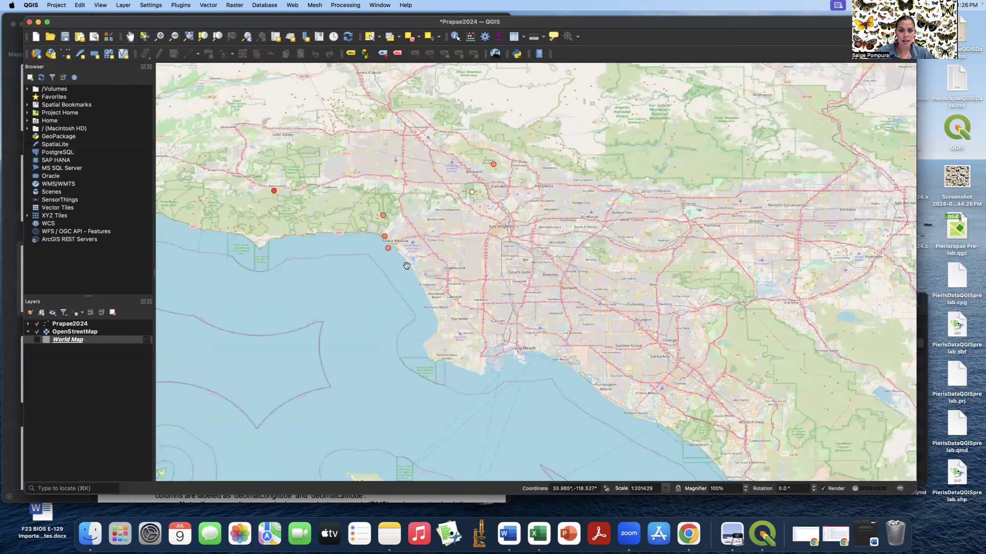
{"action": "left_click_drag", "start_coordinate": [544, 297], "coordinate": [376, 253]}
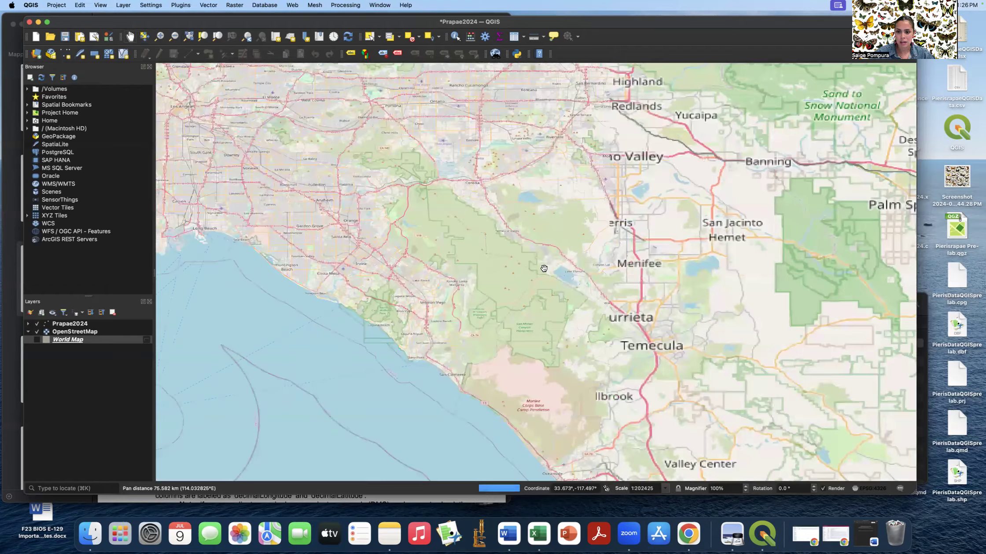
{"action": "left_click_drag", "start_coordinate": [676, 263], "coordinate": [405, 294]}
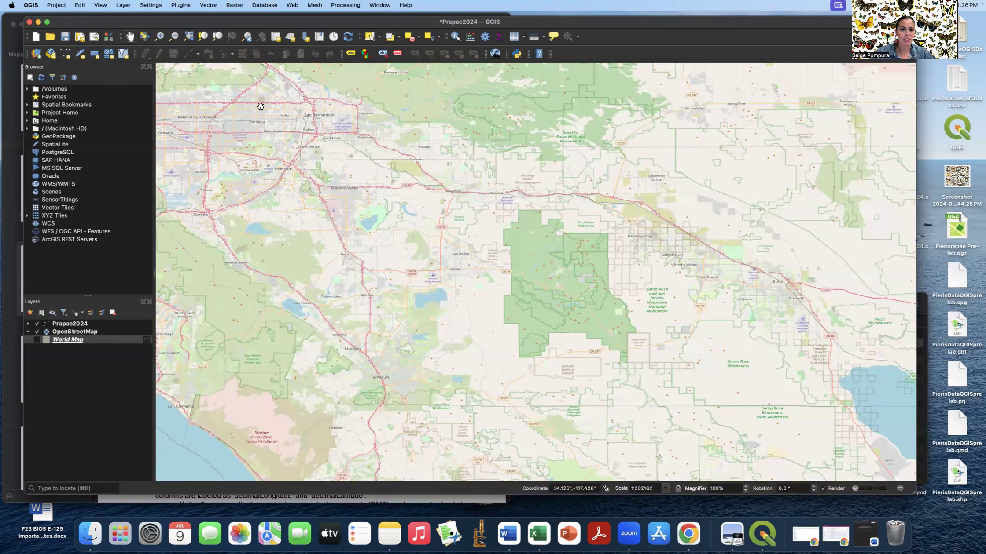
- Zoom out from Southern California until all of North America is visible
{"action": "left_click", "coordinate": [174, 36]}
{"action": "left_click", "coordinate": [236, 100]}
{"action": "left_click", "coordinate": [303, 147]}
{"action": "left_click", "coordinate": [446, 198]}
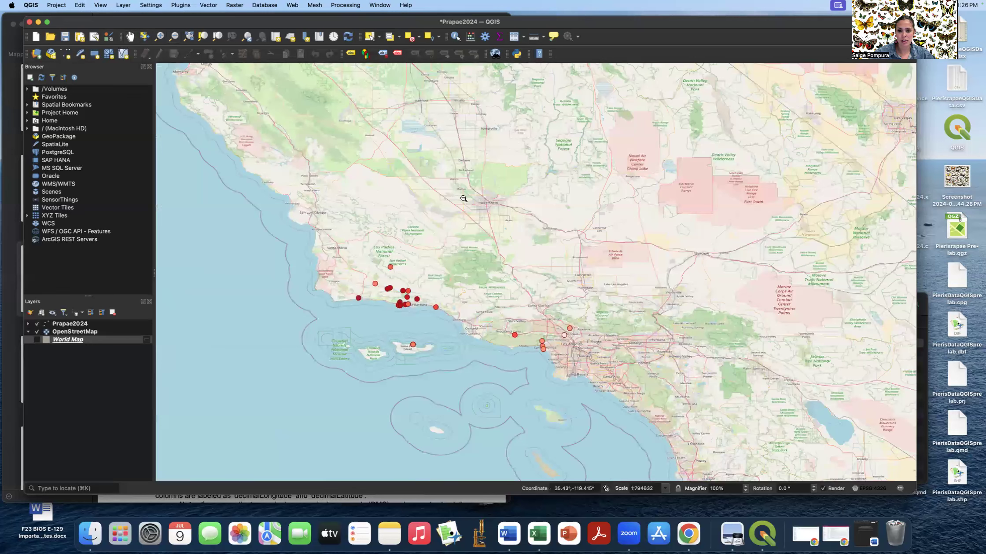
{"action": "left_click", "coordinate": [551, 207]}
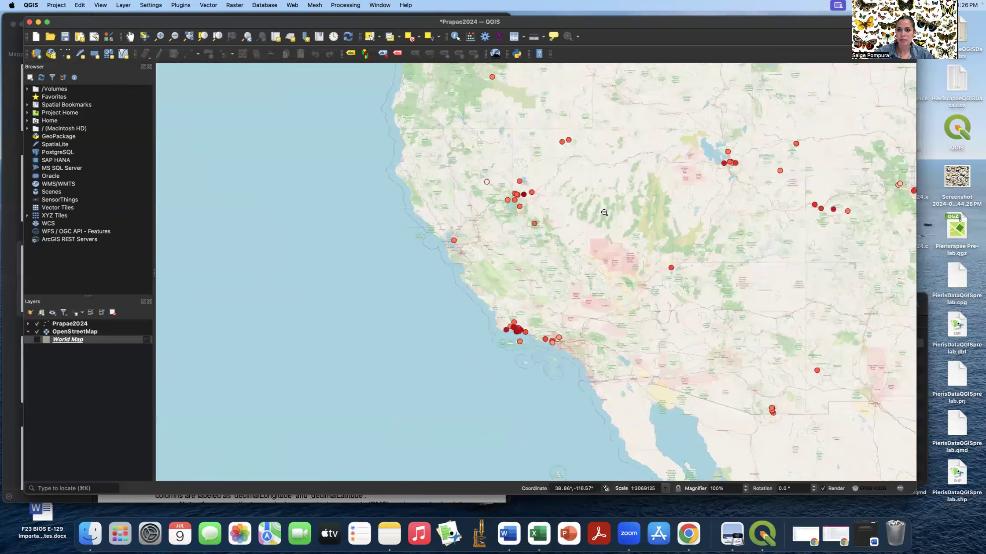
{"action": "left_click", "coordinate": [604, 213]}
{"action": "left_click", "coordinate": [604, 212]}
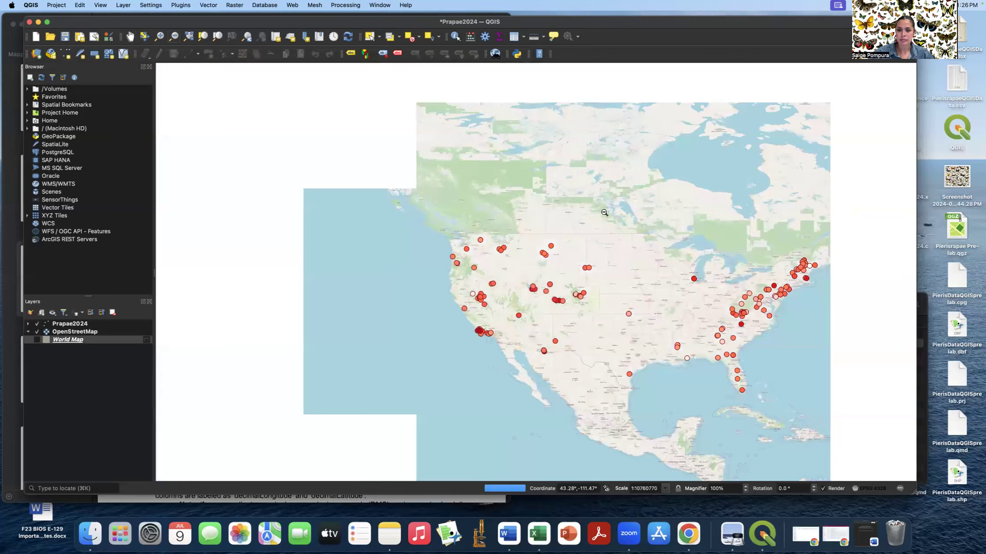
- Zoom in slightly and pan until the contiguous United States is centred
{"action": "left_click", "coordinate": [160, 36]}
{"action": "left_click", "coordinate": [227, 97]}
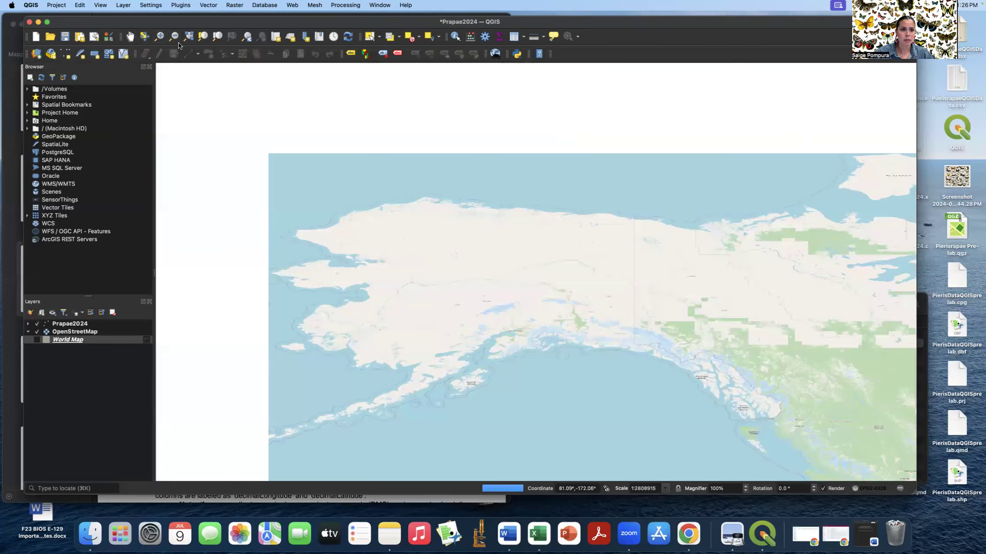
{"action": "left_click", "coordinate": [128, 36]}
{"action": "left_click_drag", "start_coordinate": [671, 312], "coordinate": [398, 132]}
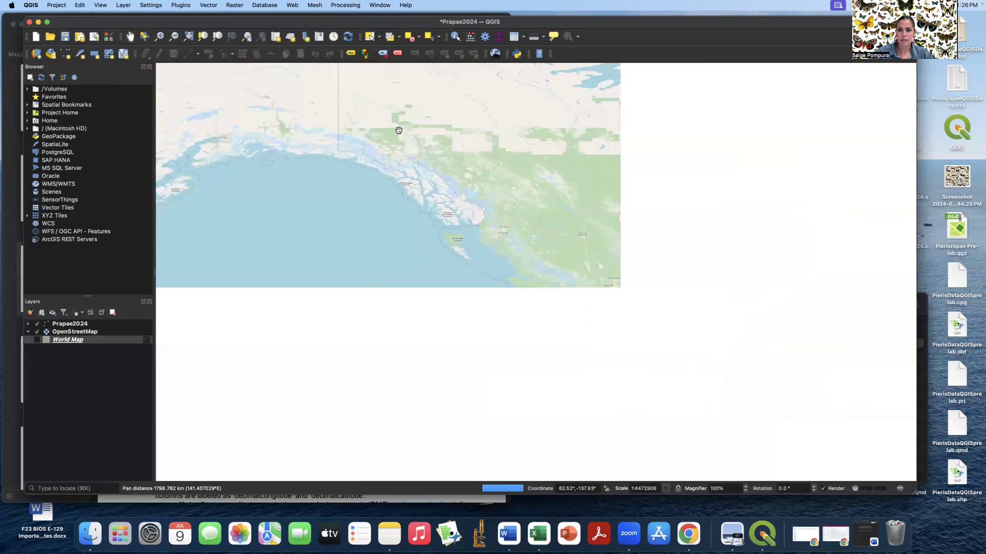
{"action": "left_click_drag", "start_coordinate": [728, 284], "coordinate": [354, 97]}
{"action": "left_click_drag", "start_coordinate": [528, 167], "coordinate": [510, 188]}
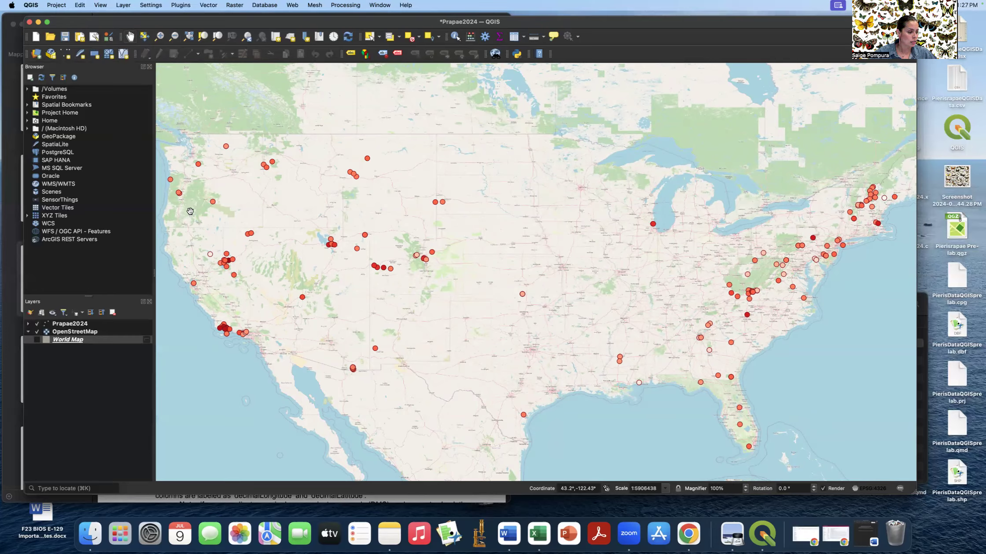
- Create a new print layout from the Project menu with the title 'PrapaeQ1'
{"action": "left_click", "coordinate": [58, 7]}
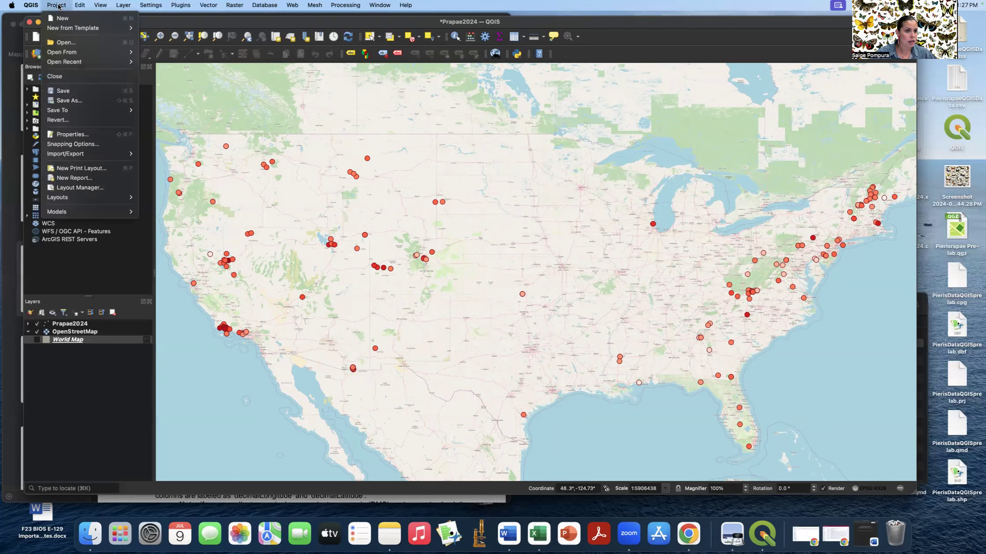
{"action": "left_click", "coordinate": [100, 171]}
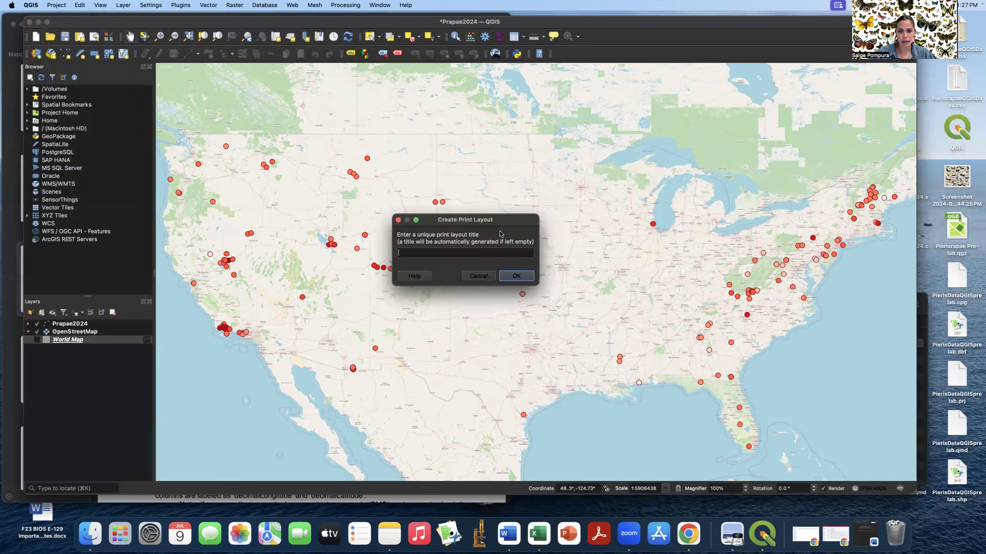
{"action": "type", "text": "PrapaeQ1"}
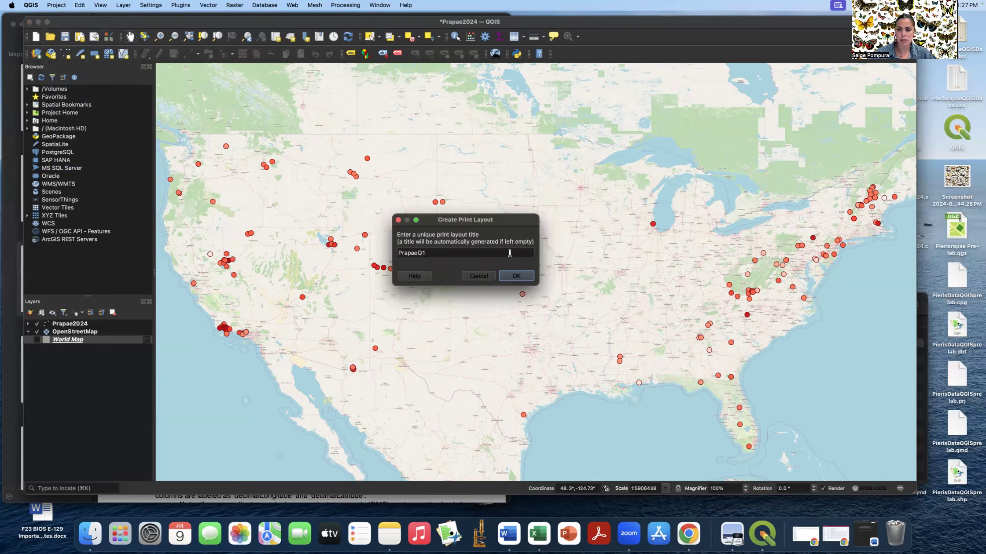
{"action": "left_click", "coordinate": [518, 276]}
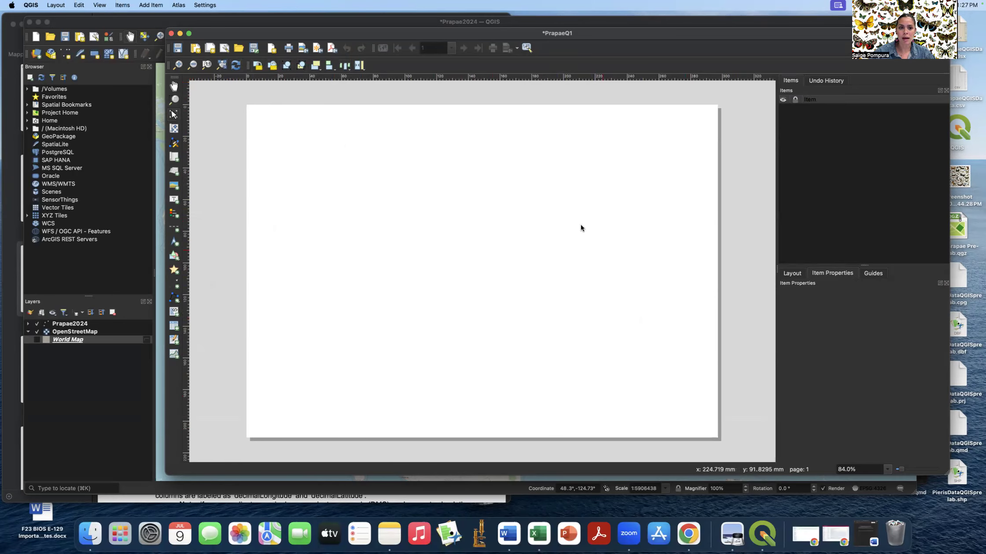
{"action": "left_click", "coordinate": [193, 65]}
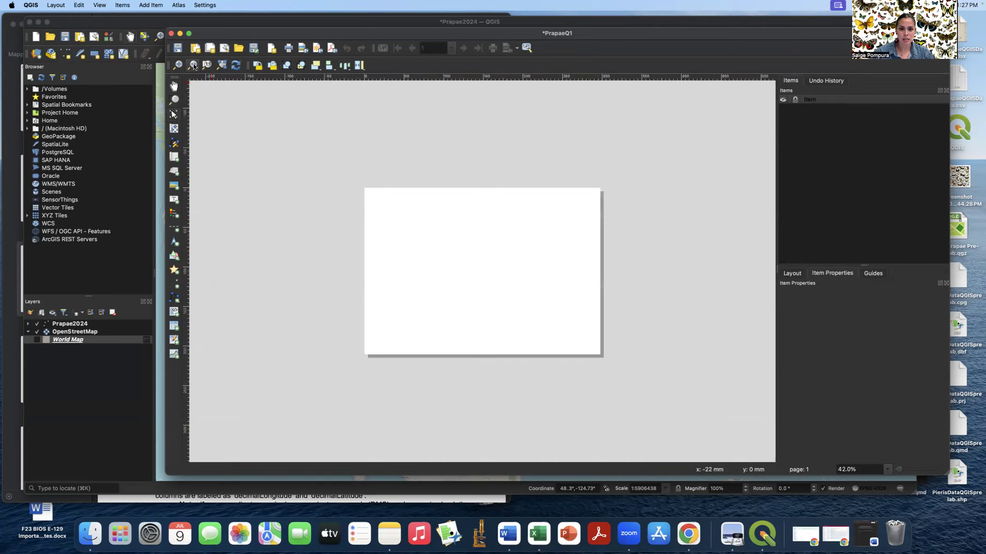
{"action": "left_click", "coordinate": [193, 65]}
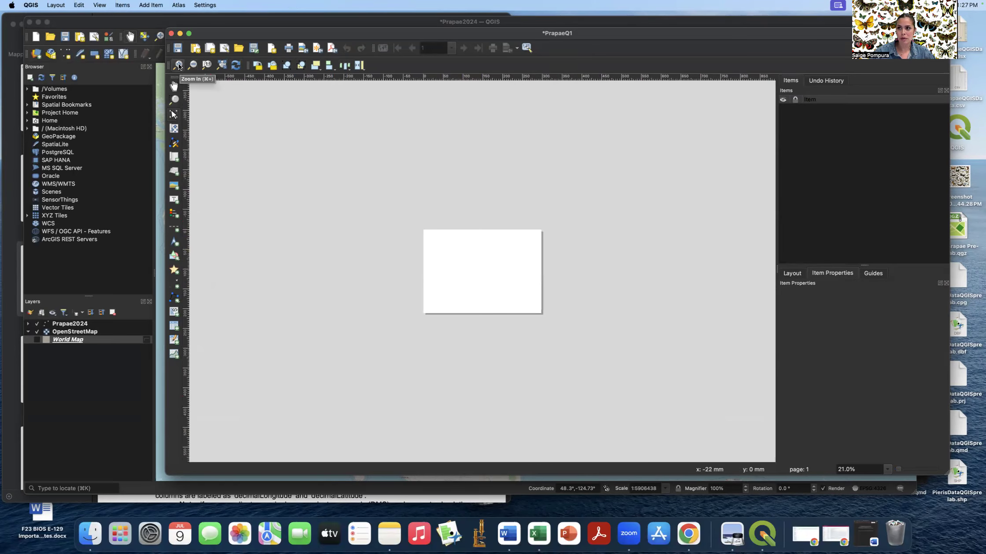
{"action": "left_click", "coordinate": [179, 66]}
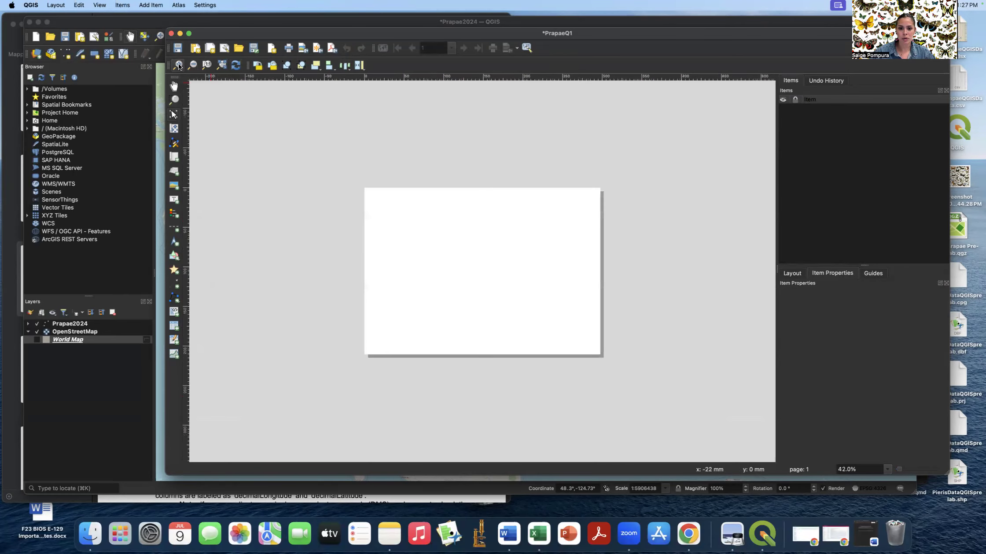
{"action": "left_click", "coordinate": [179, 66]}
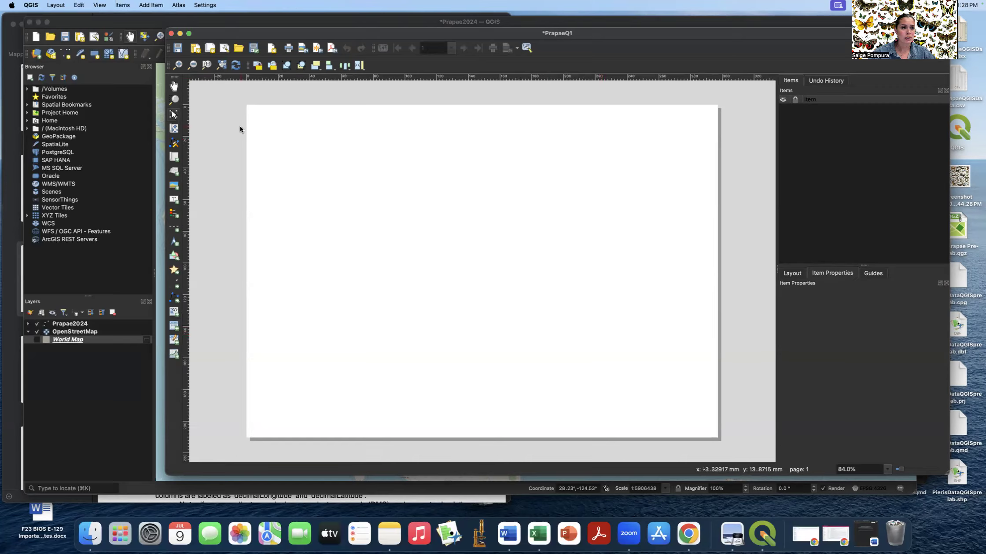
- Add a map item whose frame spans the entire PrapaeQ1 page, then deselect it
{"action": "left_click", "coordinate": [156, 6]}
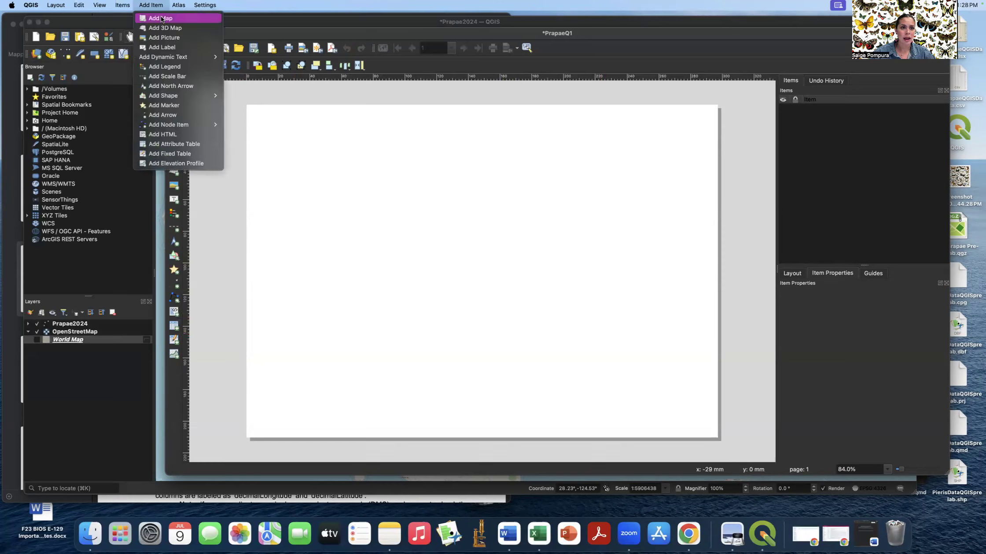
{"action": "left_click", "coordinate": [161, 18]}
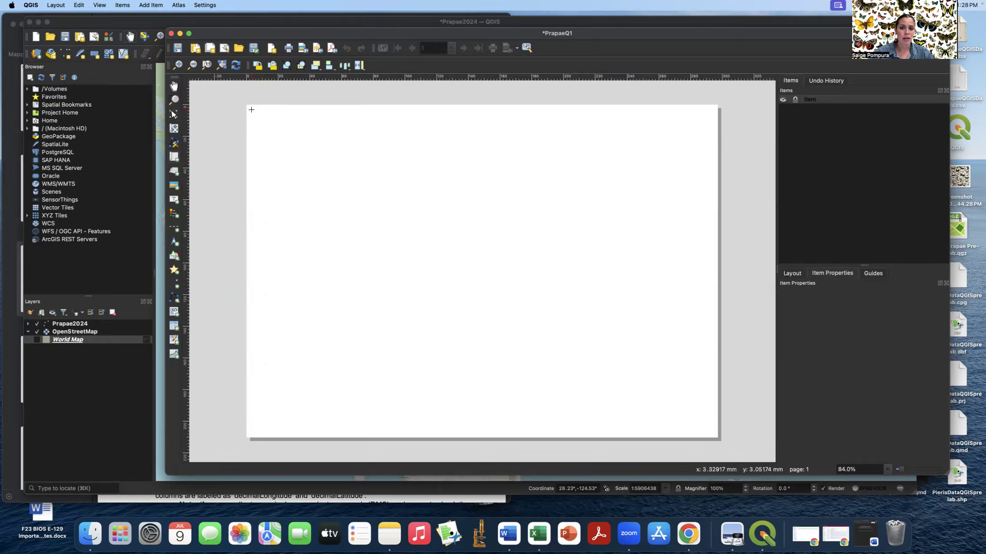
{"action": "left_click_drag", "start_coordinate": [251, 109], "coordinate": [713, 433]}
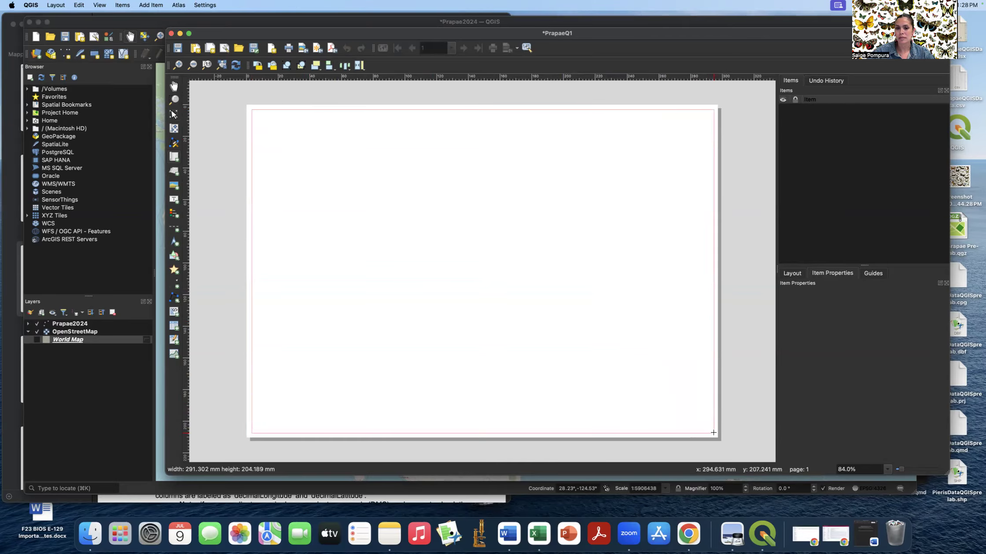
{"action": "left_click_drag", "start_coordinate": [713, 432], "coordinate": [713, 434]}
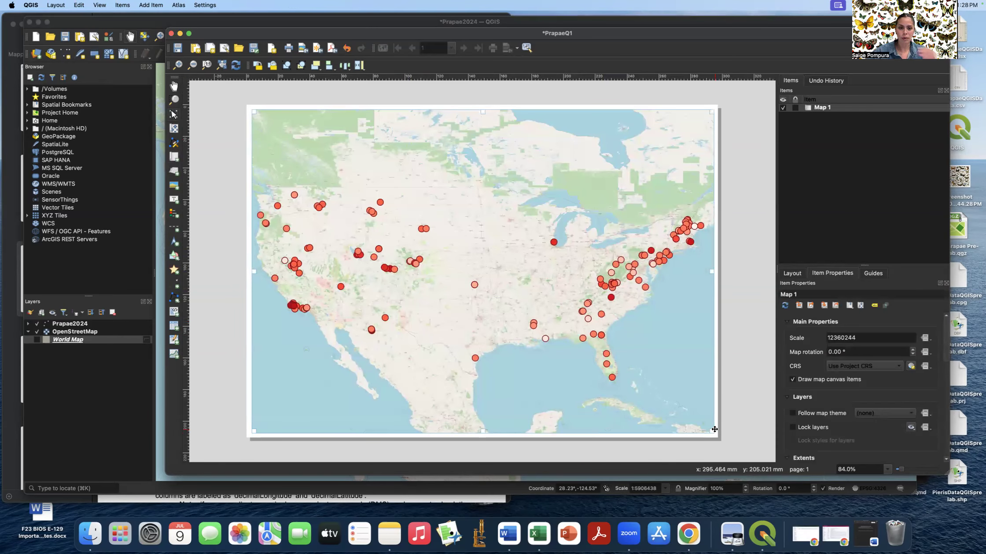
{"action": "left_click_drag", "start_coordinate": [482, 111], "coordinate": [482, 181]}
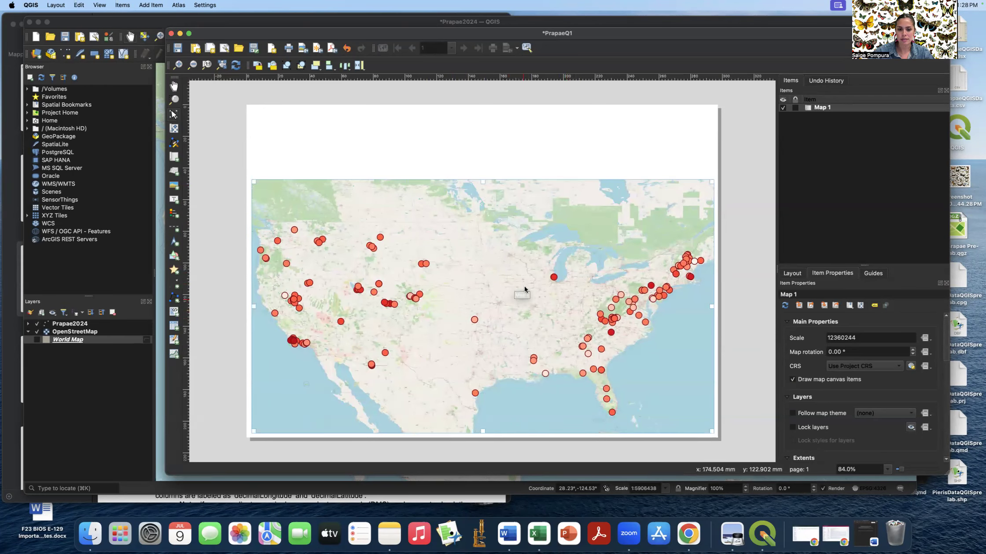
{"action": "left_click_drag", "start_coordinate": [482, 182], "coordinate": [492, 112]}
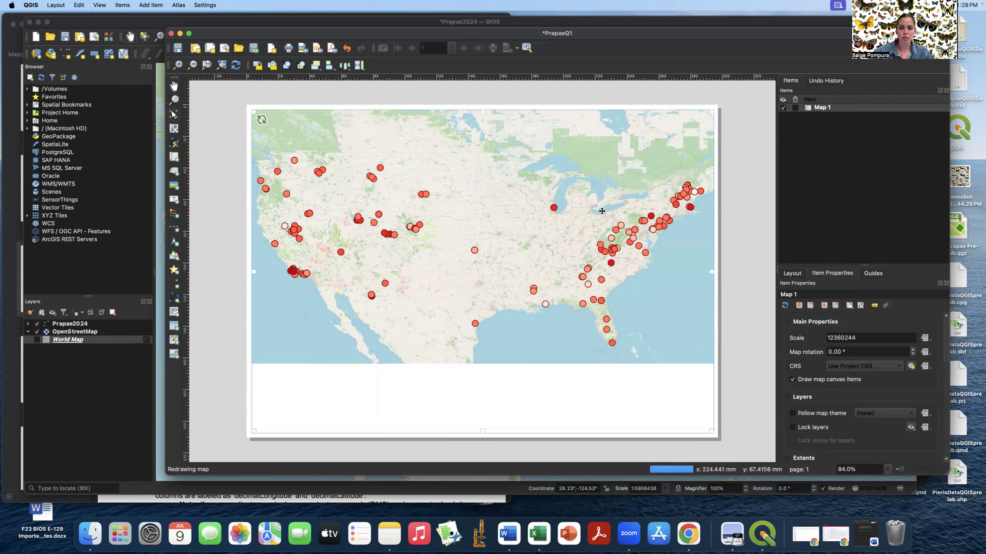
{"action": "left_click", "coordinate": [750, 289]}
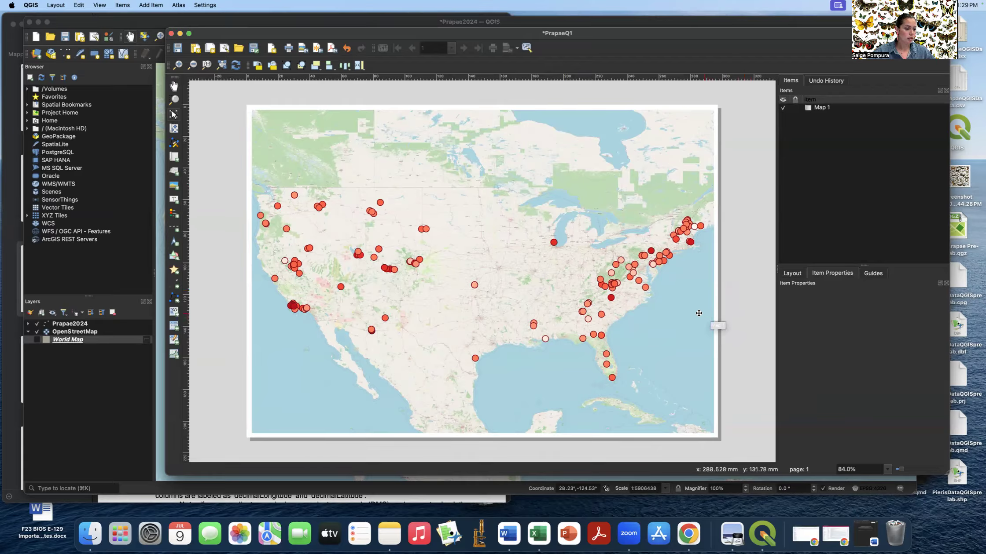
- Draw a label near the map's top and replace Lorem ipsum with 'Pieris rapae occurrence over time in the USA'
{"action": "left_click", "coordinate": [151, 5]}
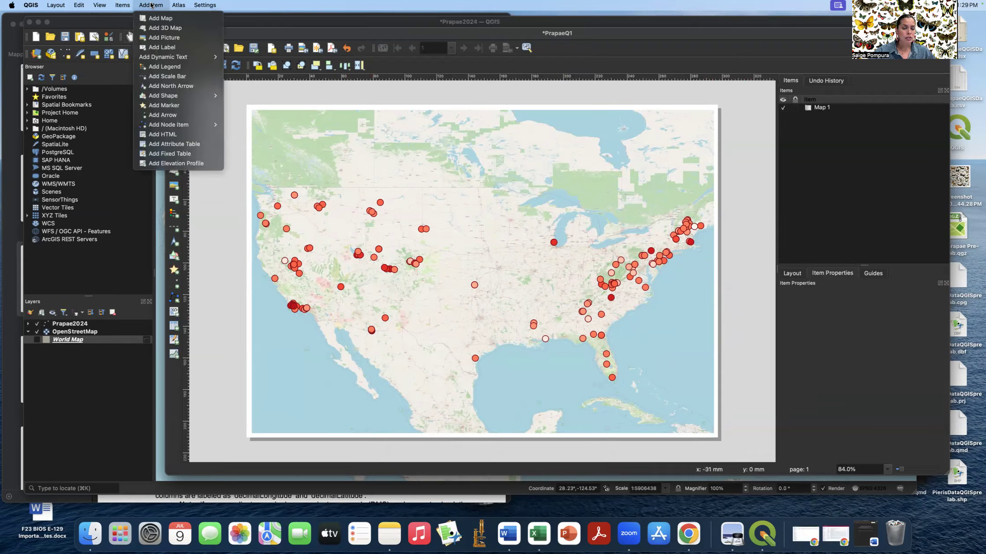
{"action": "left_click", "coordinate": [167, 47]}
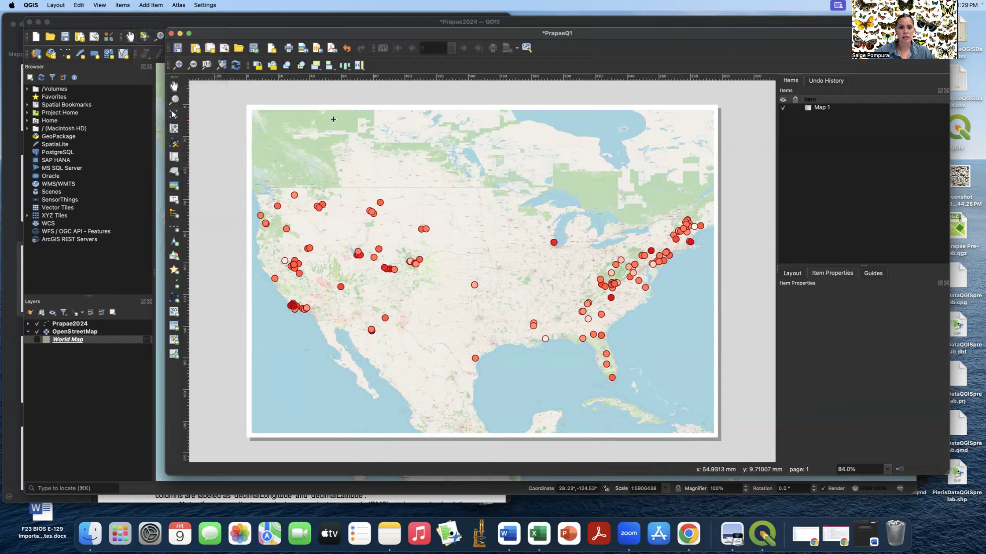
{"action": "left_click_drag", "start_coordinate": [310, 120], "coordinate": [659, 162]}
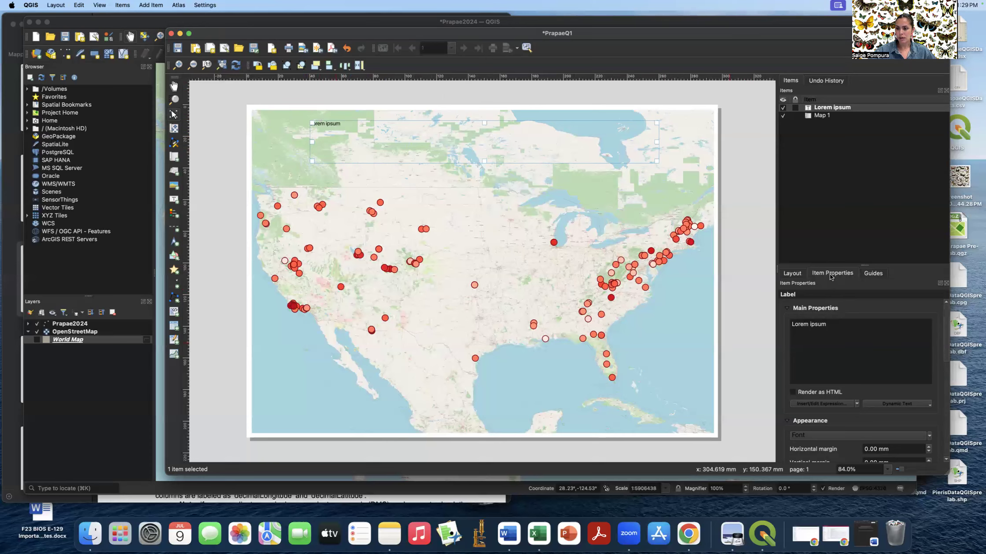
{"action": "left_click_drag", "start_coordinate": [834, 324], "coordinate": [782, 322]}
{"action": "type", "text": "Pie"}
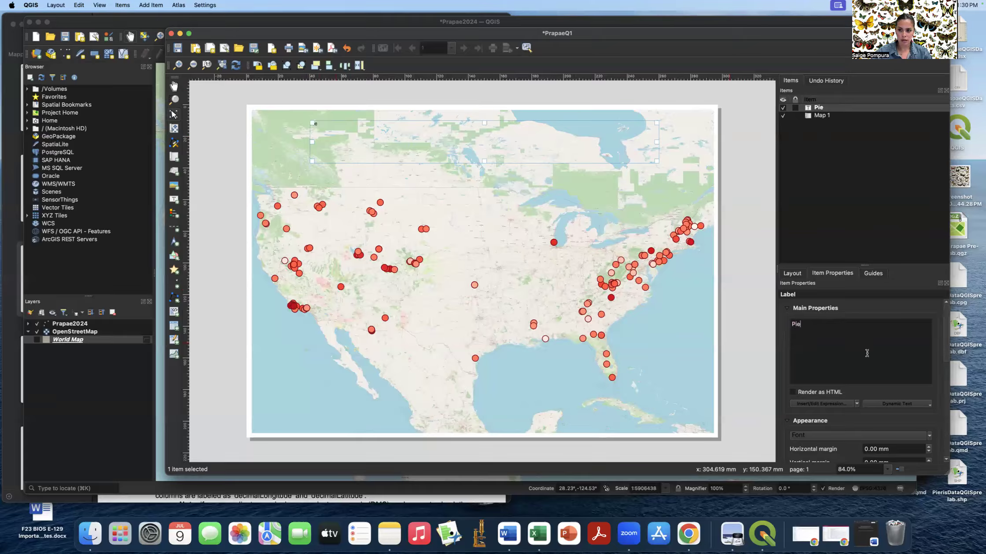
{"action": "type", "text": "ris rapae occ"}
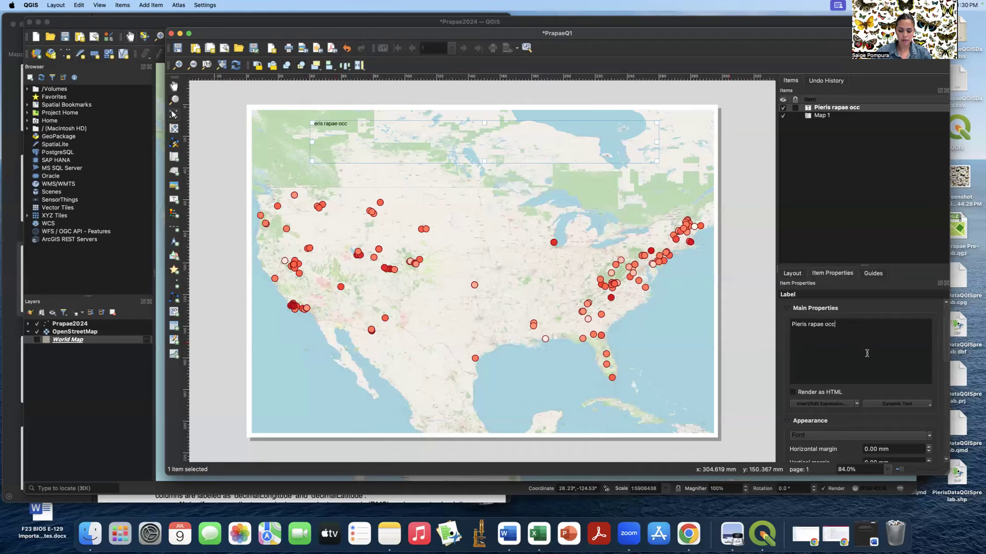
{"action": "type", "text": "urrence over time in the USA"}
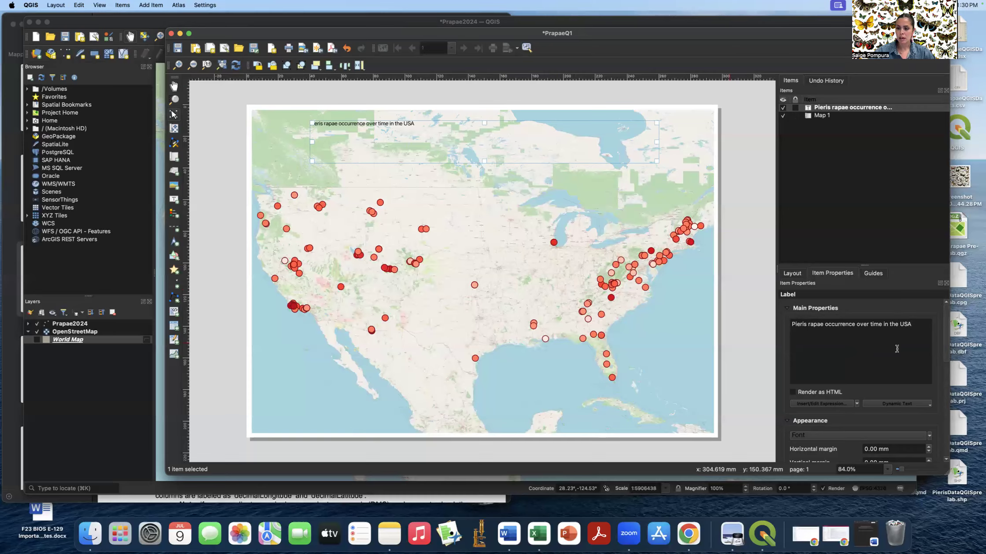
- Set the title label's font to Helvetica
{"action": "scroll", "coordinate": [896, 348], "scroll_direction": "down", "scroll_amount": 5}
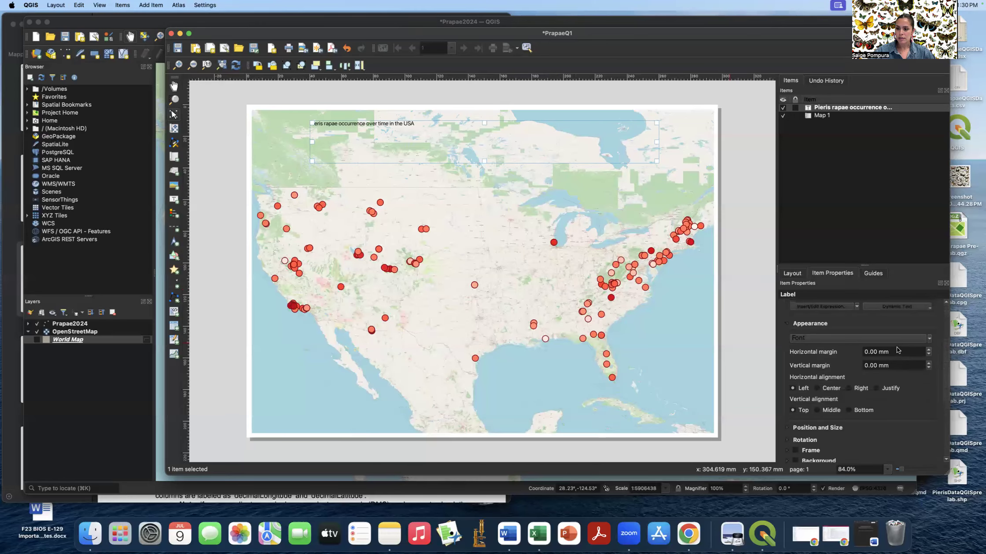
{"action": "left_click", "coordinate": [819, 338]}
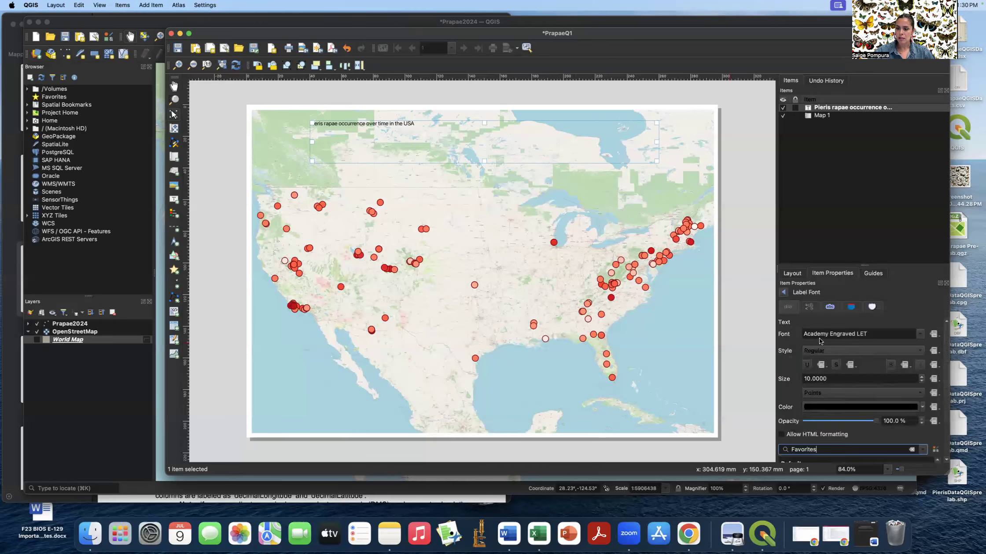
{"action": "triple_click", "coordinate": [894, 333]}
{"action": "type", "text": "helvetica"}
{"action": "key", "text": "Return"}
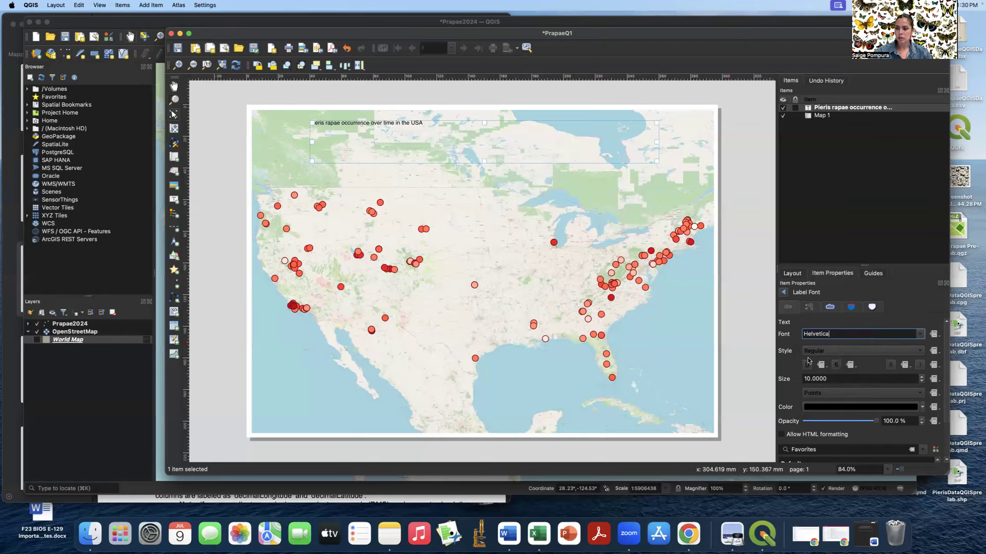
- Set the title font size to 30 with the unit left as Points
{"action": "left_click", "coordinate": [809, 379]}
{"action": "key", "text": "BackSpace"}
{"action": "key", "text": "BackSpace"}
{"action": "type", "text": "300"}
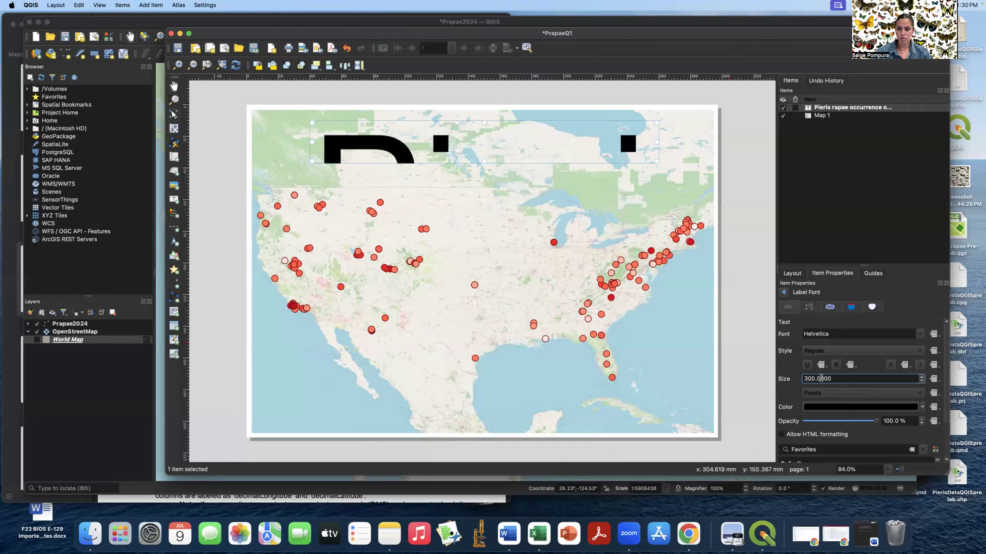
{"action": "key", "text": "BackSpace"}
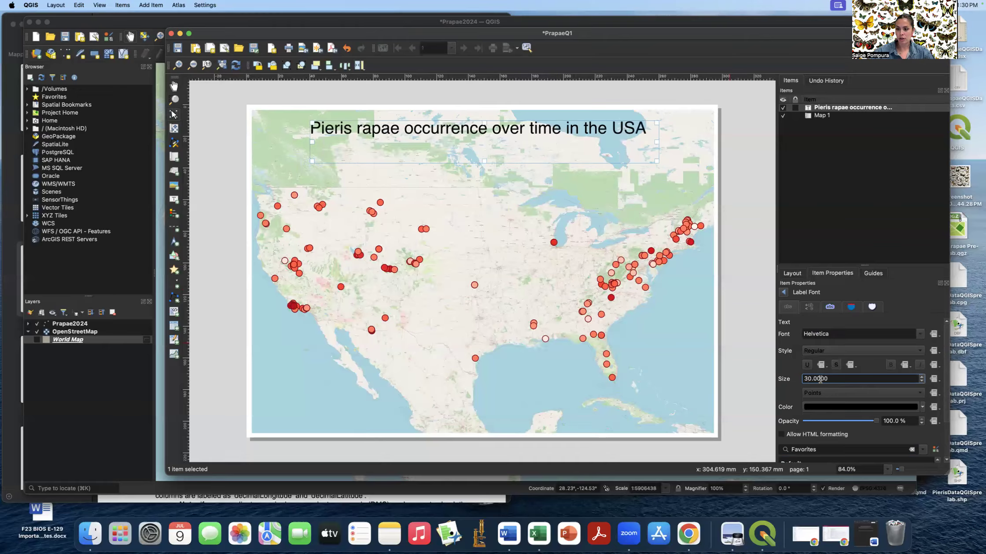
{"action": "left_click", "coordinate": [795, 380]}
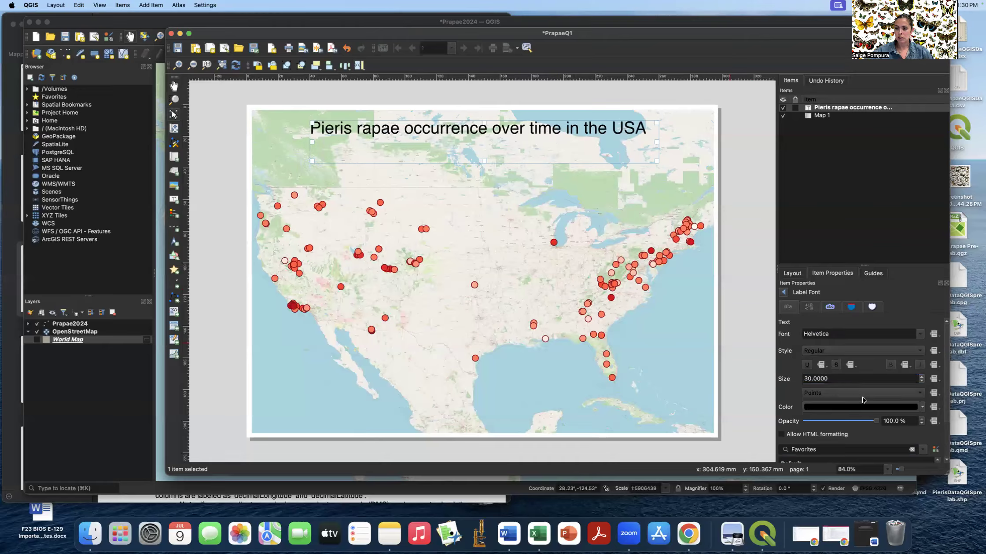
{"action": "scroll", "coordinate": [862, 397], "scroll_direction": "up", "scroll_amount": 4}
{"action": "scroll", "coordinate": [863, 395], "scroll_direction": "down", "scroll_amount": 1}
{"action": "scroll", "coordinate": [863, 395], "scroll_direction": "up", "scroll_amount": 1}
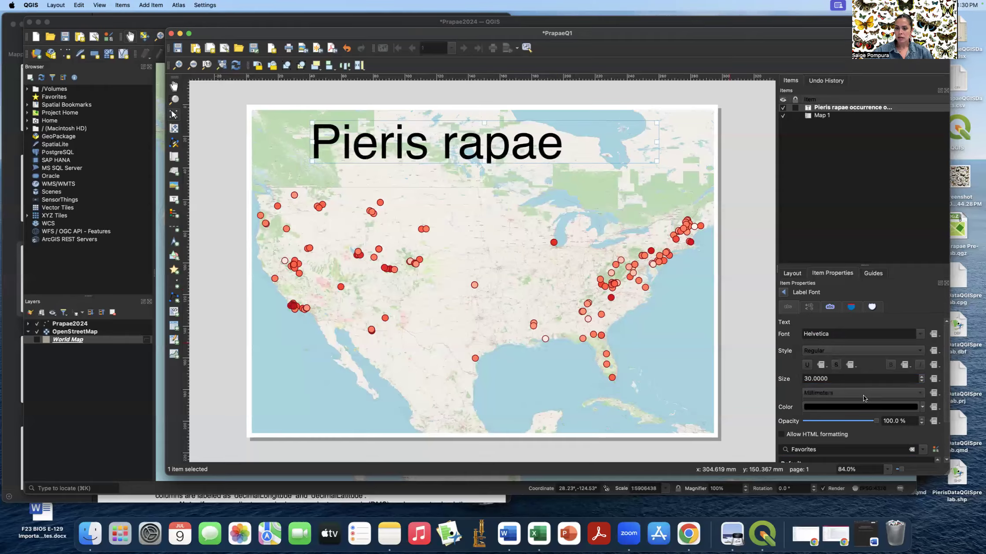
{"action": "left_click", "coordinate": [903, 395]}
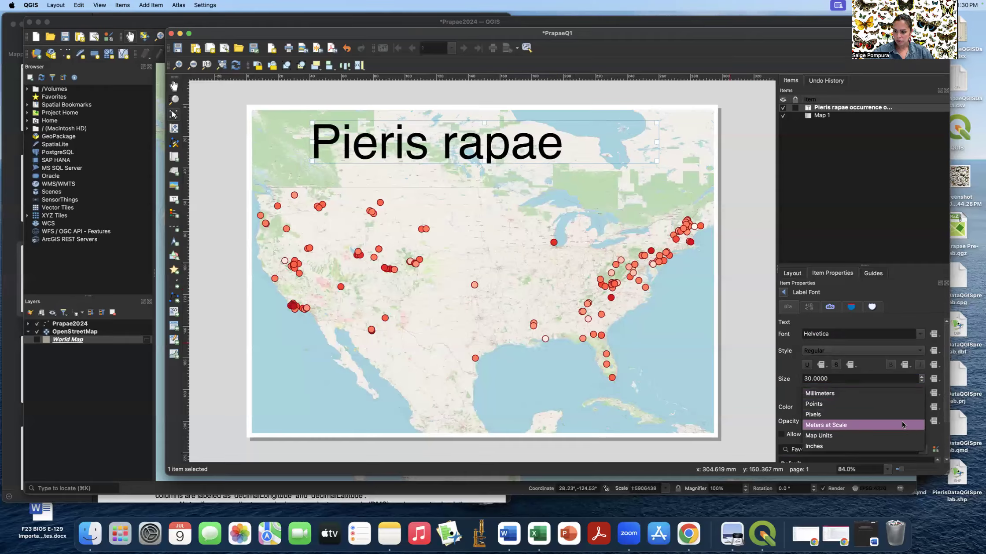
{"action": "left_click", "coordinate": [875, 395]}
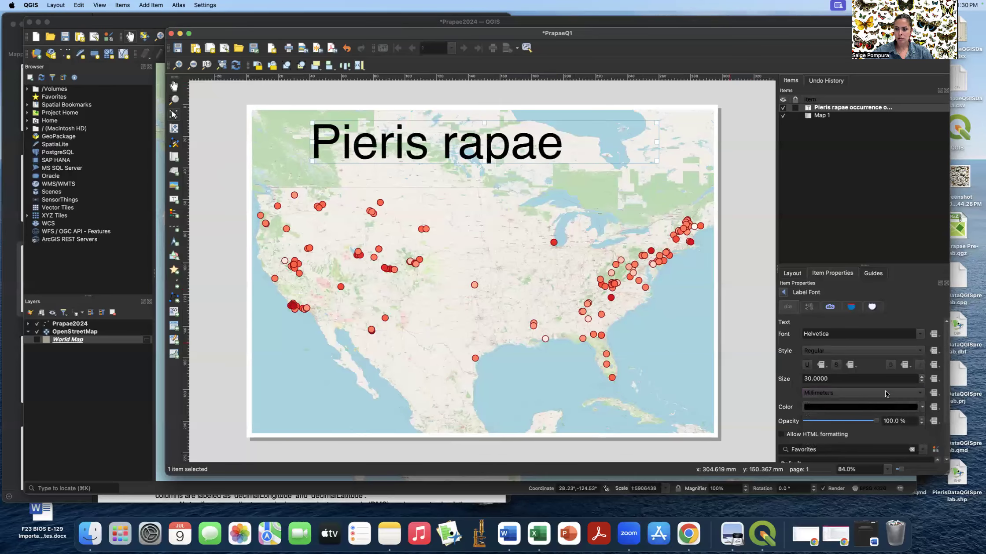
{"action": "left_click", "coordinate": [884, 392]}
{"action": "left_click", "coordinate": [876, 402]}
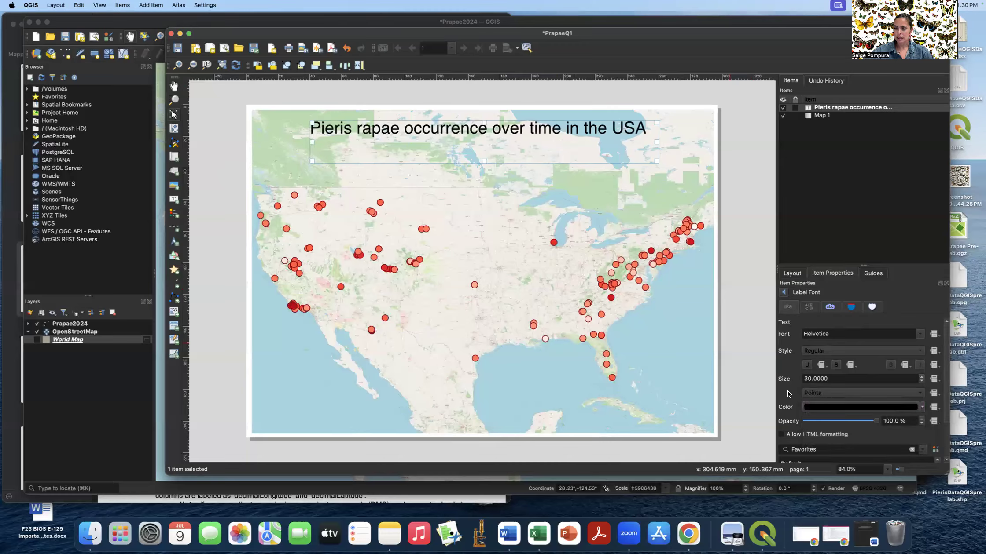
- Check the title's text colour in the colour picker, leaving it unchanged
{"action": "scroll", "coordinate": [788, 393], "scroll_direction": "down", "scroll_amount": 2}
{"action": "scroll", "coordinate": [788, 394], "scroll_direction": "down", "scroll_amount": 1}
{"action": "left_click", "coordinate": [812, 380]}
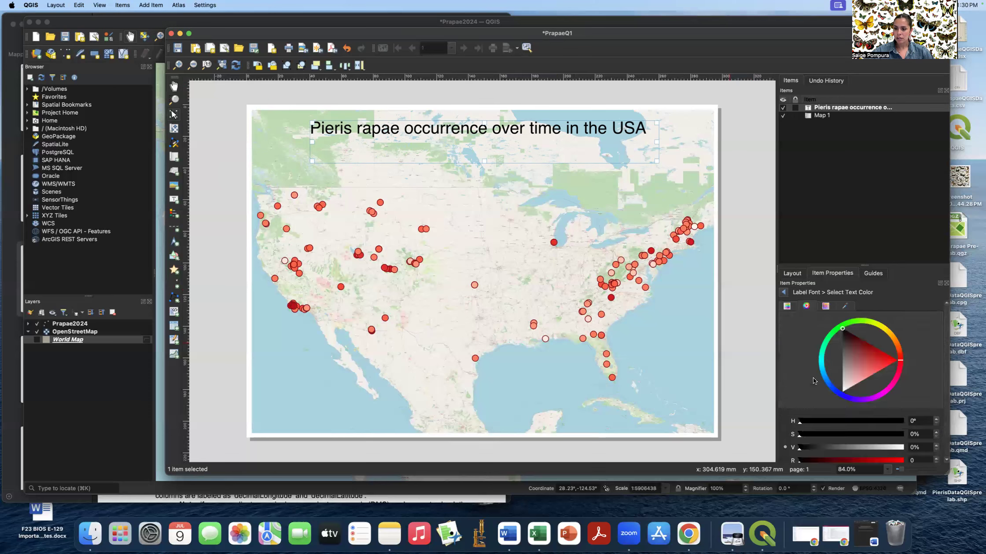
{"action": "left_click", "coordinate": [784, 293]}
{"action": "scroll", "coordinate": [862, 425], "scroll_direction": "down", "scroll_amount": 5}
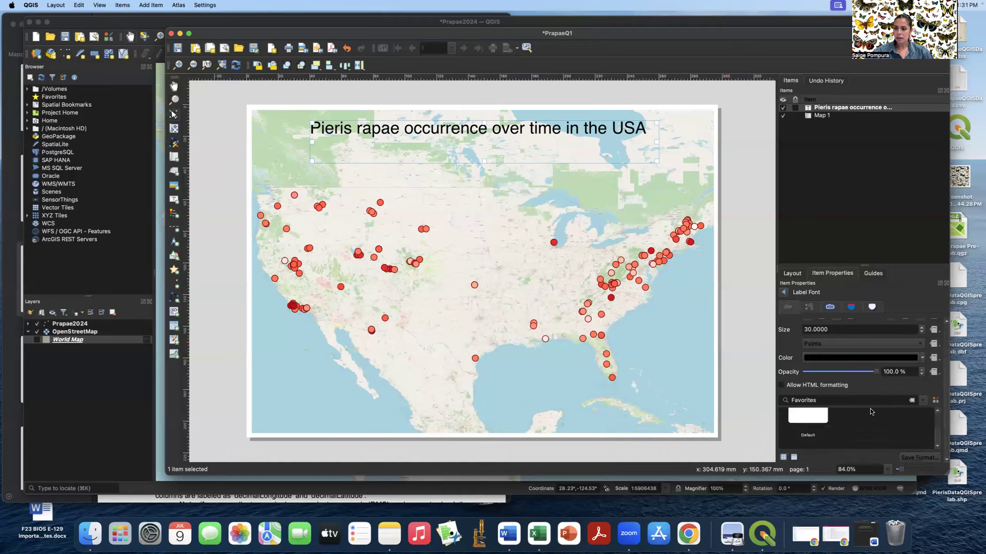
{"action": "scroll", "coordinate": [869, 400], "scroll_direction": "down", "scroll_amount": 3}
- Centre the title text horizontally and vertically within its label box
{"action": "left_click", "coordinate": [784, 293]}
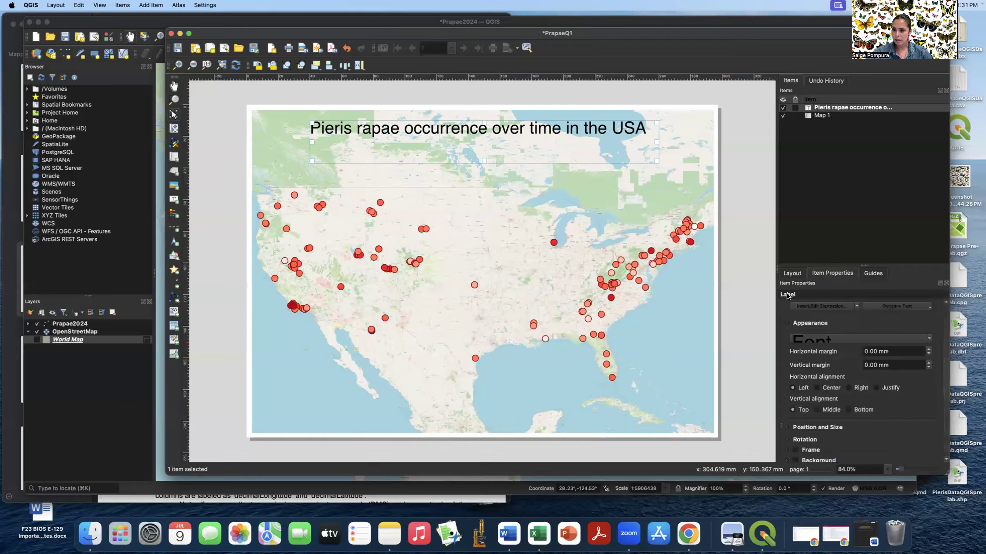
{"action": "left_click", "coordinate": [816, 389]}
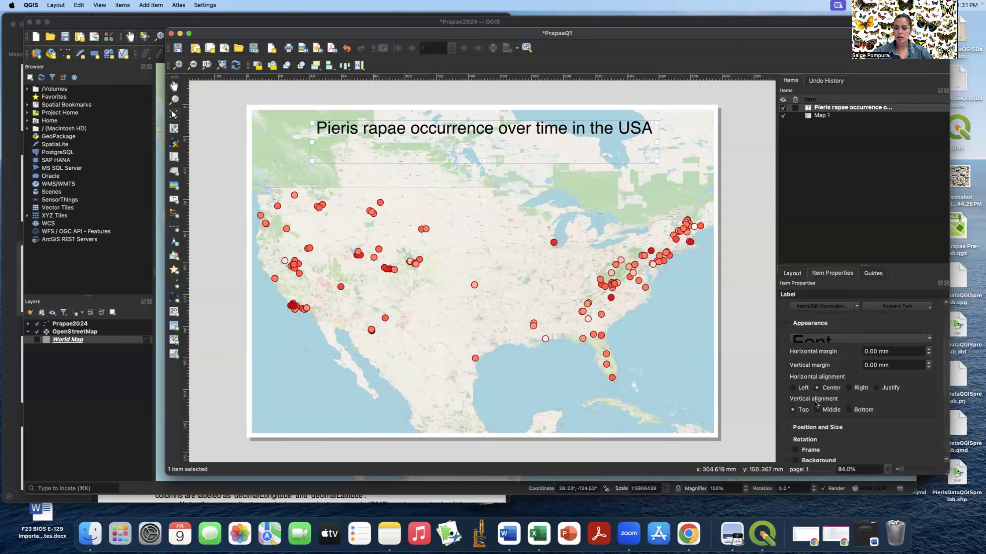
{"action": "left_click", "coordinate": [817, 410]}
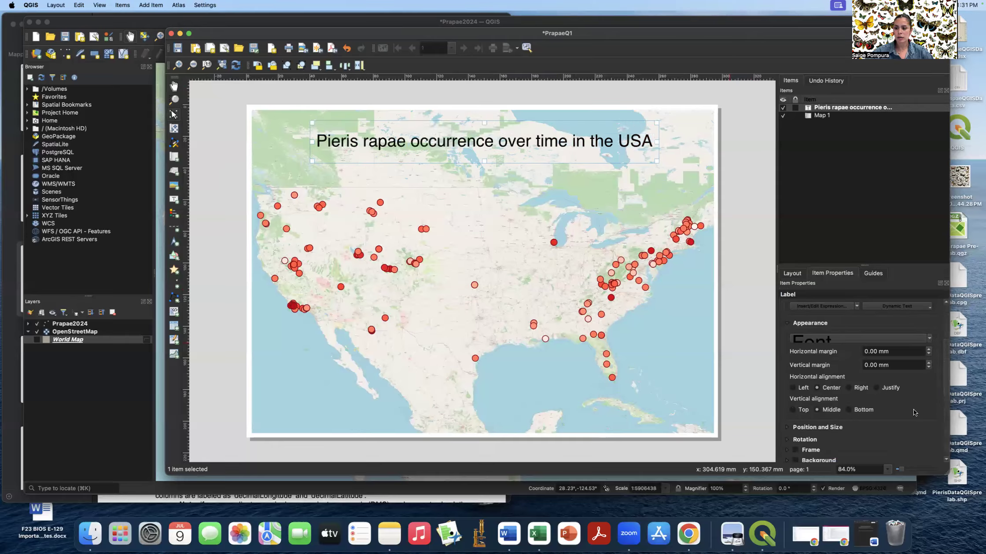
- Give the title label a white background and a frame outline
{"action": "scroll", "coordinate": [913, 410], "scroll_direction": "down", "scroll_amount": 5}
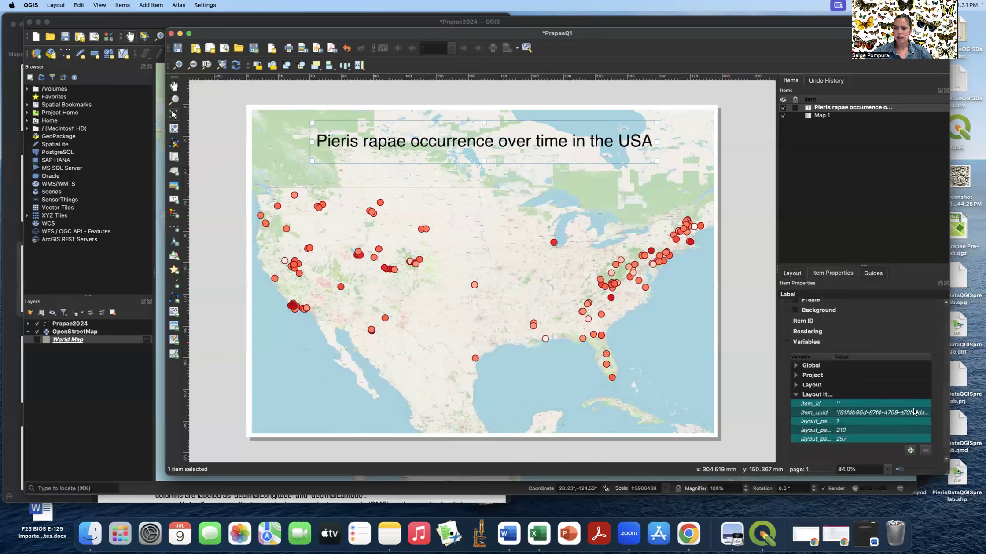
{"action": "left_click", "coordinate": [794, 333]}
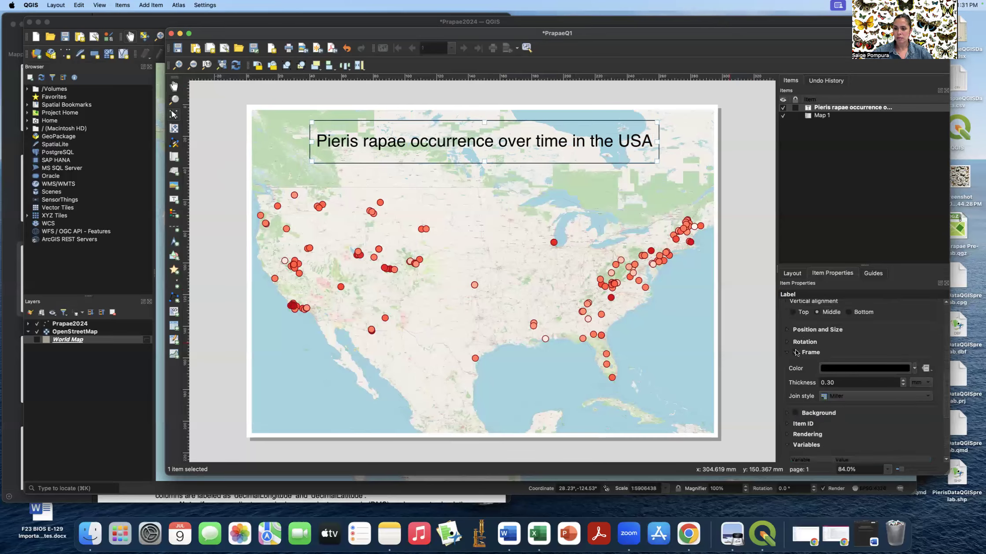
{"action": "left_click", "coordinate": [795, 352]}
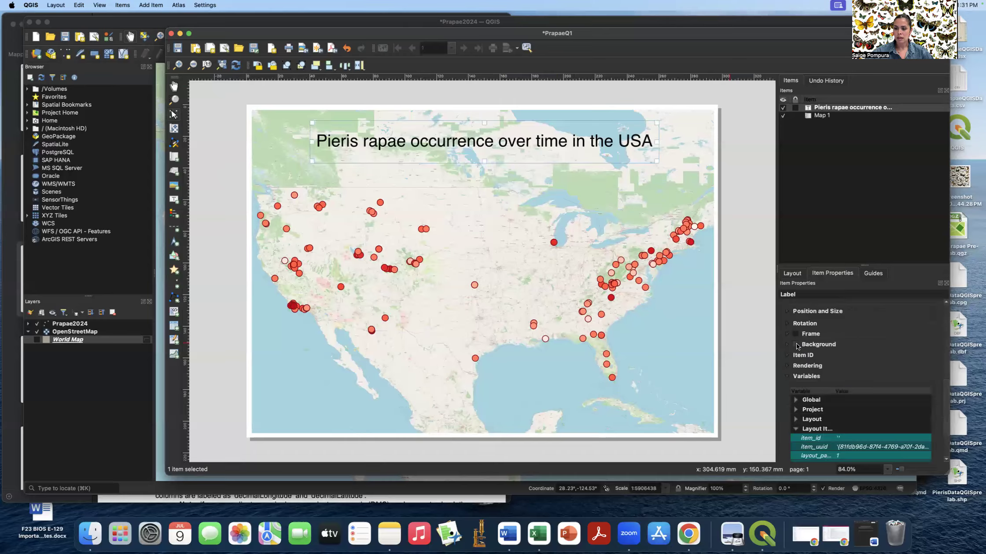
{"action": "left_click", "coordinate": [796, 345]}
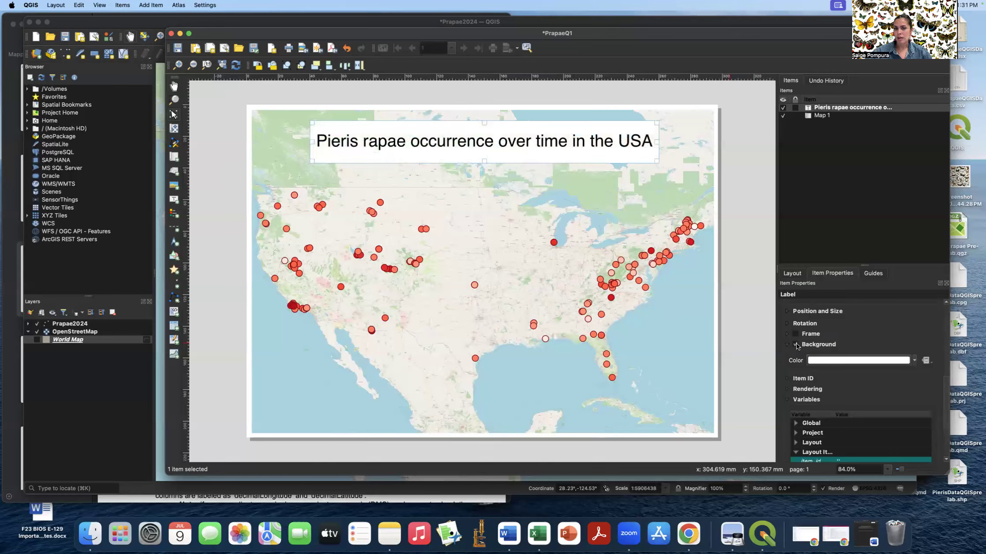
{"action": "left_click", "coordinate": [796, 345]}
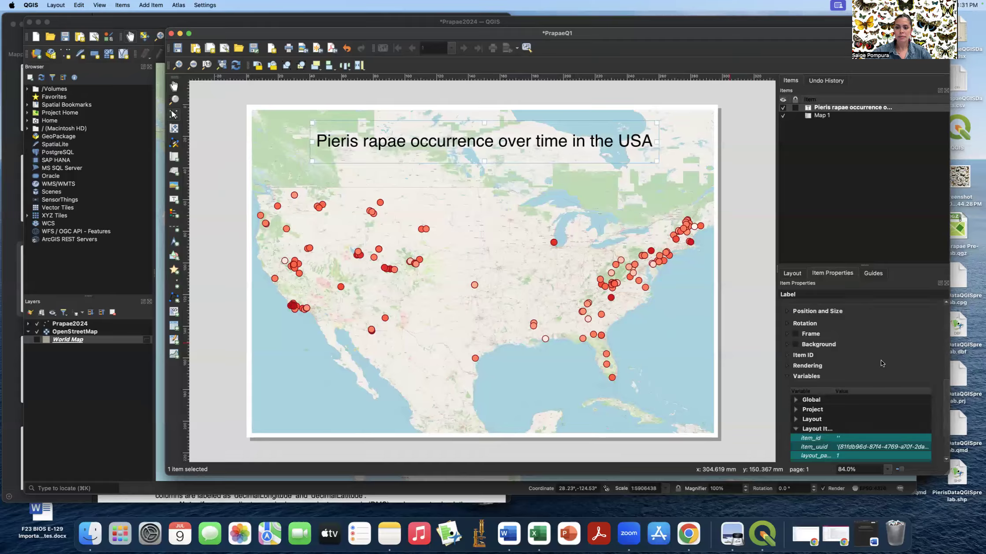
{"action": "left_click", "coordinate": [796, 345]}
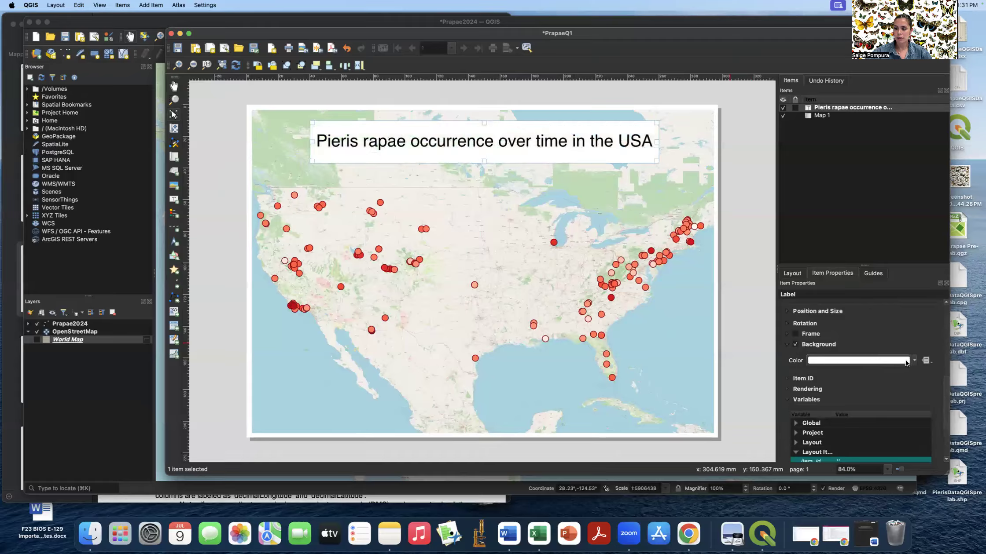
{"action": "left_click", "coordinate": [905, 359]}
{"action": "left_click", "coordinate": [895, 360]}
{"action": "left_click", "coordinate": [732, 326]}
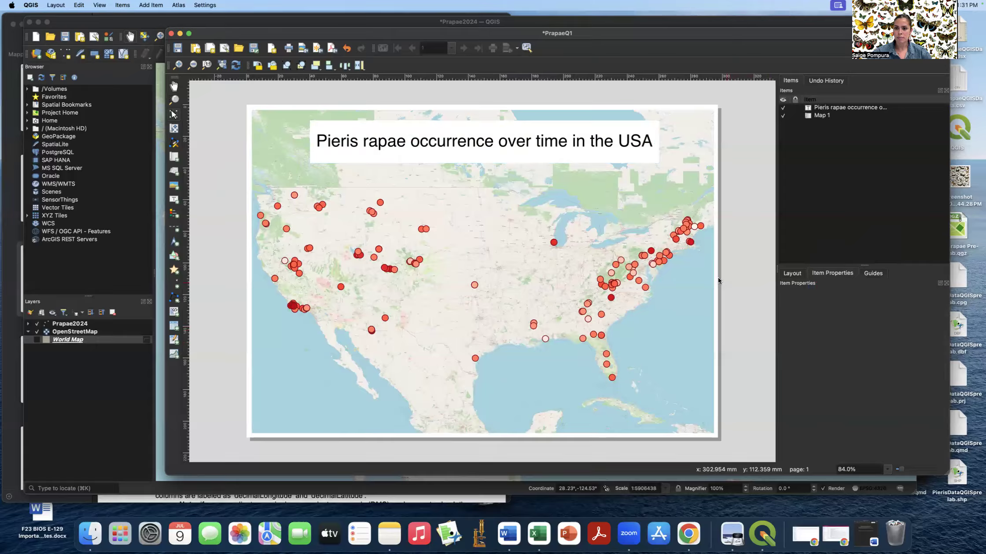
{"action": "left_click", "coordinate": [638, 149]}
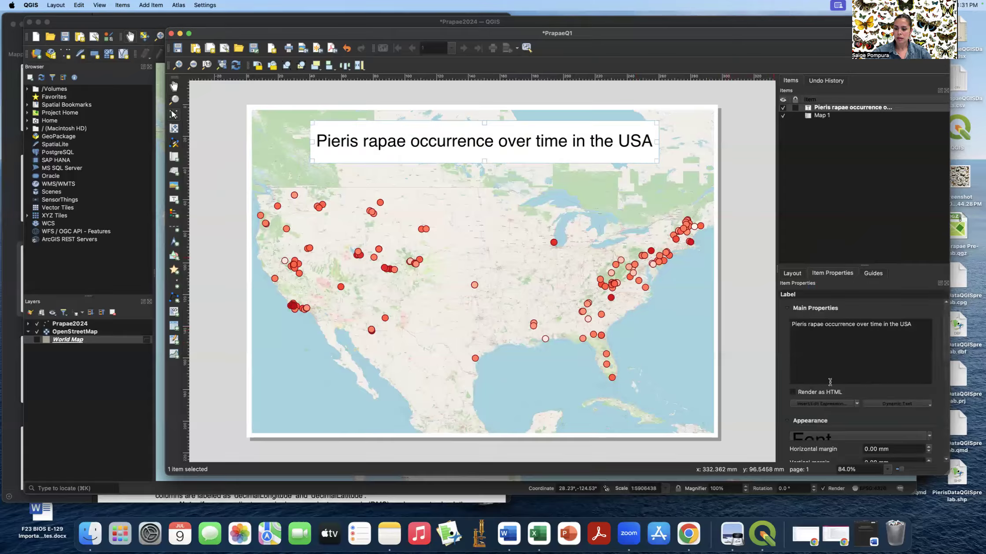
{"action": "scroll", "coordinate": [832, 385], "scroll_direction": "down", "scroll_amount": 5}
{"action": "left_click", "coordinate": [796, 426]}
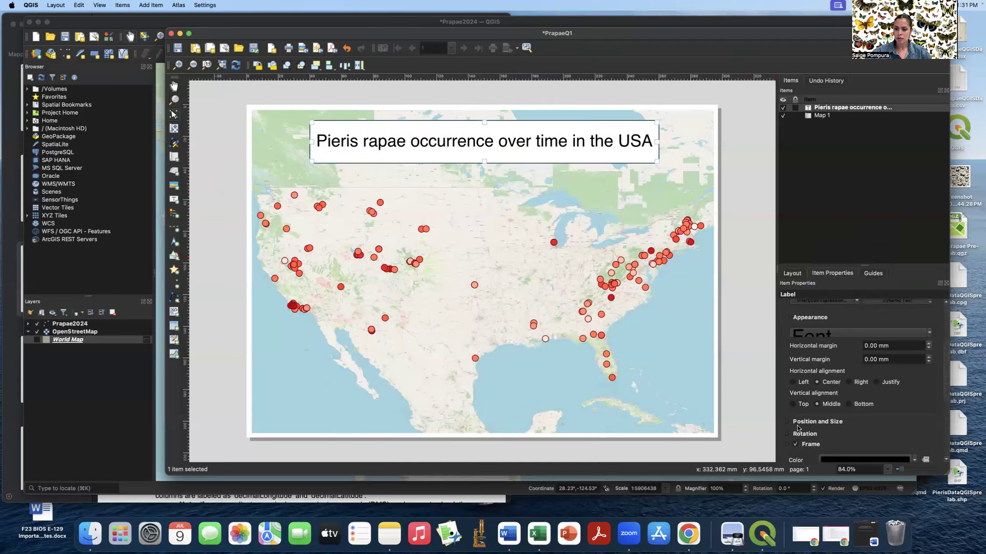
{"action": "left_click", "coordinate": [762, 374]}
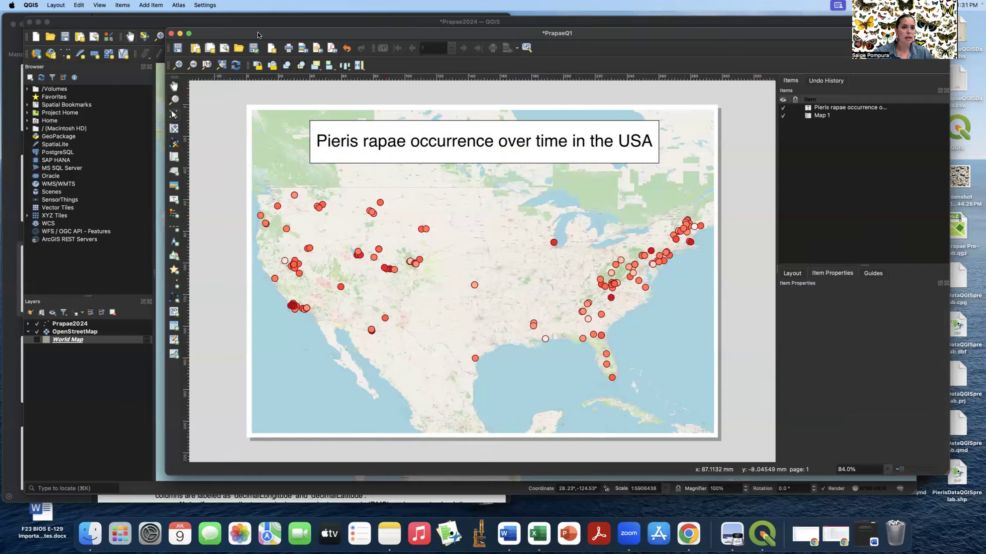
- Place a scale bar at the lower left of the map
{"action": "left_click", "coordinate": [159, 6]}
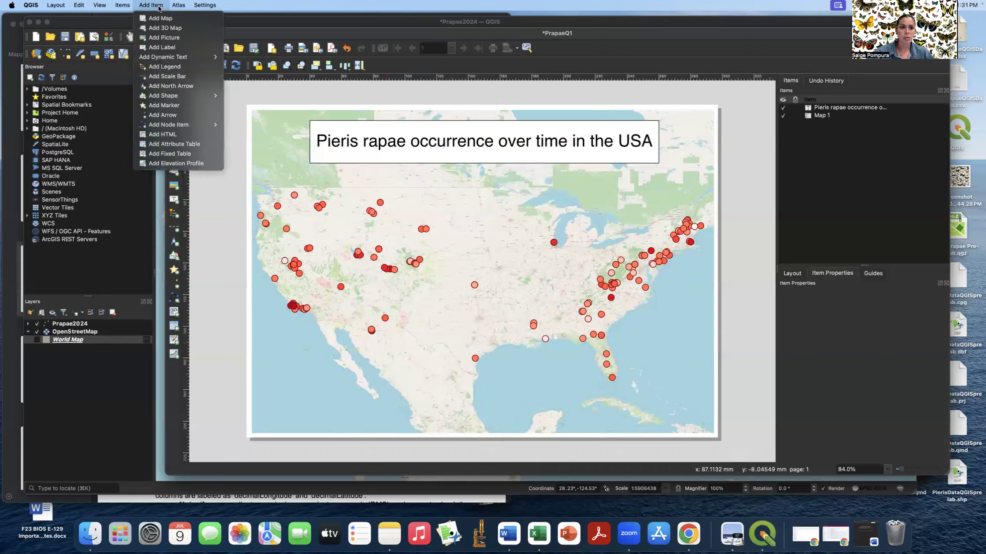
{"action": "left_click", "coordinate": [167, 76]}
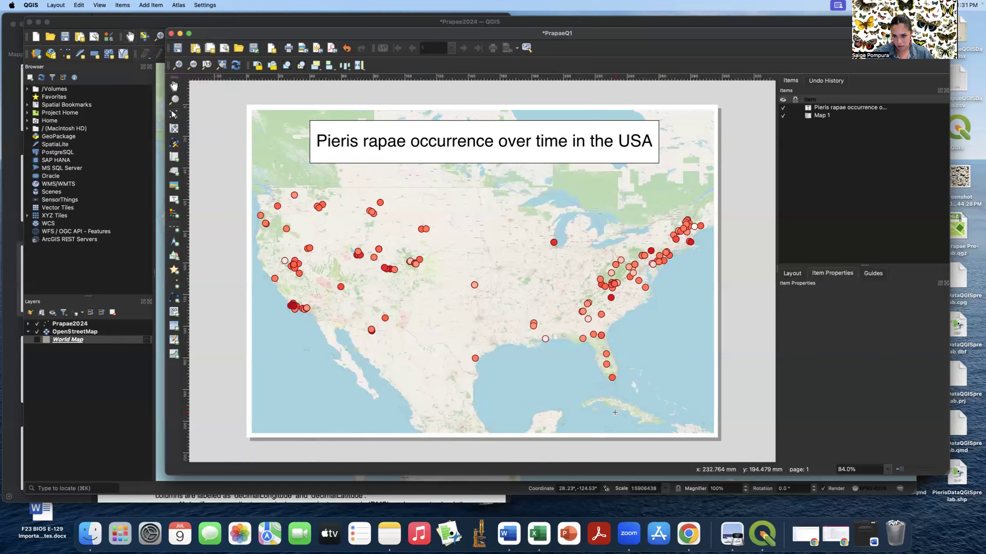
{"action": "left_click_drag", "start_coordinate": [259, 415], "coordinate": [347, 429]}
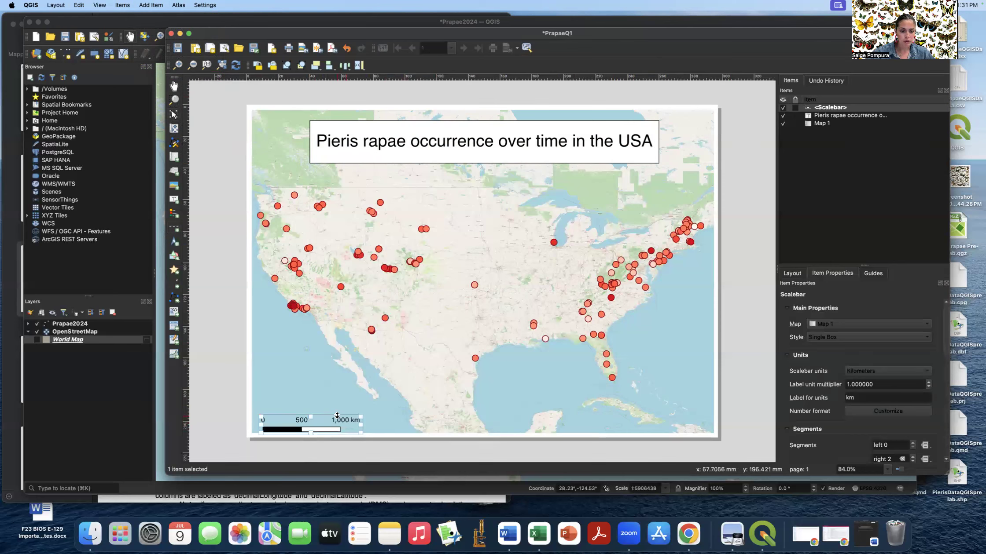
{"action": "left_click_drag", "start_coordinate": [337, 416], "coordinate": [333, 408]}
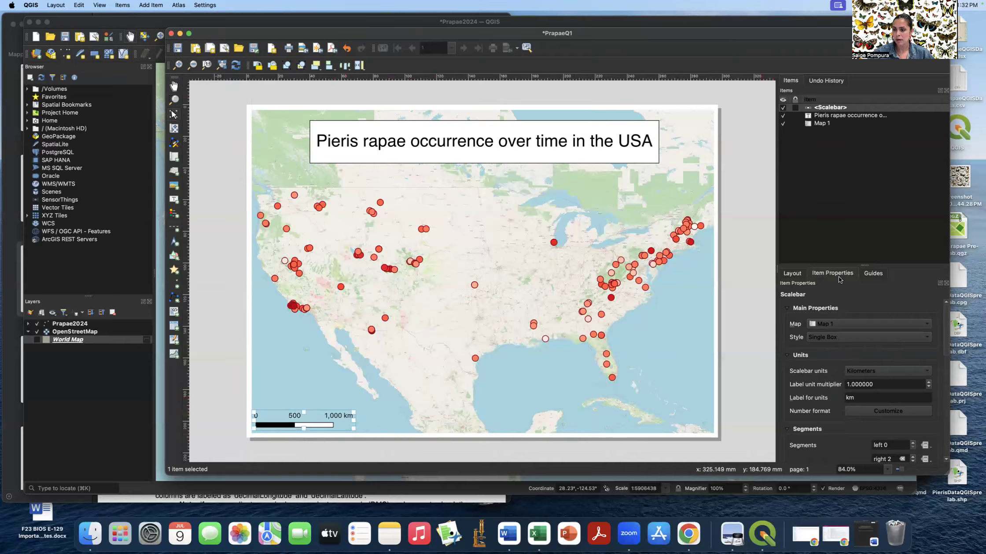
- Set the scale bar units to miles
{"action": "left_click", "coordinate": [873, 371]}
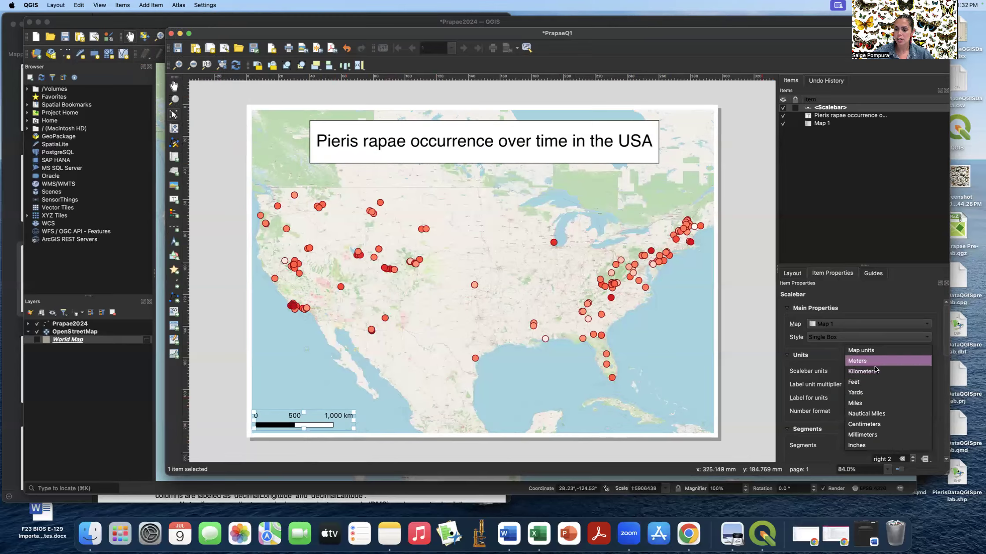
{"action": "left_click", "coordinate": [870, 402]}
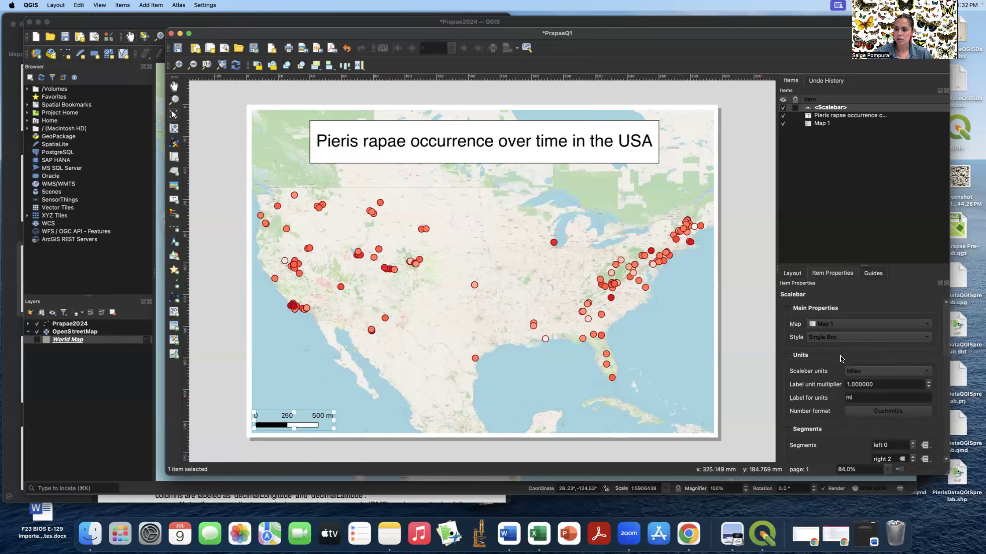
{"action": "scroll", "coordinate": [840, 356], "scroll_direction": "down", "scroll_amount": 6}
{"action": "scroll", "coordinate": [840, 355], "scroll_direction": "down", "scroll_amount": 1}
- Set the scale bar's fixed segment width to 250 and its height to 2 mm
{"action": "left_click", "coordinate": [877, 340]}
{"action": "key", "text": "BackSpace"}
{"action": "type", "text": "150.000000"}
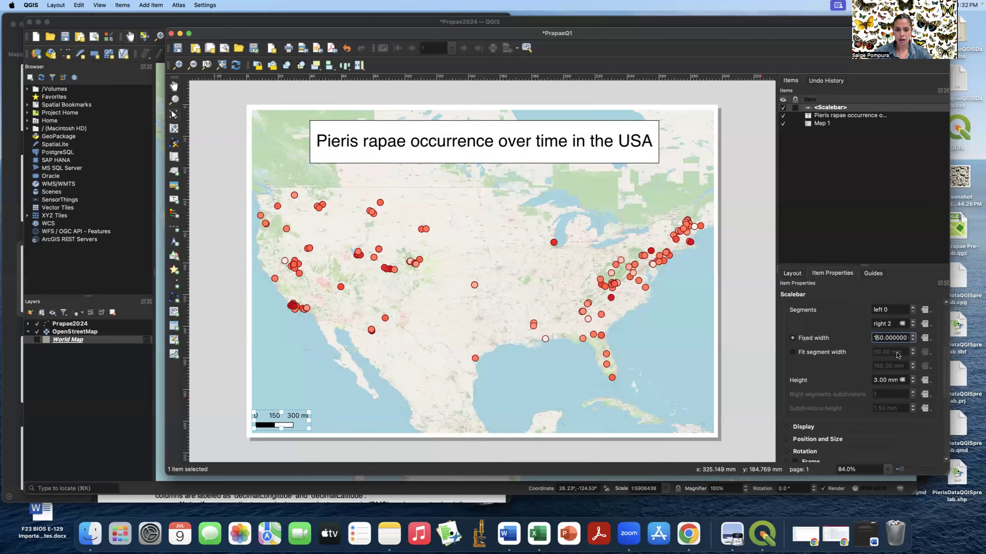
{"action": "key", "text": "BackSpace"}
{"action": "type", "text": "2"}
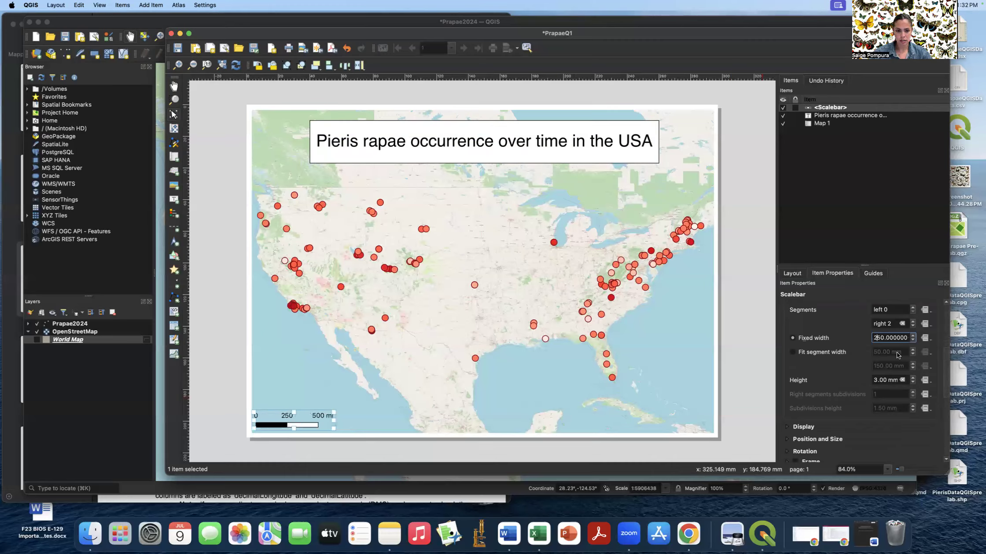
{"action": "left_click", "coordinate": [875, 380]}
{"action": "key", "text": "BackSpace"}
{"action": "type", "text": "2"}
{"action": "scroll", "coordinate": [869, 381], "scroll_direction": "down", "scroll_amount": 2}
{"action": "scroll", "coordinate": [867, 378], "scroll_direction": "down", "scroll_amount": 8}
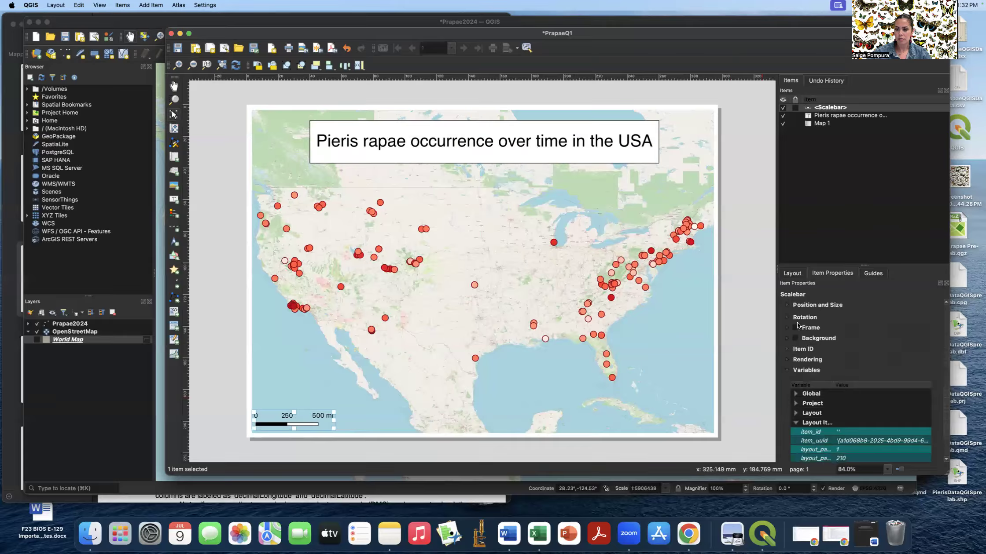
{"action": "scroll", "coordinate": [851, 345], "scroll_direction": "up", "scroll_amount": 4}
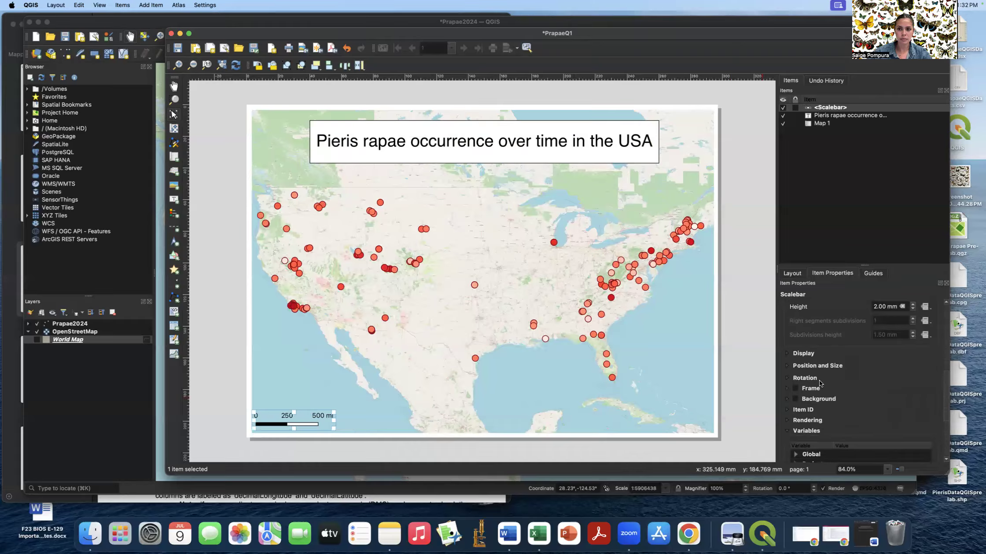
{"action": "left_click", "coordinate": [727, 231]}
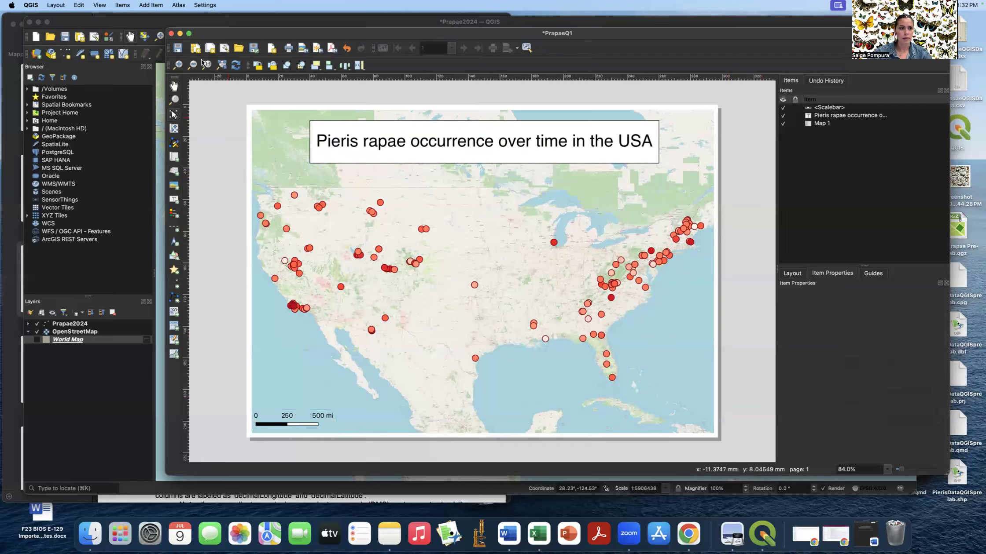
- Draw a north arrow item just above the scale bar at the map's lower left
{"action": "left_click", "coordinate": [150, 5]}
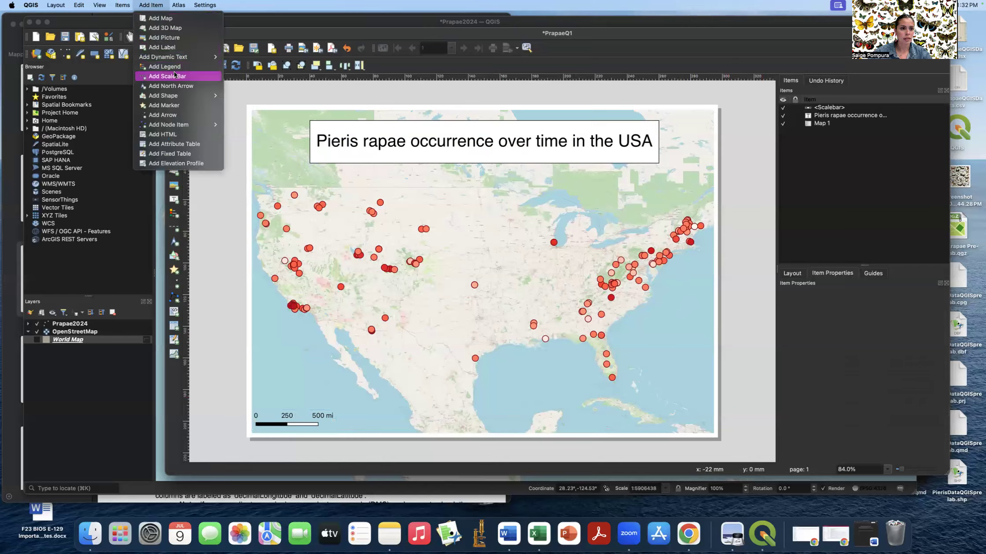
{"action": "left_click", "coordinate": [170, 86]}
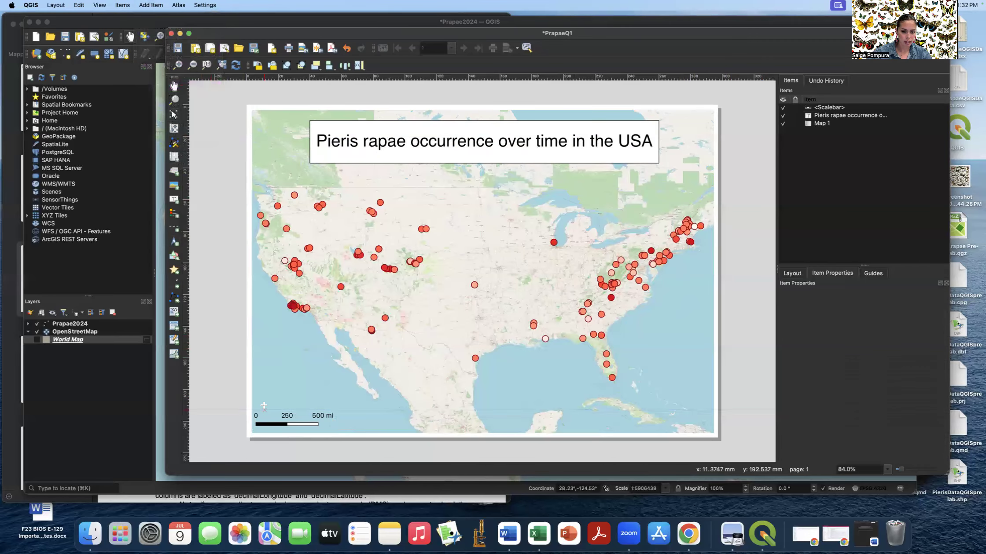
{"action": "left_click_drag", "start_coordinate": [260, 390], "coordinate": [279, 409]}
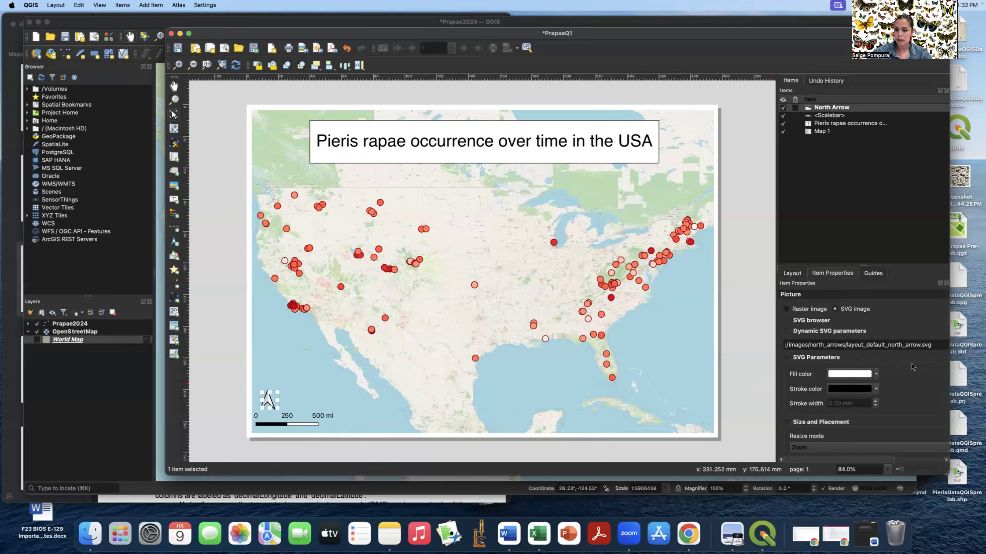
{"action": "scroll", "coordinate": [911, 363], "scroll_direction": "down", "scroll_amount": 5}
{"action": "scroll", "coordinate": [911, 363], "scroll_direction": "down", "scroll_amount": 6}
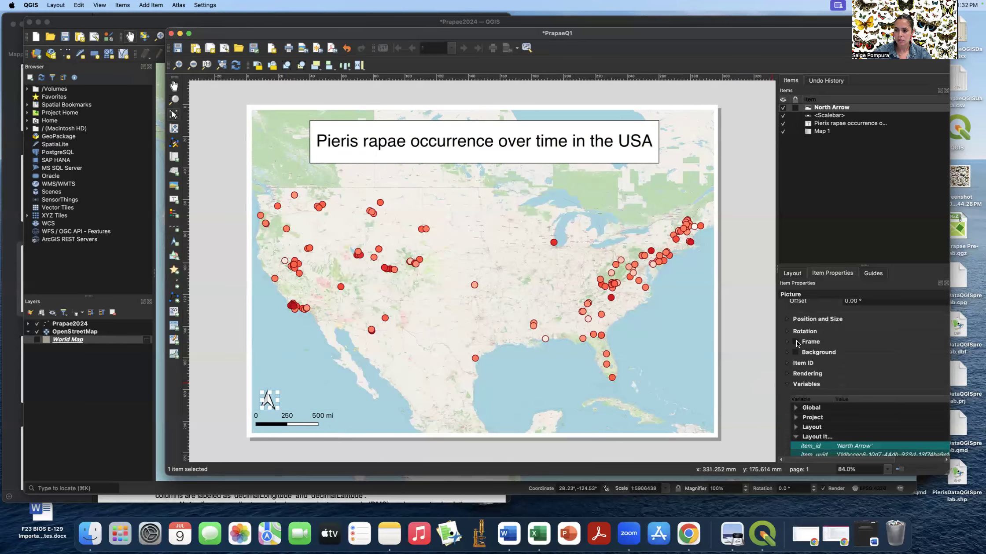
{"action": "scroll", "coordinate": [861, 358], "scroll_direction": "up", "scroll_amount": 5}
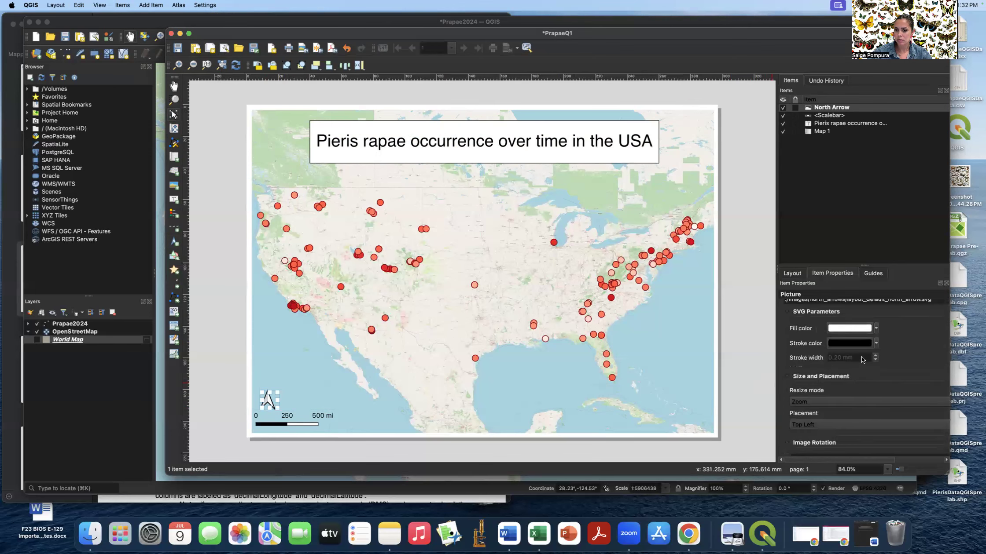
{"action": "scroll", "coordinate": [861, 359], "scroll_direction": "up", "scroll_amount": 2}
- Browse the SVG symbol gallery for a north arrow image
{"action": "left_click", "coordinate": [876, 373]}
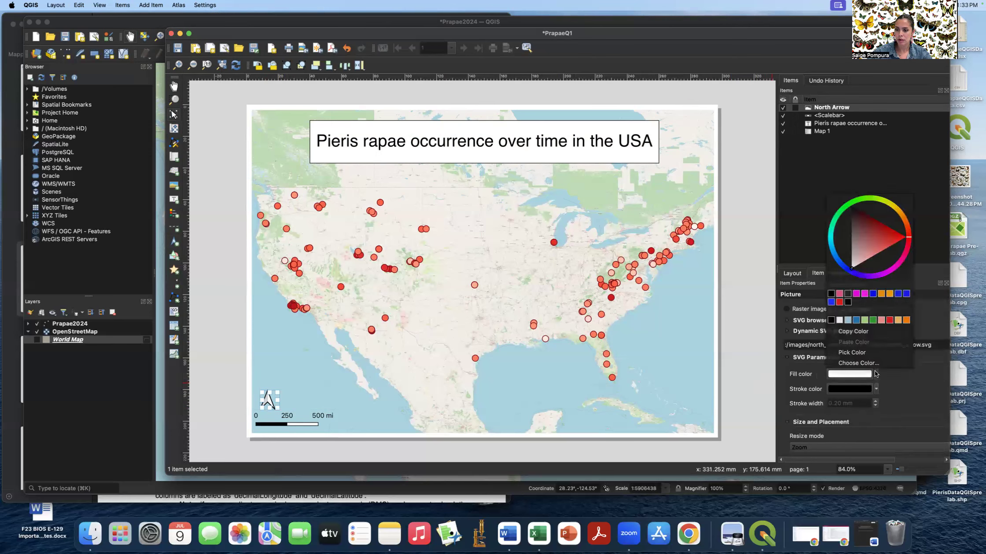
{"action": "left_click", "coordinate": [875, 381]}
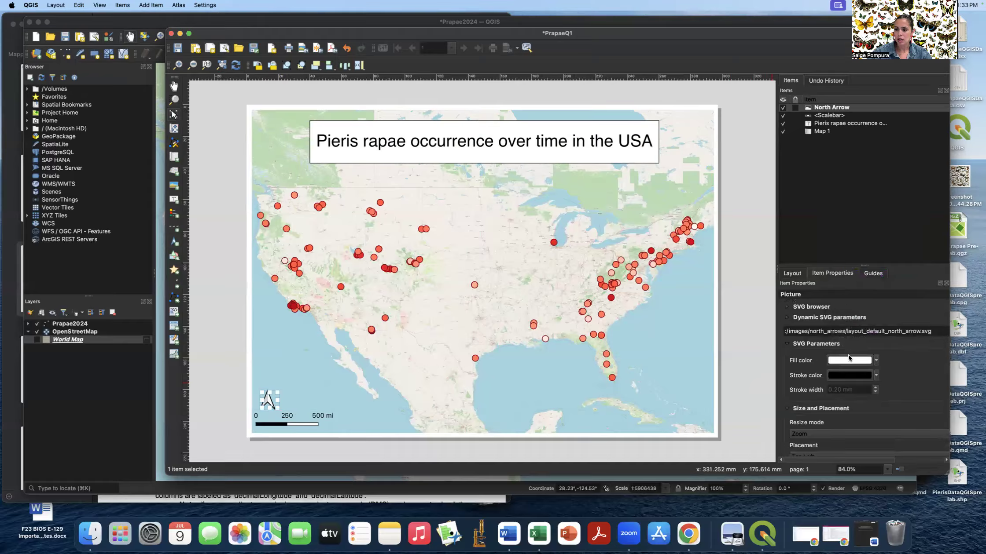
{"action": "left_click", "coordinate": [788, 321]}
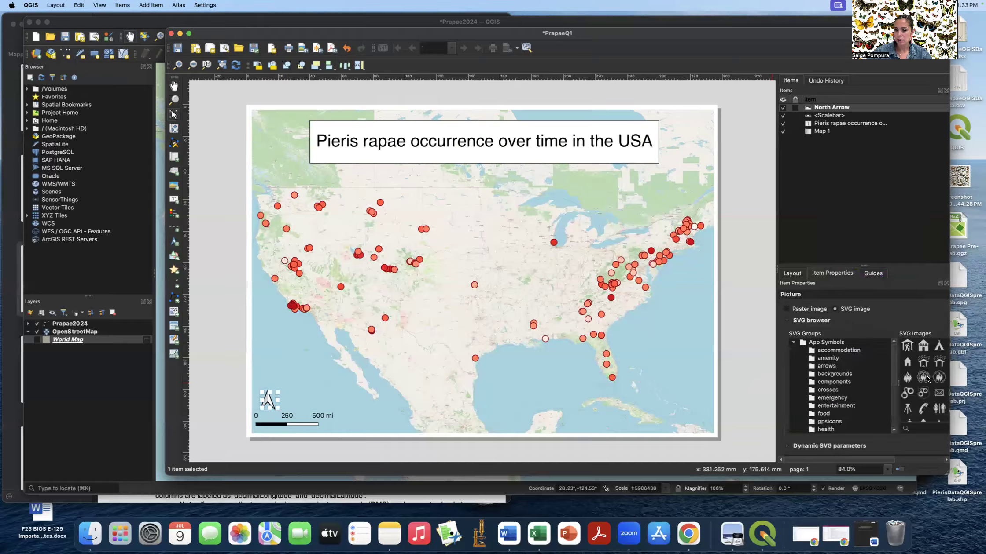
{"action": "scroll", "coordinate": [929, 381], "scroll_direction": "down", "scroll_amount": 5}
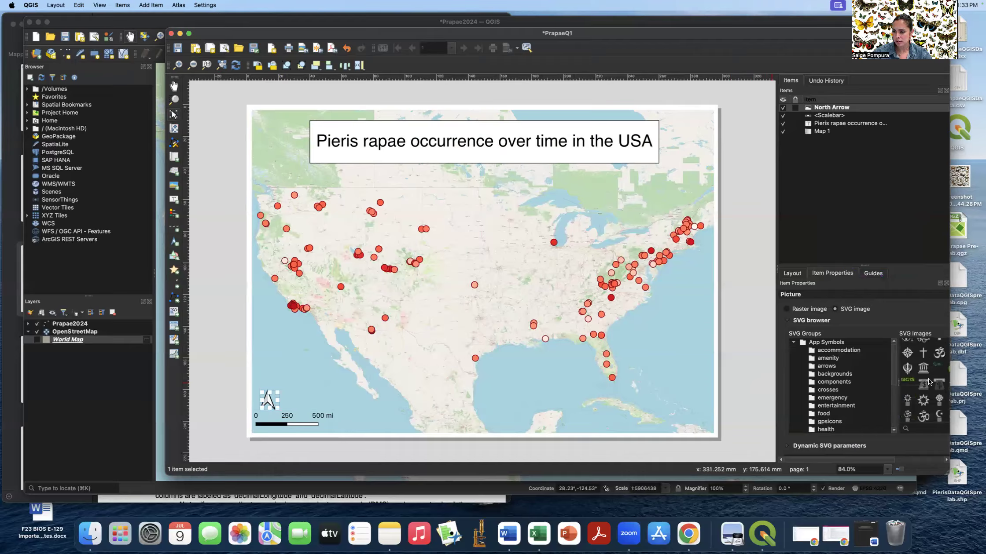
{"action": "scroll", "coordinate": [930, 382], "scroll_direction": "down", "scroll_amount": 3}
{"action": "scroll", "coordinate": [929, 381], "scroll_direction": "down", "scroll_amount": 10}
{"action": "scroll", "coordinate": [929, 381], "scroll_direction": "up", "scroll_amount": 8}
{"action": "scroll", "coordinate": [929, 381], "scroll_direction": "up", "scroll_amount": 2}
{"action": "scroll", "coordinate": [917, 398], "scroll_direction": "up", "scroll_amount": 3}
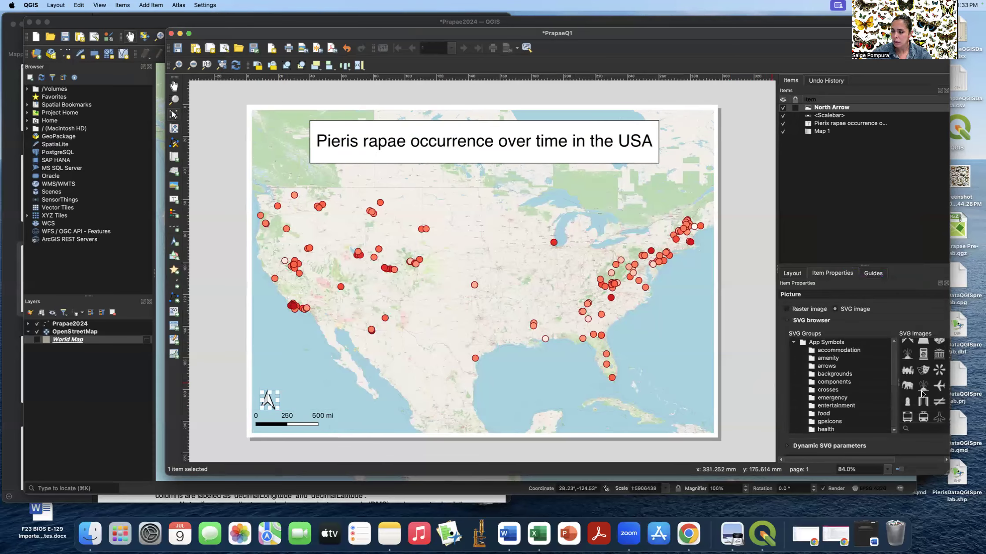
{"action": "scroll", "coordinate": [923, 395], "scroll_direction": "up", "scroll_amount": 2}
{"action": "scroll", "coordinate": [922, 394], "scroll_direction": "down", "scroll_amount": 3}
{"action": "scroll", "coordinate": [921, 393], "scroll_direction": "down", "scroll_amount": 5}
{"action": "scroll", "coordinate": [923, 394], "scroll_direction": "down", "scroll_amount": 5}
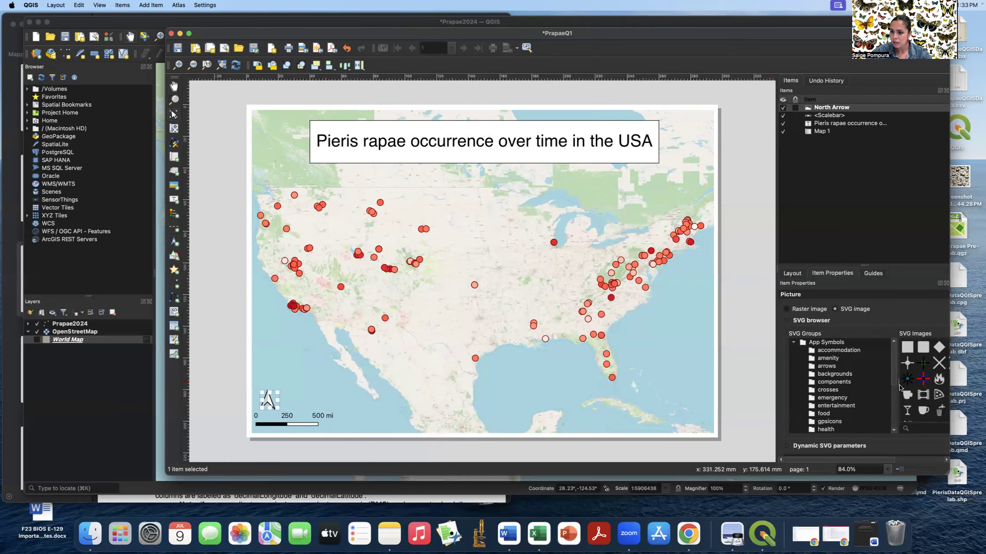
- Widen the properties panel and switch the north arrow to the compass-star NorthArrow_05 symbol
{"action": "left_click_drag", "start_coordinate": [899, 384], "coordinate": [878, 384]}
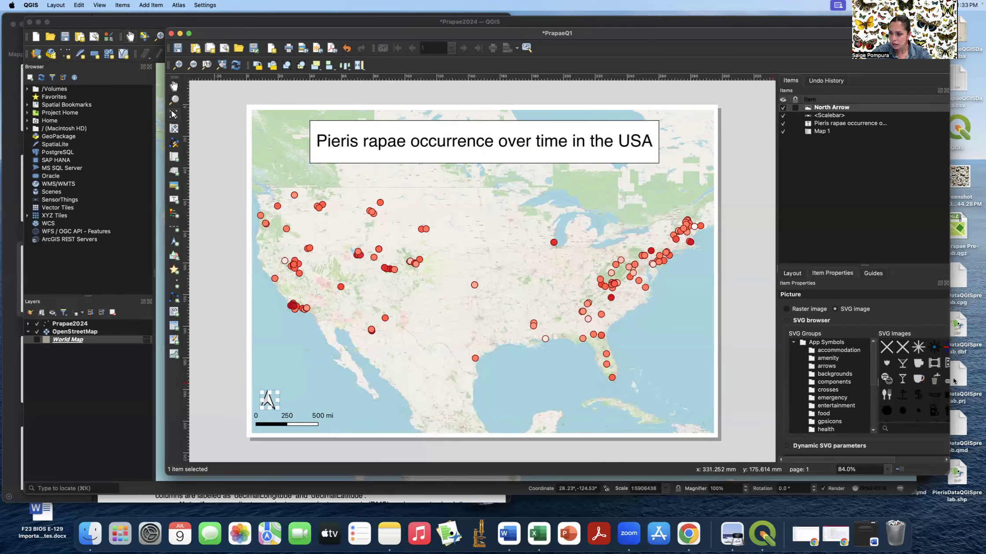
{"action": "left_click_drag", "start_coordinate": [969, 377], "coordinate": [977, 377]}
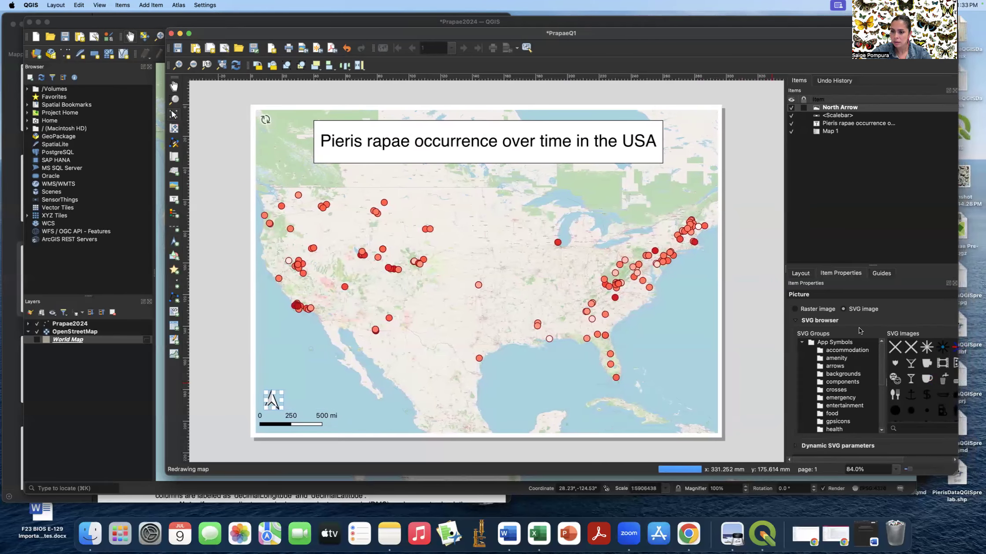
{"action": "left_click_drag", "start_coordinate": [785, 267], "coordinate": [717, 272]}
{"action": "left_click_drag", "start_coordinate": [935, 361], "coordinate": [934, 353]}
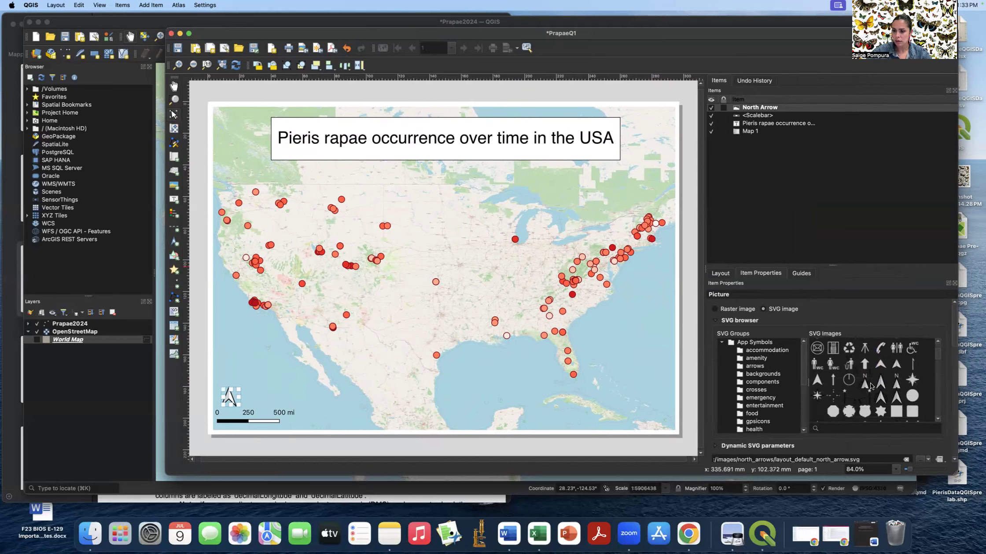
{"action": "left_click", "coordinate": [864, 384]}
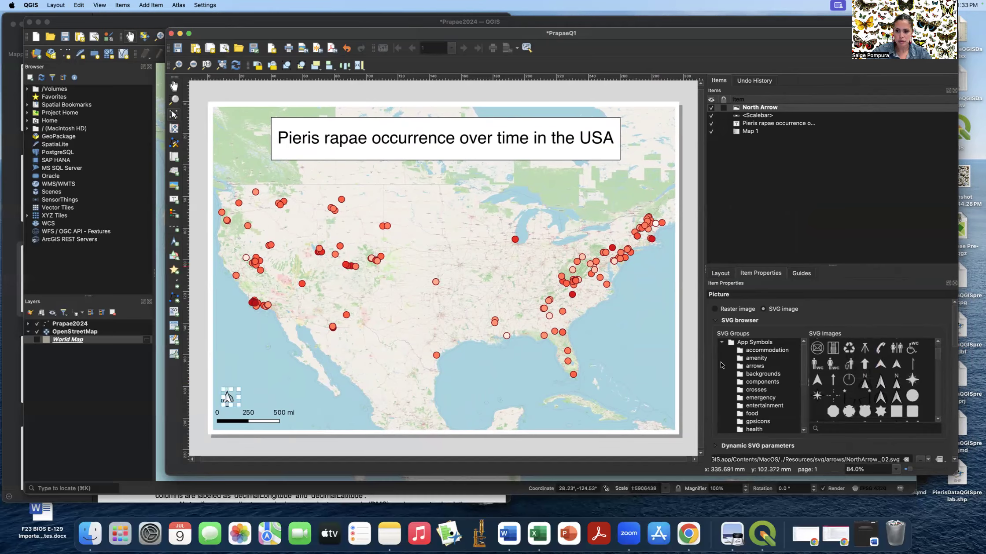
{"action": "left_click", "coordinate": [692, 341]}
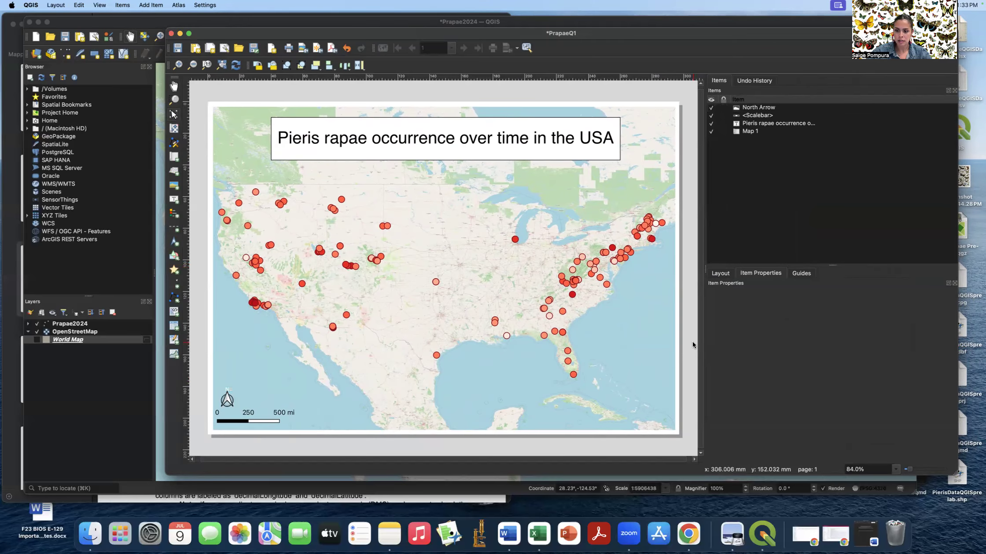
{"action": "left_click", "coordinate": [227, 398]}
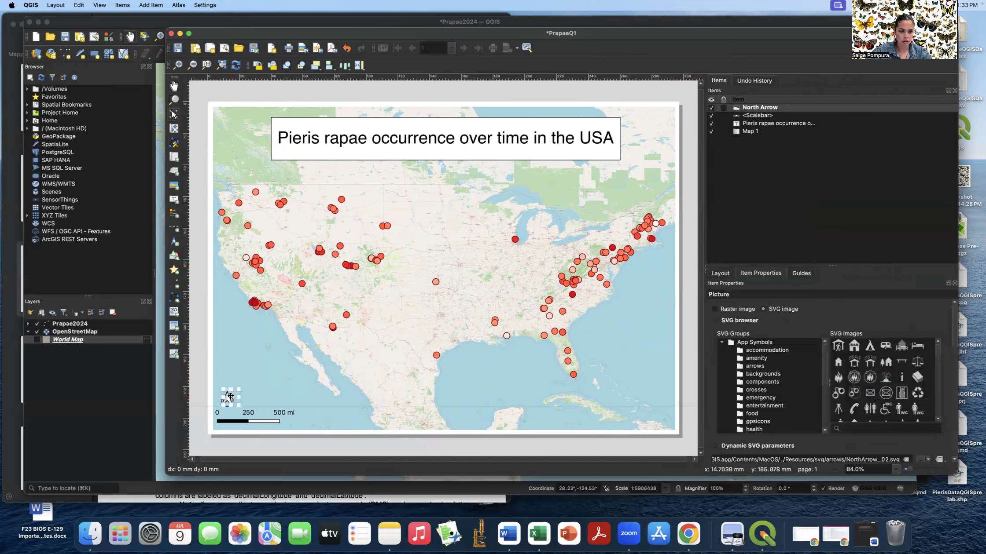
{"action": "scroll", "coordinate": [937, 352], "scroll_direction": "down", "scroll_amount": 5}
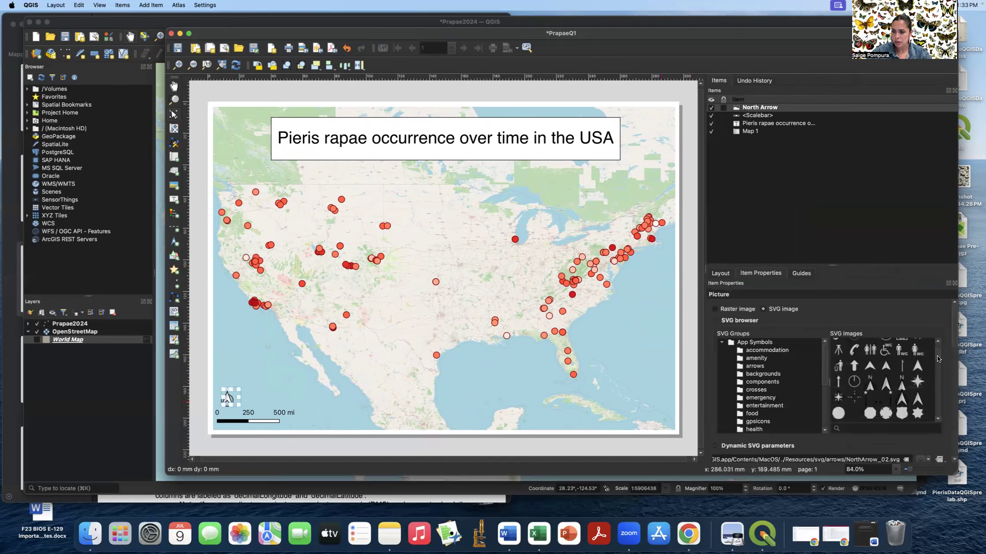
{"action": "left_click", "coordinate": [916, 379]}
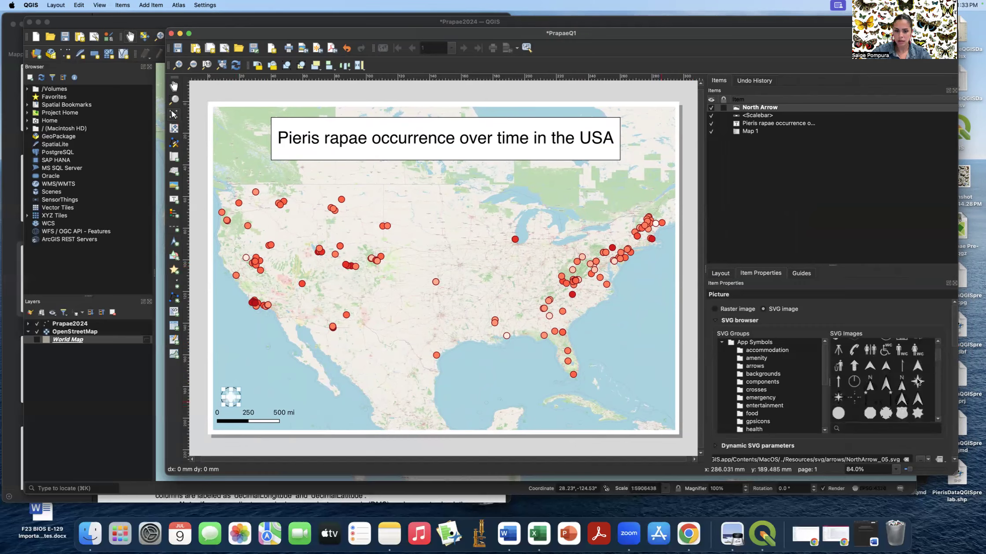
{"action": "left_click", "coordinate": [842, 319]}
- Set the north arrow's fill colour to black
{"action": "scroll", "coordinate": [806, 327], "scroll_direction": "down", "scroll_amount": 3}
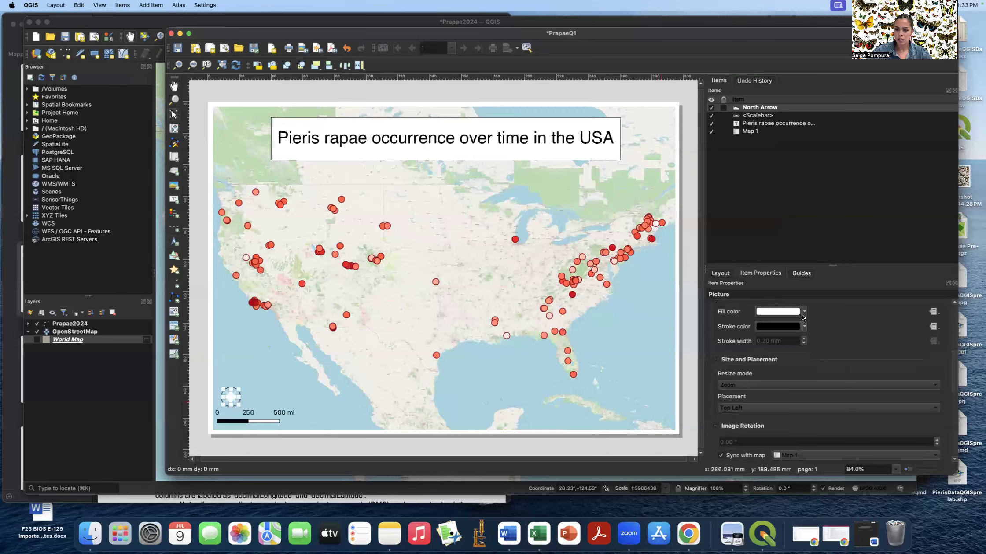
{"action": "left_click", "coordinate": [804, 312]}
{"action": "left_click", "coordinate": [759, 444]}
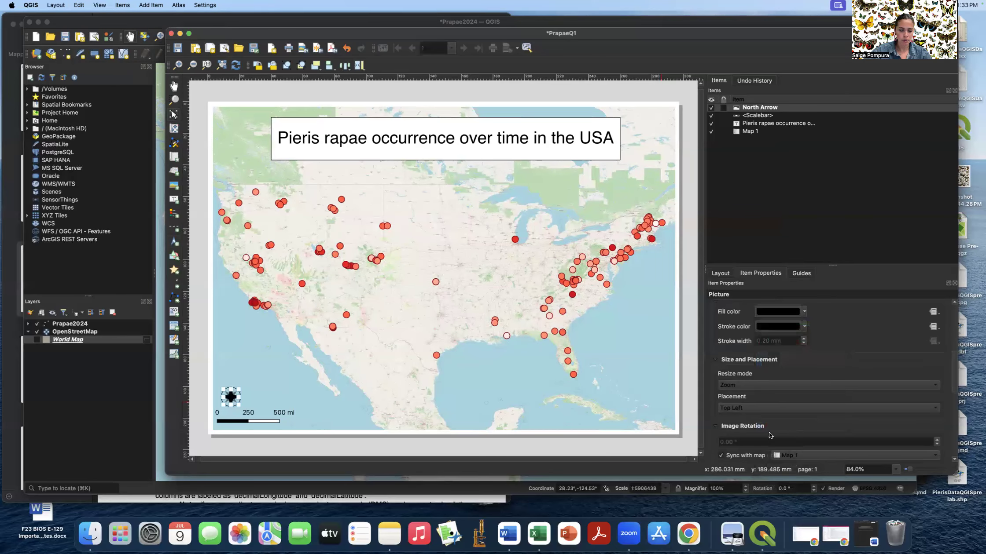
{"action": "left_click", "coordinate": [689, 334]}
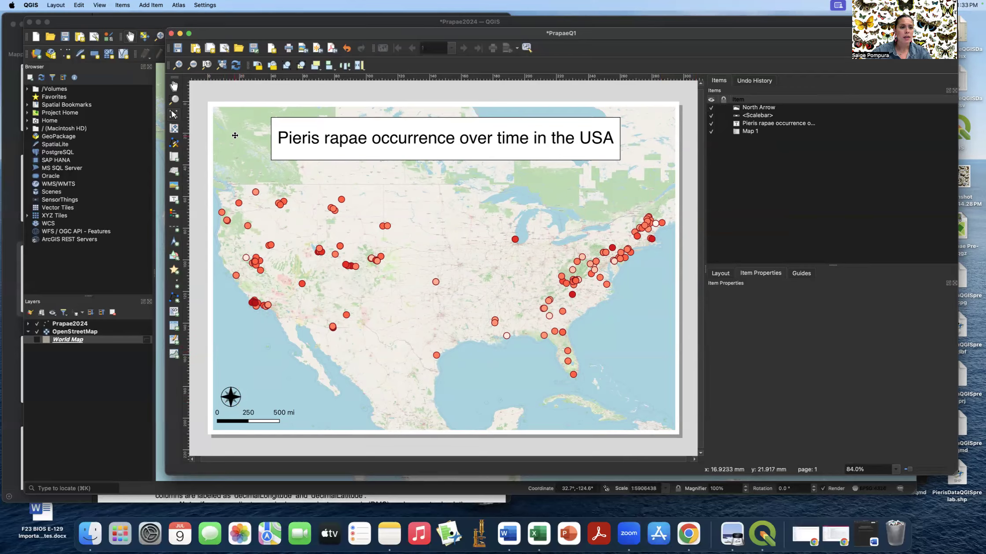
- Draw a legend box near the map's lower right and select it to show Legend properties
{"action": "left_click", "coordinate": [149, 6]}
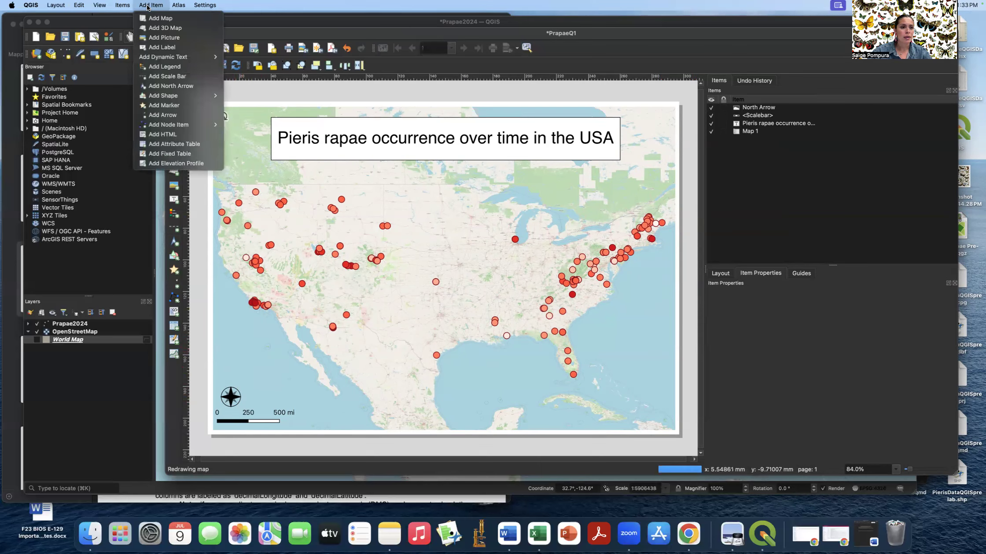
{"action": "left_click", "coordinate": [185, 68]}
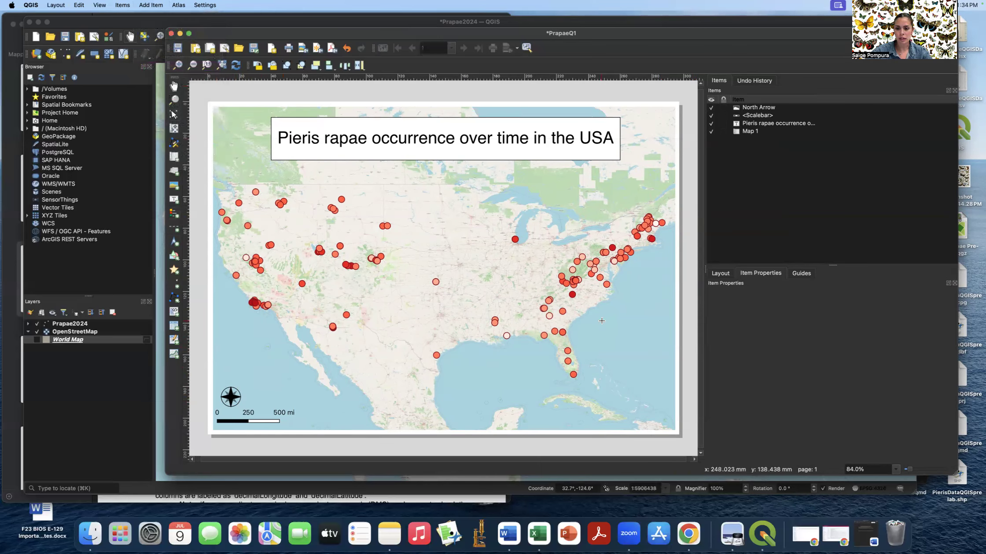
{"action": "left_click_drag", "start_coordinate": [610, 302], "coordinate": [674, 430]}
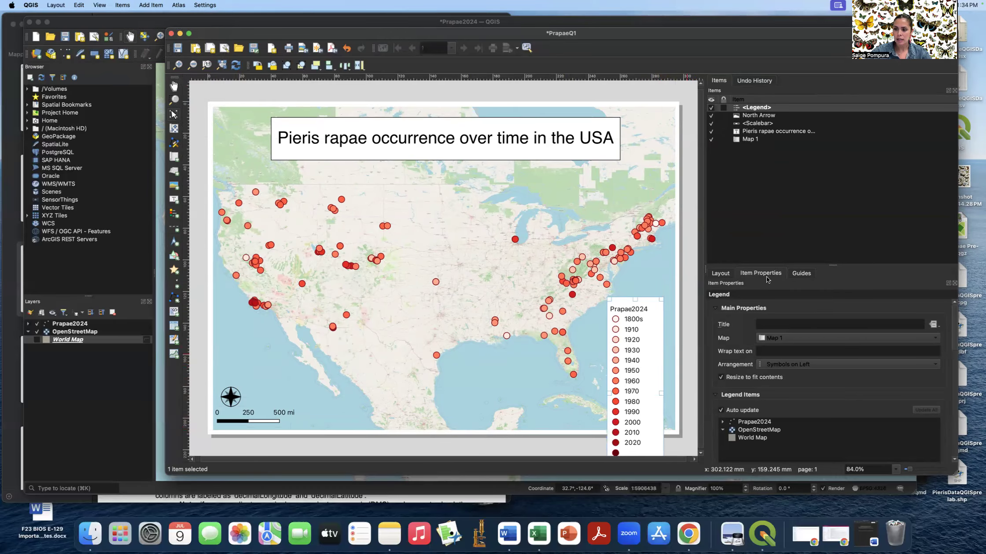
{"action": "scroll", "coordinate": [841, 314], "scroll_direction": "down", "scroll_amount": 2}
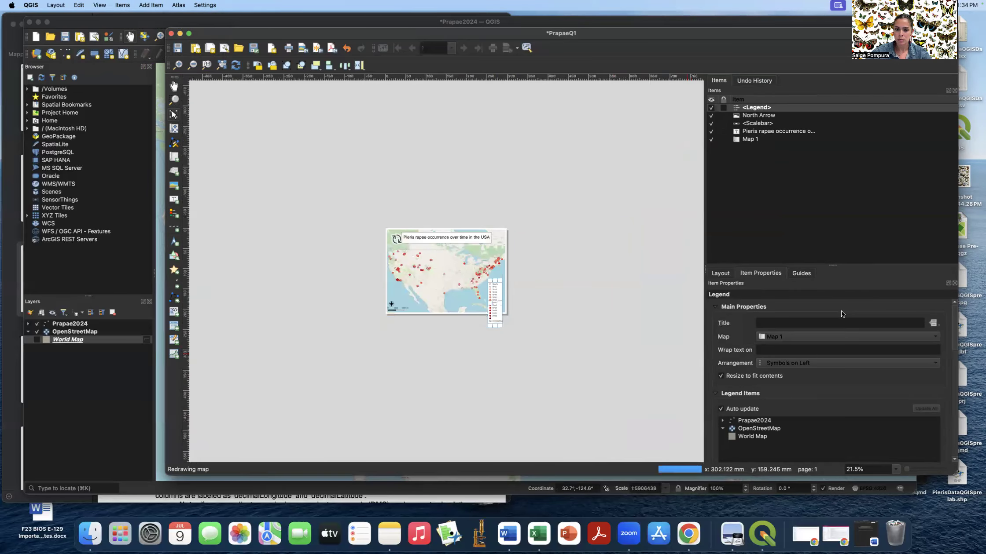
{"action": "scroll", "coordinate": [616, 298], "scroll_direction": "up", "scroll_amount": 3}
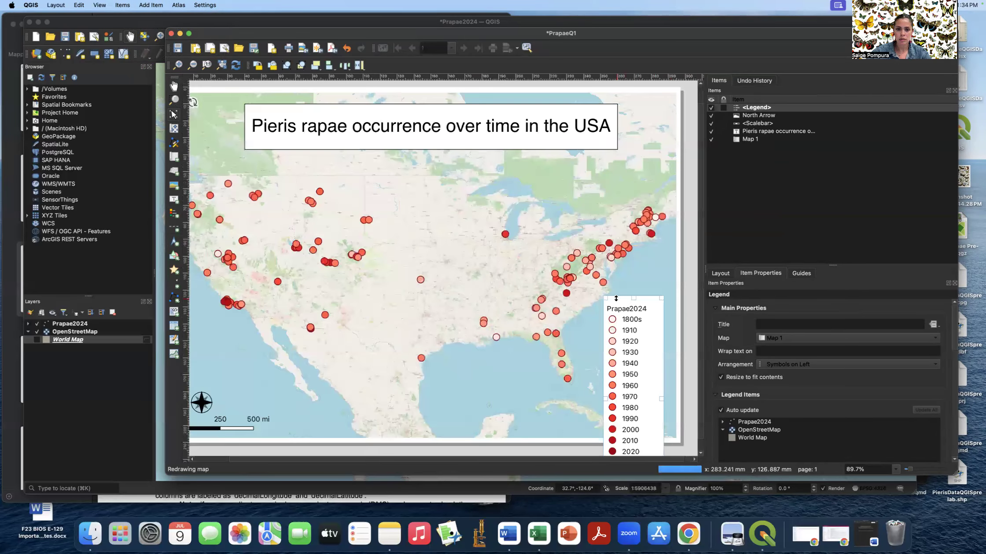
{"action": "scroll", "coordinate": [617, 297], "scroll_direction": "up", "scroll_amount": 1}
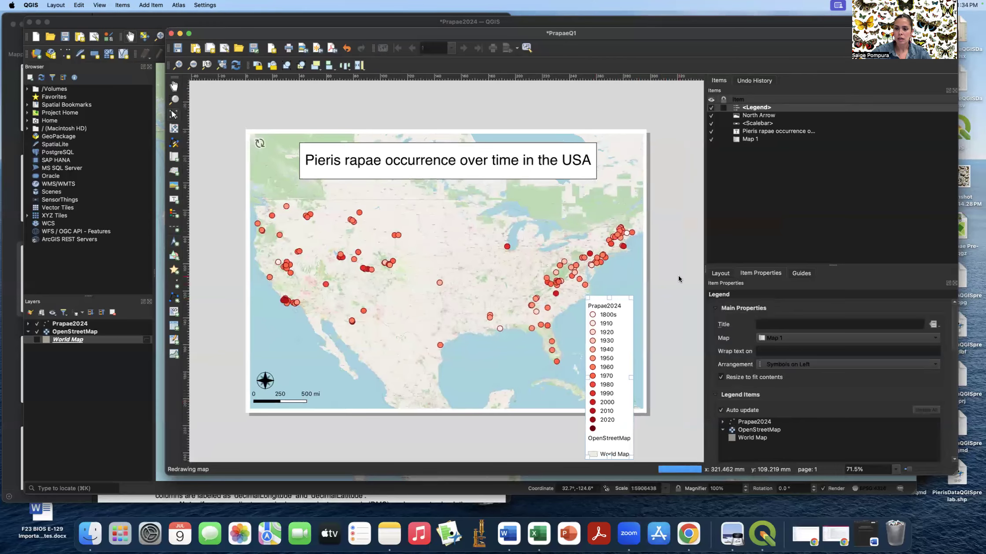
{"action": "left_click", "coordinate": [678, 275]}
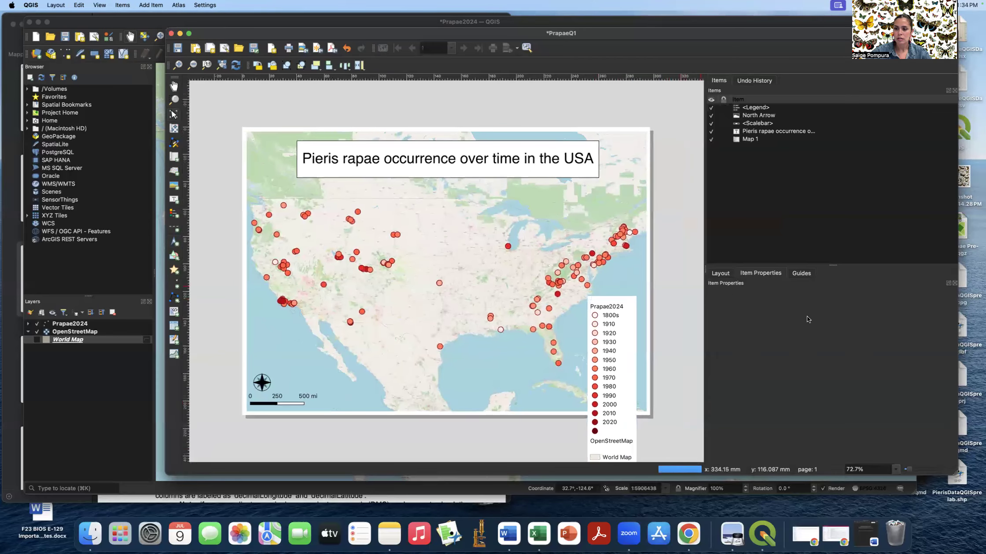
{"action": "left_click", "coordinate": [622, 316]}
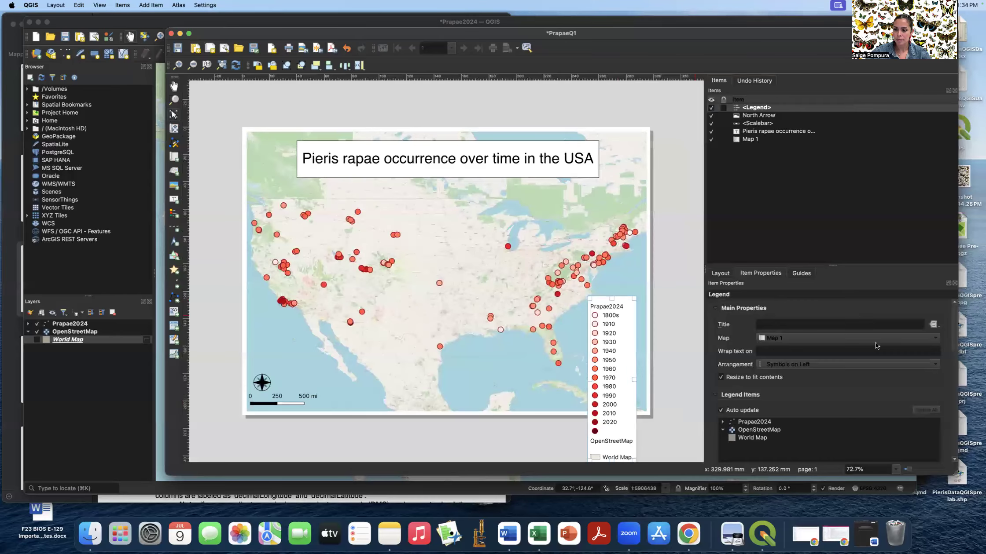
{"action": "scroll", "coordinate": [876, 343], "scroll_direction": "down", "scroll_amount": 3}
{"action": "scroll", "coordinate": [875, 356], "scroll_direction": "down", "scroll_amount": 2}
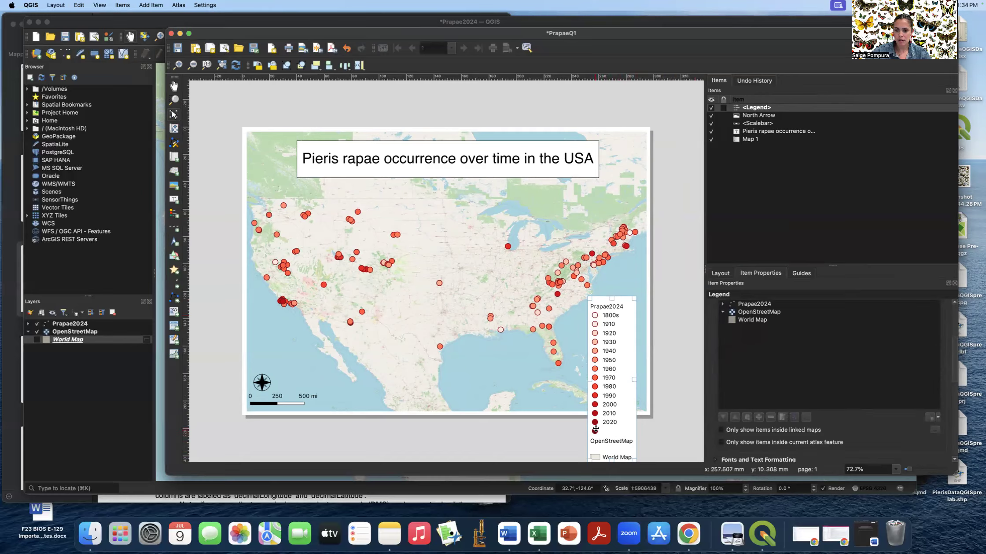
- Turn off legend Auto update and remove the World Map and OpenStreetMap entries
{"action": "left_click", "coordinate": [743, 320]}
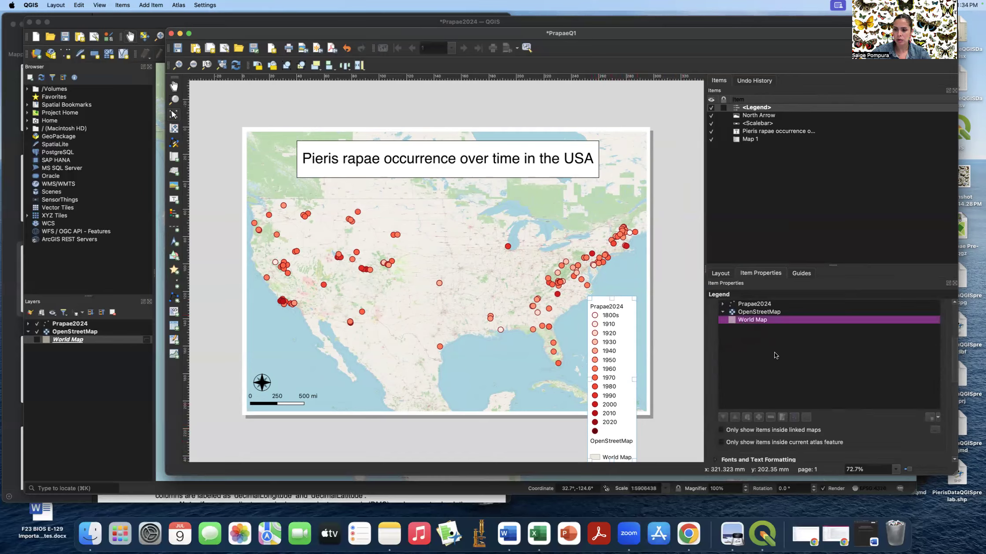
{"action": "scroll", "coordinate": [774, 353], "scroll_direction": "up", "scroll_amount": 2}
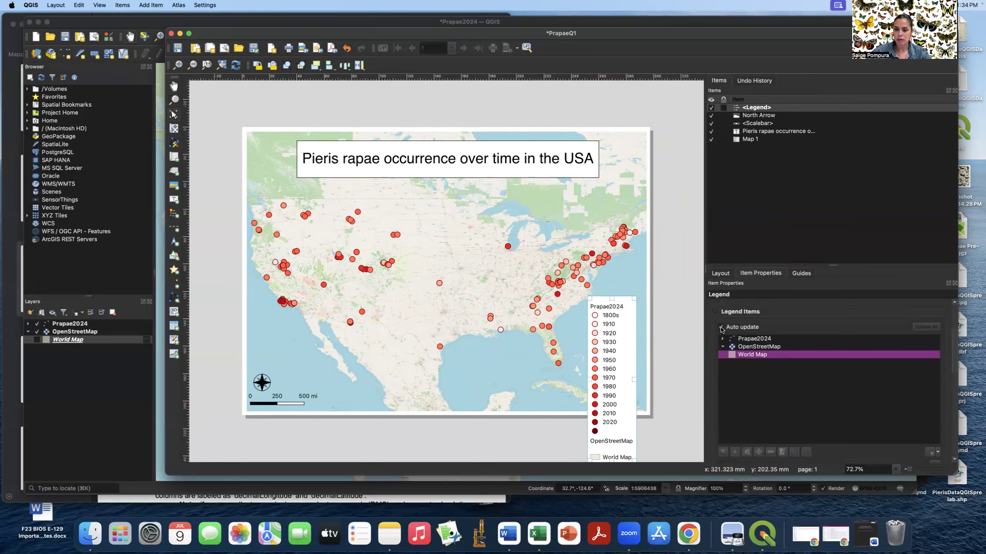
{"action": "left_click", "coordinate": [721, 328]}
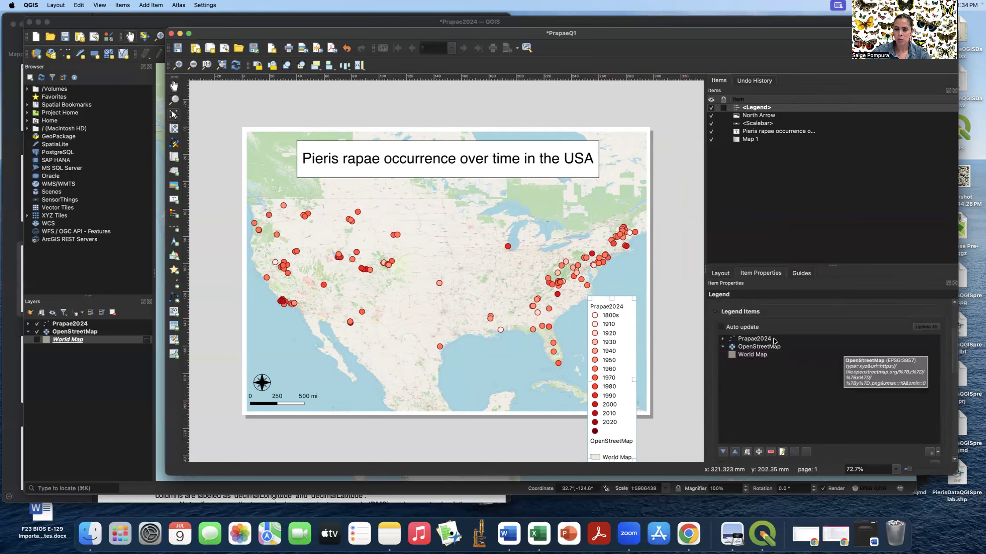
{"action": "scroll", "coordinate": [800, 352], "scroll_direction": "down", "scroll_amount": 2}
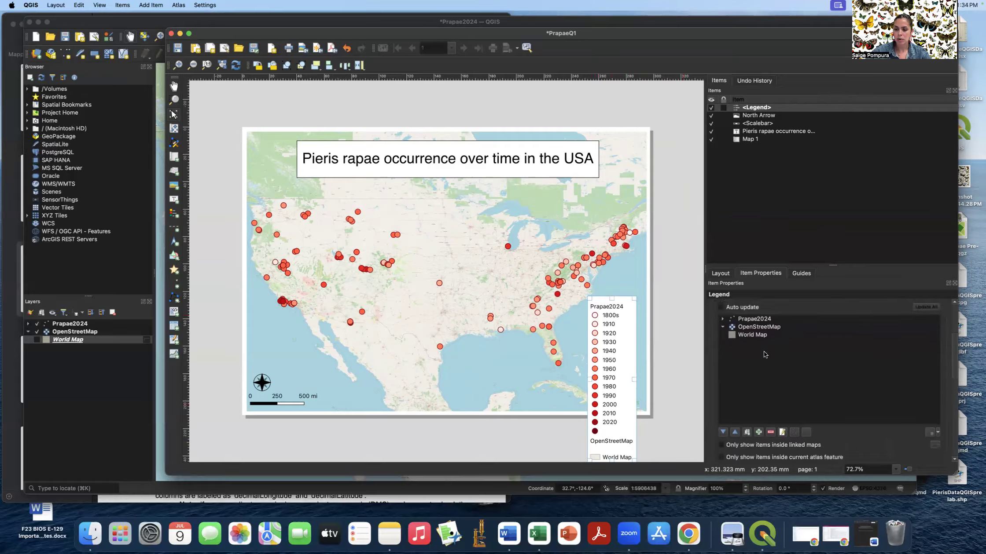
{"action": "left_click", "coordinate": [756, 336]}
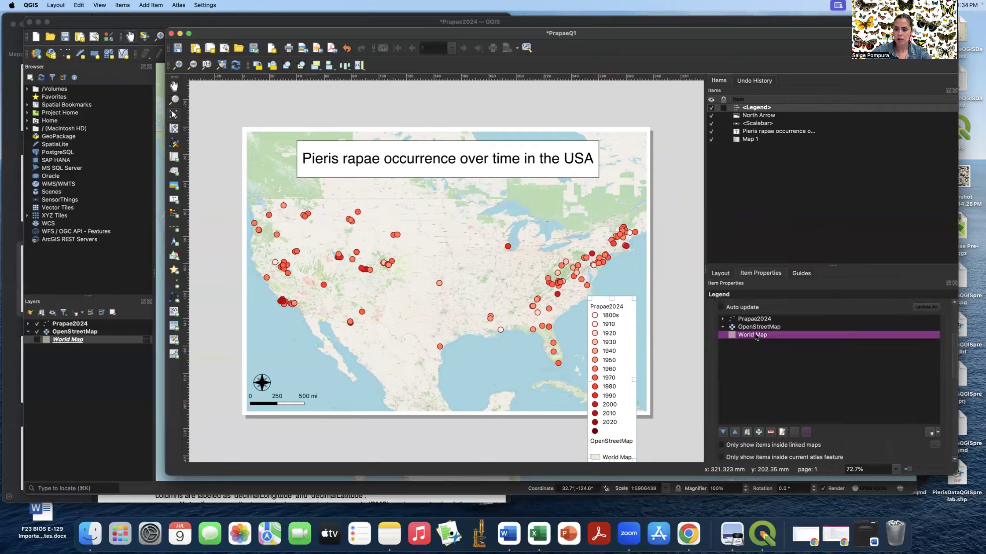
{"action": "left_click", "coordinate": [771, 433]}
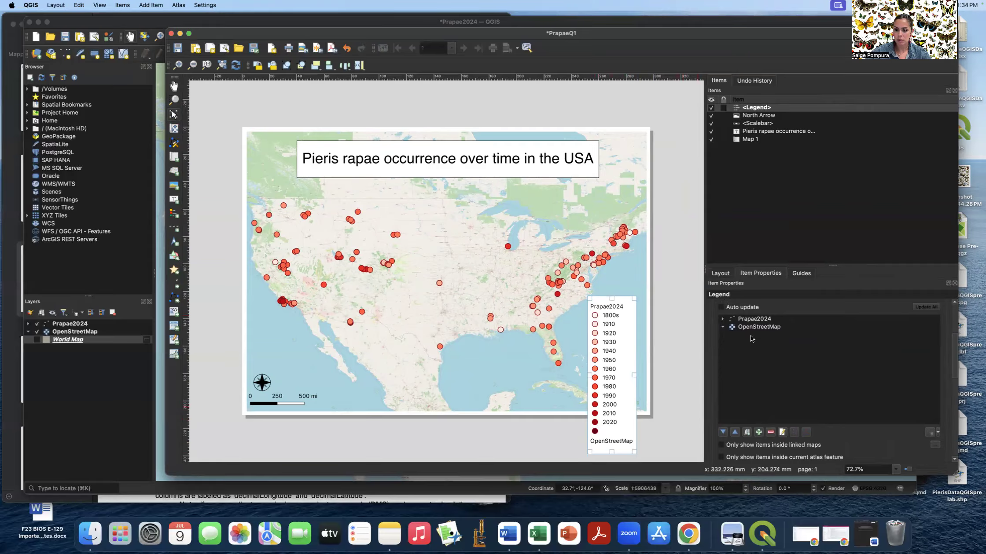
{"action": "left_click", "coordinate": [752, 328]}
{"action": "left_click", "coordinate": [770, 433]}
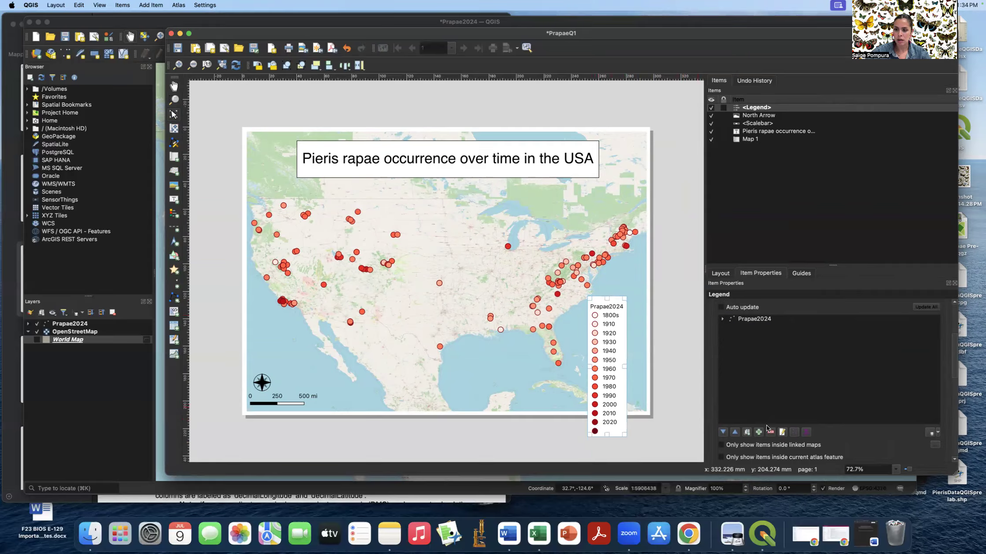
- Expand Prapae2024 and remove the blank unlabeled class after 2020
{"action": "left_click", "coordinate": [723, 319]}
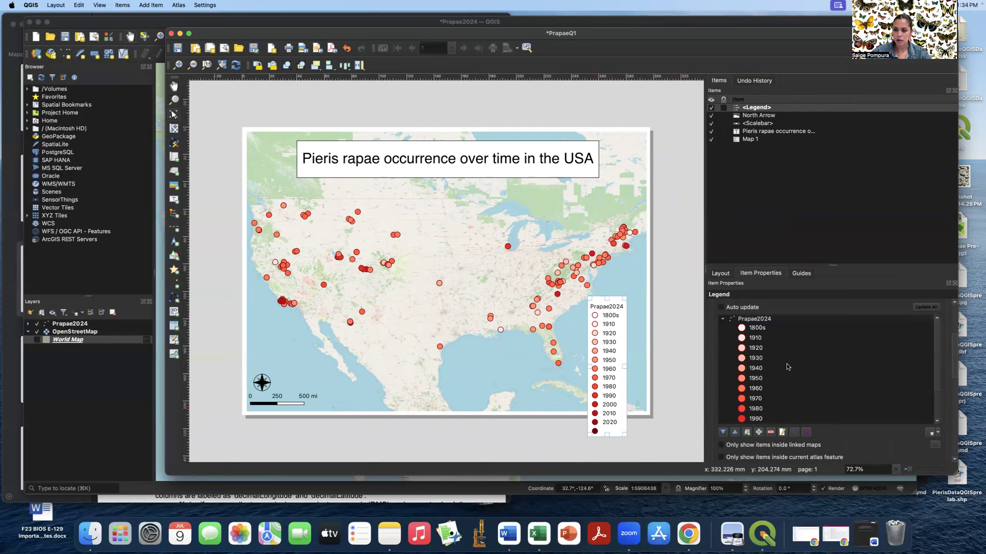
{"action": "scroll", "coordinate": [787, 367], "scroll_direction": "down", "scroll_amount": 5}
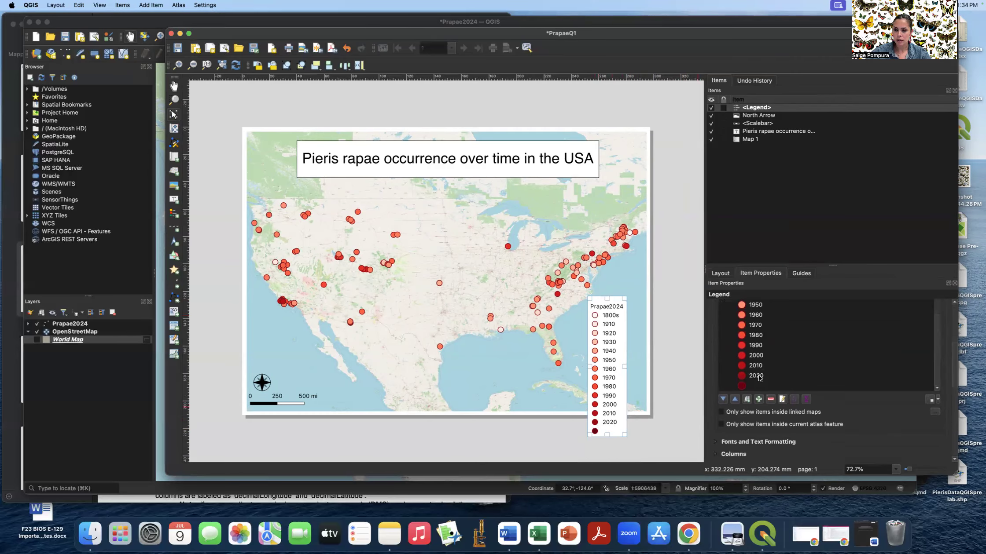
{"action": "scroll", "coordinate": [742, 384], "scroll_direction": "up", "scroll_amount": 5}
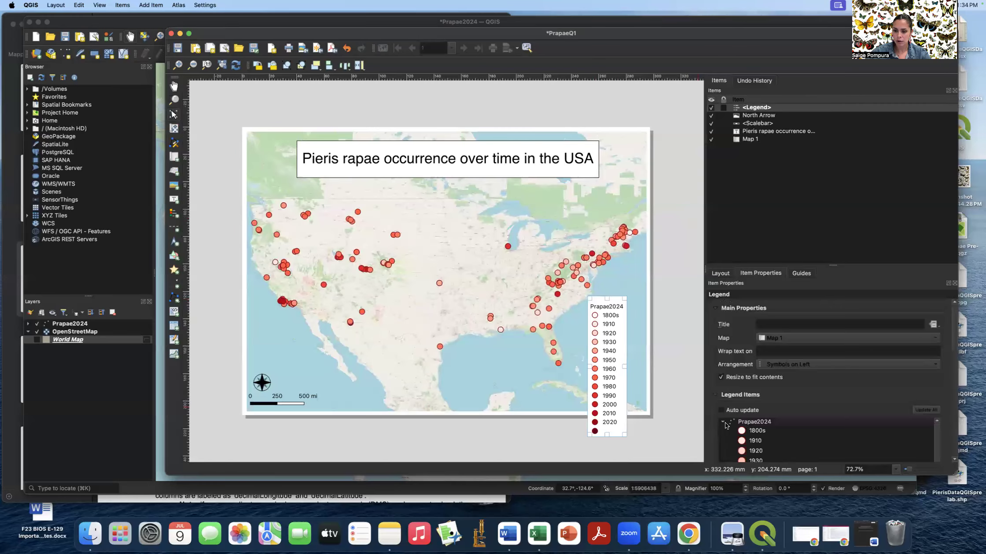
{"action": "scroll", "coordinate": [802, 420], "scroll_direction": "down", "scroll_amount": 2}
{"action": "scroll", "coordinate": [815, 403], "scroll_direction": "down", "scroll_amount": 2}
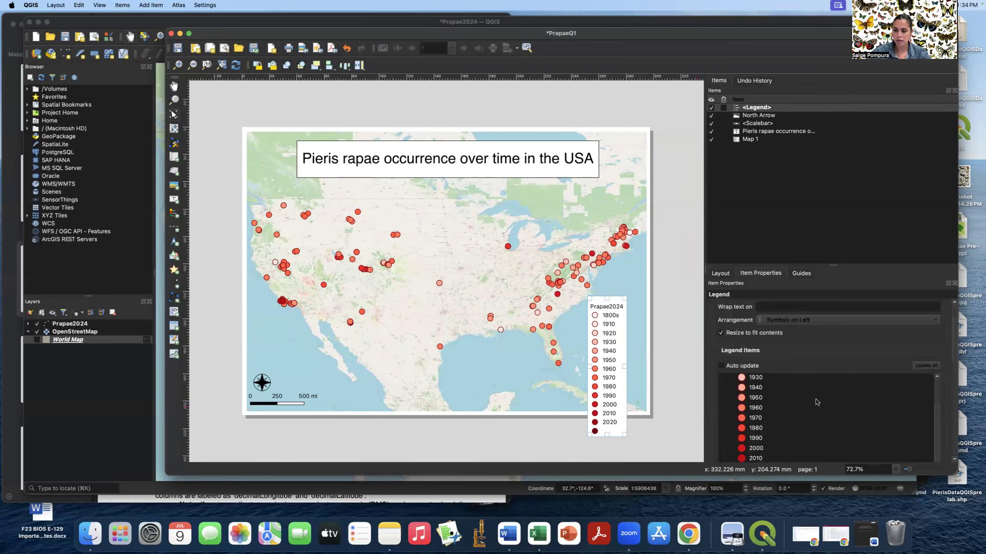
{"action": "scroll", "coordinate": [832, 360], "scroll_direction": "down", "scroll_amount": 2}
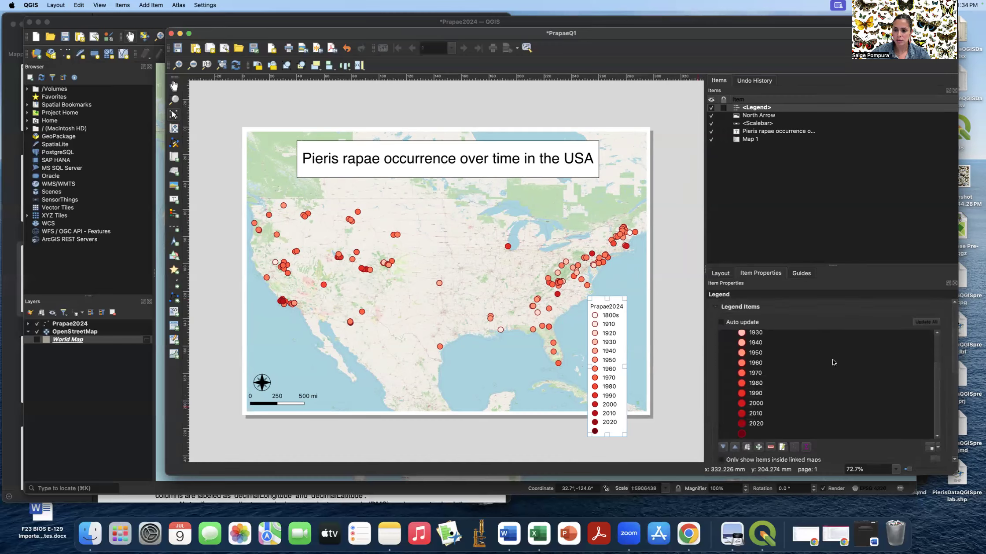
{"action": "left_click", "coordinate": [754, 433]}
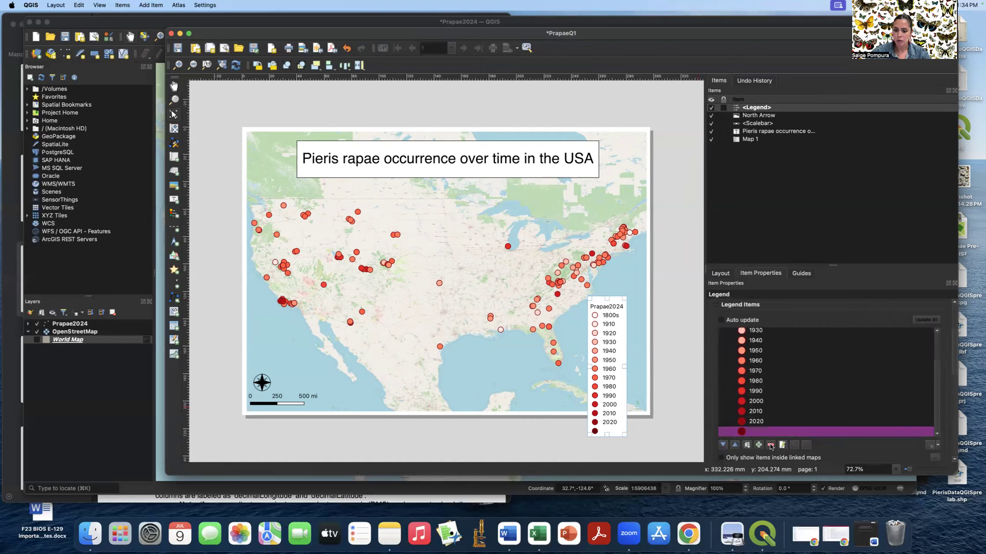
{"action": "left_click", "coordinate": [769, 444]}
{"action": "scroll", "coordinate": [783, 371], "scroll_direction": "up", "scroll_amount": 2}
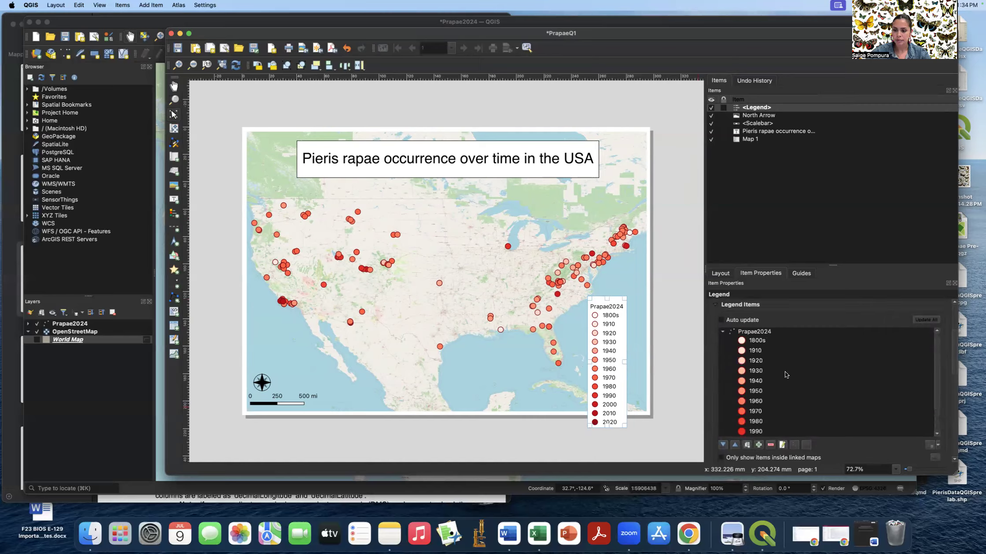
- Change the Prapae2024 legend heading label to 'Decade' and nudge the legend up and right
{"action": "double_click", "coordinate": [756, 332]}
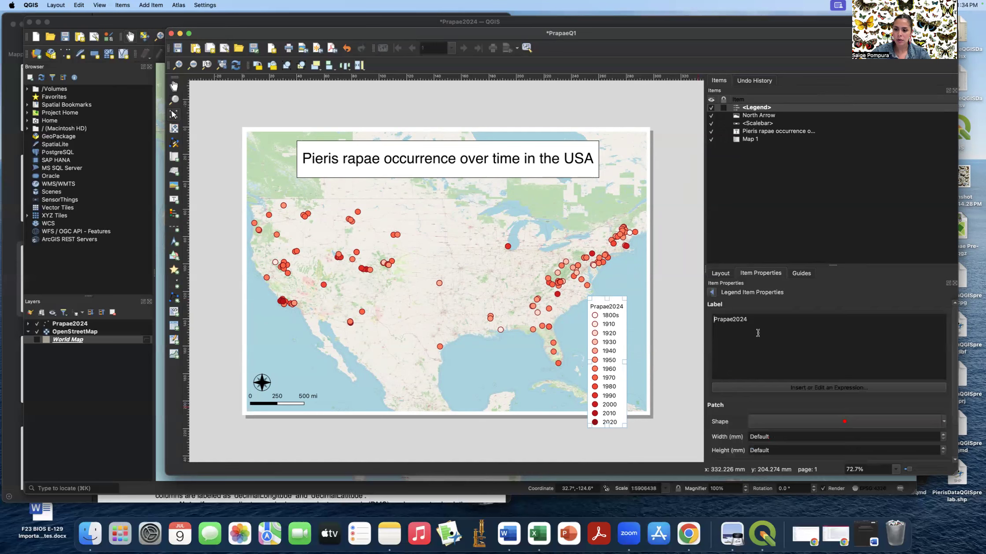
{"action": "double_click", "coordinate": [737, 320]}
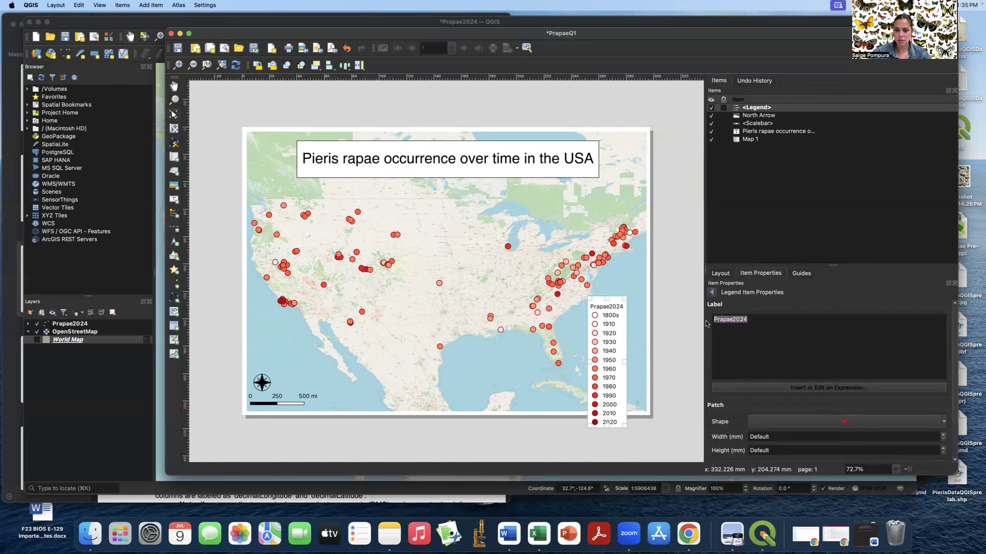
{"action": "type", "text": "Year"}
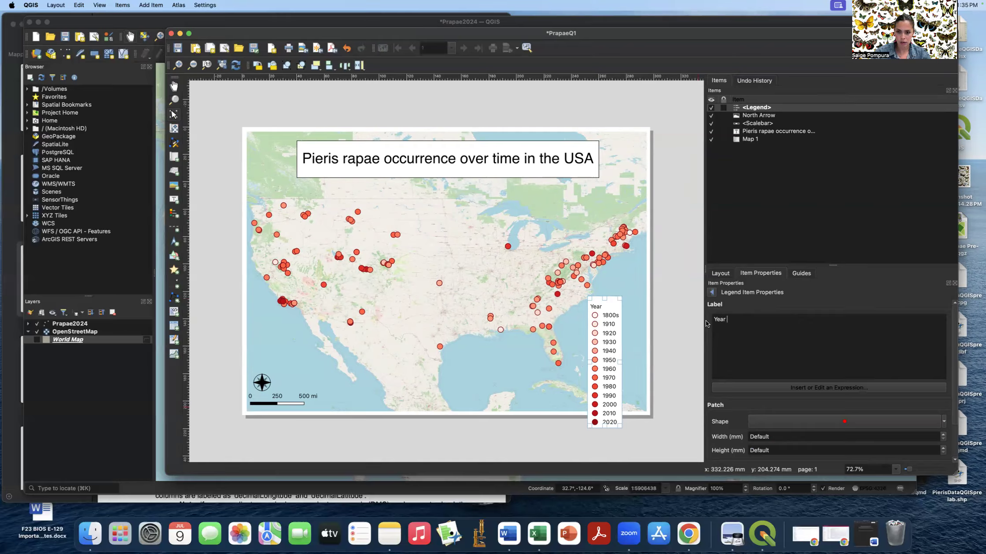
{"action": "key", "text": "BackSpace"}
{"action": "key", "text": "BackSpace"}
{"action": "type", "text": "Occurrence by"}
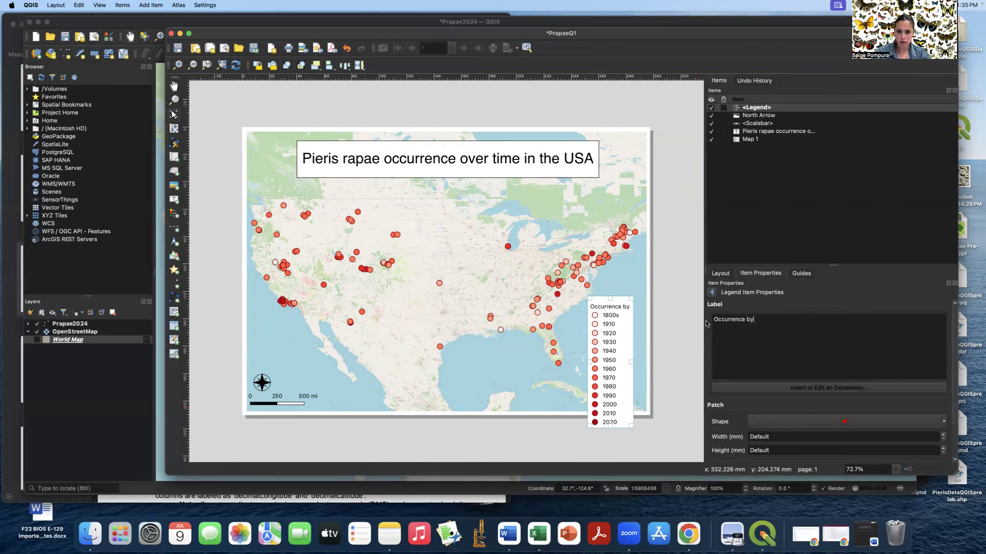
{"action": "key", "text": "BackSpace"}
{"action": "key", "text": "BackSpace"}
{"action": "key", "text": "BackSpace"}
{"action": "key", "text": "BackSpace"}
{"action": "key", "text": "BackSpace"}
{"action": "key", "text": "BackSpace"}
{"action": "key", "text": "BackSpace"}
{"action": "key", "text": "BackSpace"}
{"action": "key", "text": "BackSpace"}
{"action": "key", "text": "BackSpace"}
{"action": "key", "text": "BackSpace"}
{"action": "key", "text": "BackSpace"}
{"action": "key", "text": "BackSpace"}
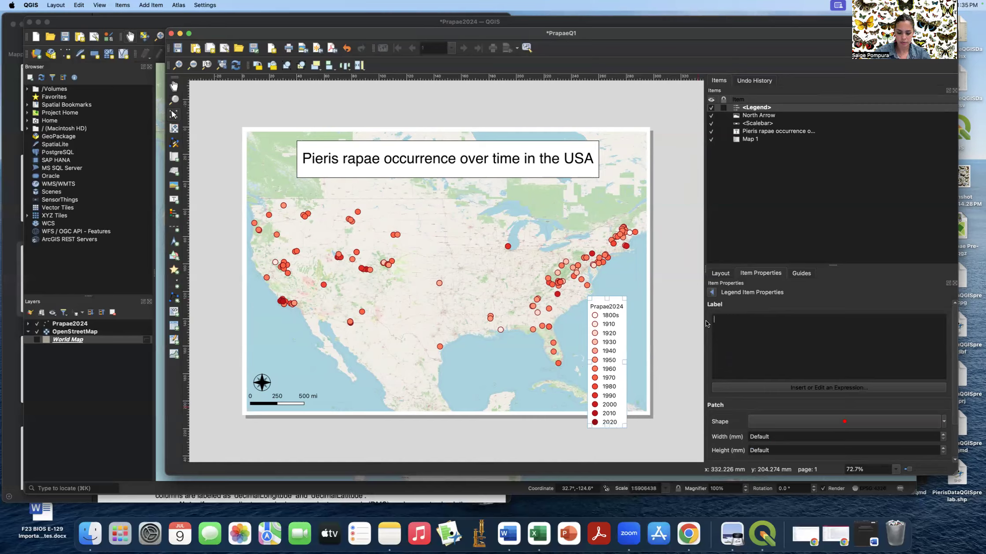
{"action": "type", "text": "Year by"}
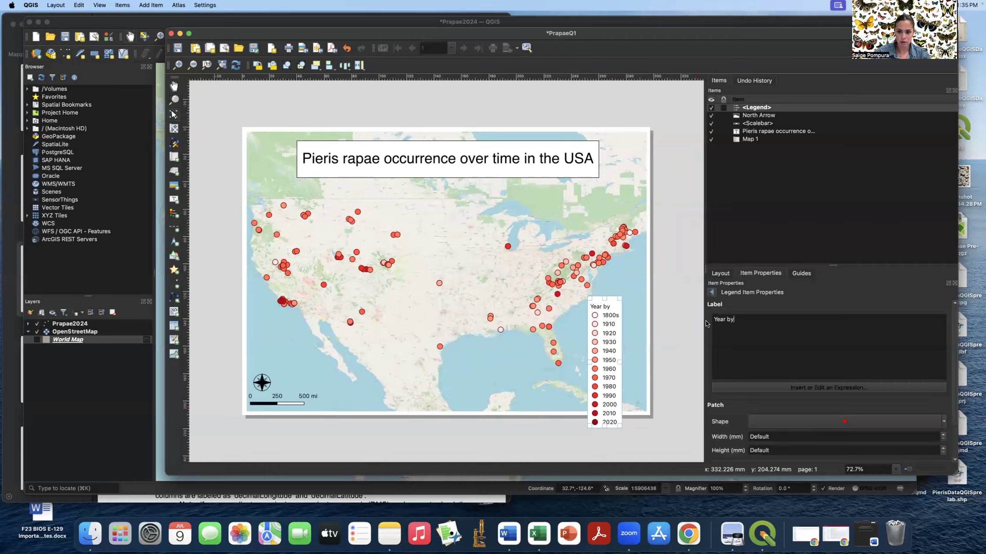
{"action": "key", "text": "BackSpace"}
{"action": "key", "text": "BackSpace"}
{"action": "key", "text": "BackSpace"}
{"action": "key", "text": "BackSpace"}
{"action": "key", "text": "BackSpace"}
{"action": "key", "text": "BackSpace"}
{"action": "type", "text": "Decade"}
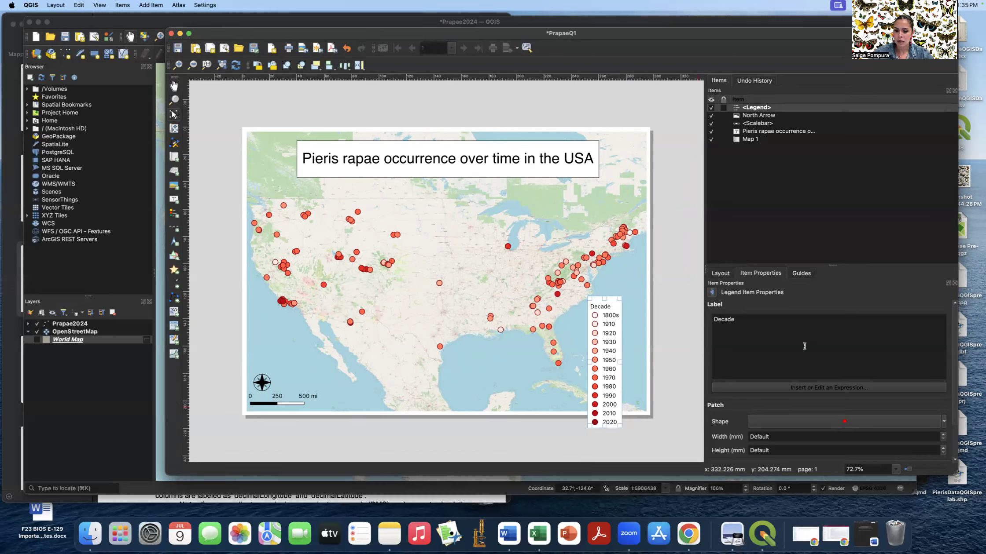
{"action": "left_click_drag", "start_coordinate": [615, 303], "coordinate": [640, 287]}
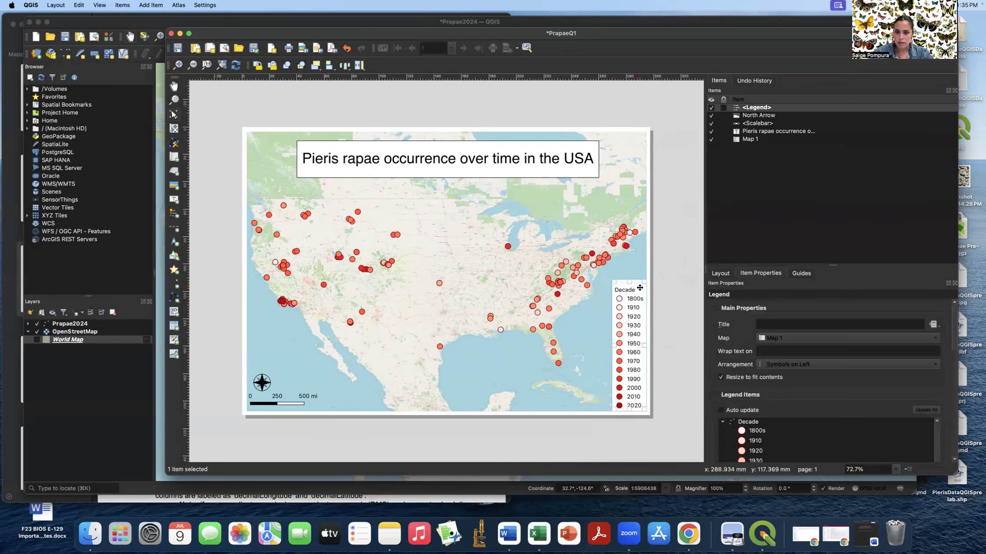
- Enable a thin black frame around the Decade legend at the map's lower right
{"action": "left_click", "coordinate": [671, 294]}
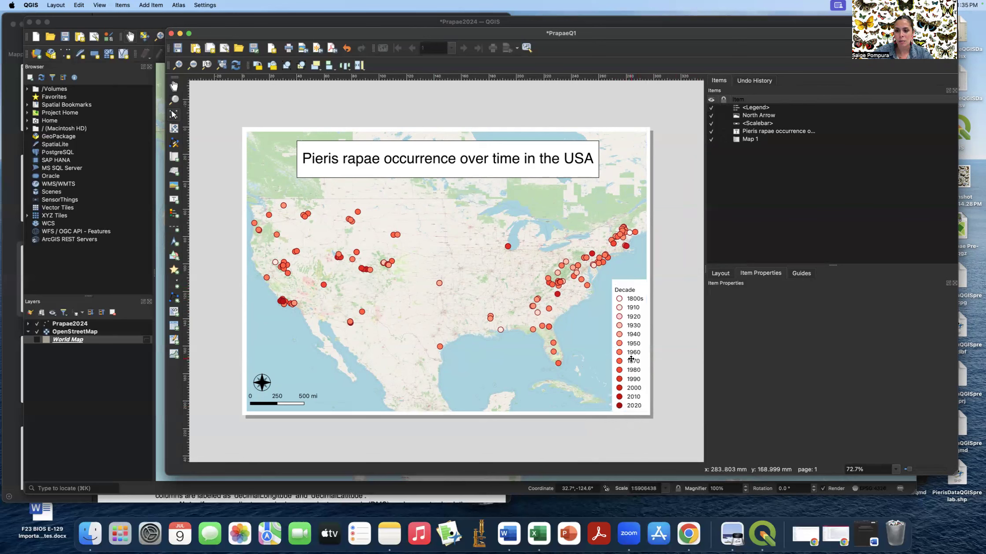
{"action": "left_click", "coordinate": [629, 335]}
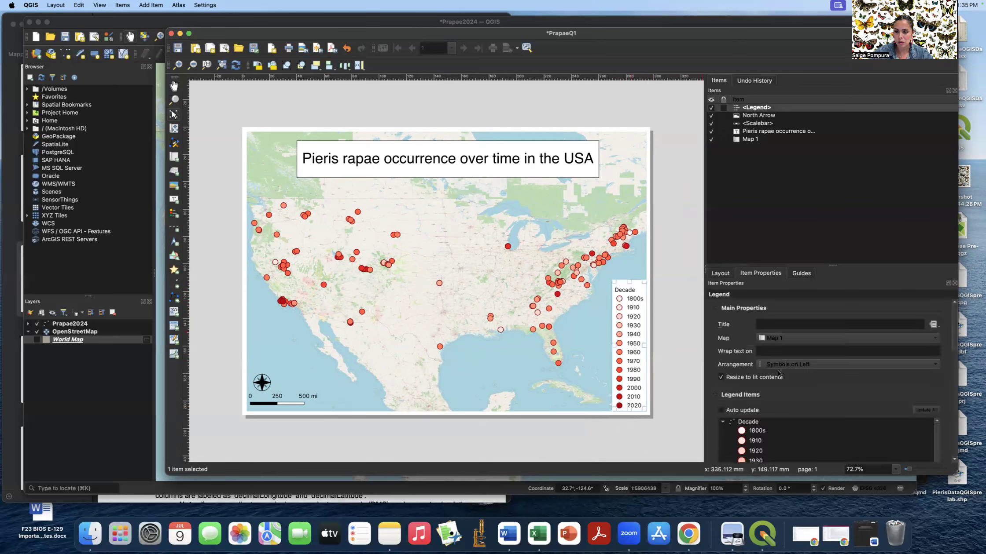
{"action": "scroll", "coordinate": [818, 396], "scroll_direction": "down", "scroll_amount": 5}
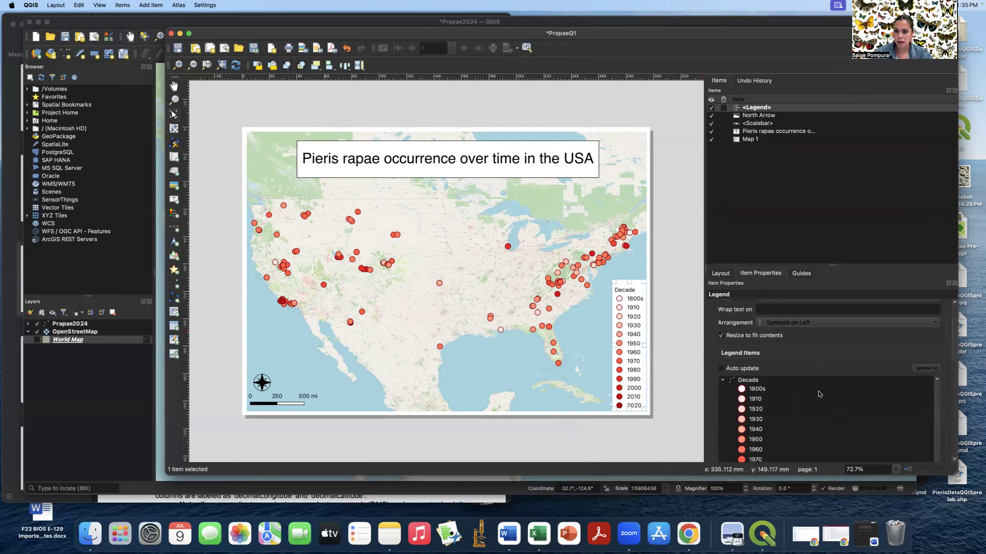
{"action": "scroll", "coordinate": [818, 390], "scroll_direction": "down", "scroll_amount": 5}
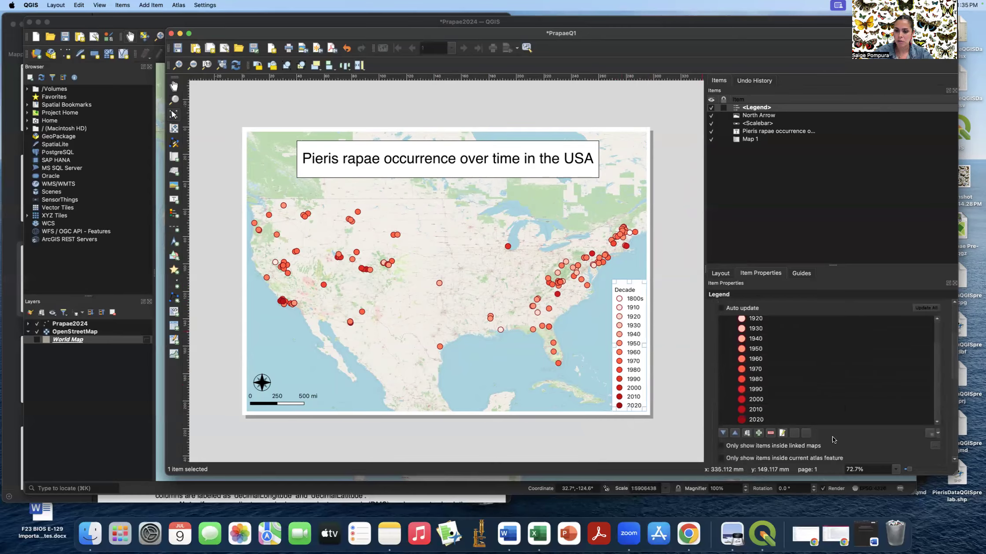
{"action": "scroll", "coordinate": [831, 442], "scroll_direction": "down", "scroll_amount": 8}
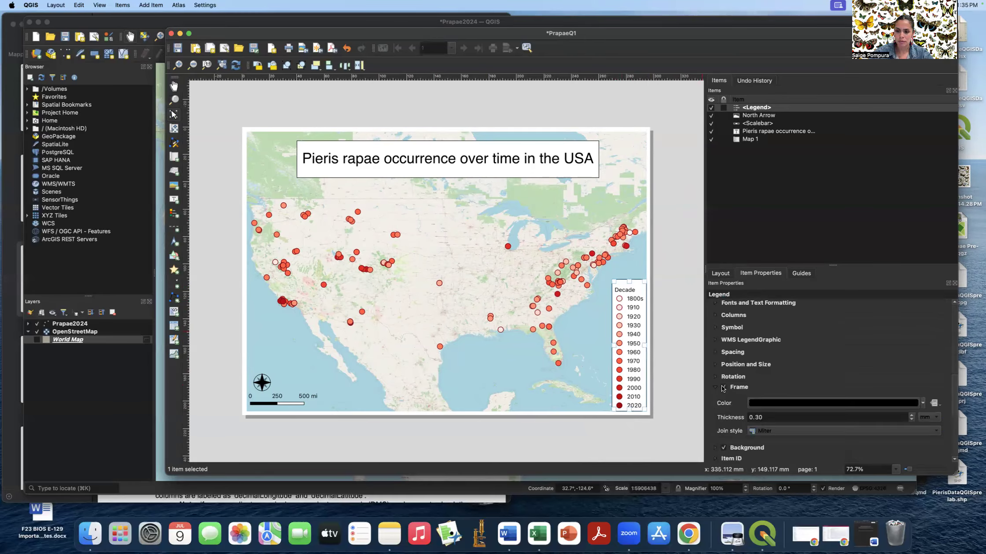
{"action": "left_click", "coordinate": [686, 388]}
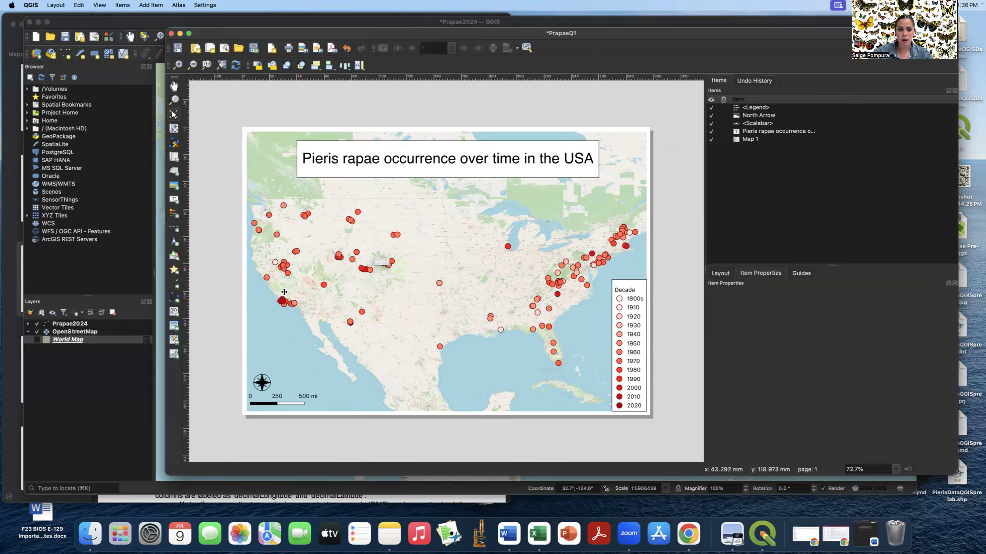
- Recolour Prapae2024's decade classes with the Magma ramp, then bring the PrapaeQ1 layout forward
{"action": "left_click", "coordinate": [118, 367]}
{"action": "left_click", "coordinate": [90, 325]}
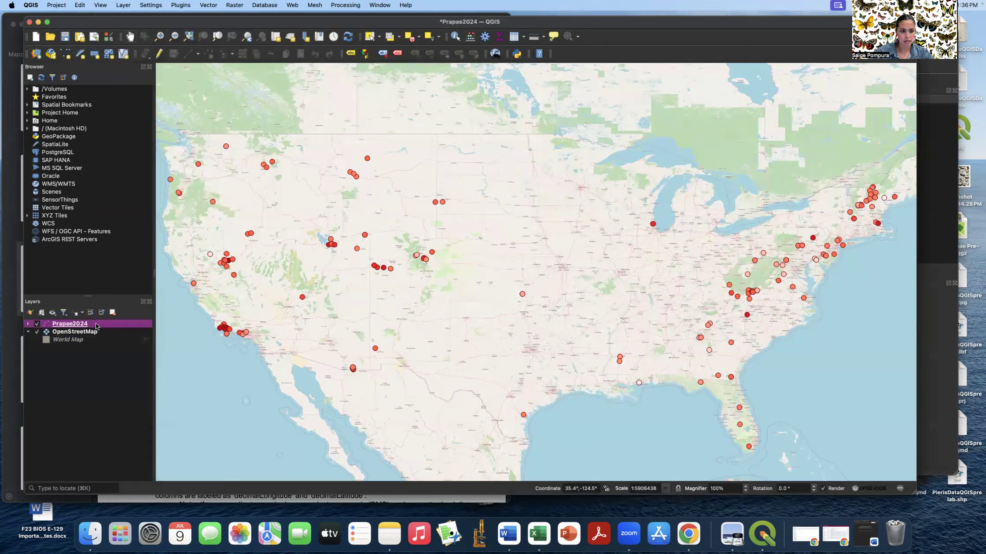
{"action": "left_click", "coordinate": [30, 313]}
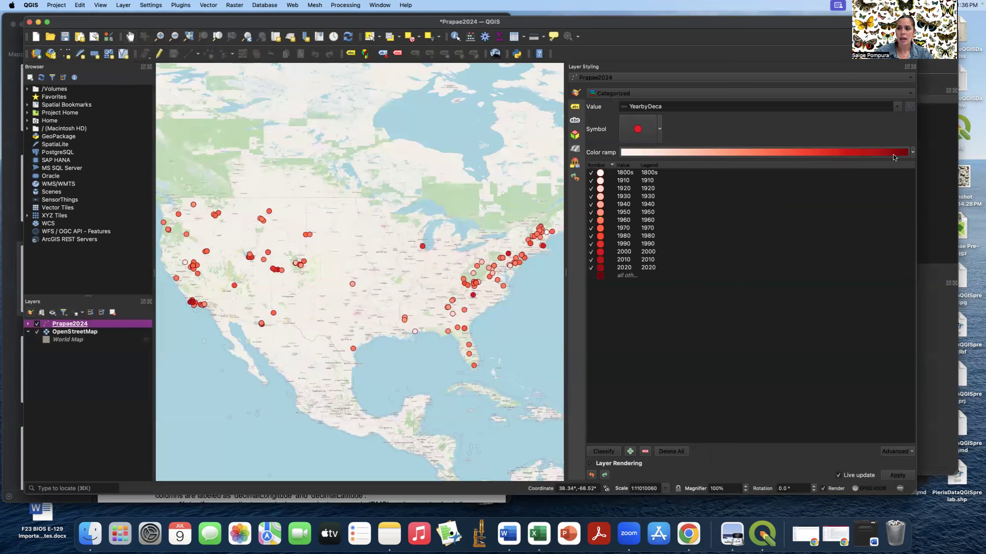
{"action": "left_click", "coordinate": [913, 152]}
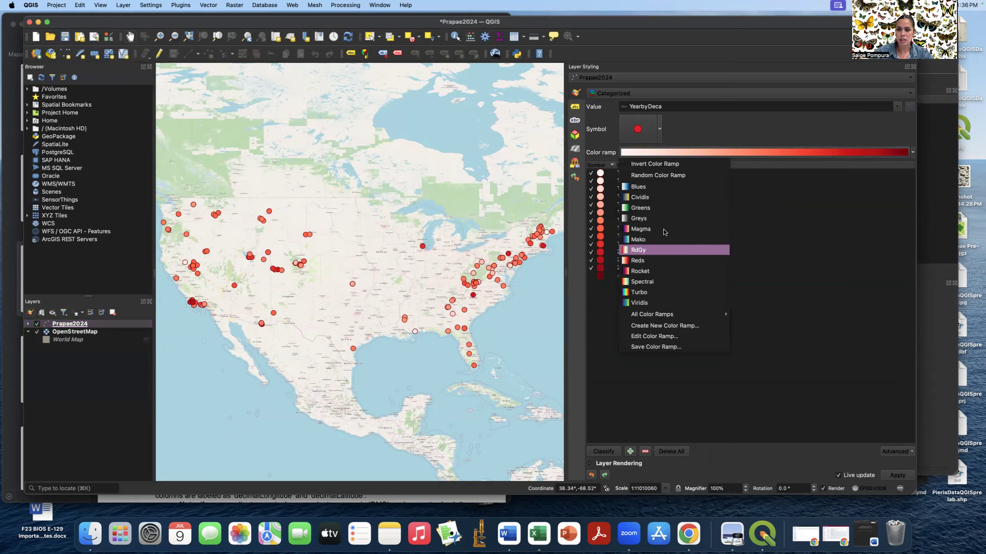
{"action": "left_click", "coordinate": [640, 229]}
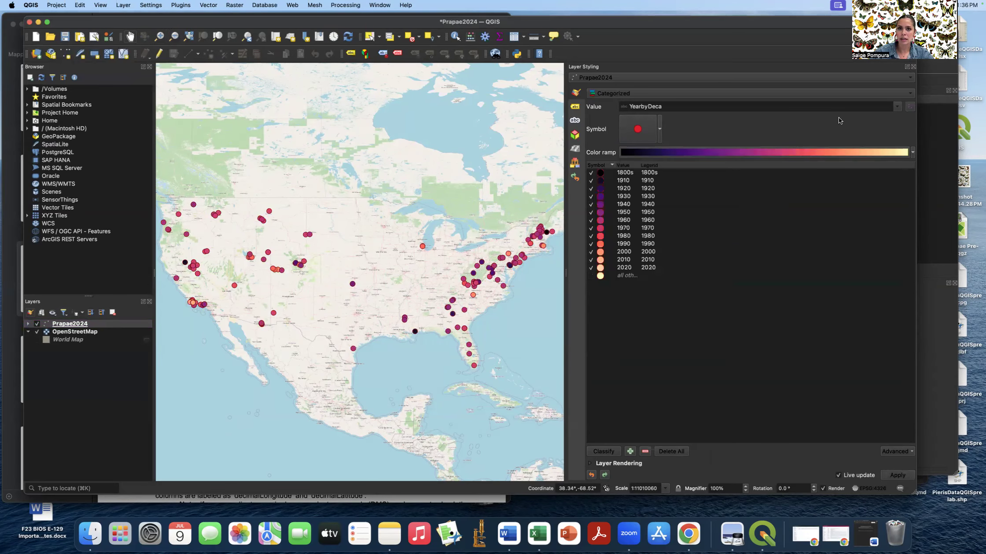
{"action": "left_click", "coordinate": [940, 80]}
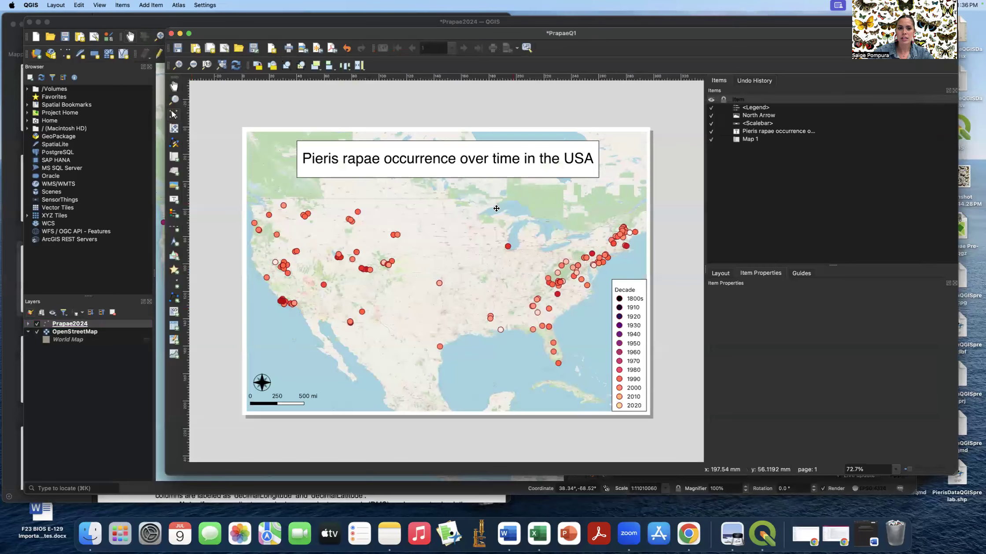
- Refresh the layout map to show the Magma decade colours, then return to the main map
{"action": "left_click_drag", "start_coordinate": [496, 35], "coordinate": [467, 33]}
{"action": "left_click", "coordinate": [207, 62]}
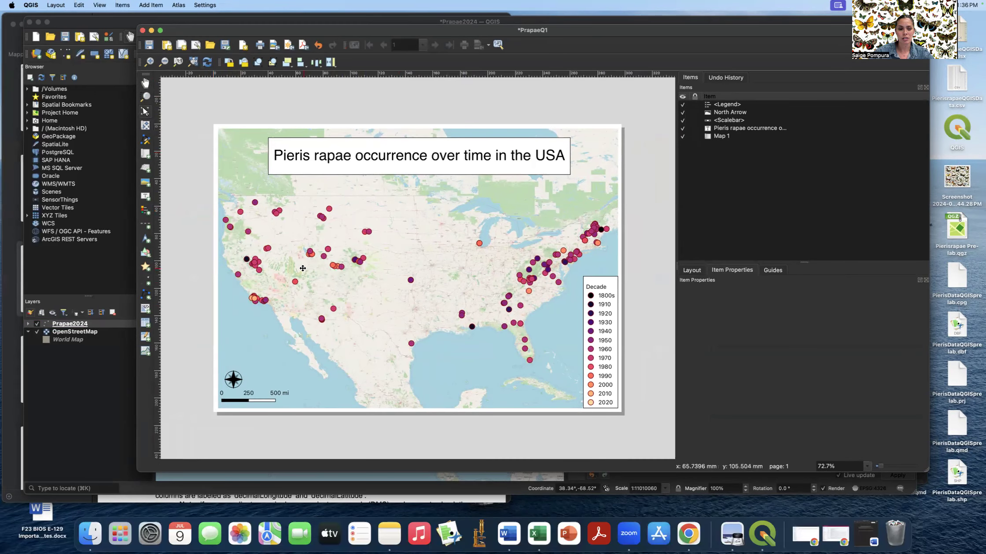
{"action": "left_click", "coordinate": [114, 262]}
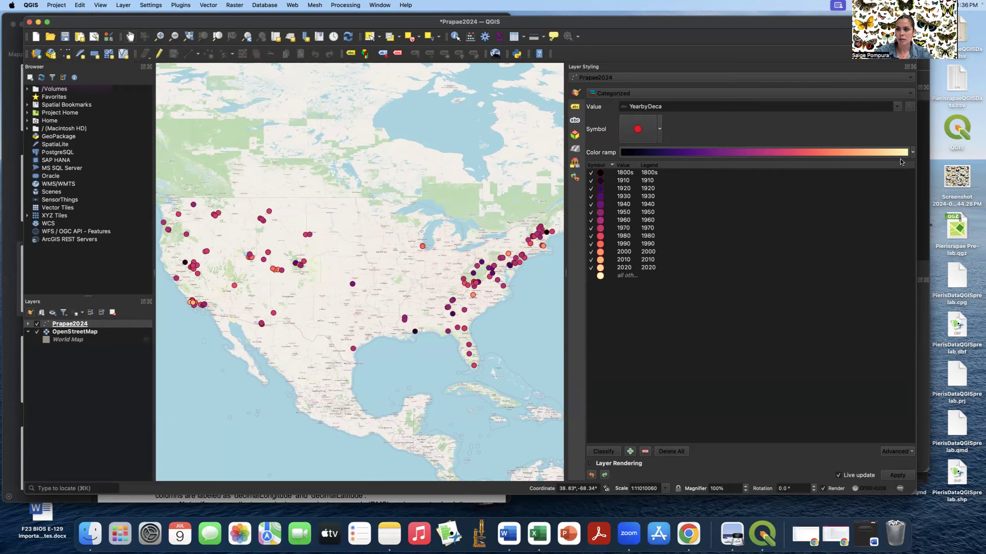
- Switch the decade classes to the Reds colour ramp and bring the PrapaeQ1 layout back up
{"action": "left_click", "coordinate": [913, 153]}
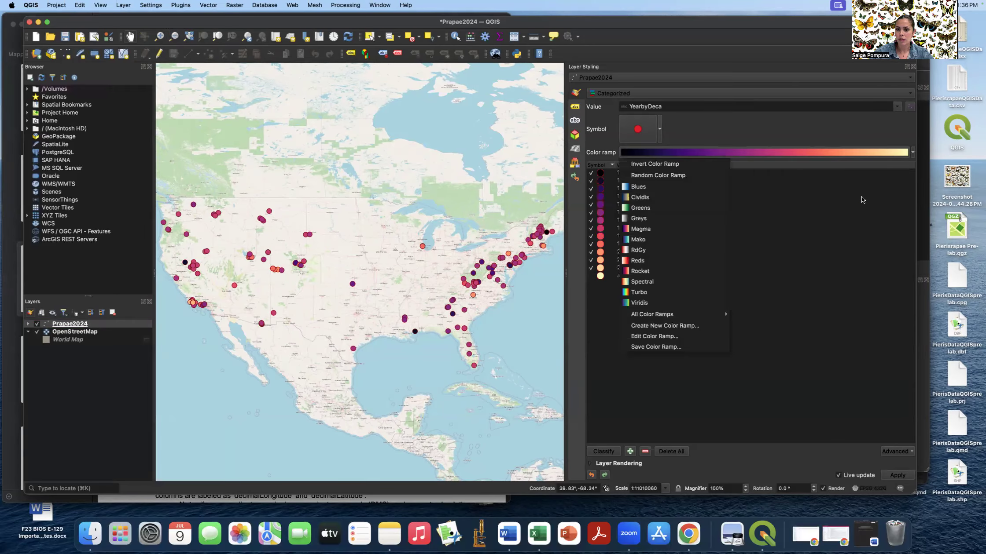
{"action": "left_click", "coordinate": [670, 261]}
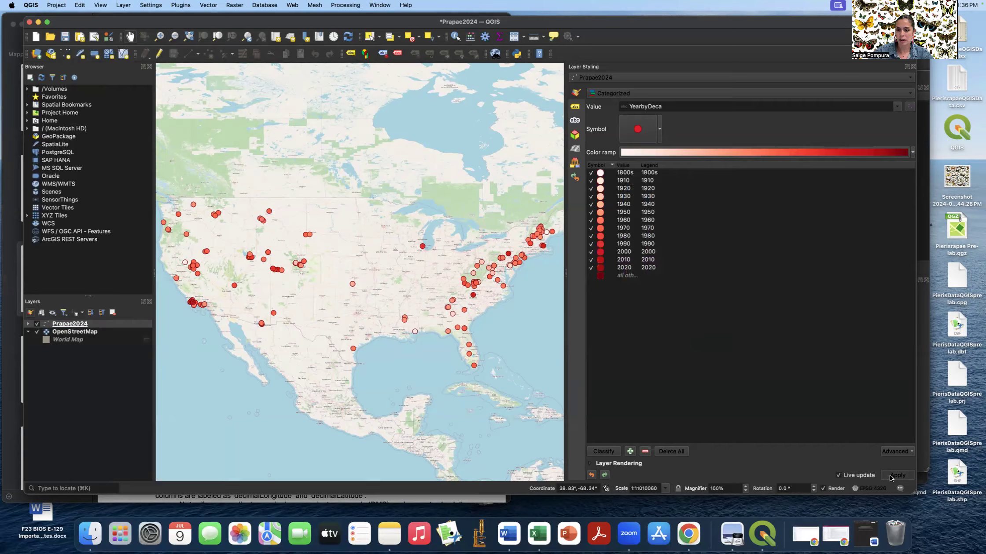
{"action": "left_click_drag", "start_coordinate": [778, 24], "coordinate": [764, 44]}
{"action": "left_click", "coordinate": [773, 31]}
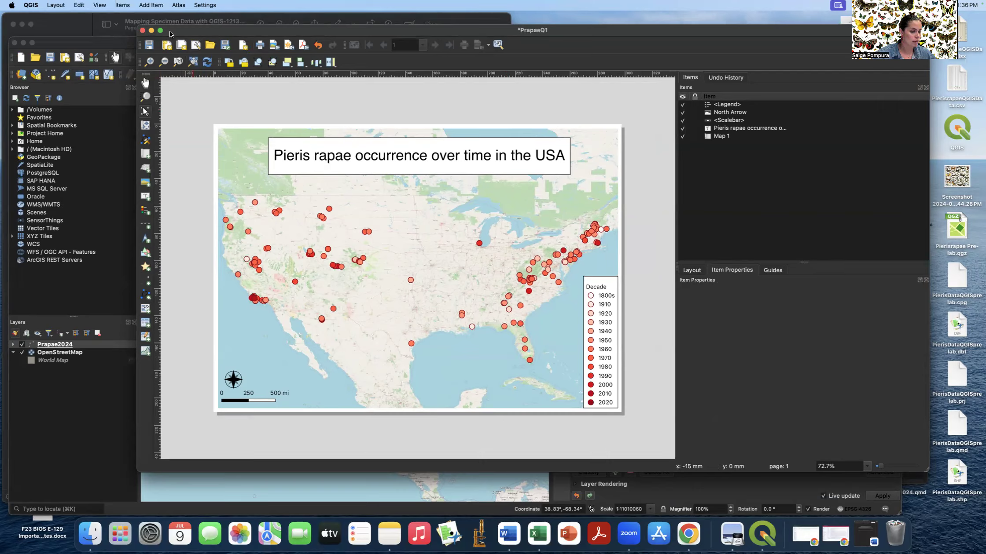
- Save the project, leaving the Map 1 item without a frame after toggling it on and off
{"action": "left_click", "coordinate": [150, 46]}
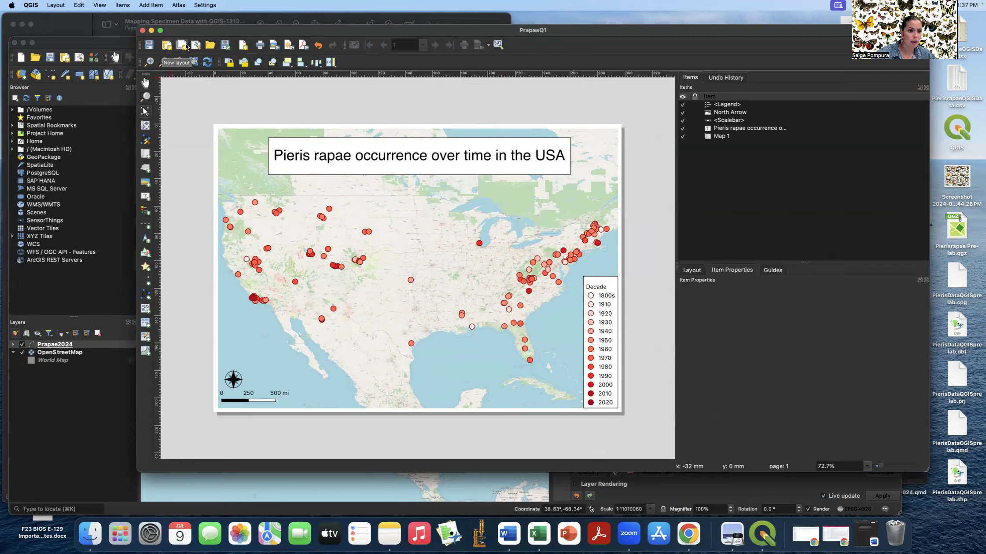
{"action": "left_click", "coordinate": [235, 134]}
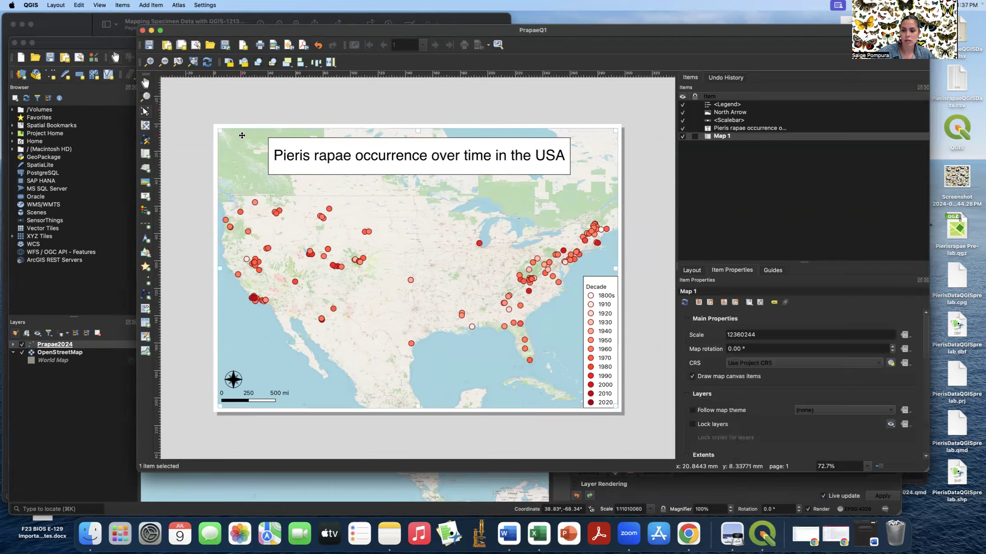
{"action": "scroll", "coordinate": [772, 398], "scroll_direction": "down", "scroll_amount": 10}
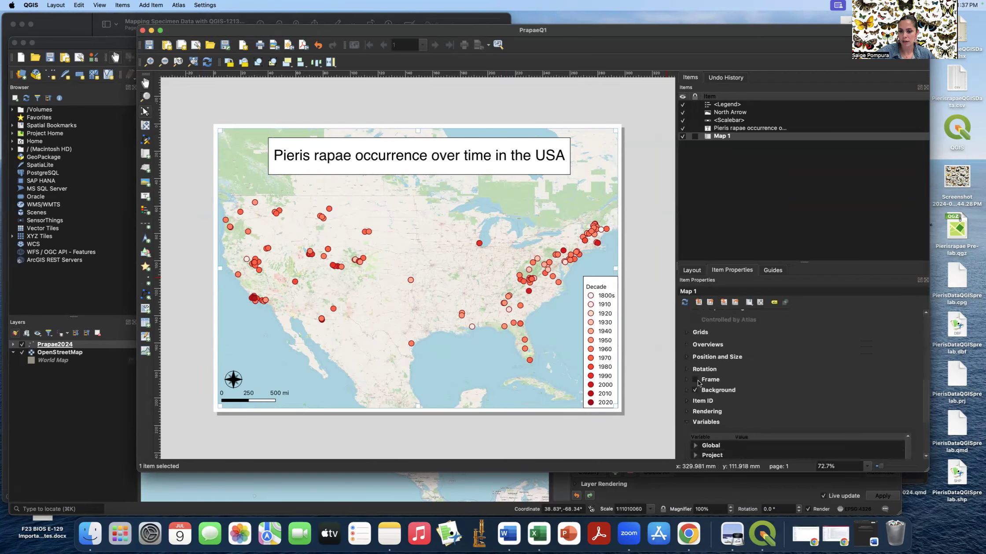
{"action": "left_click", "coordinate": [695, 380]}
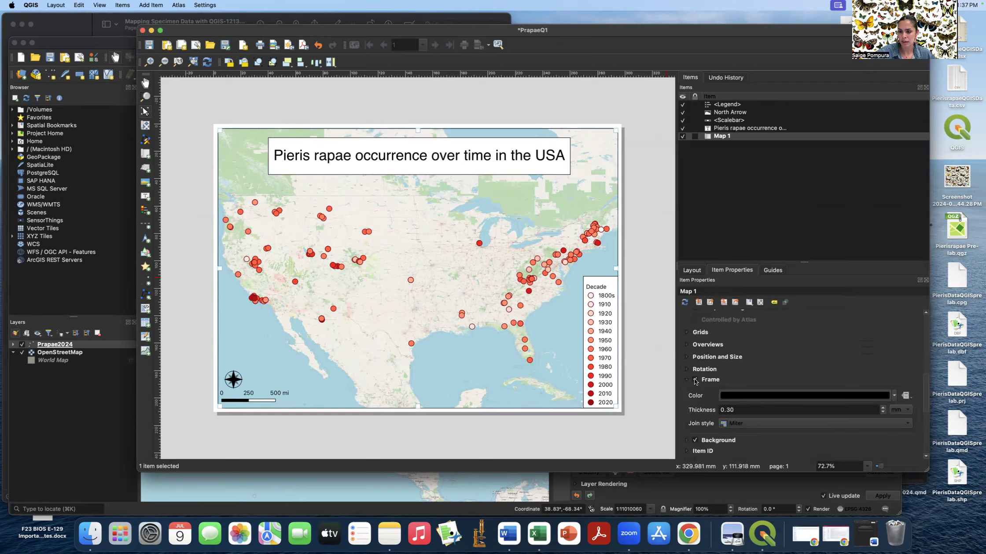
{"action": "left_click", "coordinate": [695, 380]}
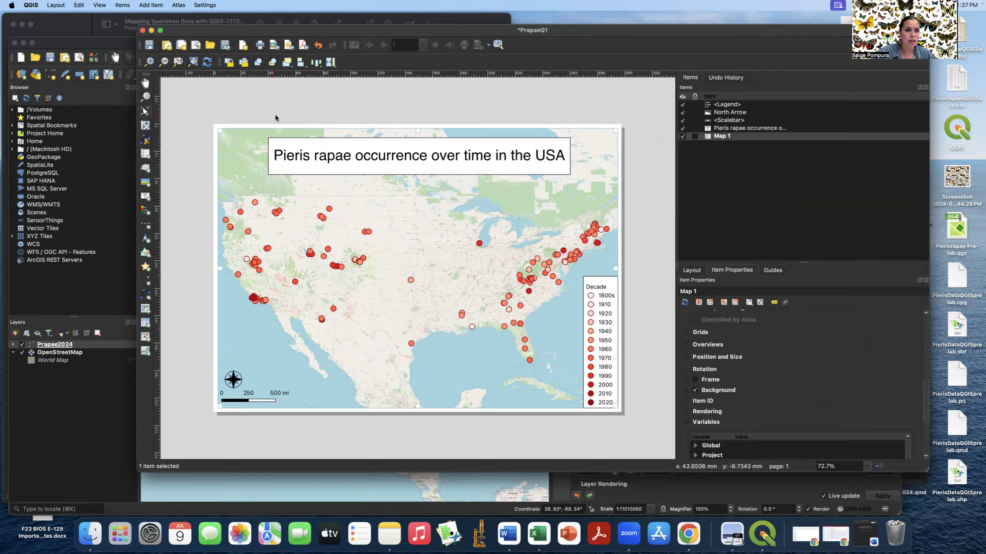
{"action": "left_click", "coordinate": [254, 102]}
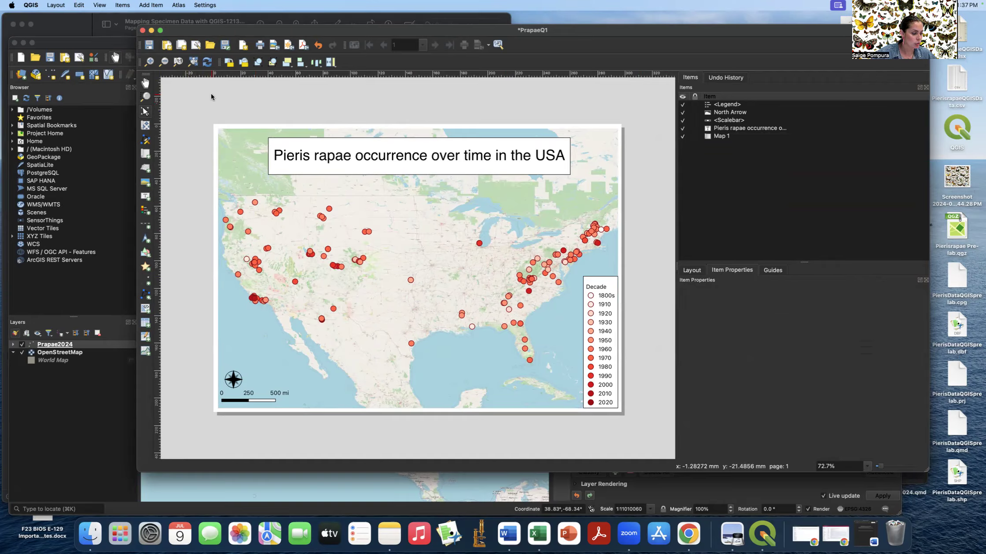
- Export the layout to the Desktop as PrapaeQ1.jpg at 300 dpi, then return to Word
{"action": "left_click", "coordinate": [57, 5]}
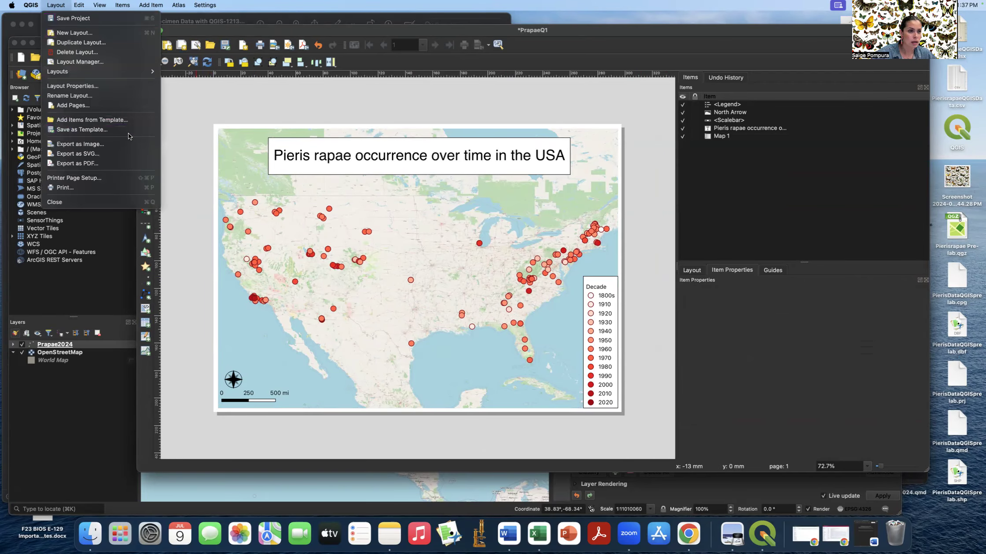
{"action": "left_click", "coordinate": [86, 147]}
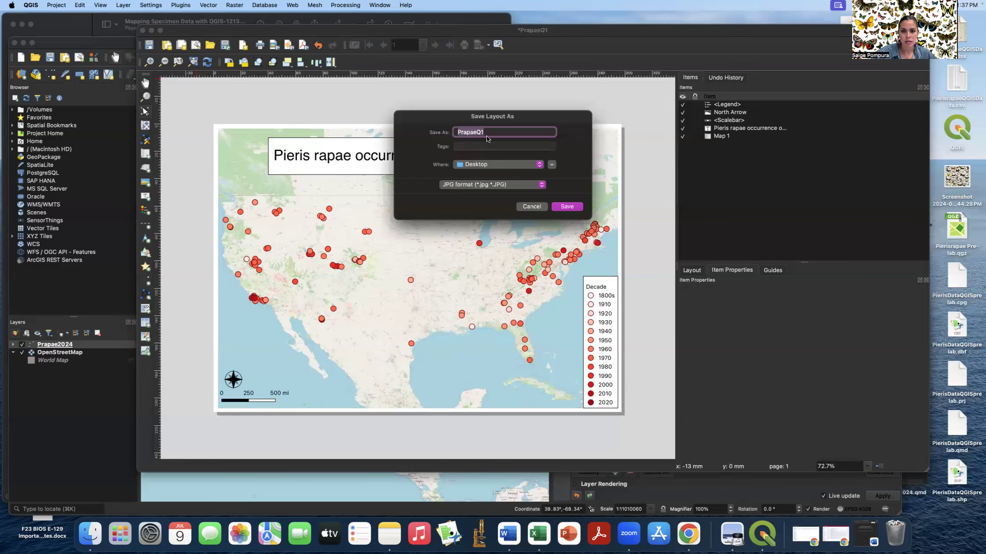
{"action": "left_click", "coordinate": [501, 186]}
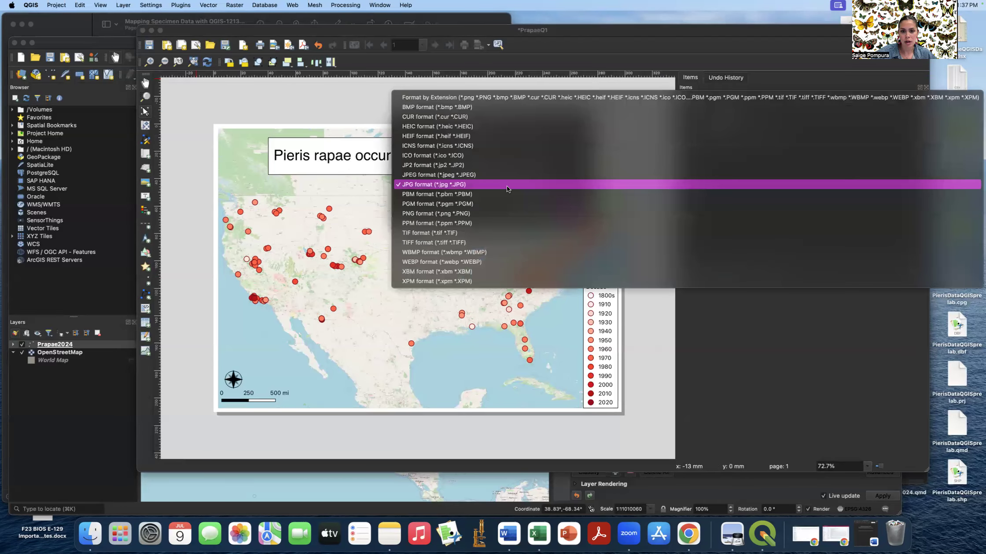
{"action": "left_click", "coordinate": [464, 185]}
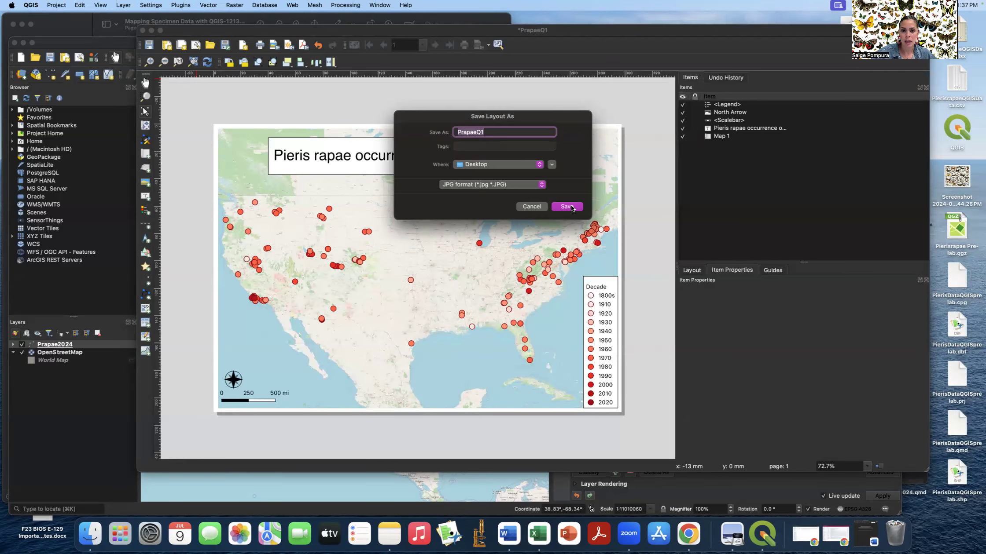
{"action": "left_click", "coordinate": [570, 207]}
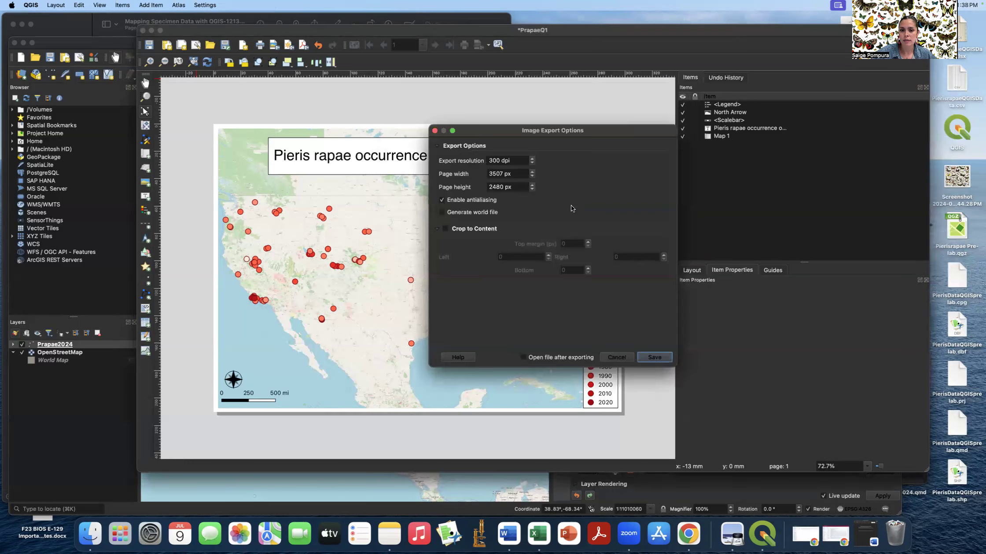
{"action": "left_click", "coordinate": [655, 357]}
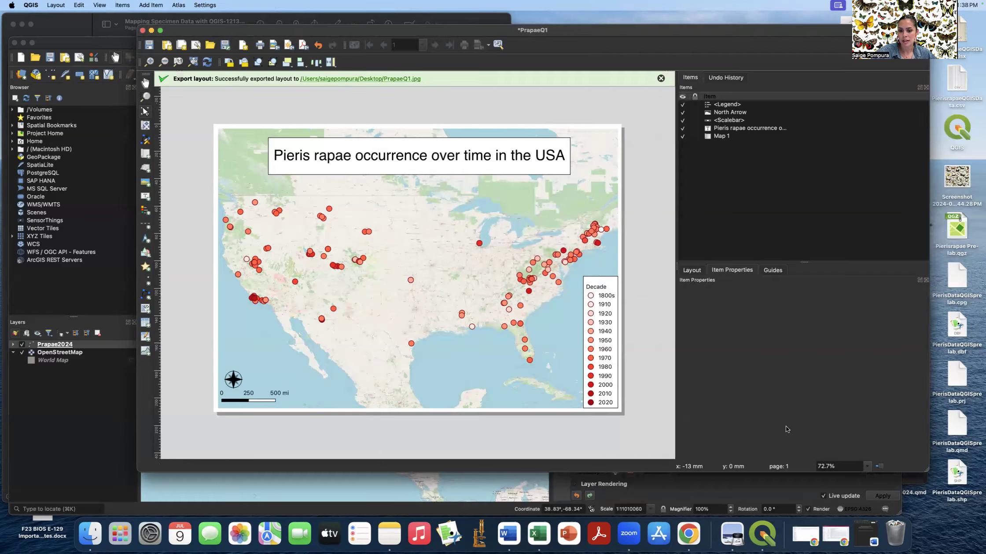
{"action": "left_click", "coordinate": [865, 539]}
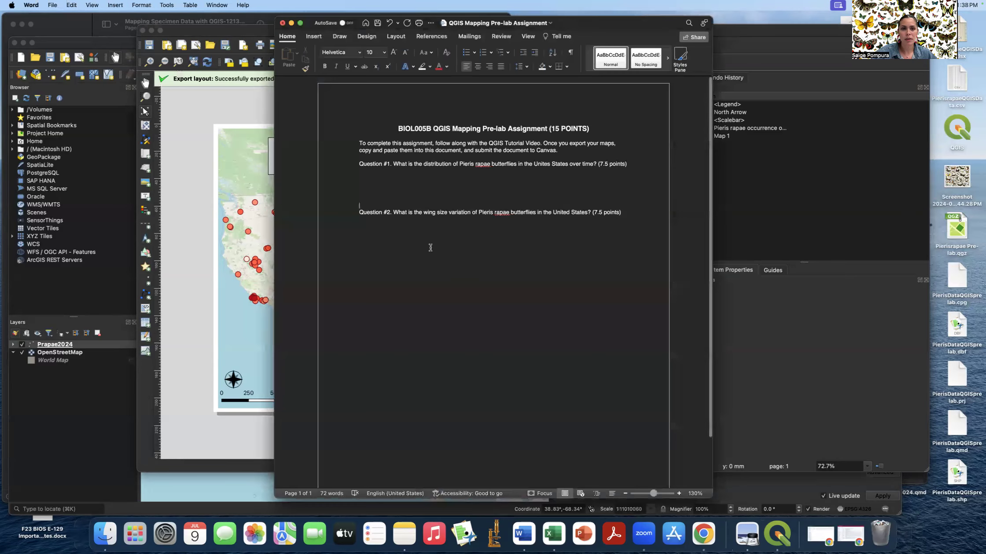
- Place the cursor under Question #1 and try Picture from File, closing the picker unused
{"action": "left_click", "coordinate": [386, 173]}
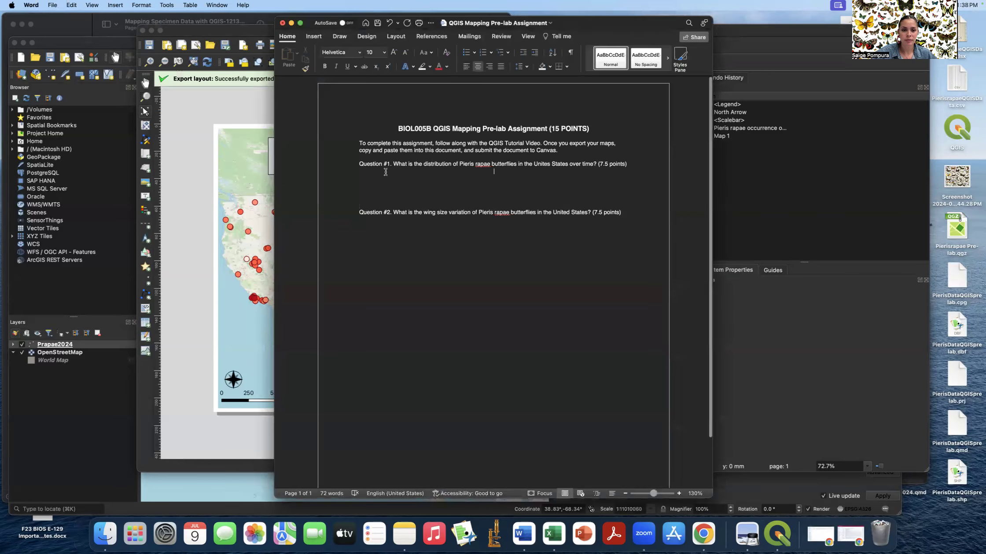
{"action": "left_click", "coordinate": [314, 36]}
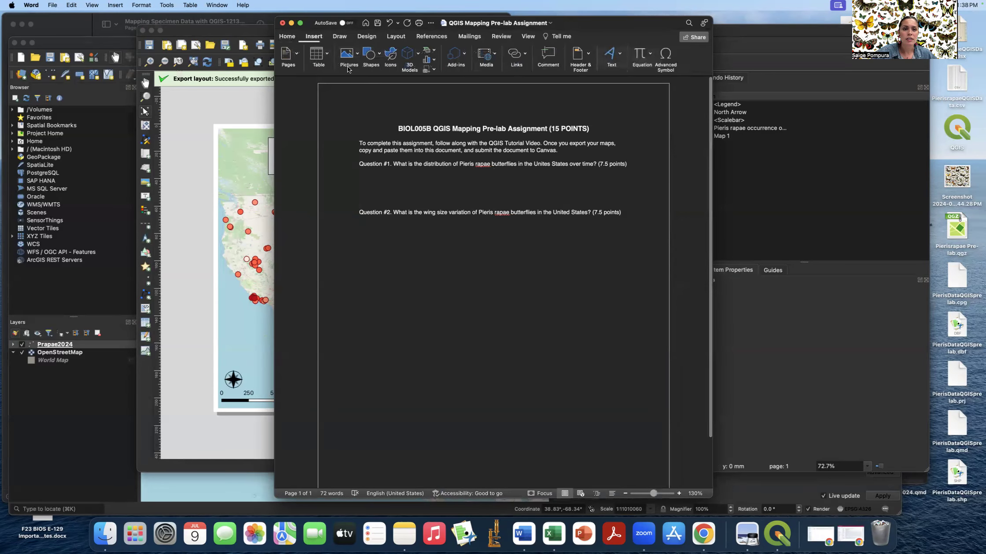
{"action": "left_click", "coordinate": [348, 54]}
{"action": "left_click", "coordinate": [372, 79]}
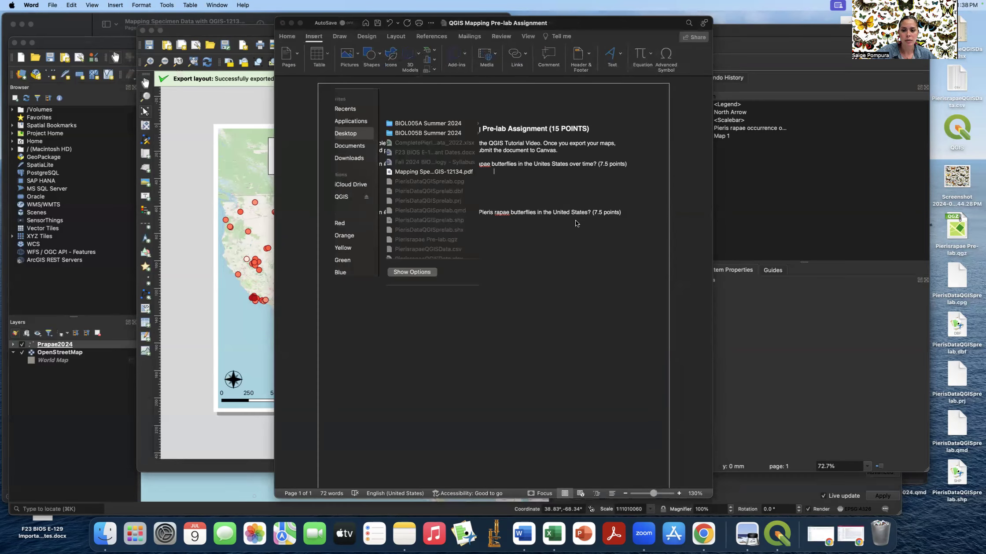
{"action": "left_click", "coordinate": [602, 271]}
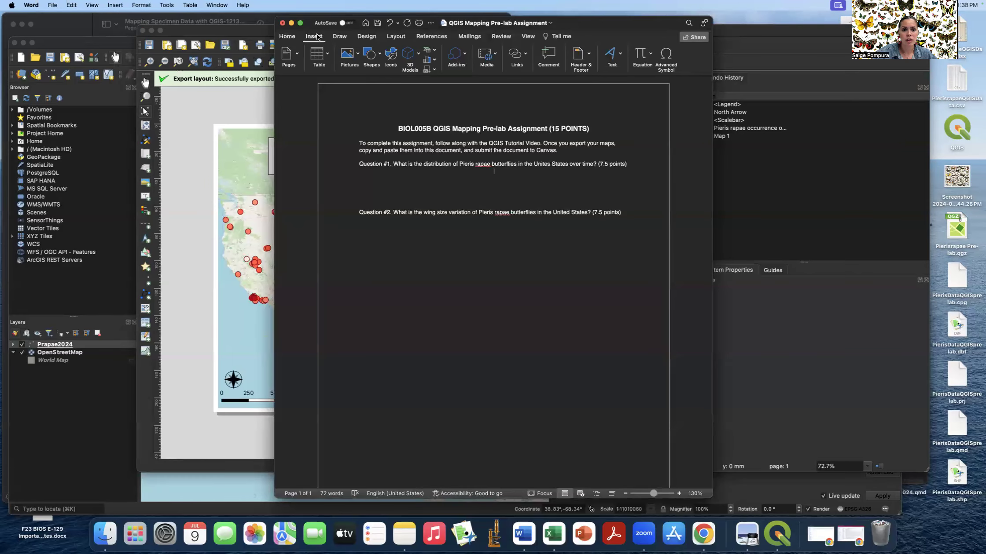
- Insert PrapaeQ1.jpg from the Desktop and shrink it to about 5.18 by 3.65 inches
{"action": "left_click", "coordinate": [355, 54]}
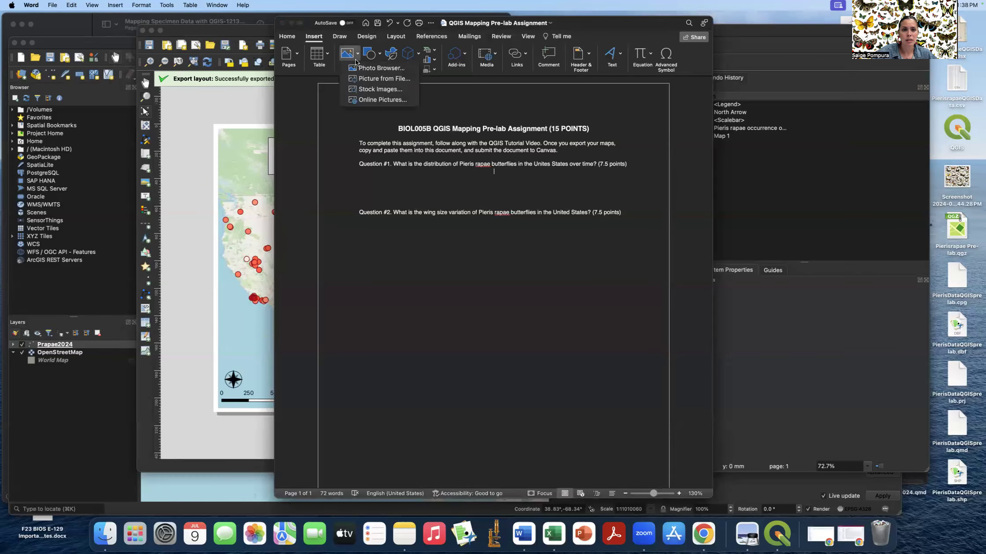
{"action": "left_click", "coordinate": [370, 79]}
{"action": "scroll", "coordinate": [442, 169], "scroll_direction": "down", "scroll_amount": 5}
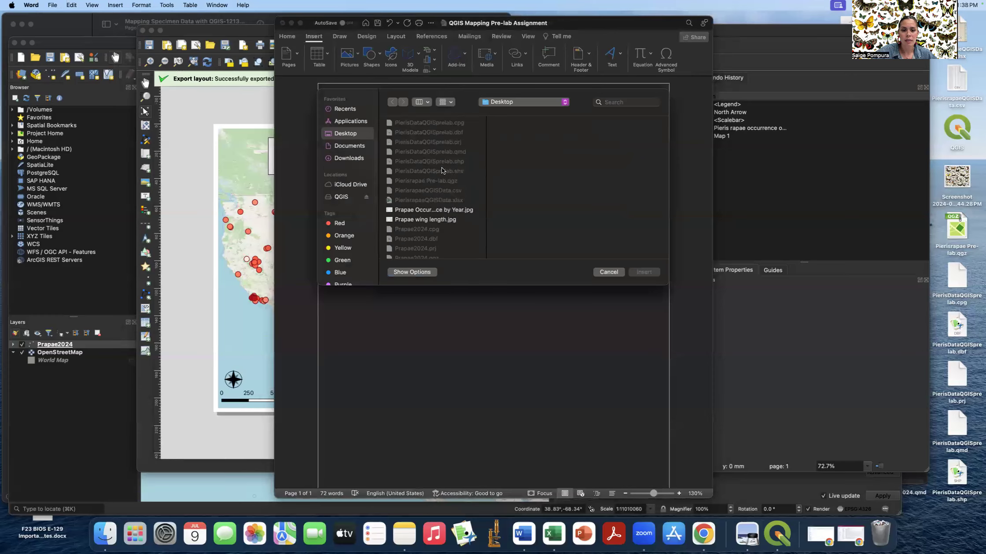
{"action": "scroll", "coordinate": [442, 169], "scroll_direction": "down", "scroll_amount": 3}
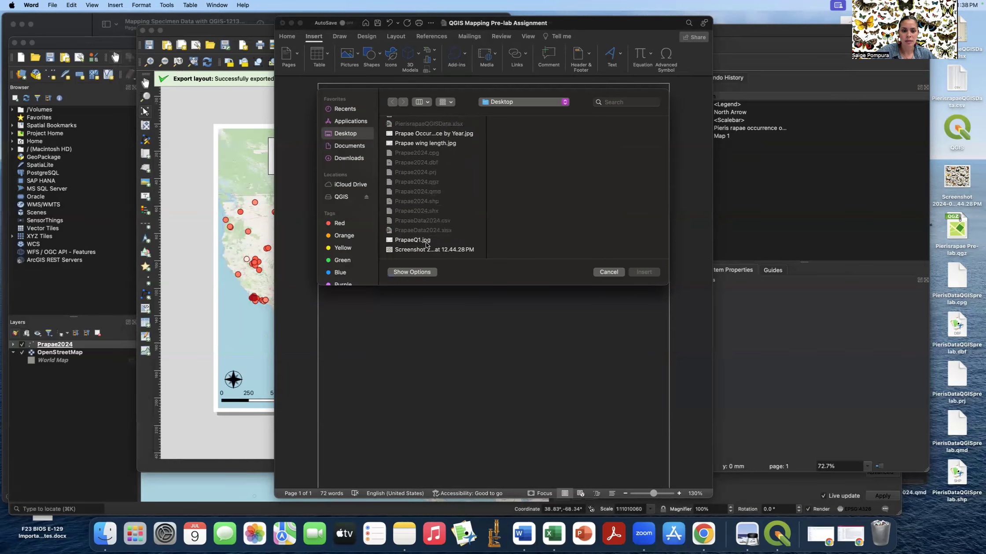
{"action": "left_click", "coordinate": [417, 241]}
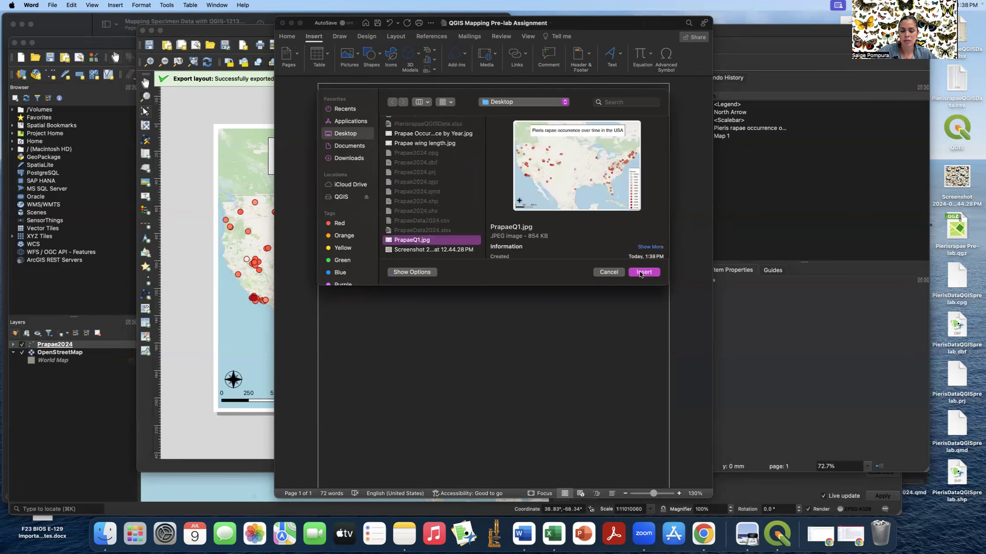
{"action": "left_click", "coordinate": [641, 273]}
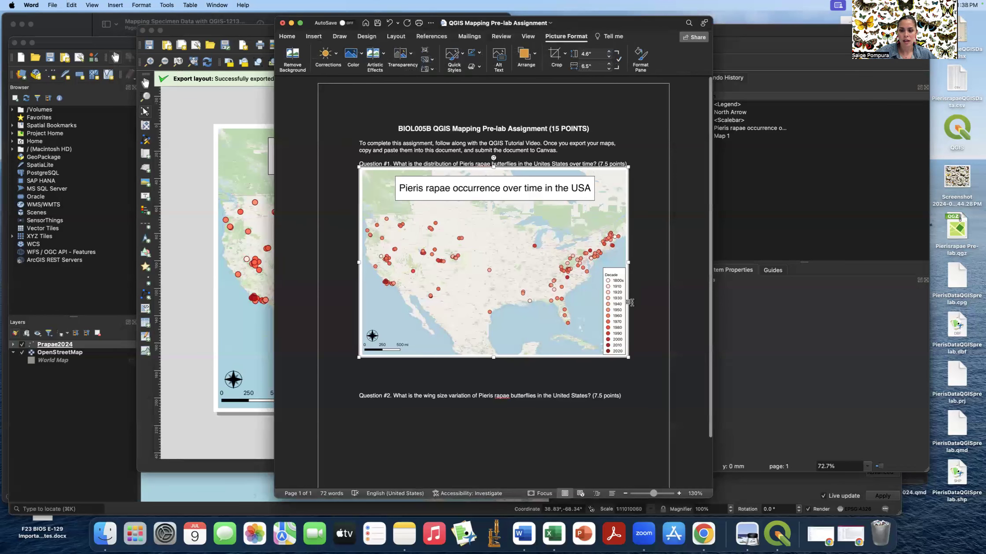
{"action": "left_click_drag", "start_coordinate": [628, 354], "coordinate": [544, 288]}
{"action": "left_click", "coordinate": [362, 219]}
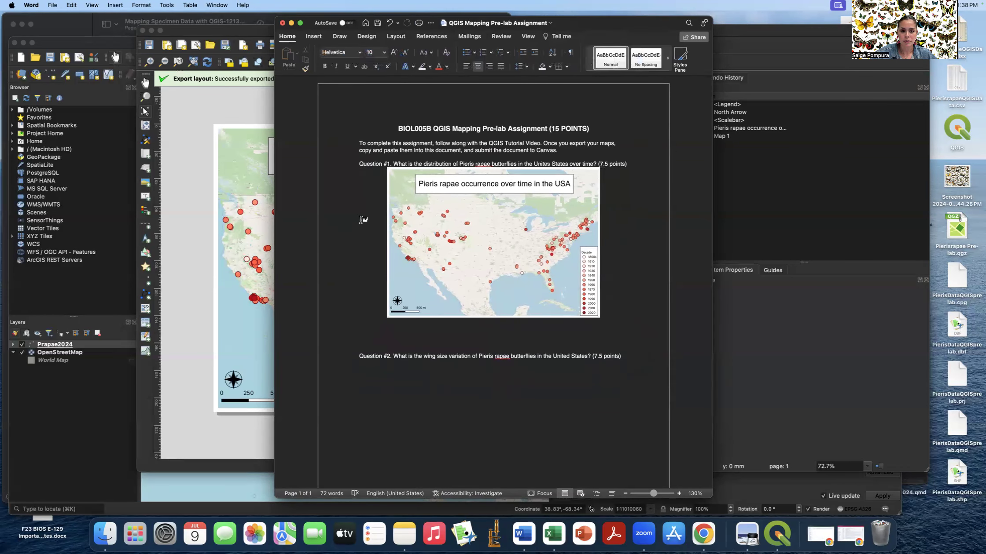
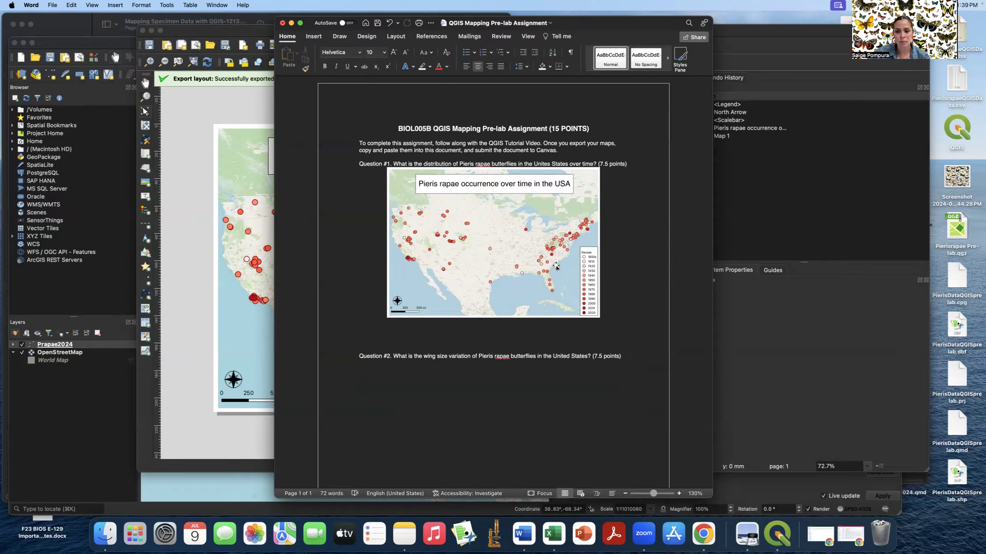
- Delete the blank lines below the map so Question #2 follows it, then minimize Word
{"action": "left_click", "coordinate": [367, 345]}
{"action": "key", "text": "BackSpace"}
{"action": "key", "text": "BackSpace"}
{"action": "key", "text": "BackSpace"}
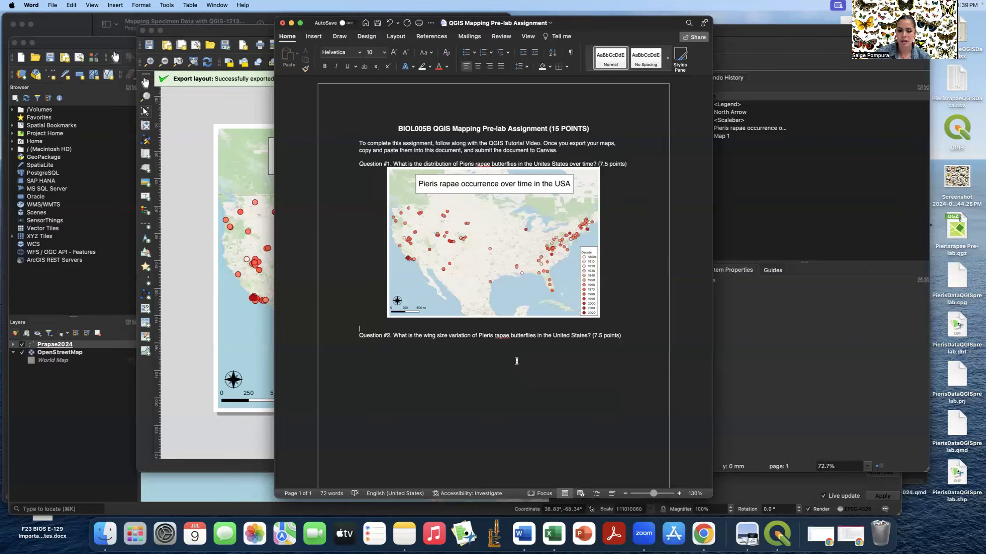
{"action": "left_click", "coordinate": [291, 23]}
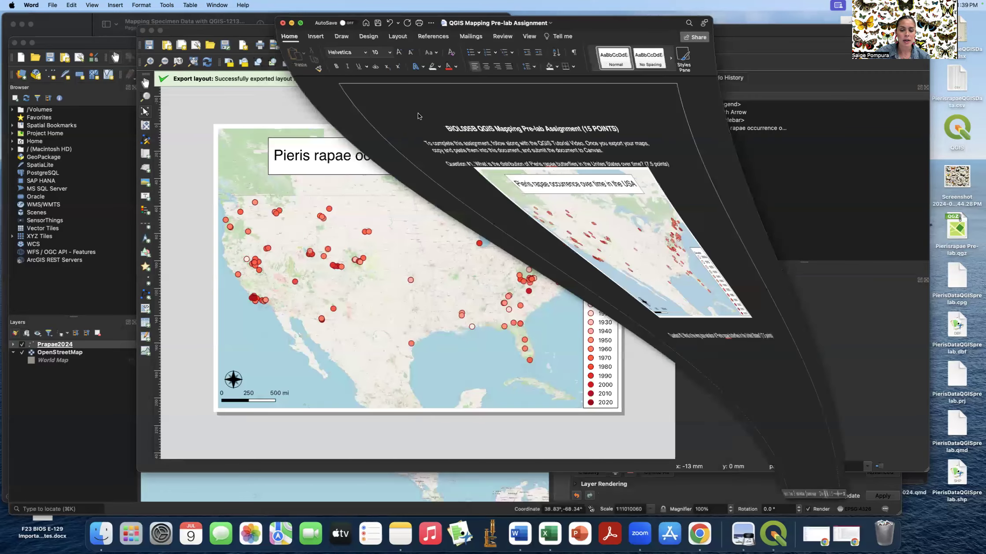
- Close the PrapaeQ1 print layout and open the Layer Styling panel for Prapae2024
{"action": "left_click", "coordinate": [143, 31]}
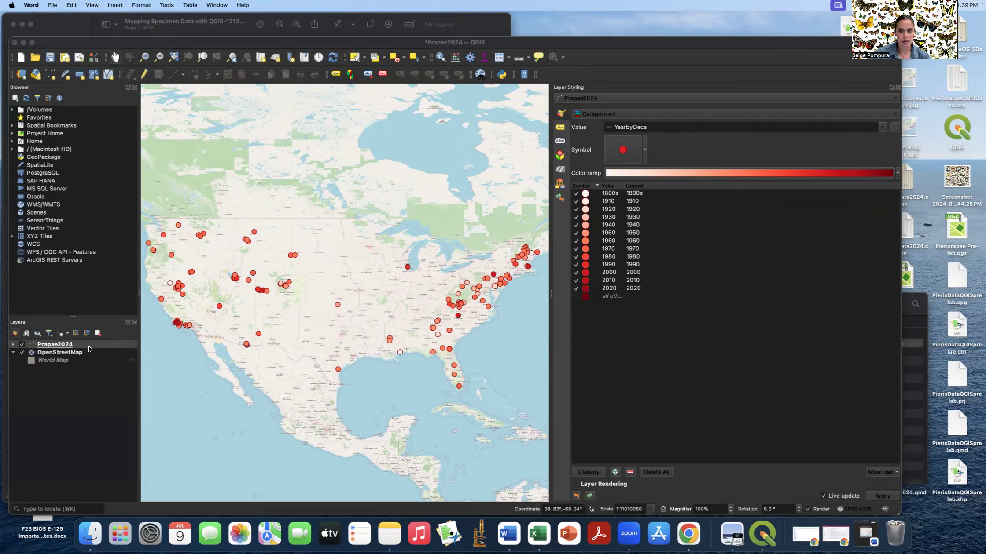
{"action": "left_click", "coordinate": [898, 88]}
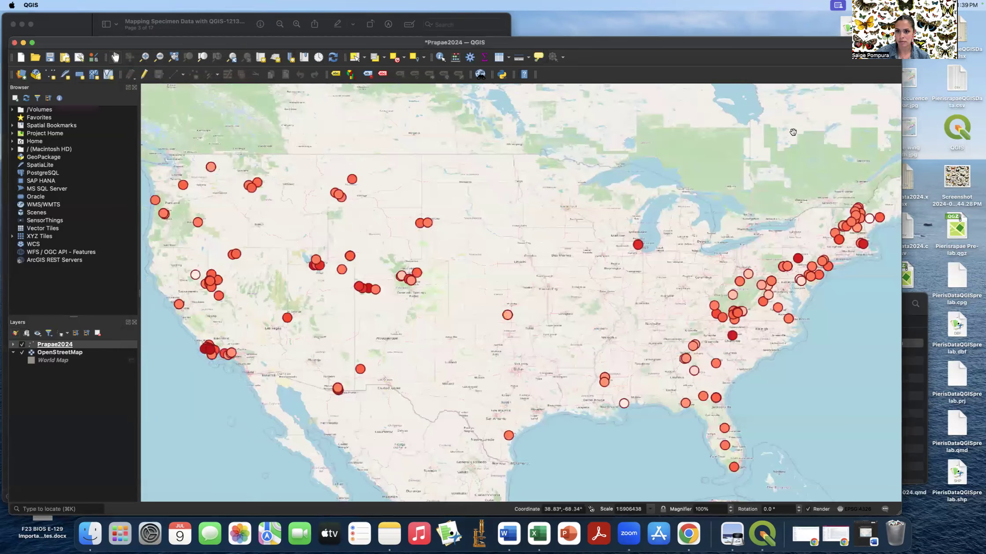
{"action": "left_click", "coordinate": [106, 346]}
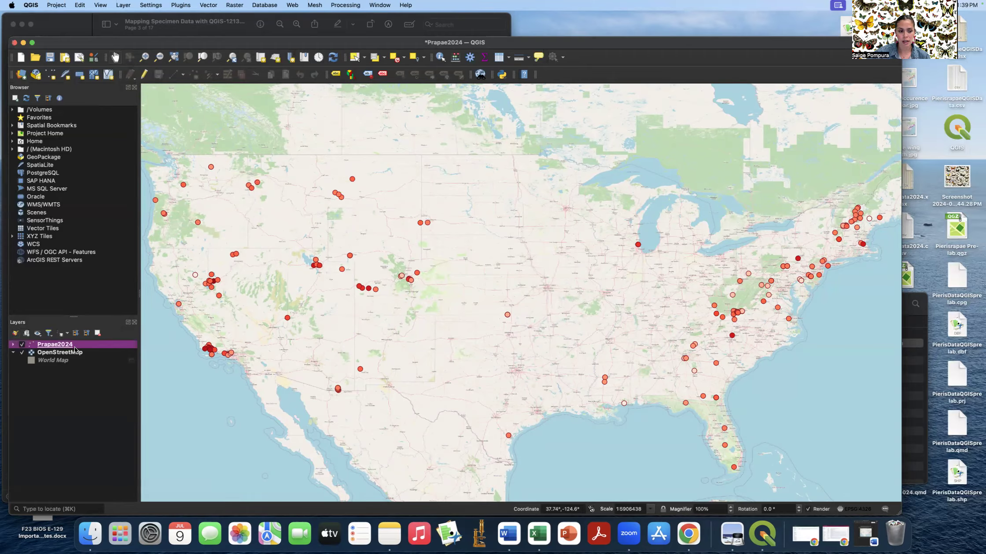
{"action": "right_click", "coordinate": [88, 348]}
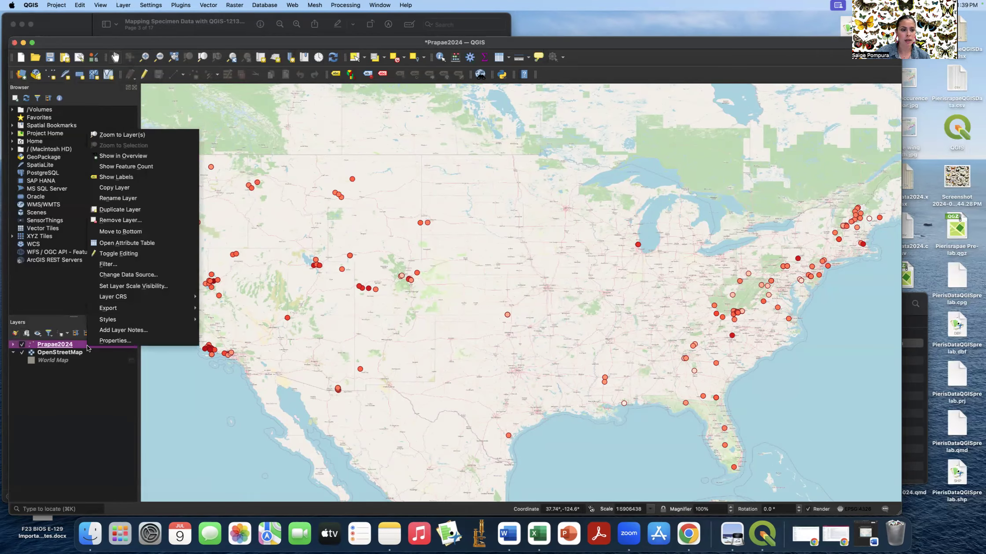
{"action": "left_click", "coordinate": [86, 347]}
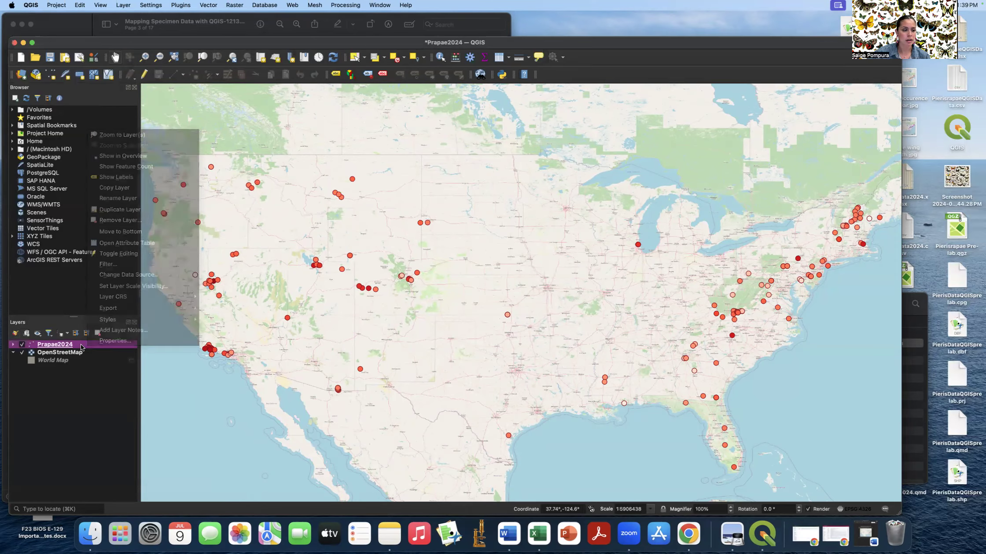
{"action": "left_click", "coordinate": [17, 334]}
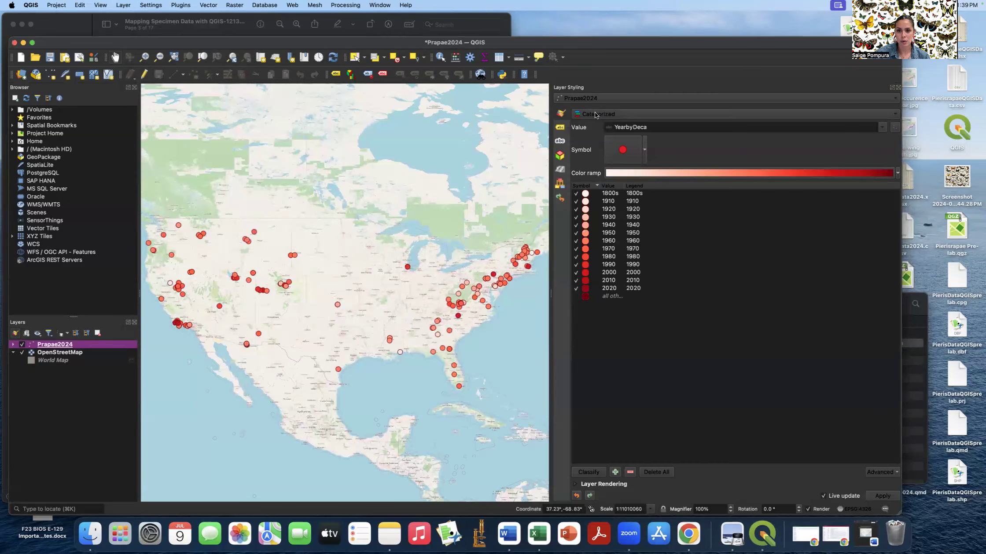
- Categorize Prapae2024 by the WIsize field, replacing the decade classes with large, medium and small
{"action": "left_click", "coordinate": [882, 128]}
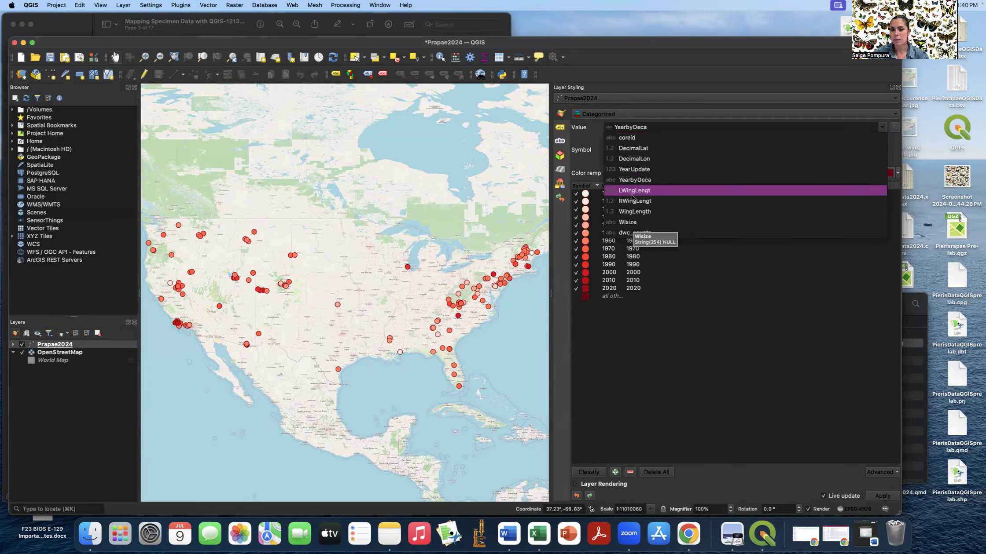
{"action": "left_click", "coordinate": [631, 224]}
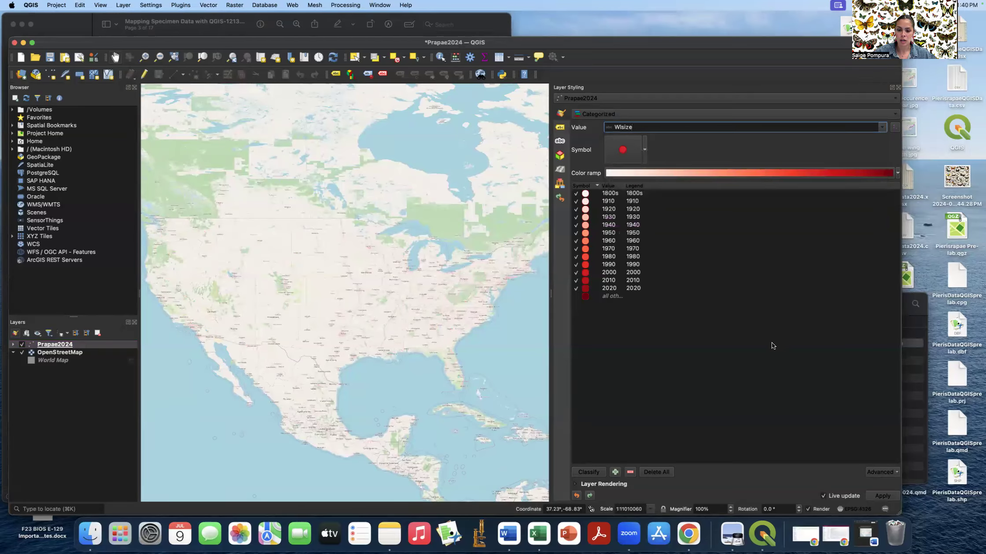
{"action": "left_click", "coordinate": [593, 472]}
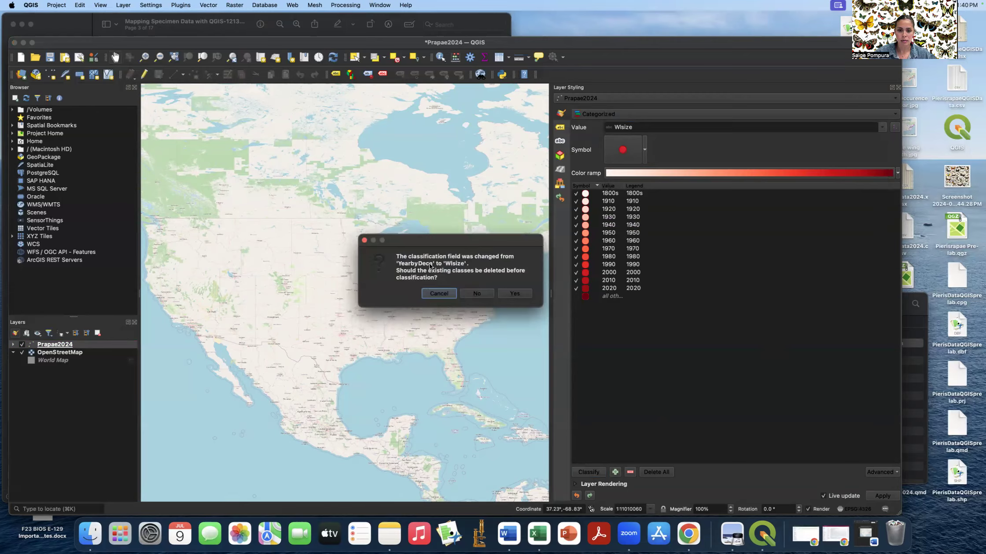
{"action": "left_click", "coordinate": [513, 294]}
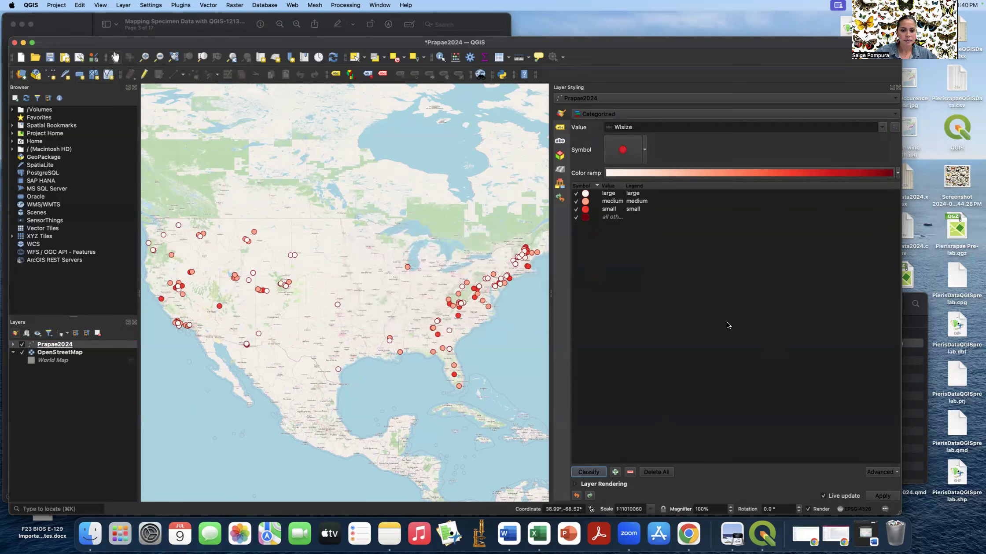
{"action": "left_click", "coordinate": [576, 218]}
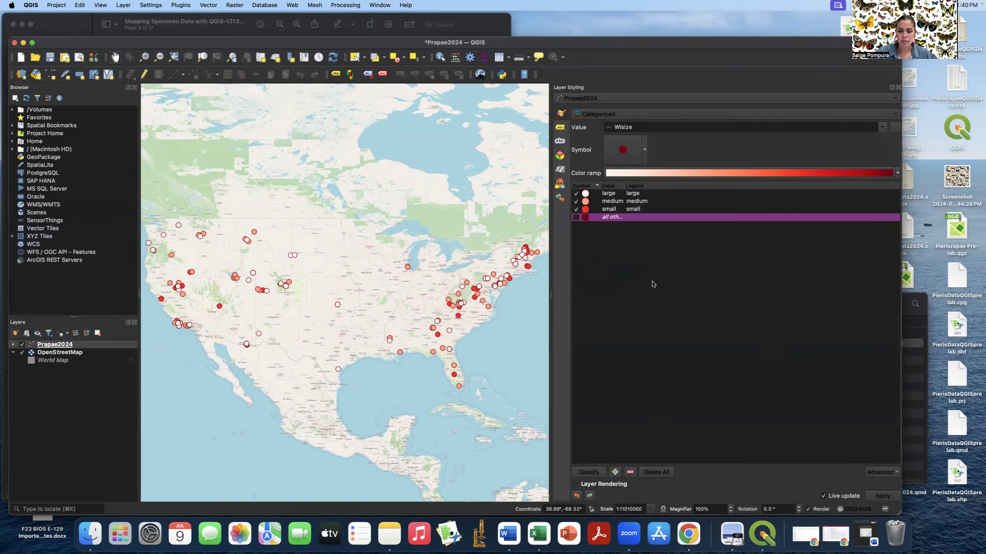
- Delete the 'all others' class and give the large class's Simple Marker a blue fill and outline
{"action": "left_click", "coordinate": [630, 472]}
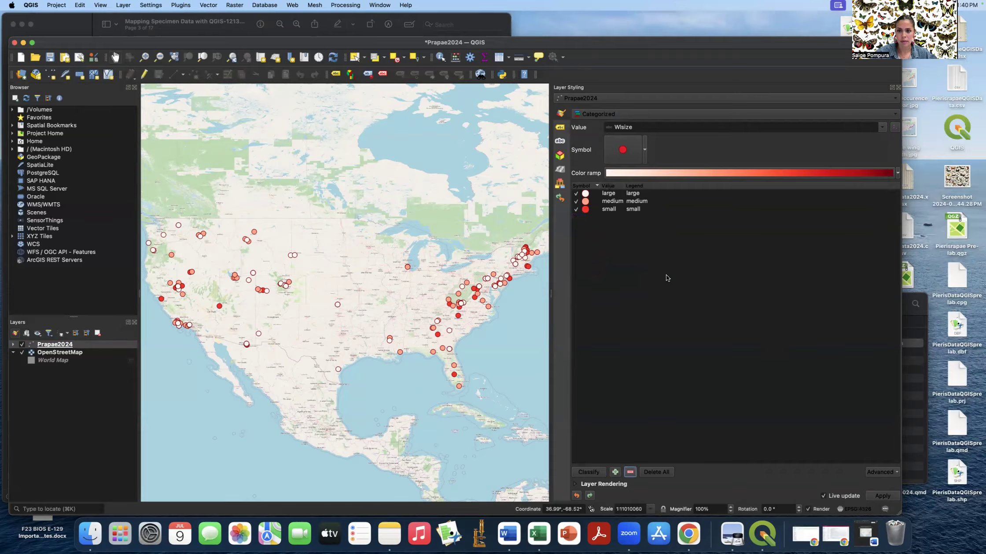
{"action": "double_click", "coordinate": [584, 195]}
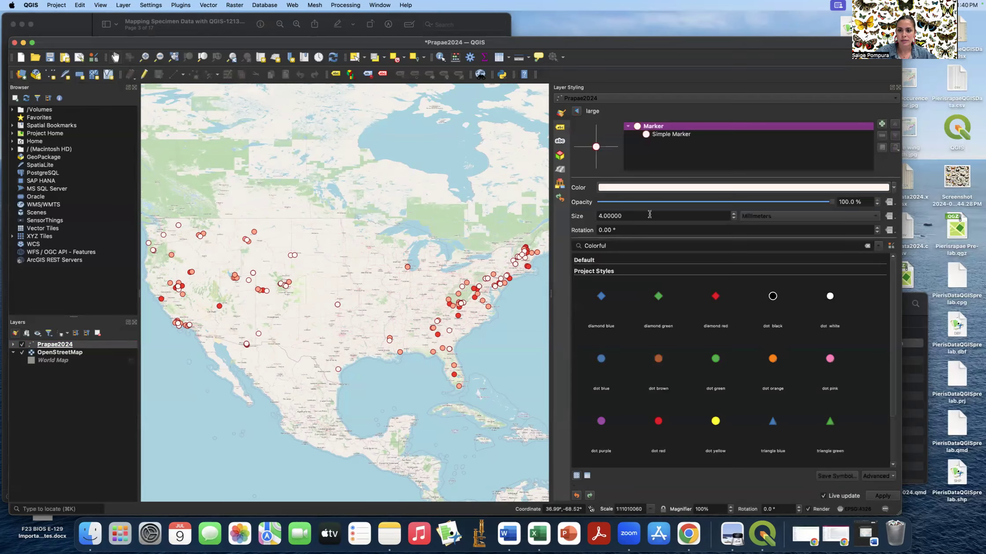
{"action": "left_click", "coordinate": [653, 135]}
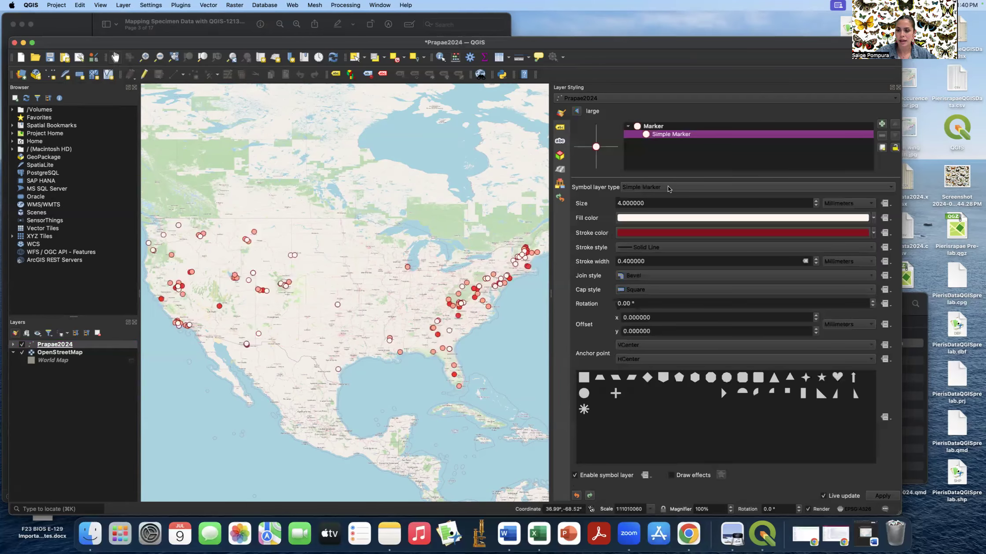
{"action": "left_click", "coordinate": [706, 218]}
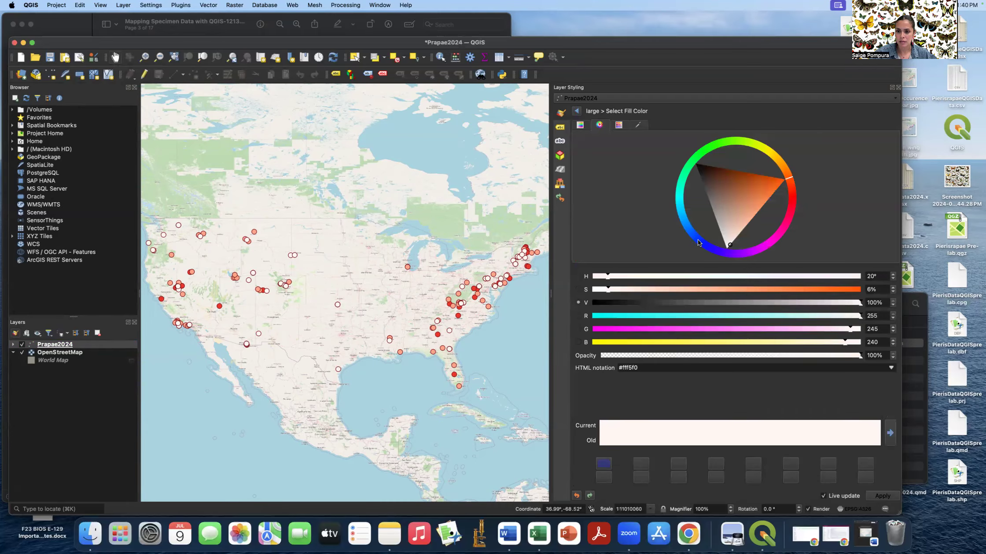
{"action": "left_click_drag", "start_coordinate": [698, 242], "coordinate": [703, 237]}
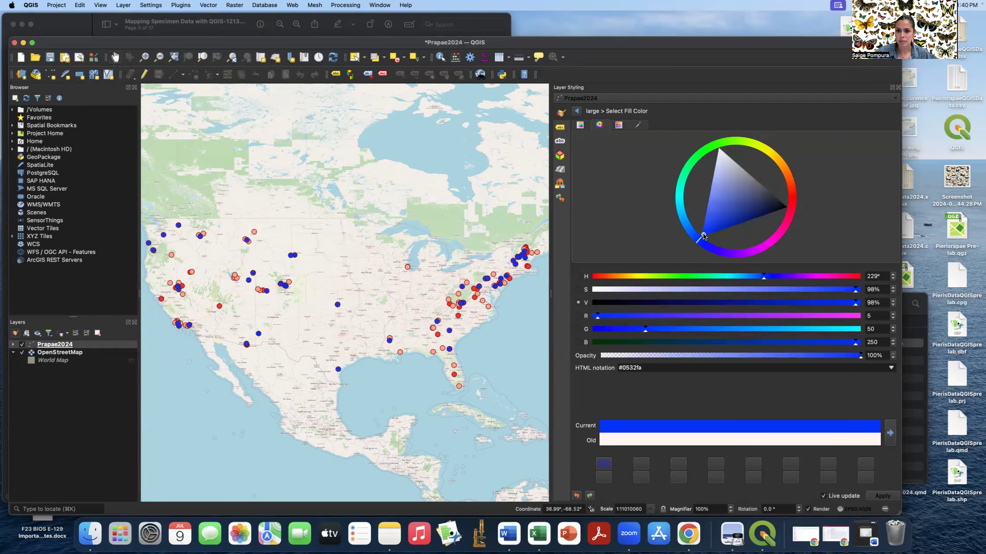
{"action": "left_click", "coordinate": [577, 111]}
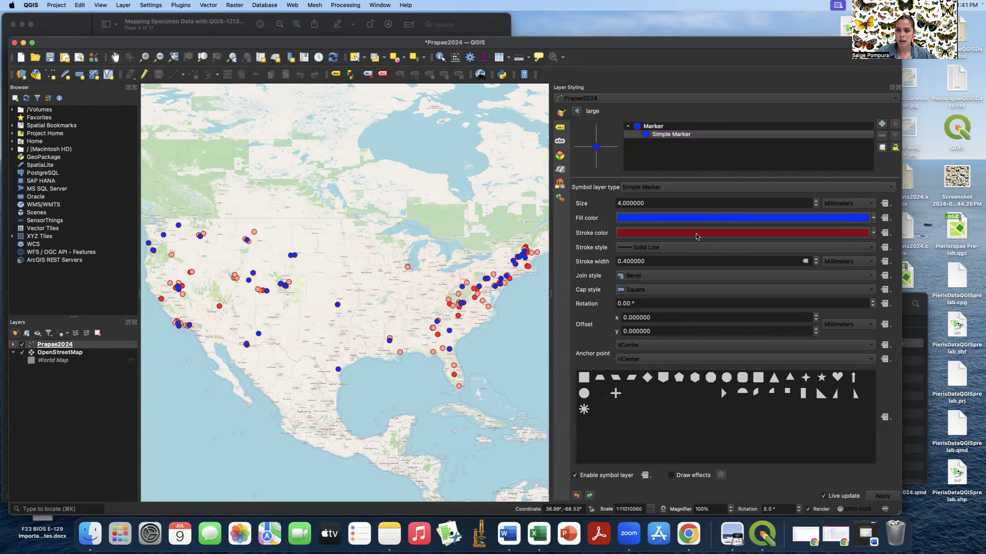
{"action": "left_click", "coordinate": [696, 234]}
{"action": "left_click", "coordinate": [697, 237]}
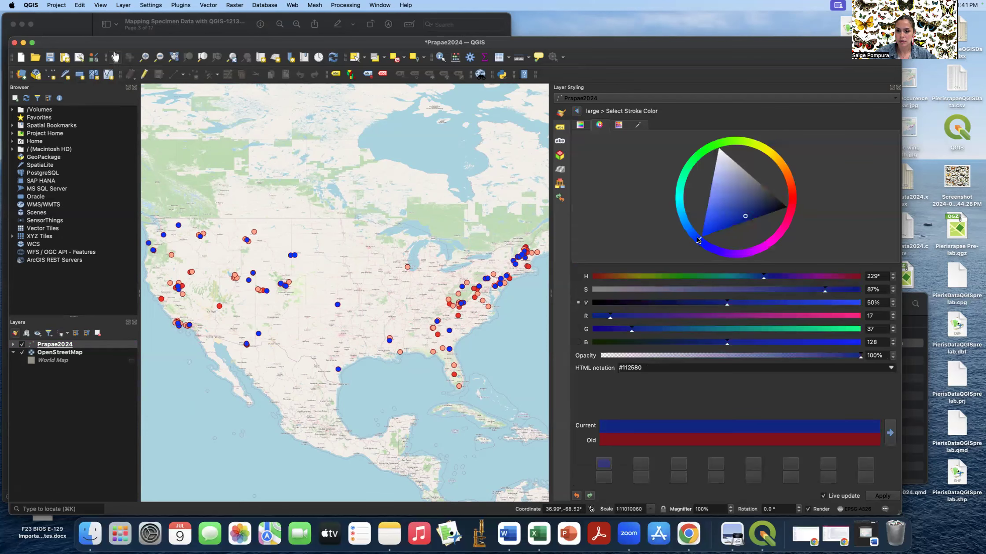
{"action": "left_click", "coordinate": [704, 234]}
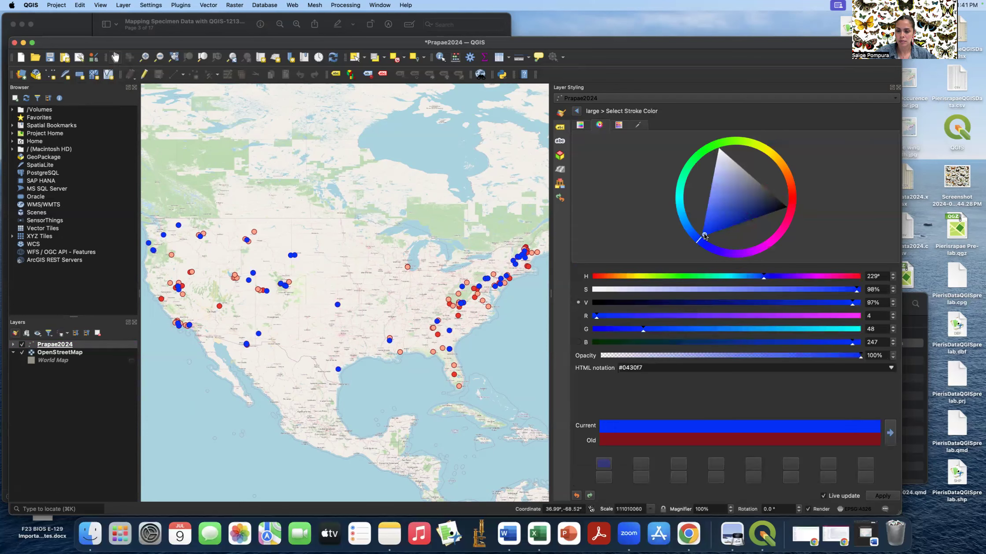
{"action": "left_click", "coordinate": [577, 112]}
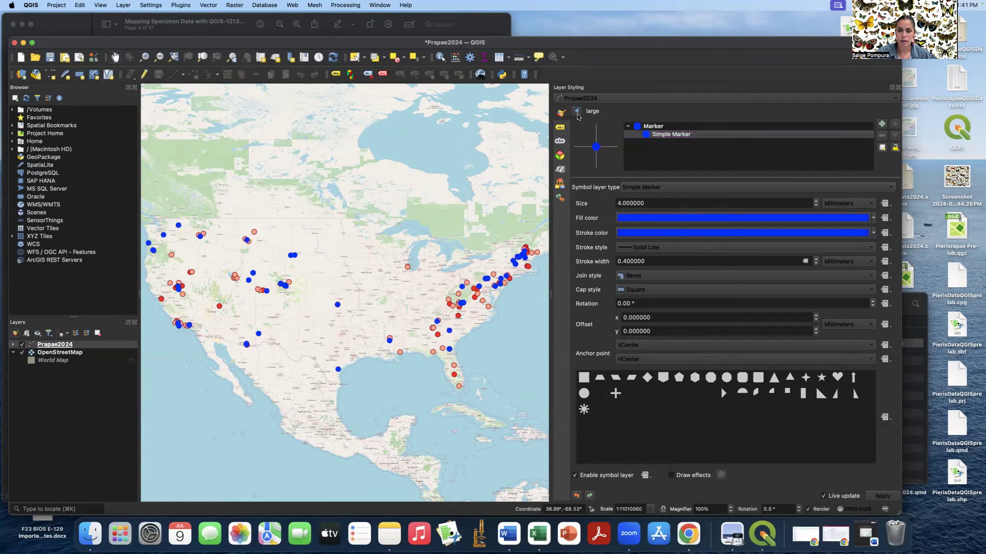
{"action": "left_click", "coordinate": [577, 111]}
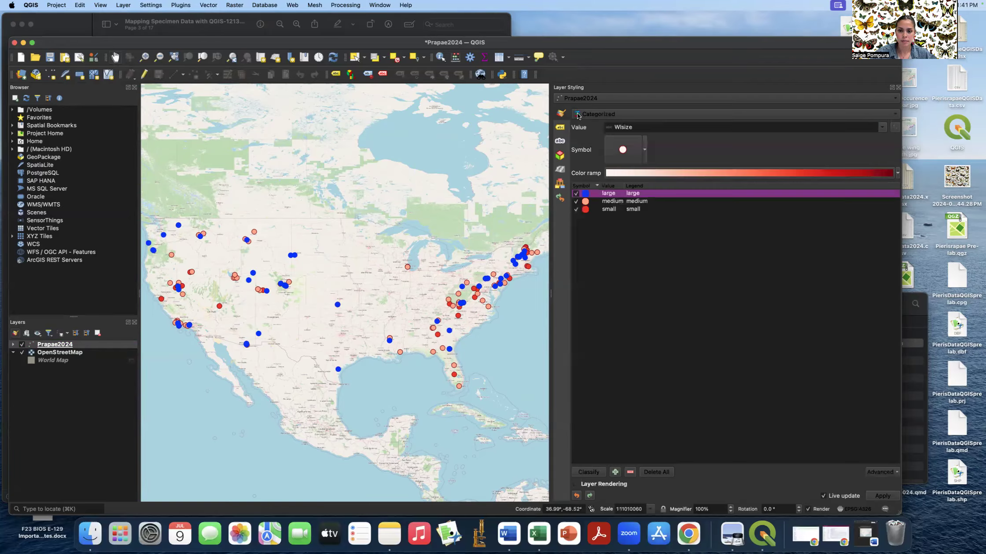
- Set the medium class marker's fill and stroke colour to orange
{"action": "left_click", "coordinate": [603, 201]}
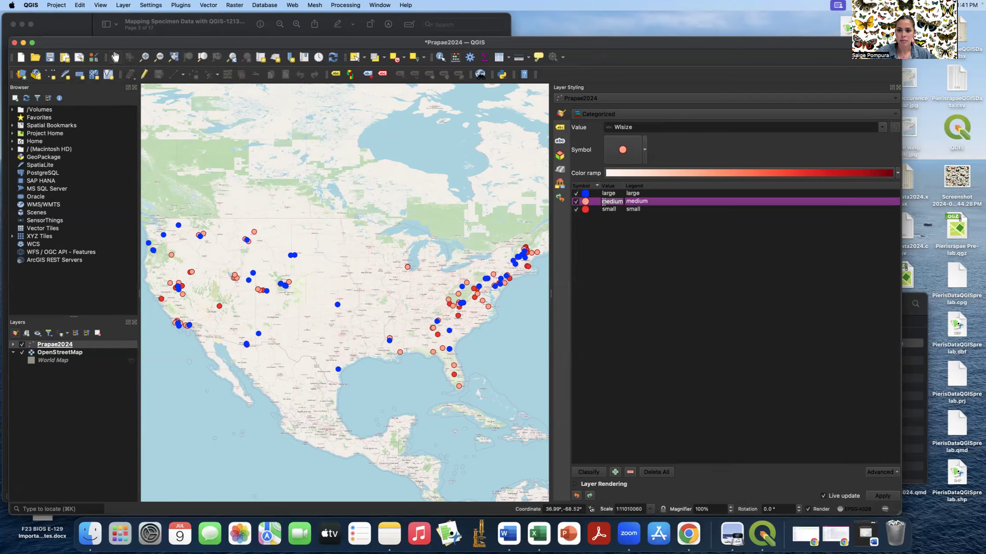
{"action": "double_click", "coordinate": [595, 205]}
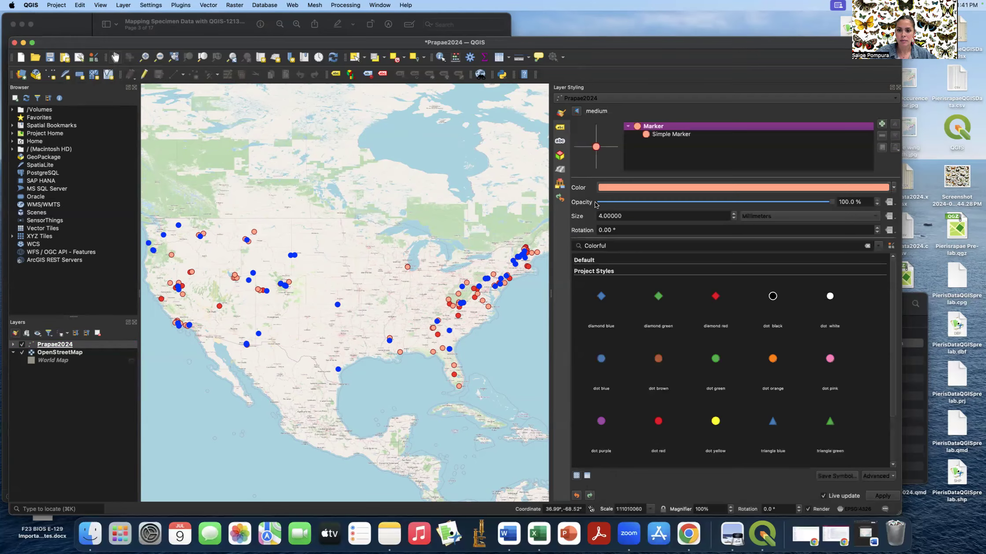
{"action": "left_click", "coordinate": [653, 135]}
{"action": "left_click", "coordinate": [656, 216]}
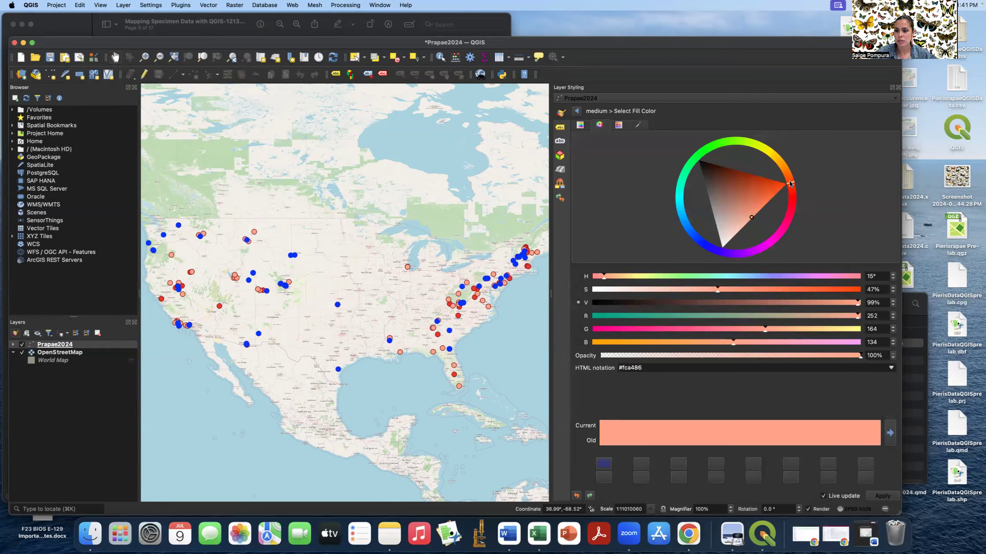
{"action": "left_click_drag", "start_coordinate": [788, 181], "coordinate": [789, 178]}
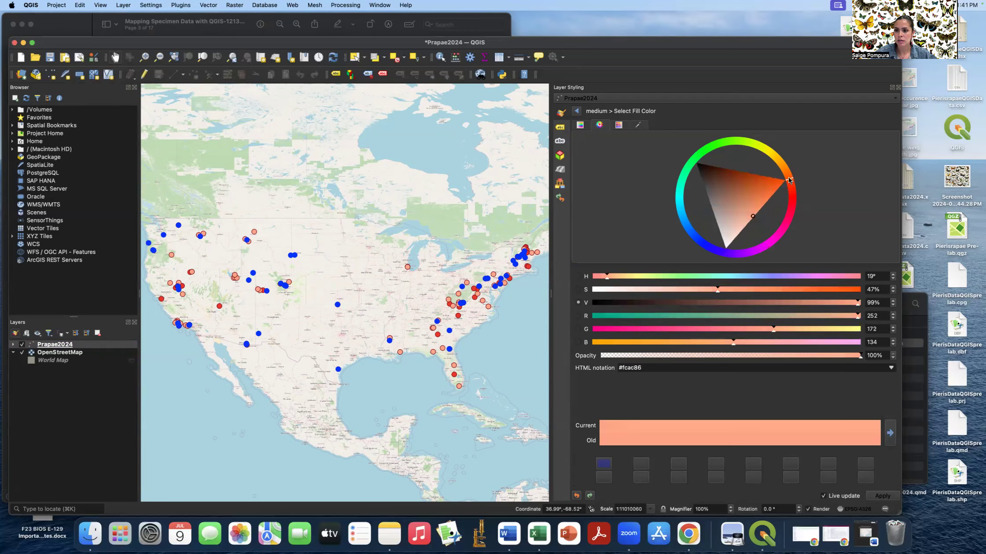
{"action": "left_click", "coordinate": [779, 183]}
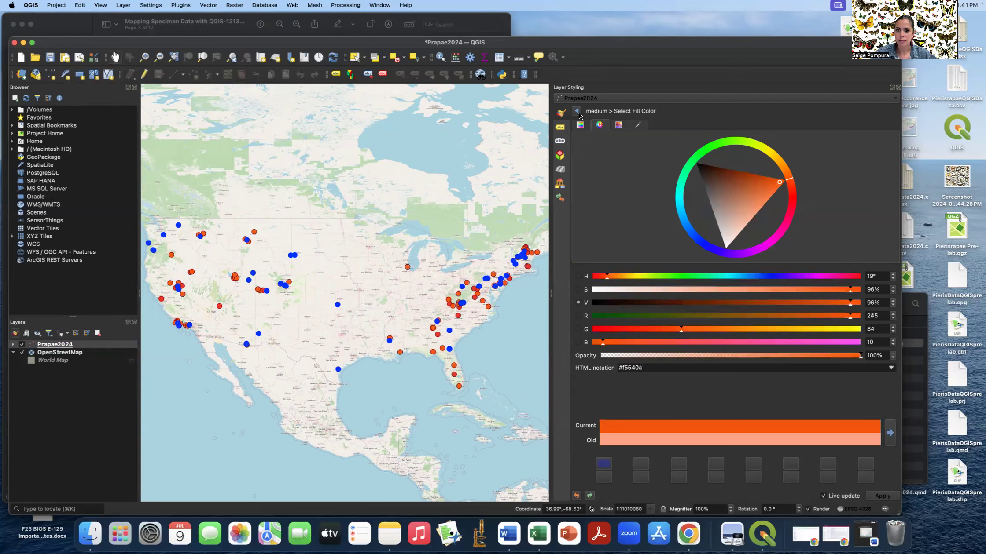
{"action": "left_click", "coordinate": [577, 113]}
{"action": "left_click", "coordinate": [697, 234]}
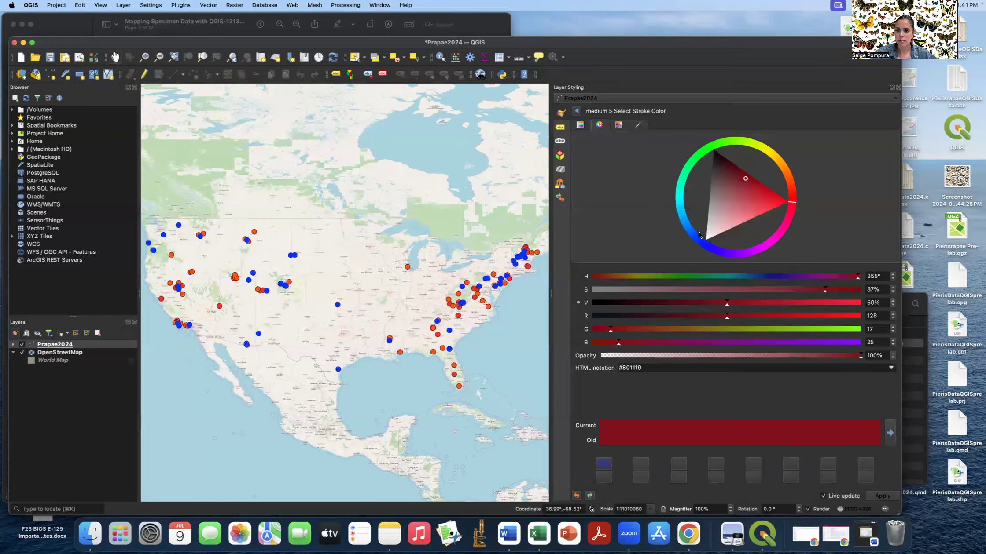
{"action": "left_click", "coordinate": [787, 181]}
{"action": "left_click", "coordinate": [779, 182]}
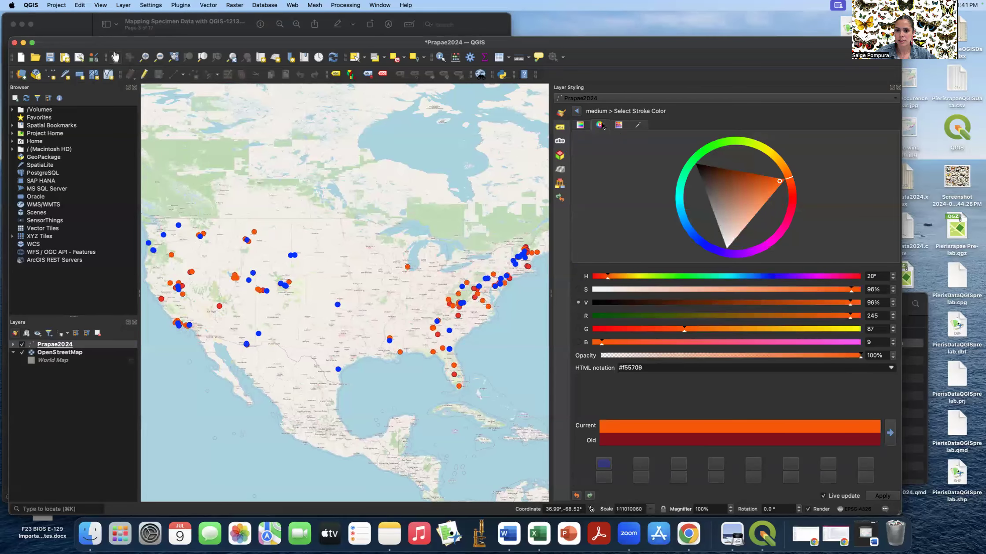
{"action": "left_click", "coordinate": [578, 112]}
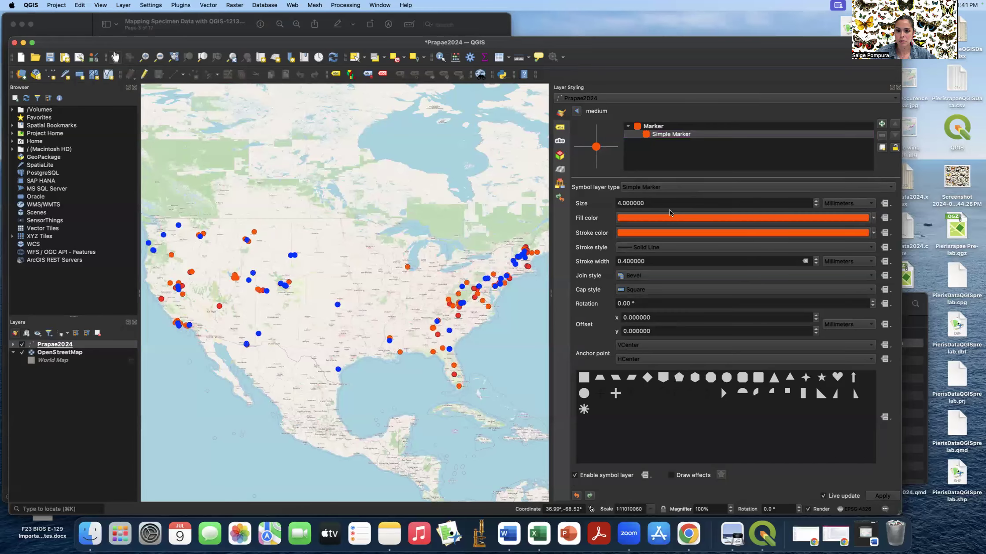
{"action": "left_click", "coordinate": [577, 112]}
- Set the small class marker's fill and stroke colour to magenta
{"action": "left_click", "coordinate": [624, 210]}
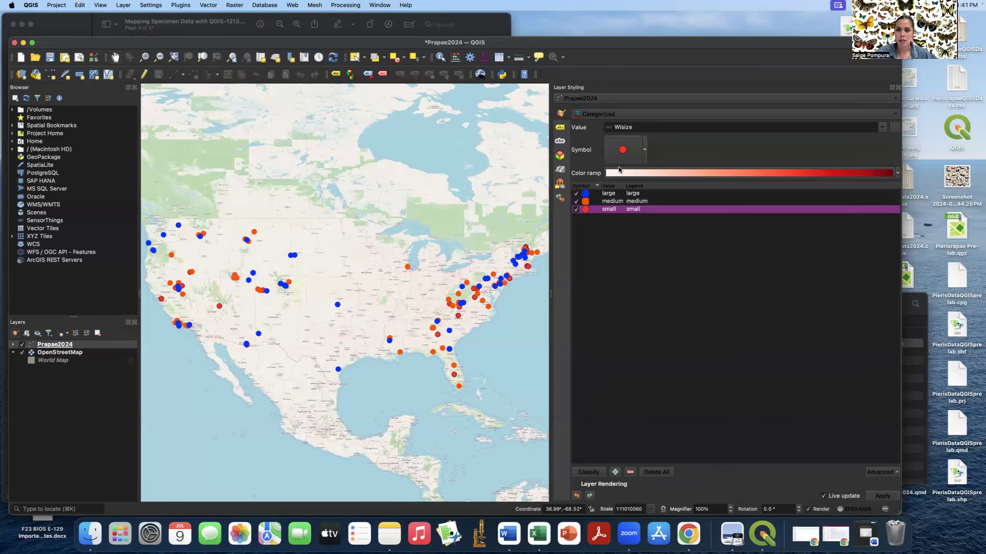
{"action": "double_click", "coordinate": [585, 210]}
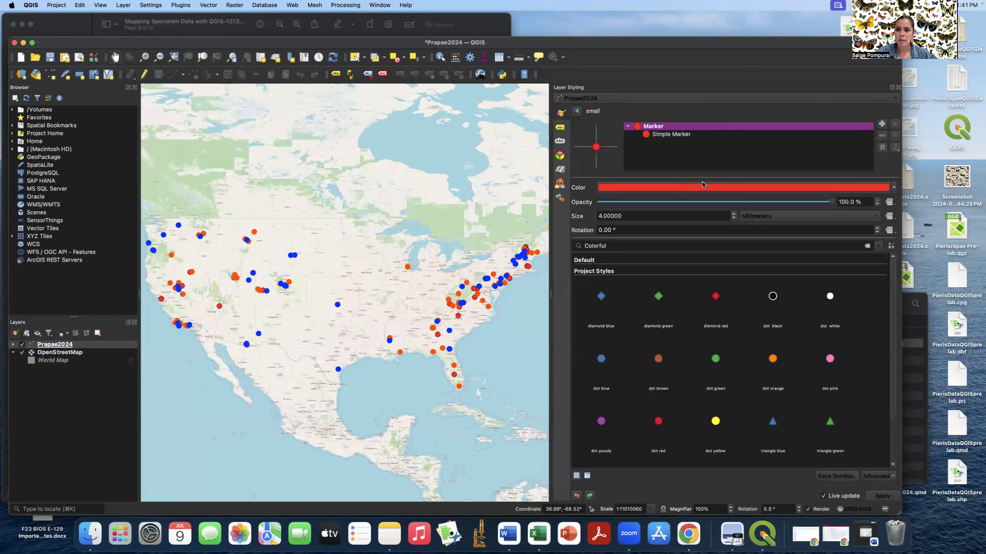
{"action": "left_click", "coordinate": [685, 134]}
{"action": "left_click", "coordinate": [693, 217]}
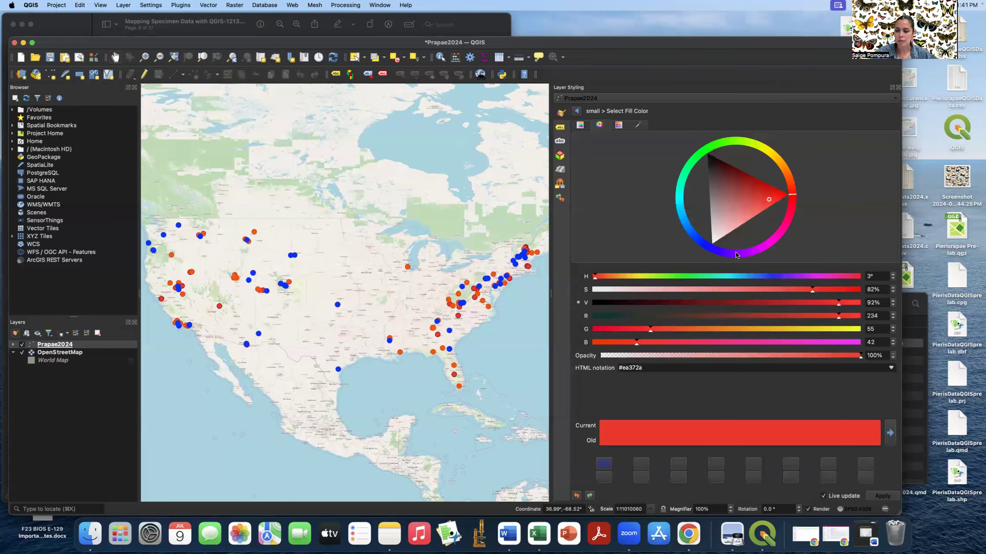
{"action": "left_click", "coordinate": [759, 250]}
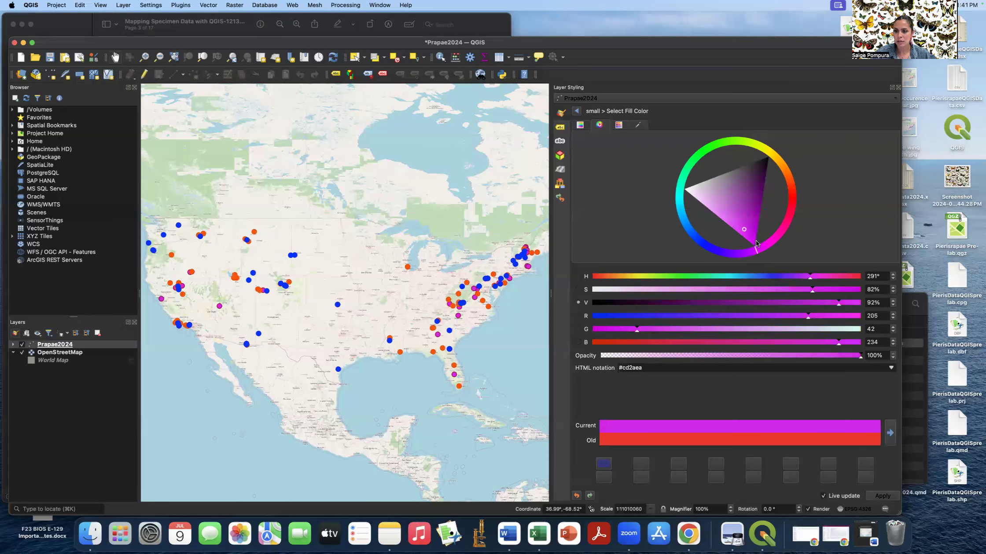
{"action": "left_click", "coordinate": [754, 241]}
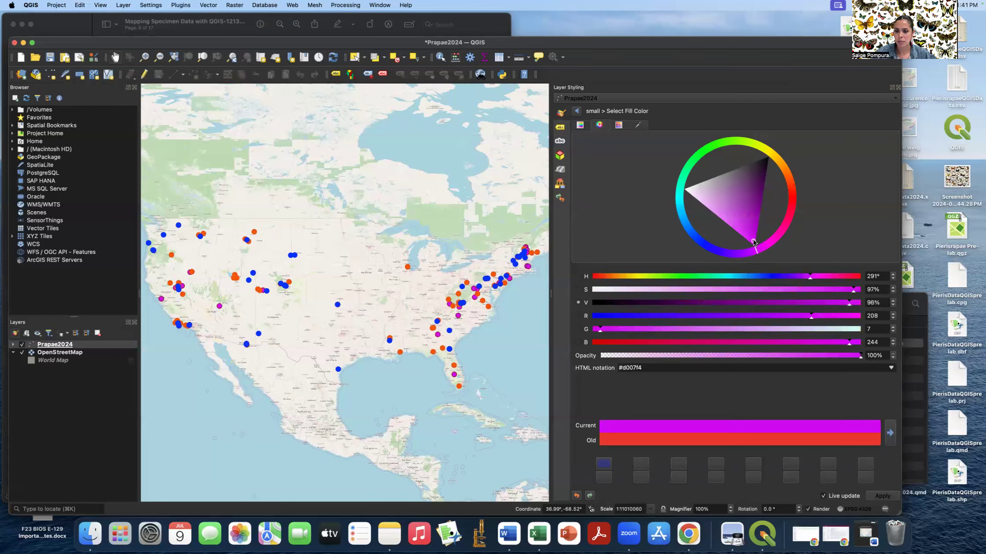
{"action": "left_click", "coordinate": [575, 111]}
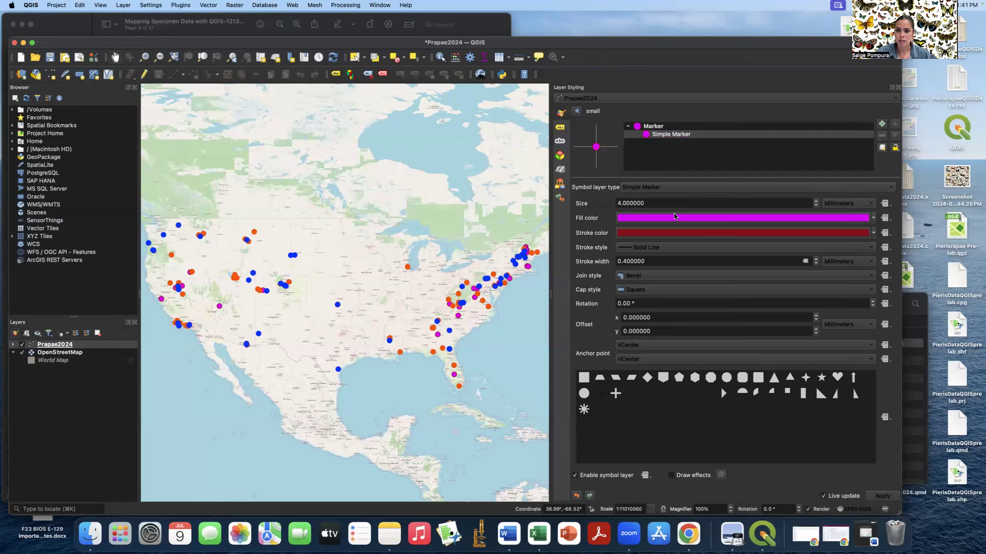
{"action": "left_click", "coordinate": [682, 234]}
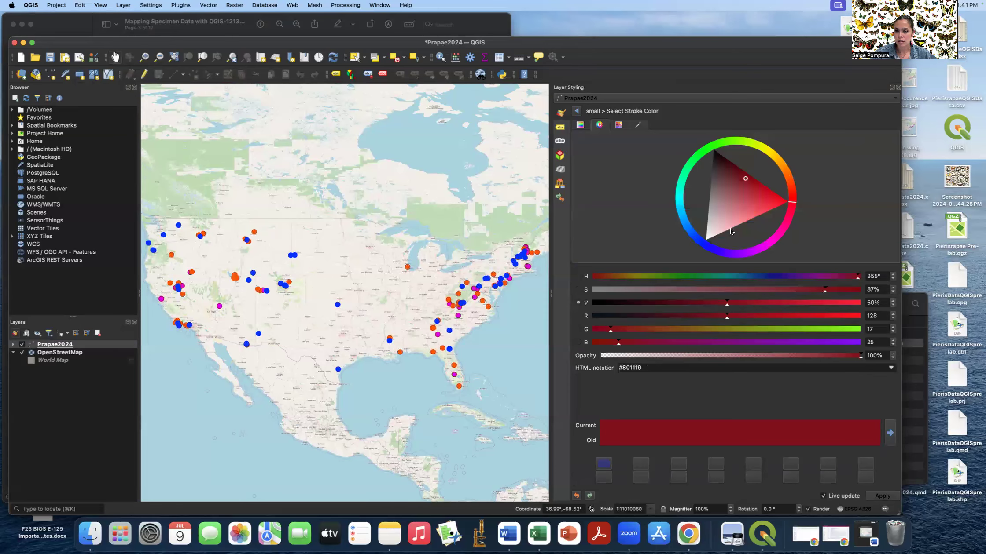
{"action": "left_click", "coordinate": [753, 249]}
{"action": "left_click", "coordinate": [751, 243]}
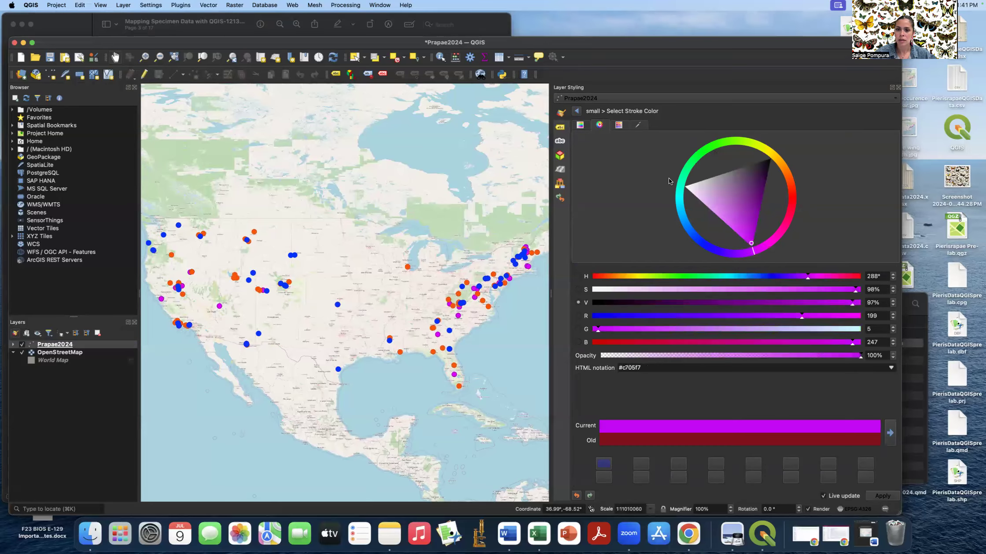
{"action": "left_click", "coordinate": [576, 111]}
{"action": "left_click", "coordinate": [577, 112]}
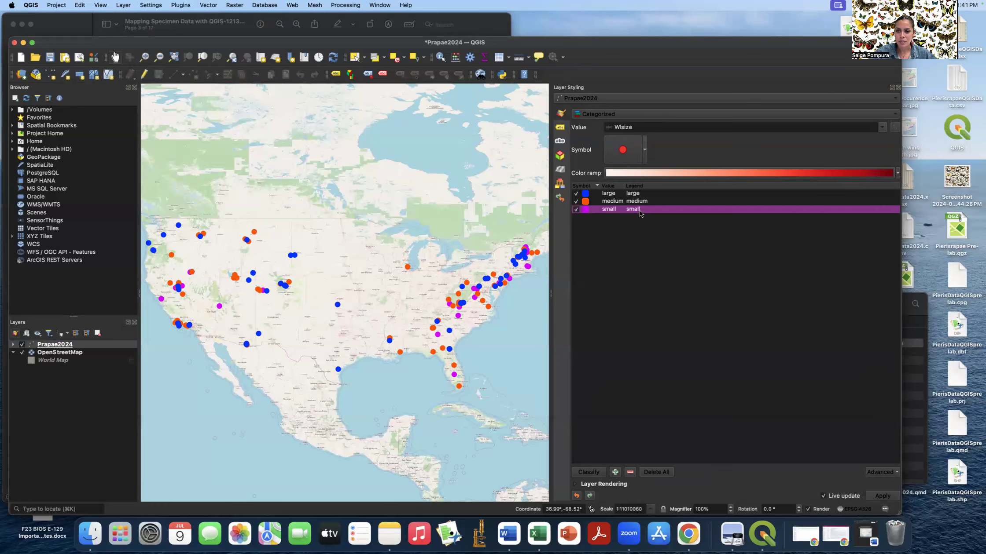
- Move the small class to the top of the list, apply, and close Layer Styling
{"action": "mouse_move", "coordinate": [638, 210]}
{"action": "left_mouse_down"}
{"action": "mouse_move", "coordinate": [639, 200]}
{"action": "mouse_move", "coordinate": [641, 224]}
{"action": "left_mouse_up"}
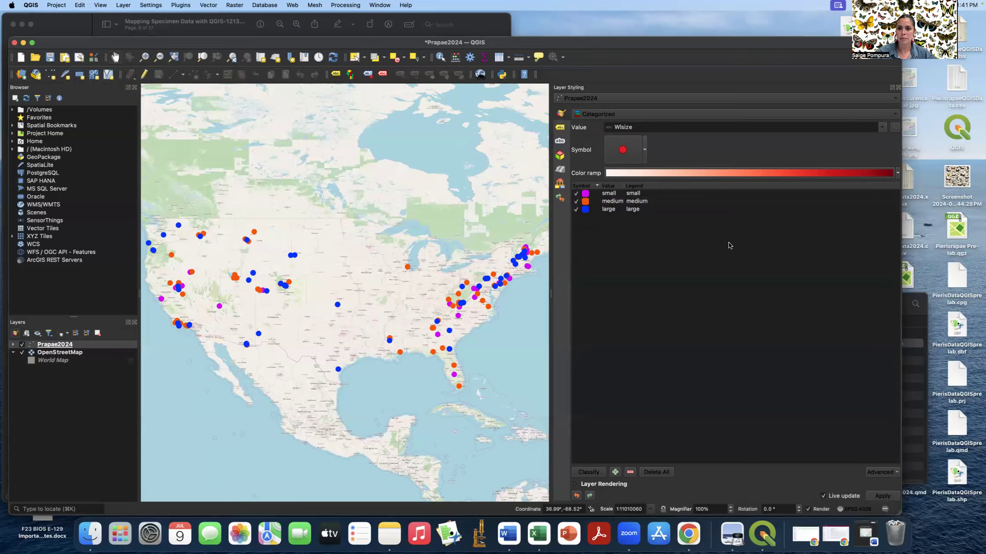
{"action": "left_click", "coordinate": [876, 497]}
{"action": "left_click", "coordinate": [898, 89]}
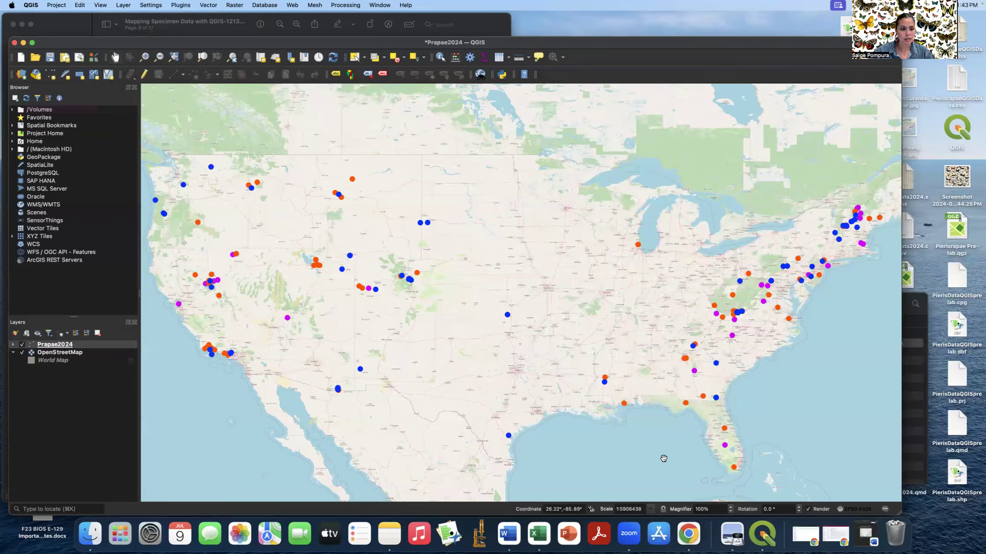
{"action": "left_click", "coordinate": [16, 333]}
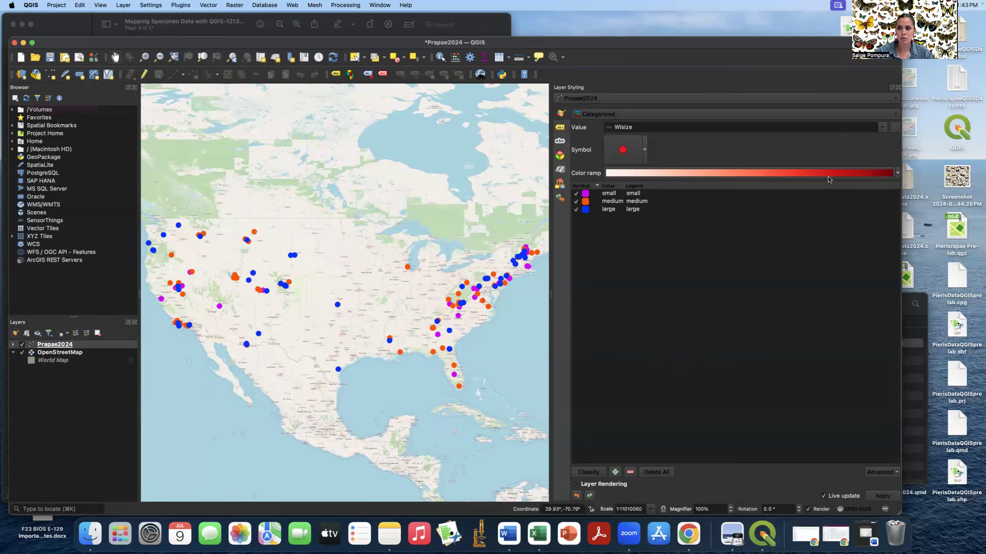
{"action": "left_click", "coordinate": [898, 87]}
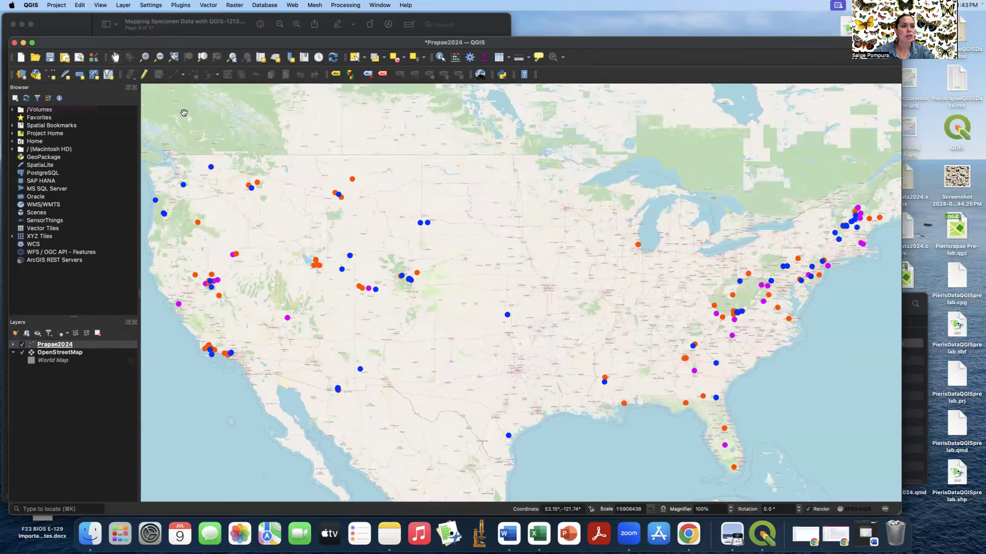
- Create a new print layout titled Prapae
{"action": "left_click", "coordinate": [56, 5]}
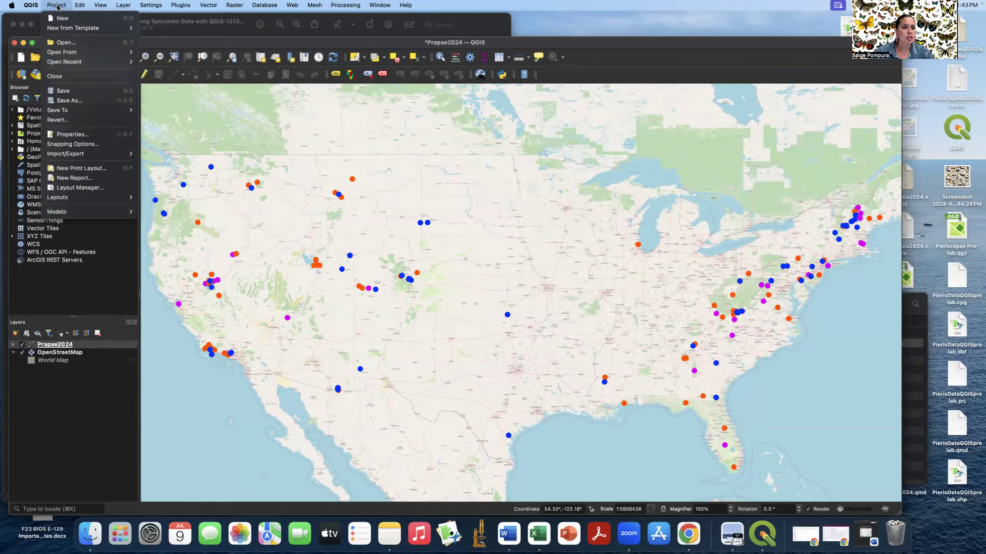
{"action": "left_click", "coordinate": [98, 172]}
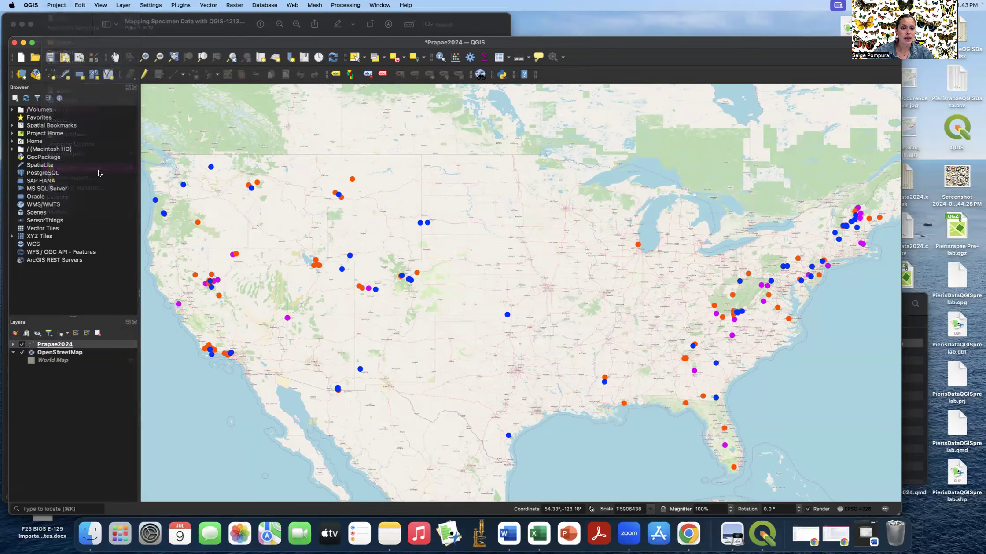
{"action": "type", "text": "PrapaeQ2"}
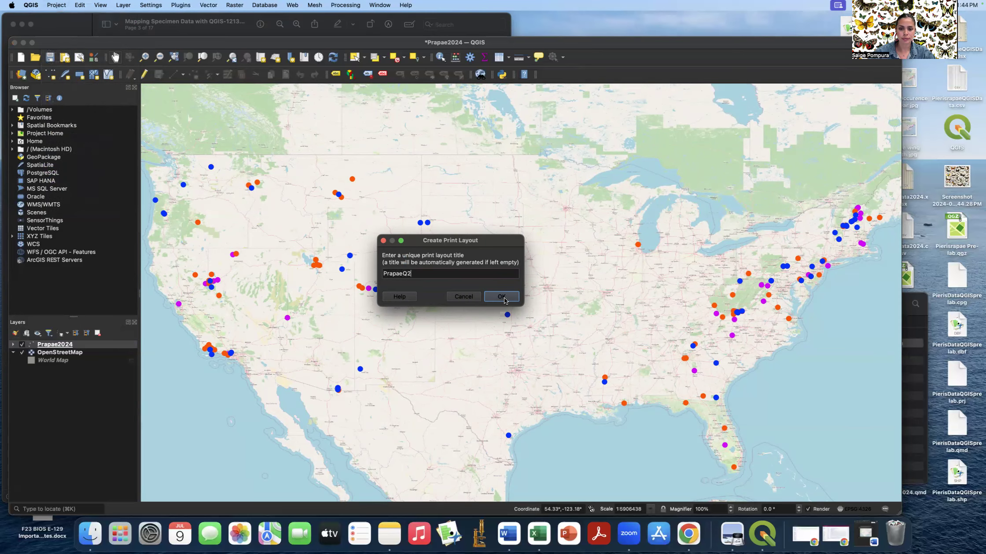
{"action": "left_click", "coordinate": [504, 299]}
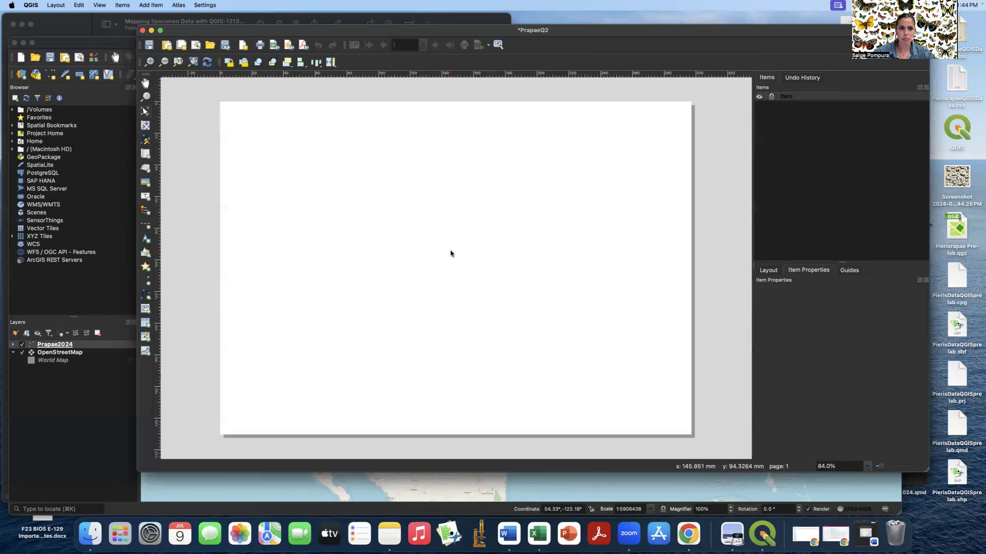
- Add a map item spanning the whole layout page
{"action": "left_click", "coordinate": [148, 5]}
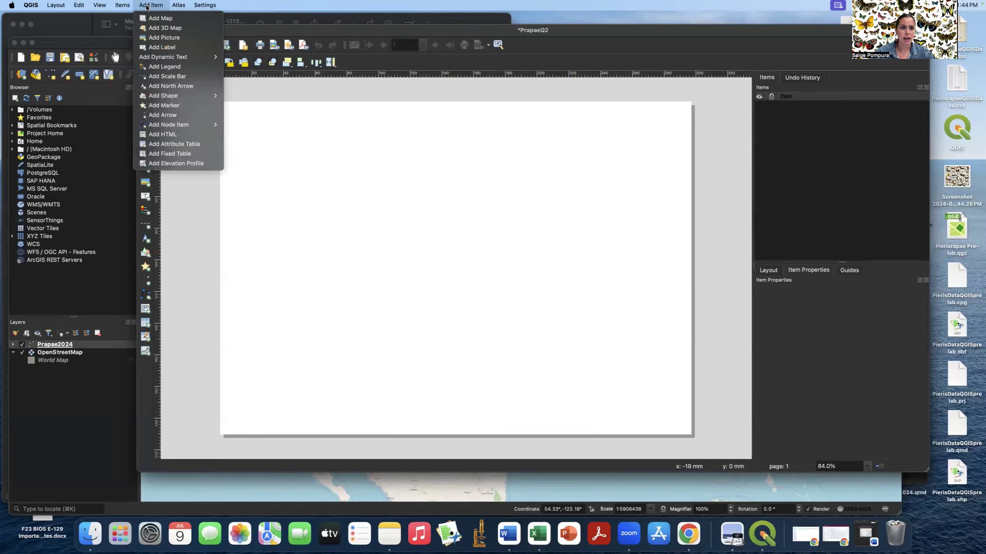
{"action": "left_click", "coordinate": [160, 18]}
{"action": "mouse_move", "coordinate": [225, 106]}
{"action": "left_mouse_down"}
{"action": "mouse_move", "coordinate": [398, 239]}
{"action": "mouse_move", "coordinate": [487, 287]}
{"action": "mouse_move", "coordinate": [686, 430]}
{"action": "left_mouse_up"}
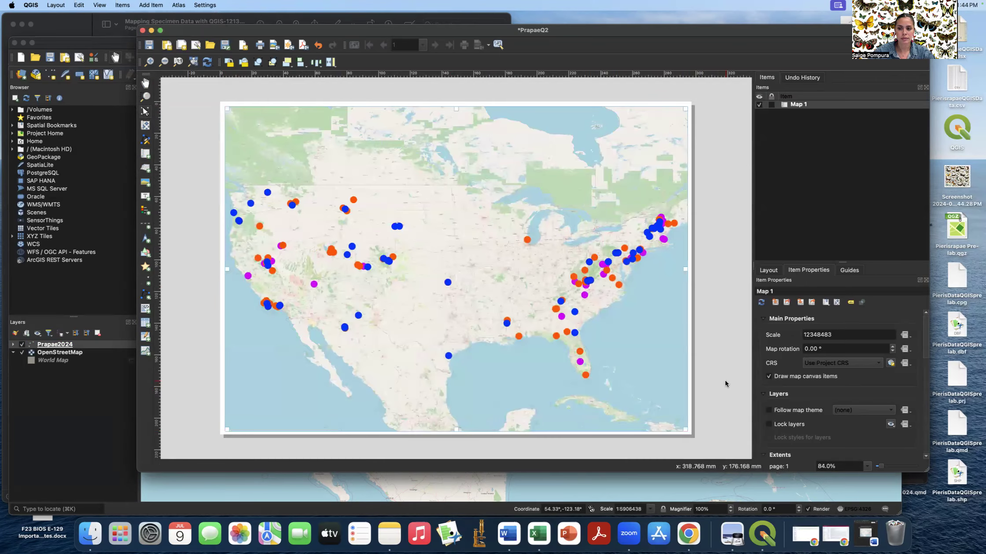
{"action": "left_click", "coordinate": [719, 311]}
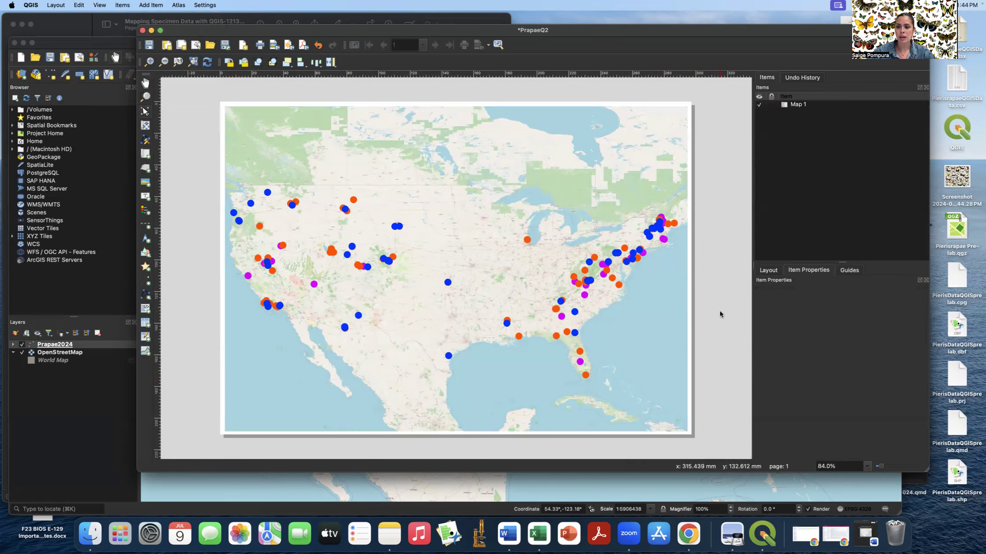
- Add a label at the map's upper left reading 'Pieris rapae Wing Length'
{"action": "left_click", "coordinate": [151, 5]}
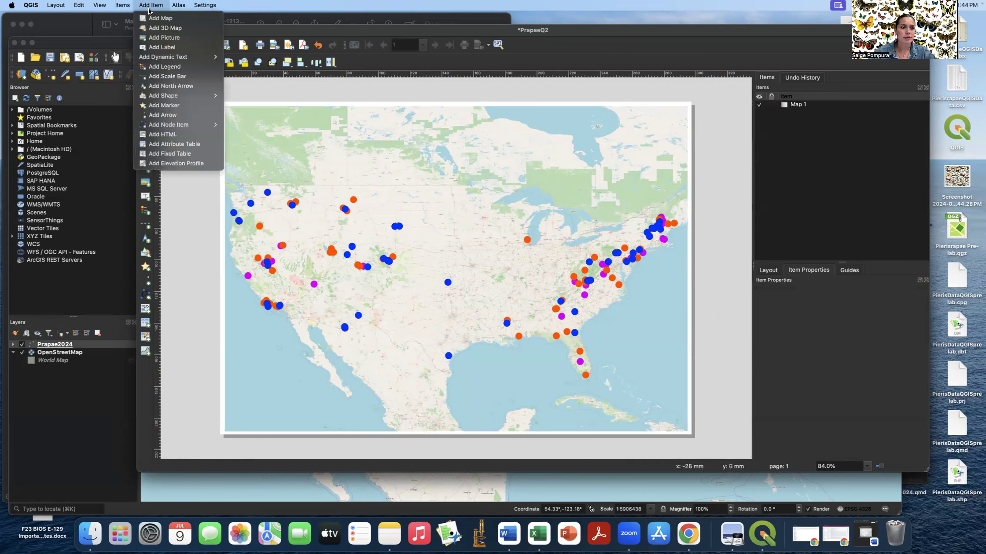
{"action": "left_click", "coordinate": [171, 47]}
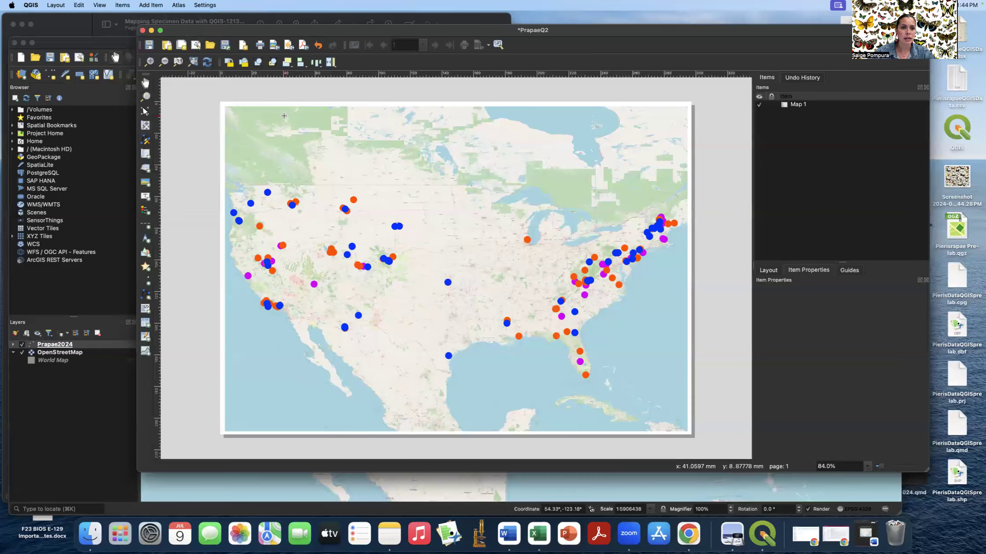
{"action": "left_click_drag", "start_coordinate": [285, 117], "coordinate": [630, 152]}
{"action": "left_click_drag", "start_coordinate": [810, 321], "coordinate": [765, 321]}
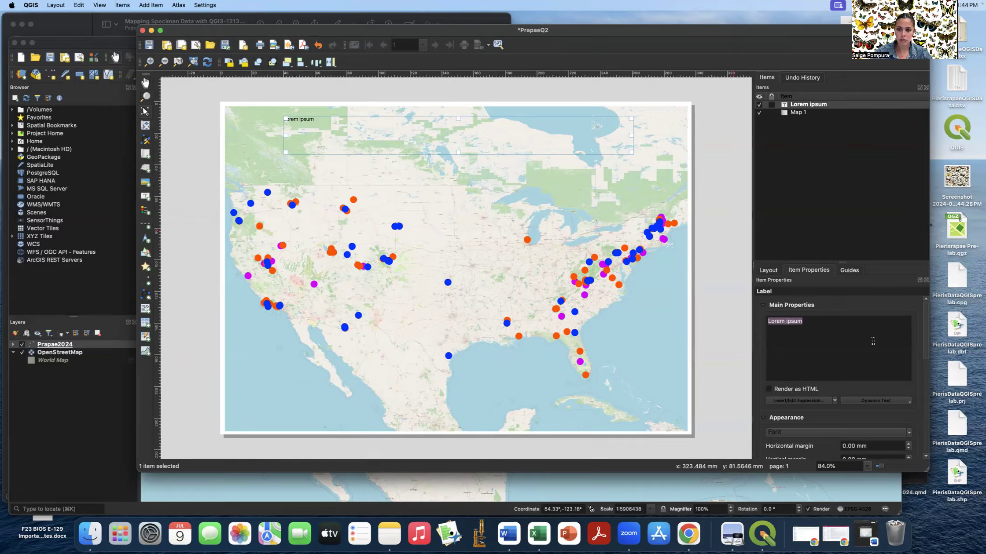
{"action": "type", "text": "Pie"}
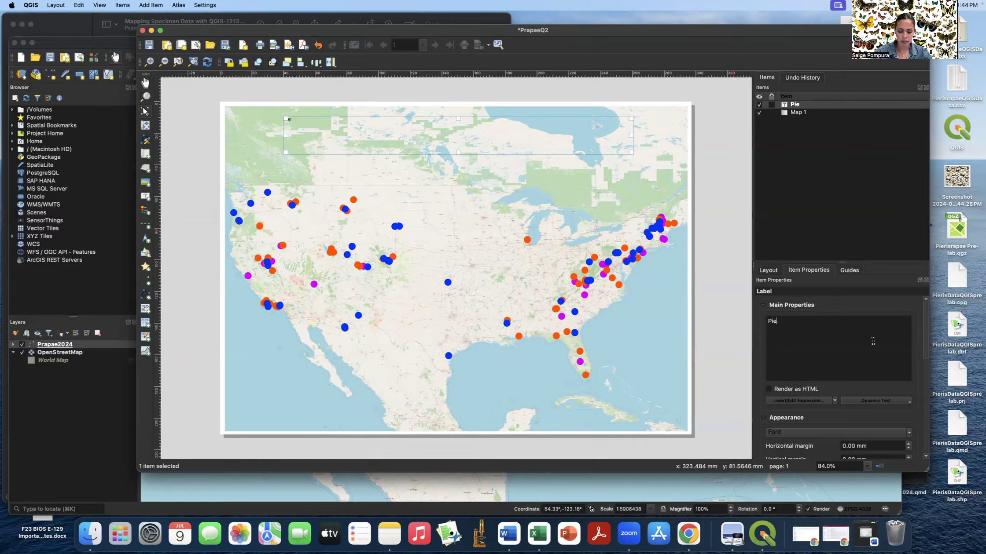
{"action": "type", "text": "ris rapae Wing Length"}
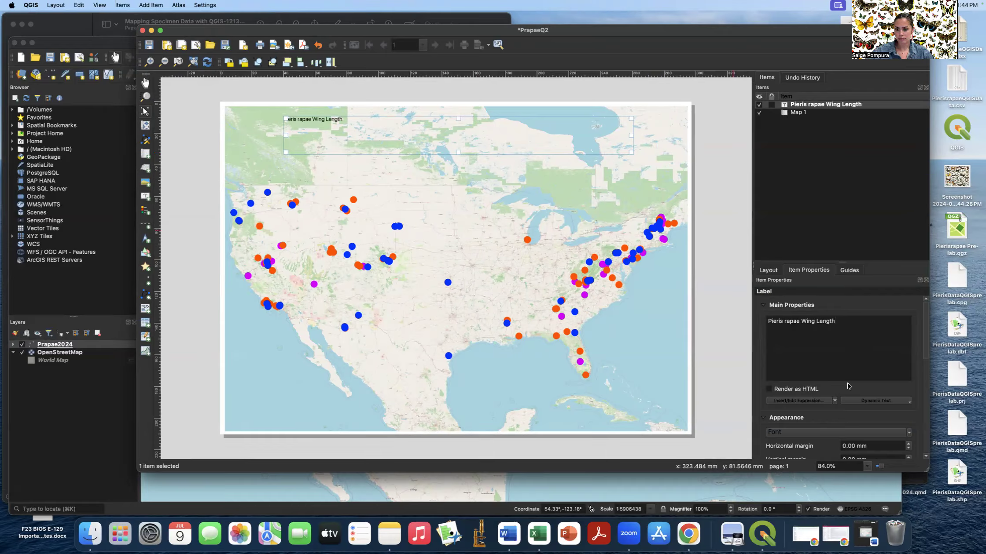
- Center the title horizontally and vertically and set its font size to 30
{"action": "scroll", "coordinate": [868, 415], "scroll_direction": "down", "scroll_amount": 2}
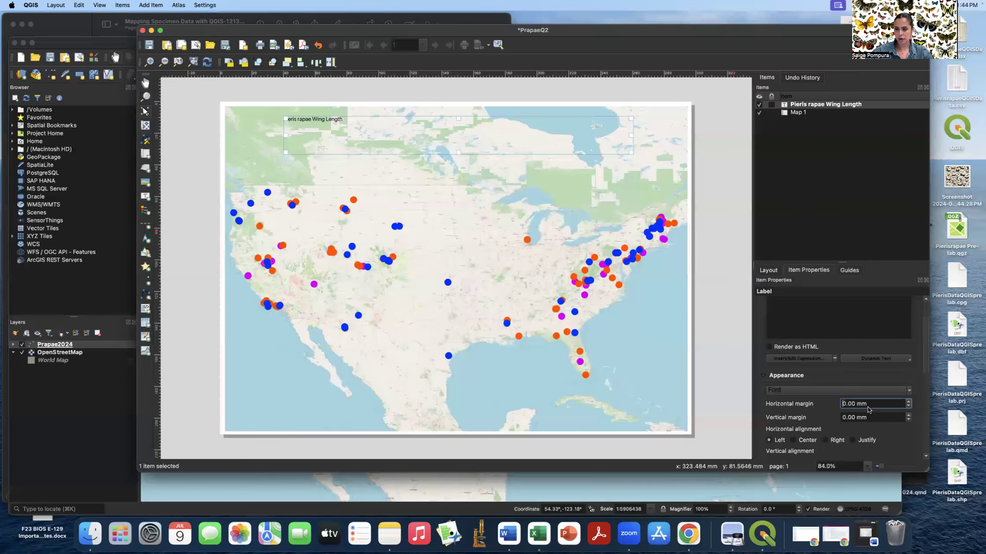
{"action": "scroll", "coordinate": [817, 412], "scroll_direction": "down", "scroll_amount": 1}
{"action": "left_click", "coordinate": [794, 413]}
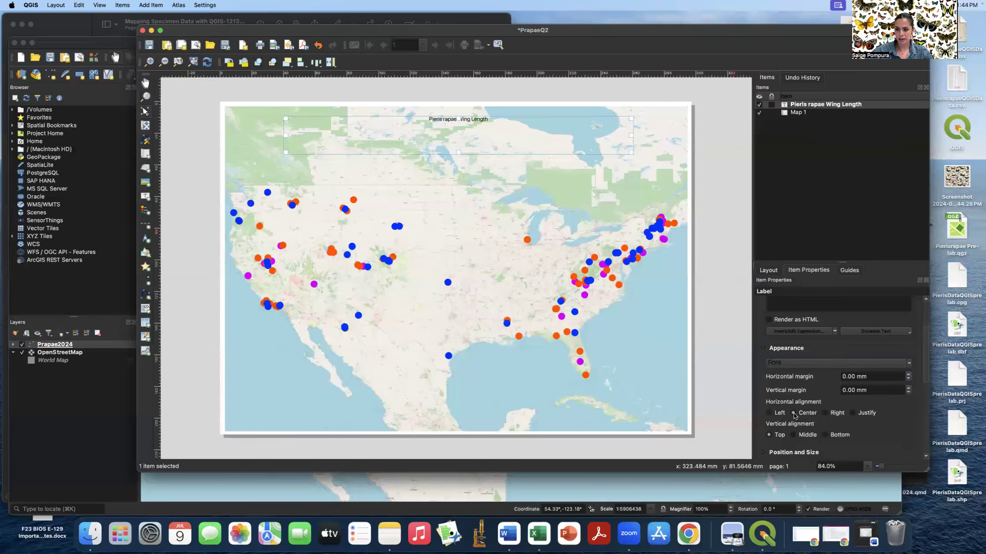
{"action": "left_click", "coordinate": [795, 435]}
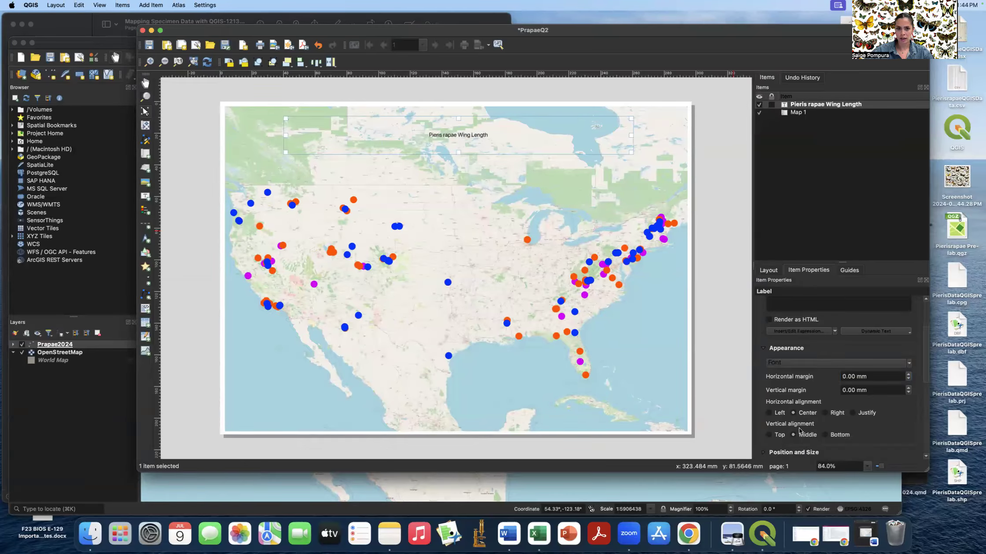
{"action": "left_click", "coordinate": [805, 365]}
{"action": "left_click", "coordinate": [787, 375]}
{"action": "key", "text": "BackSpace"}
{"action": "type", "text": "30.0000"}
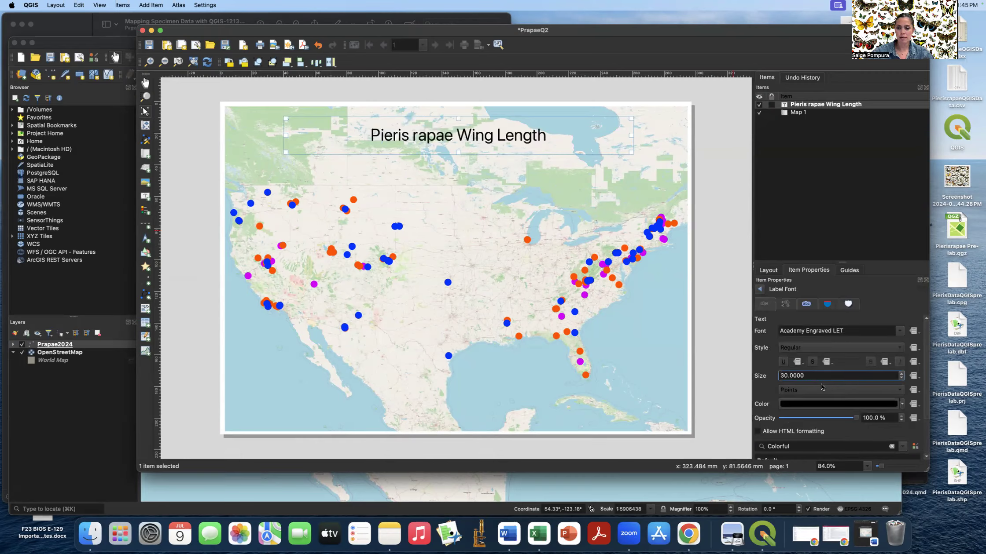
{"action": "left_click", "coordinate": [842, 430]}
{"action": "scroll", "coordinate": [842, 429], "scroll_direction": "down", "scroll_amount": 3}
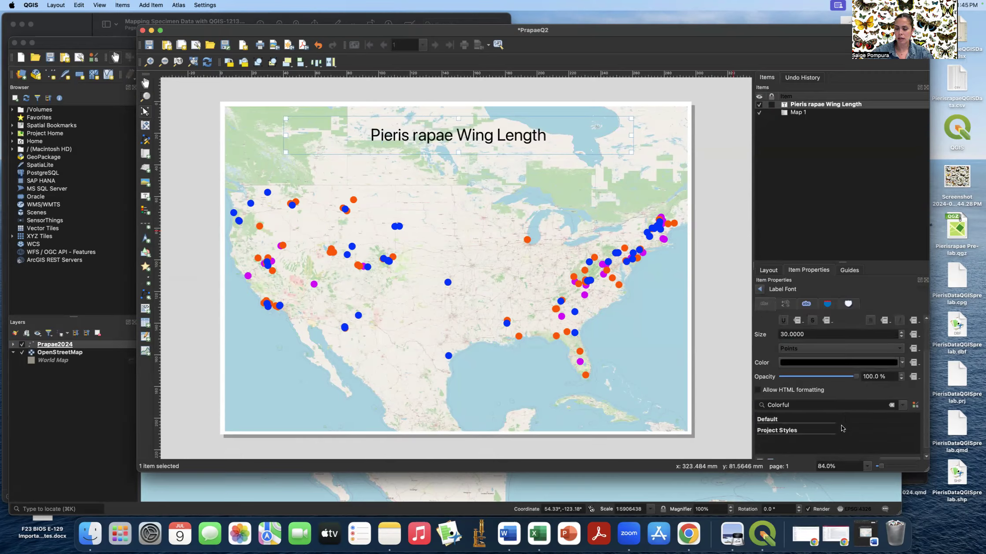
{"action": "scroll", "coordinate": [841, 429], "scroll_direction": "up", "scroll_amount": 3}
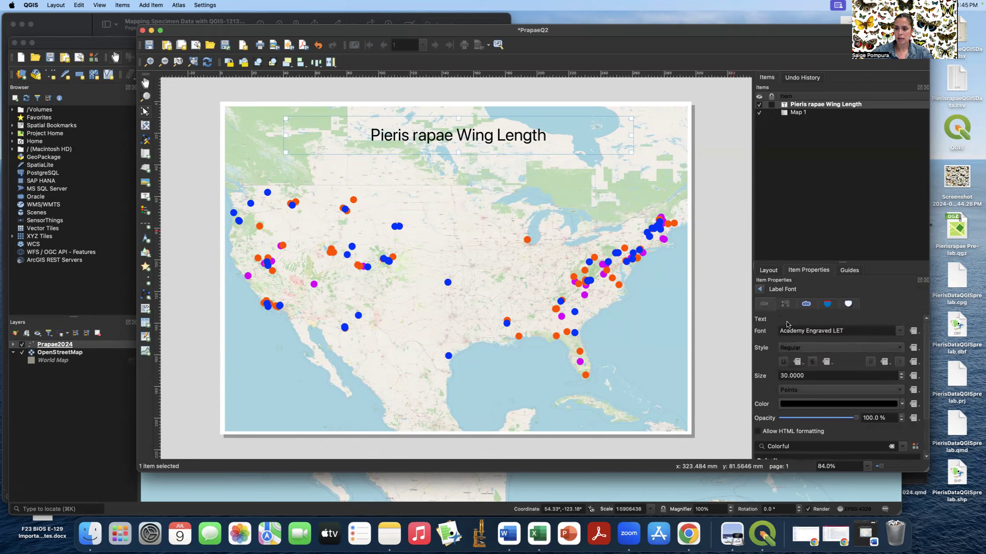
- Give the title box a white background and a black frame
{"action": "left_click", "coordinate": [761, 290]}
{"action": "scroll", "coordinate": [829, 390], "scroll_direction": "down", "scroll_amount": 10}
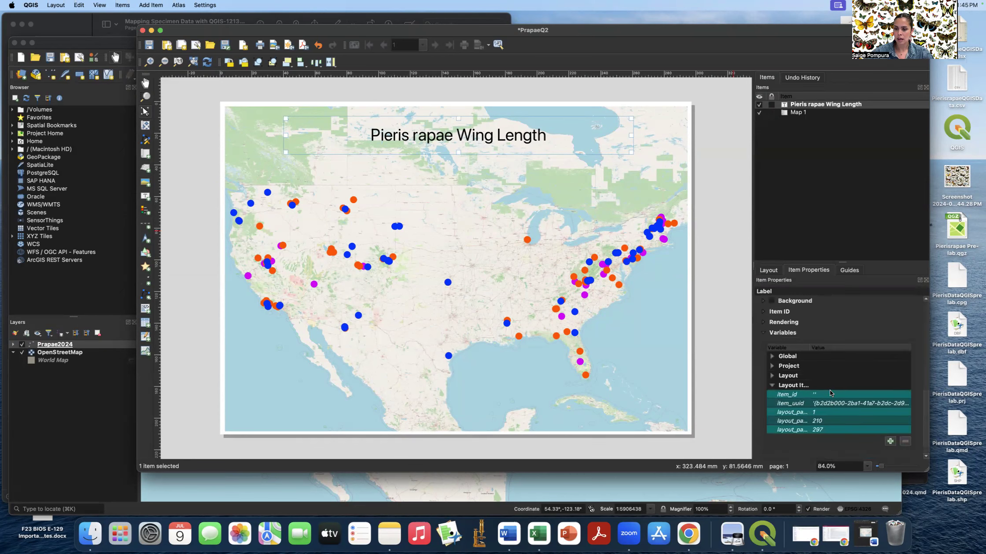
{"action": "scroll", "coordinate": [829, 390], "scroll_direction": "up", "scroll_amount": 1}
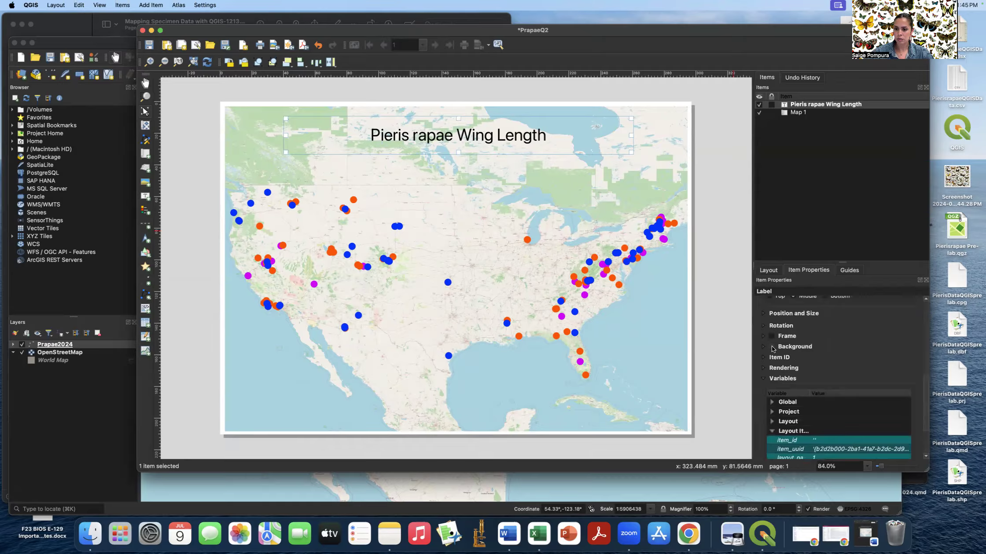
{"action": "left_click", "coordinate": [772, 347]}
{"action": "left_click", "coordinate": [771, 337]}
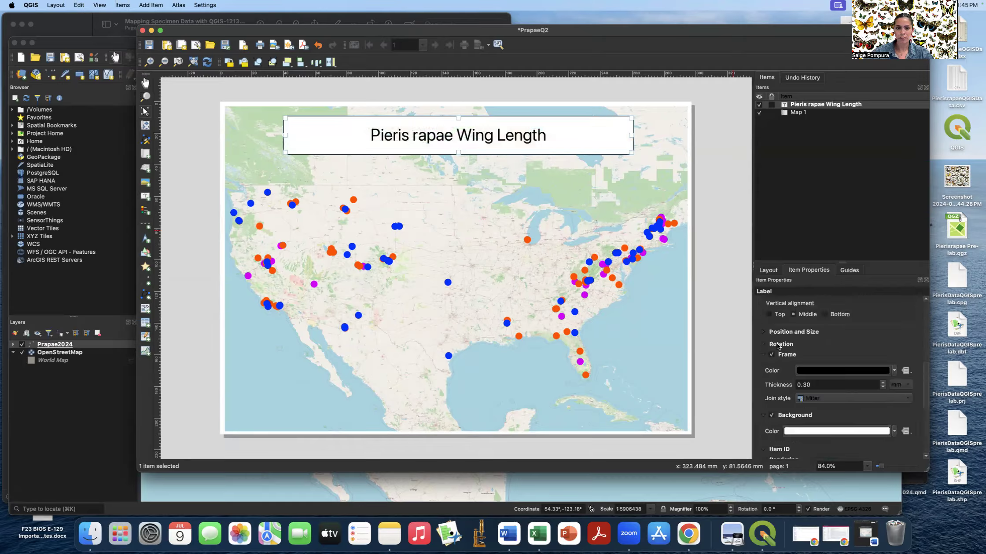
{"action": "left_click", "coordinate": [728, 319]}
{"action": "scroll", "coordinate": [725, 317], "scroll_direction": "down", "scroll_amount": 1}
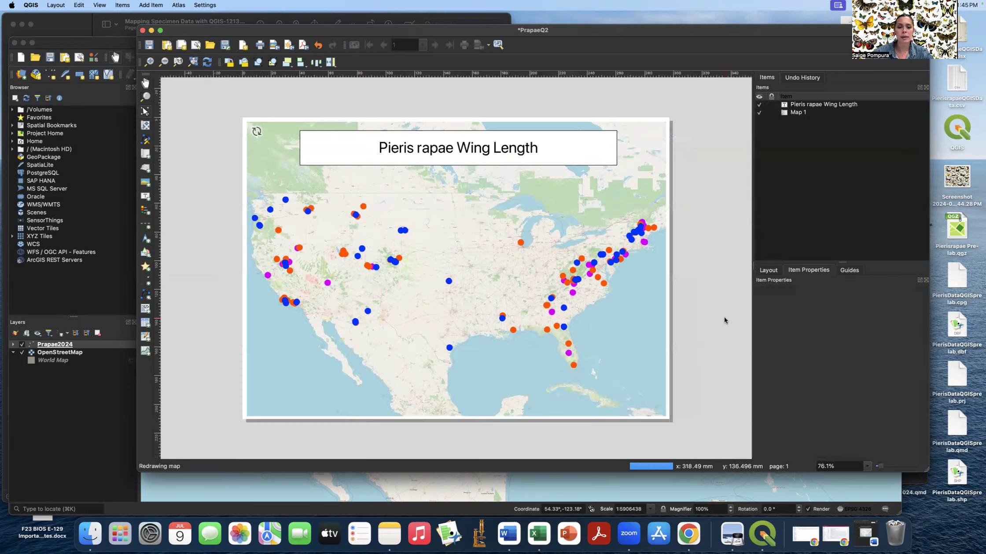
{"action": "scroll", "coordinate": [308, 196], "scroll_direction": "down", "scroll_amount": 1}
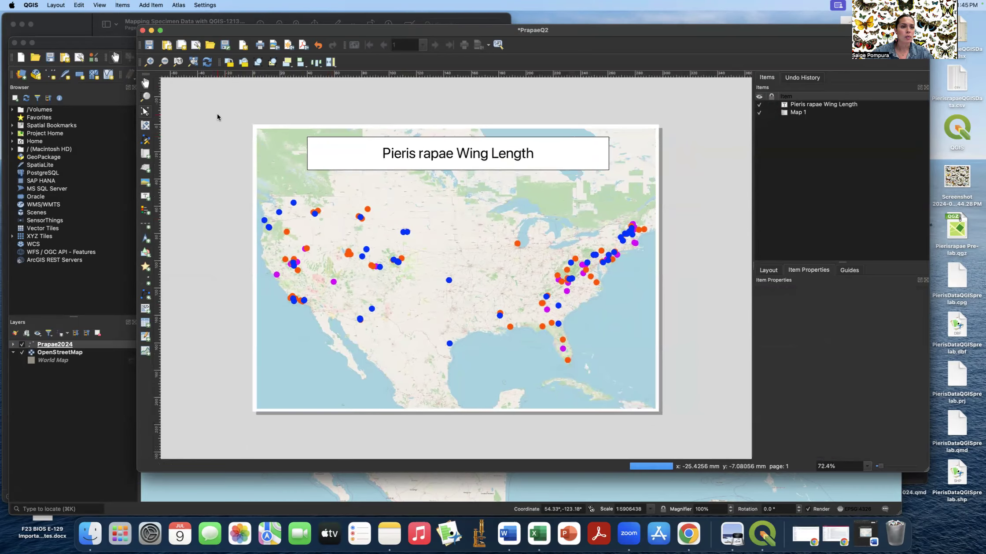
- Add a scale bar at the map's lower right with units set to miles
{"action": "left_click", "coordinate": [151, 4]}
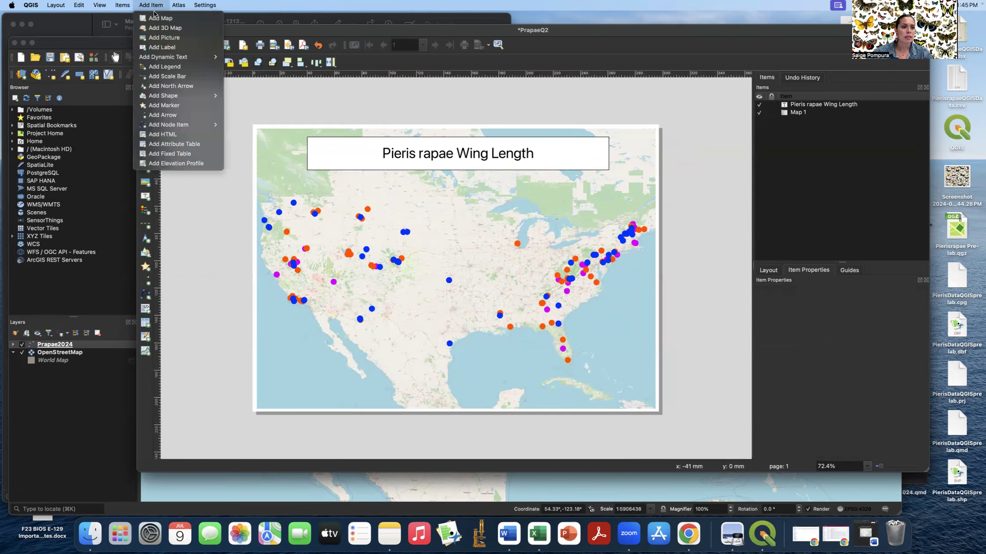
{"action": "left_click", "coordinate": [183, 76]}
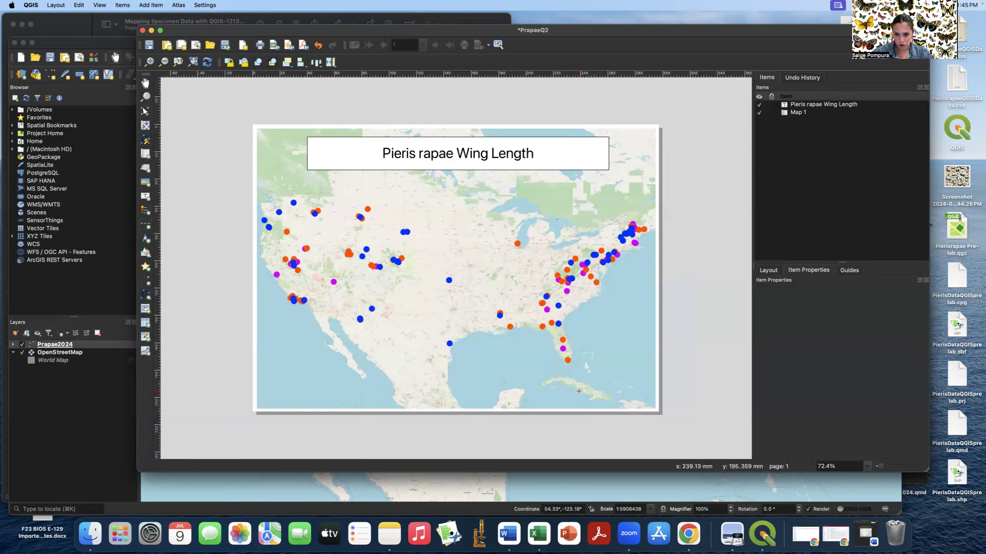
{"action": "left_click_drag", "start_coordinate": [575, 393], "coordinate": [652, 407]}
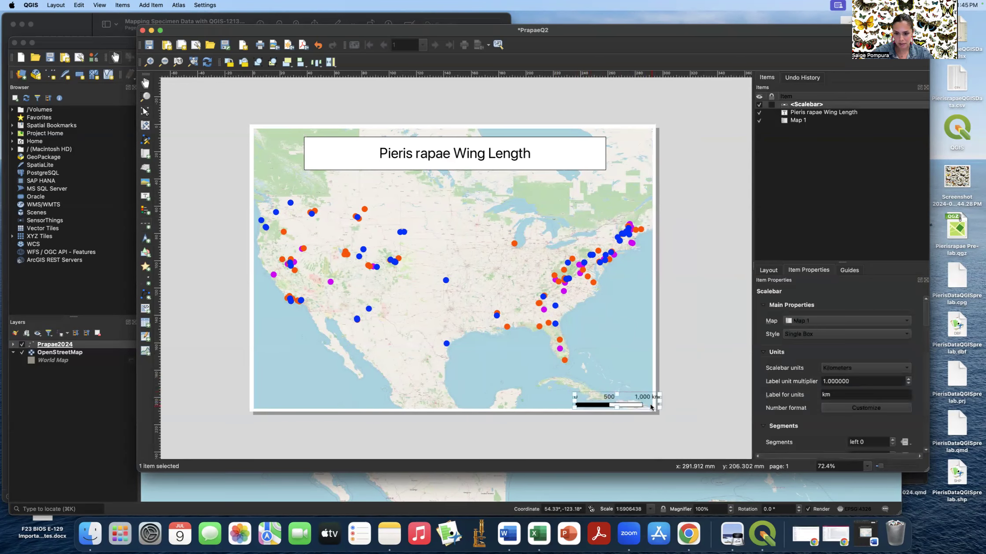
{"action": "left_click", "coordinate": [844, 368]}
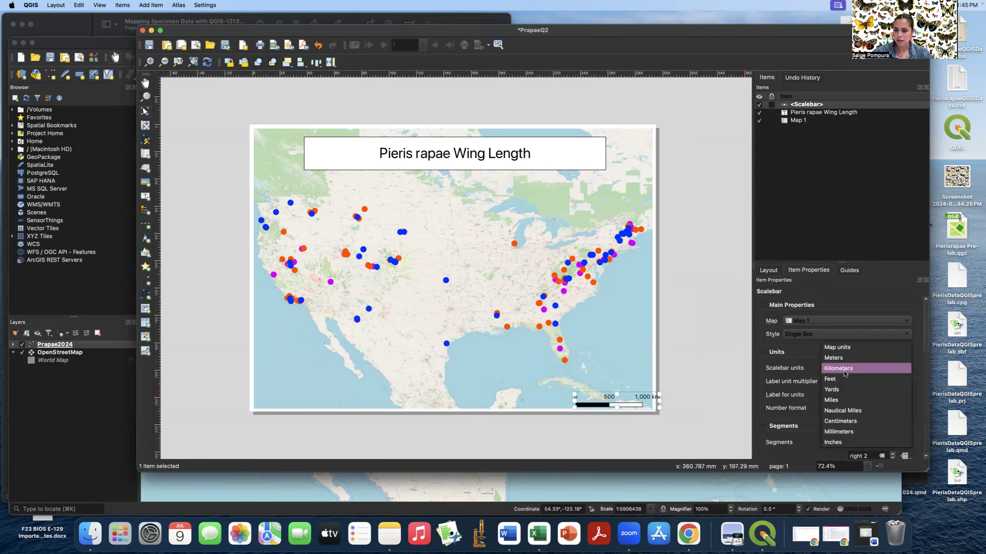
{"action": "left_click", "coordinate": [835, 398]}
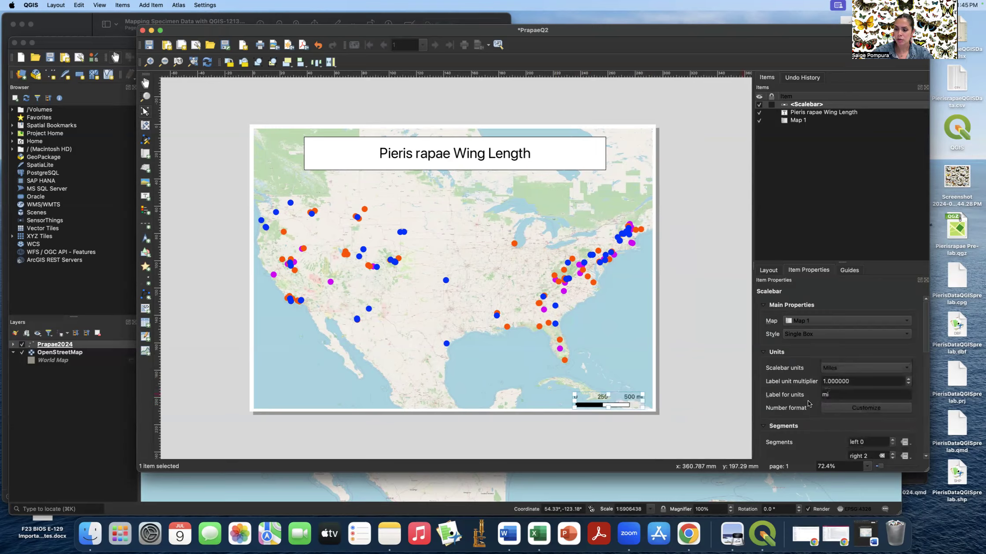
{"action": "scroll", "coordinate": [809, 403], "scroll_direction": "down", "scroll_amount": 5}
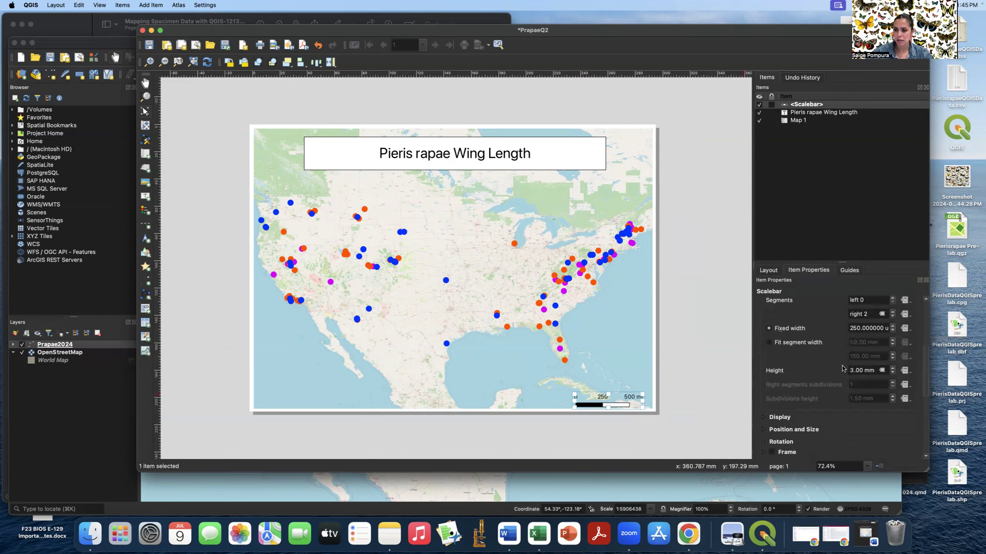
{"action": "scroll", "coordinate": [816, 368], "scroll_direction": "down", "scroll_amount": 3}
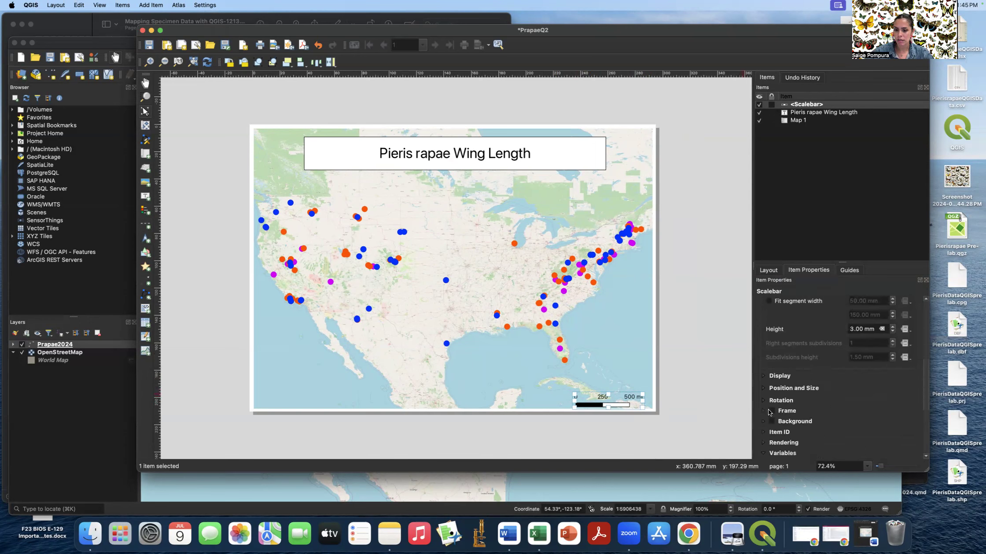
{"action": "left_click", "coordinate": [735, 372]}
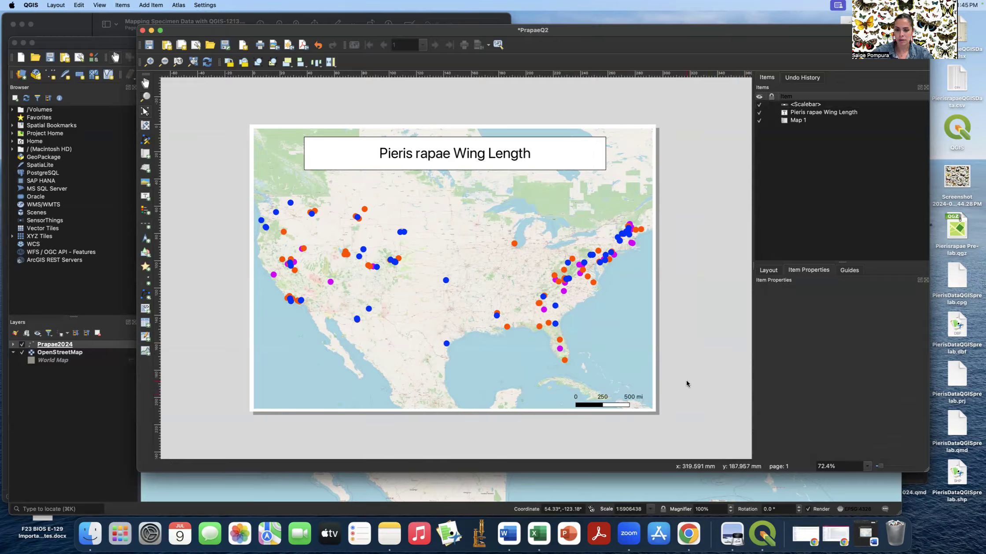
{"action": "left_click", "coordinate": [625, 394]}
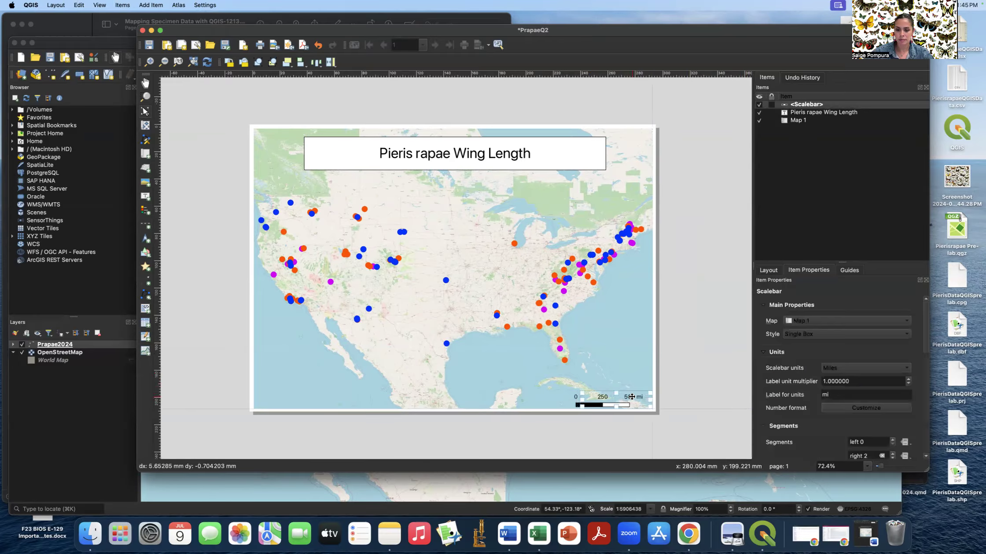
{"action": "left_click", "coordinate": [694, 362]}
{"action": "left_click", "coordinate": [151, 6]}
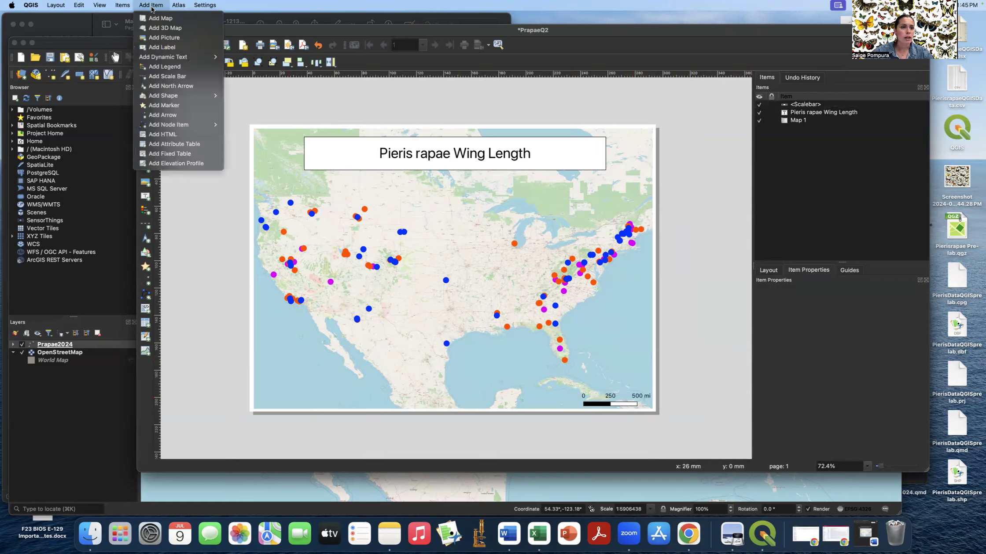
- Add a north arrow above the scale bar using NorthArrow_04.svg with black fill
{"action": "left_click", "coordinate": [180, 86]}
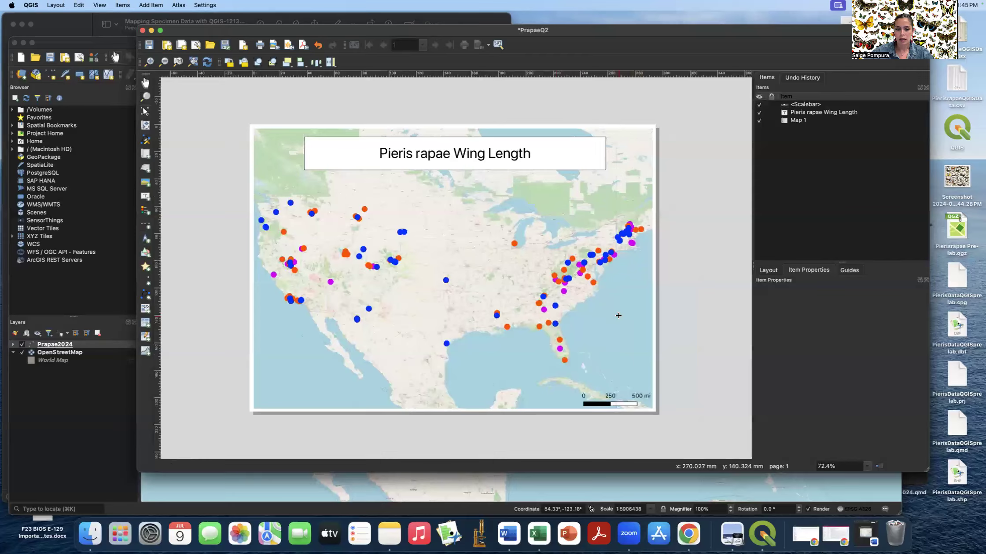
{"action": "left_click_drag", "start_coordinate": [623, 373], "coordinate": [646, 390]}
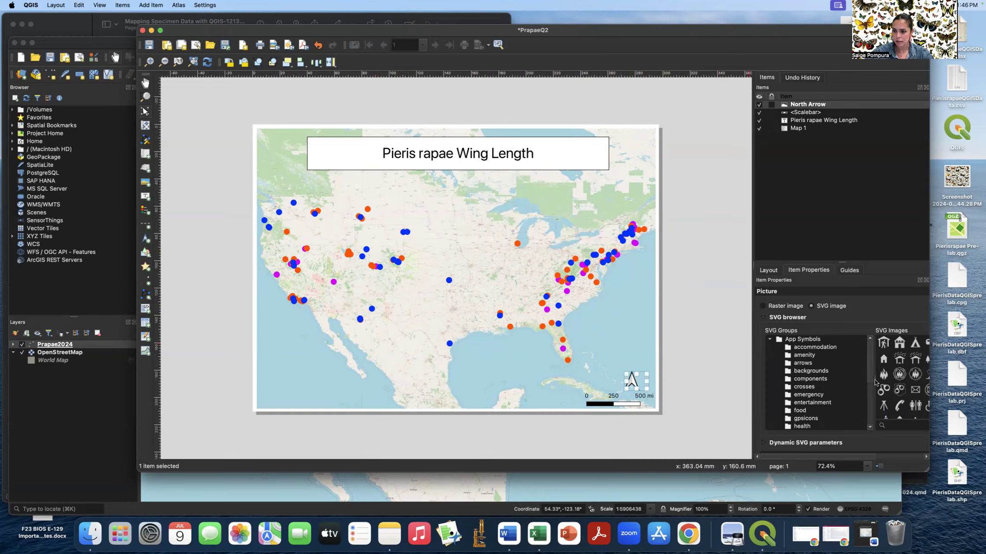
{"action": "left_click_drag", "start_coordinate": [752, 268], "coordinate": [672, 269]}
{"action": "scroll", "coordinate": [907, 350], "scroll_direction": "down", "scroll_amount": 5}
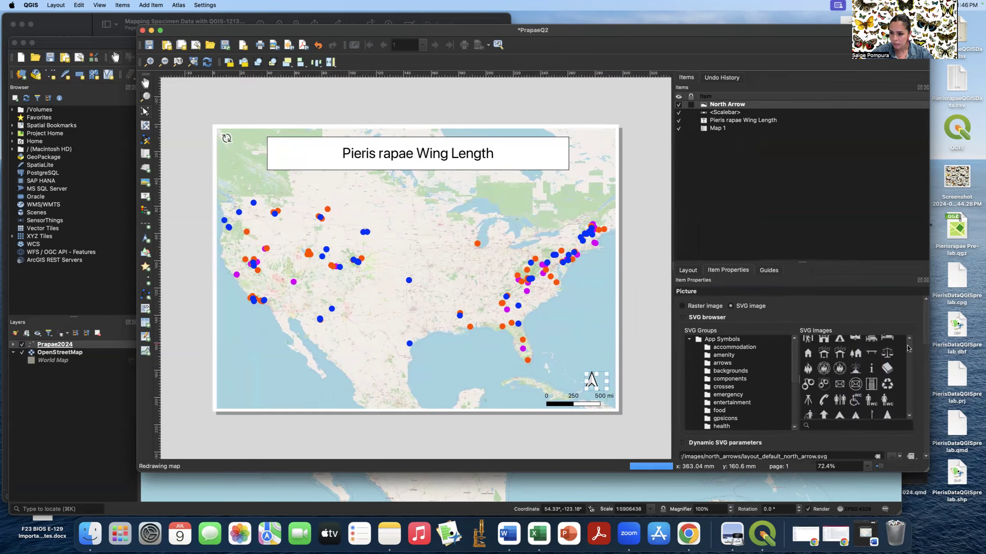
{"action": "scroll", "coordinate": [907, 350], "scroll_direction": "down", "scroll_amount": 1}
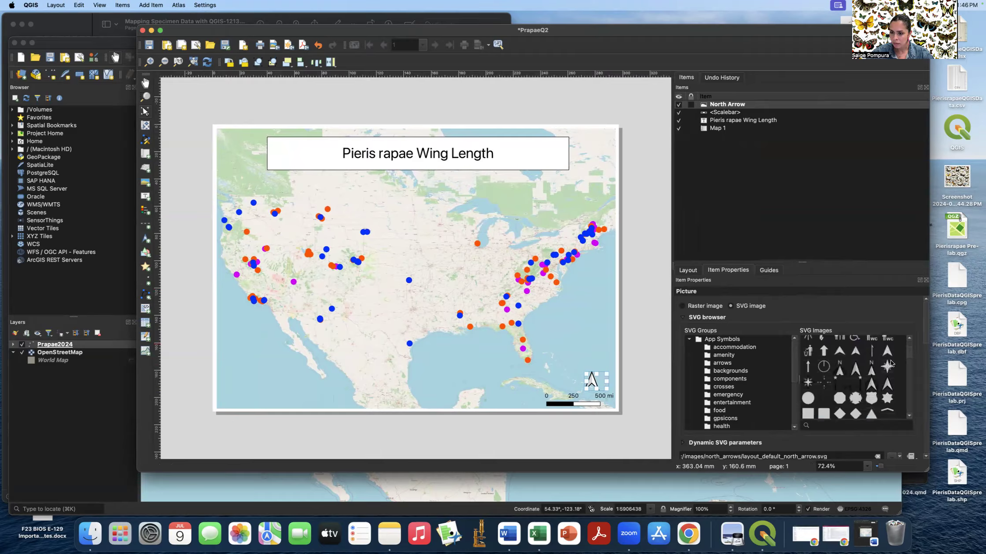
{"action": "left_click", "coordinate": [870, 371]}
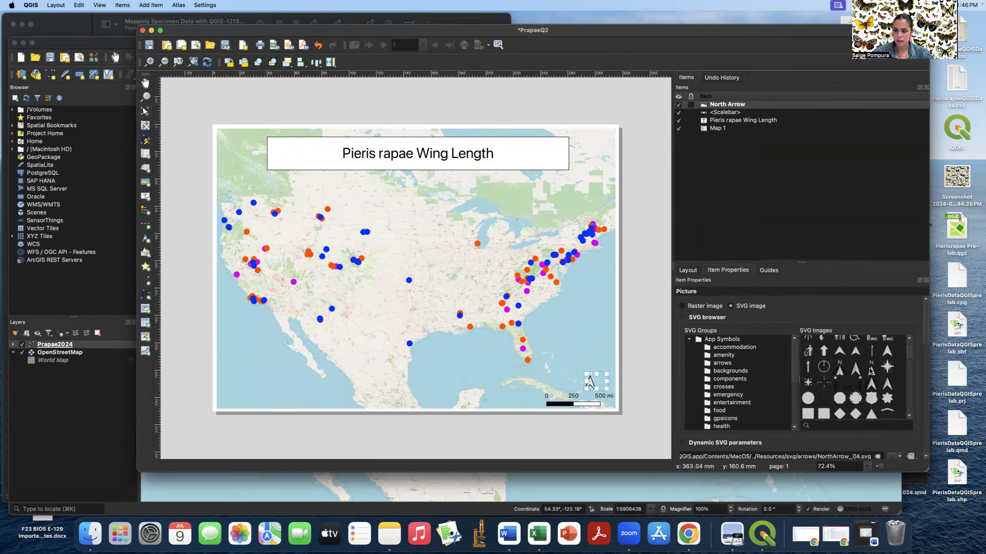
{"action": "scroll", "coordinate": [808, 322], "scroll_direction": "down", "scroll_amount": 3}
{"action": "scroll", "coordinate": [790, 383], "scroll_direction": "down", "scroll_amount": 5}
{"action": "left_click", "coordinate": [771, 424]}
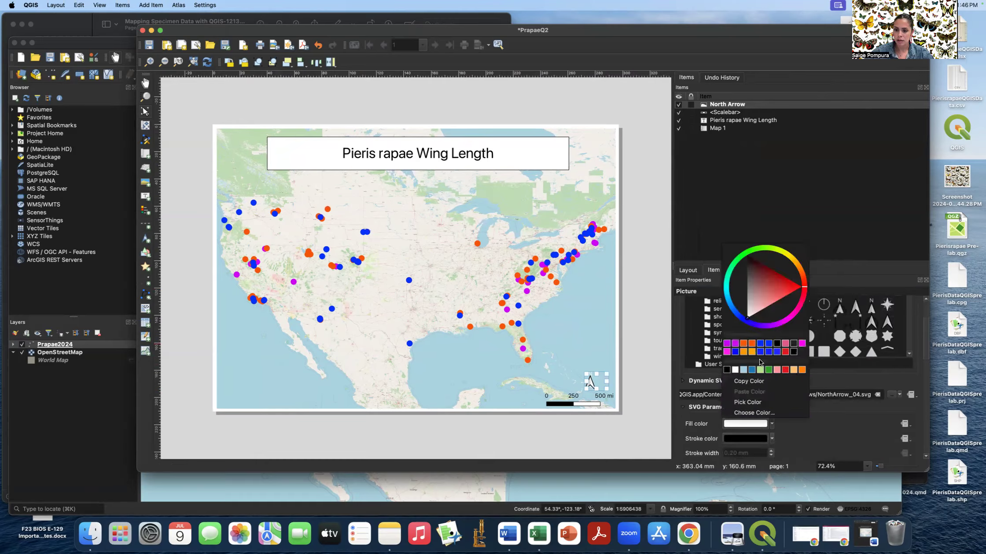
{"action": "left_click", "coordinate": [726, 370]}
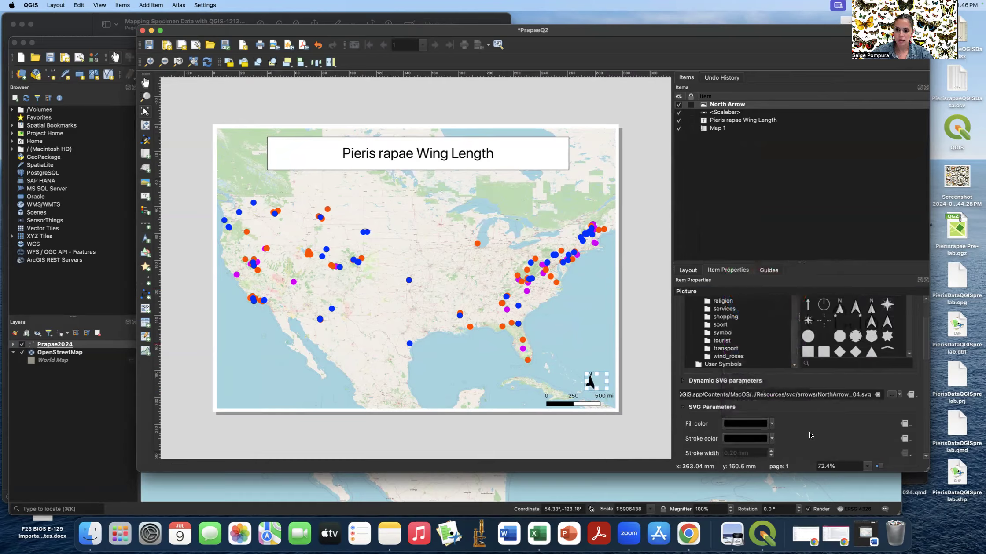
- Close the Items dock and nudge the north arrow slightly right beside the scale bar
{"action": "left_click", "coordinate": [926, 87]}
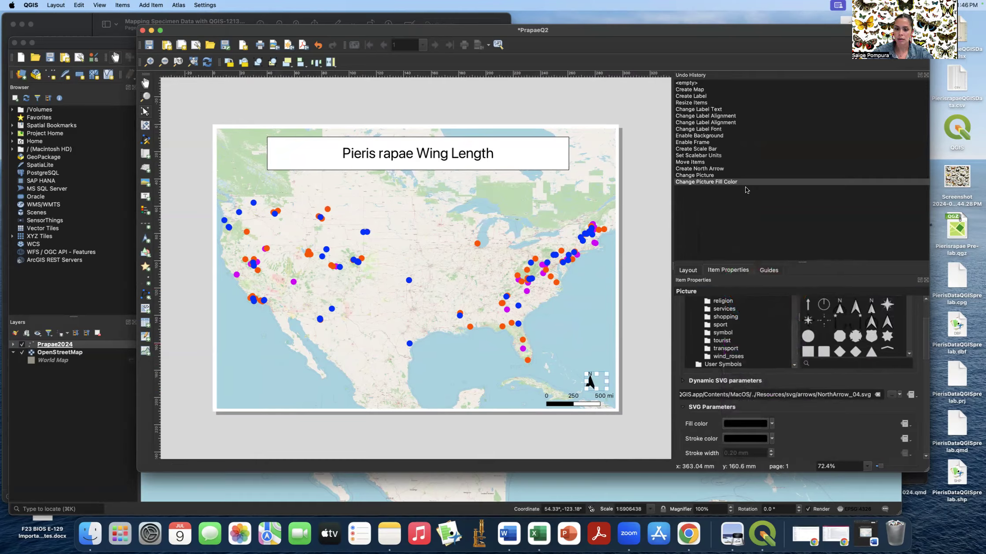
{"action": "left_click", "coordinate": [660, 238]}
{"action": "left_click_drag", "start_coordinate": [671, 267], "coordinate": [766, 269]}
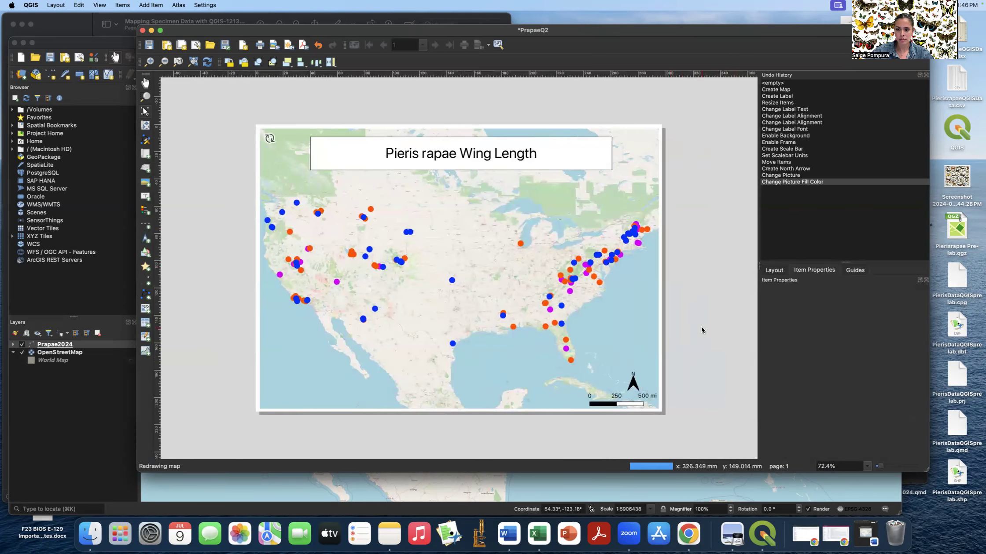
{"action": "mouse_move", "coordinate": [633, 382]}
{"action": "left_mouse_down"}
{"action": "mouse_move", "coordinate": [674, 375]}
{"action": "mouse_move", "coordinate": [650, 382]}
{"action": "left_mouse_up"}
{"action": "left_click", "coordinate": [689, 366]}
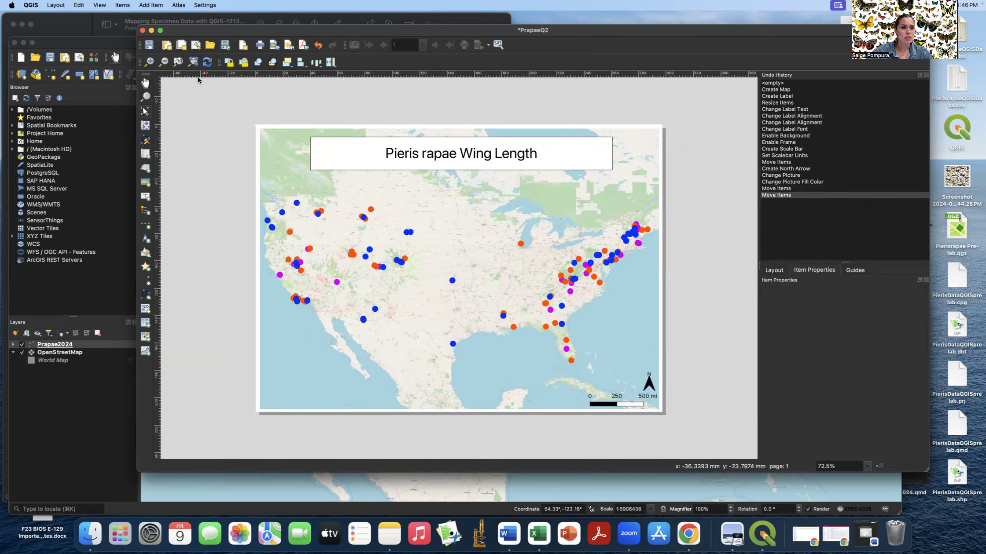
- Add a legend to the PrapaeQ2 layout, drawing its frame in the map's lower-left corner
{"action": "left_click", "coordinate": [151, 6]}
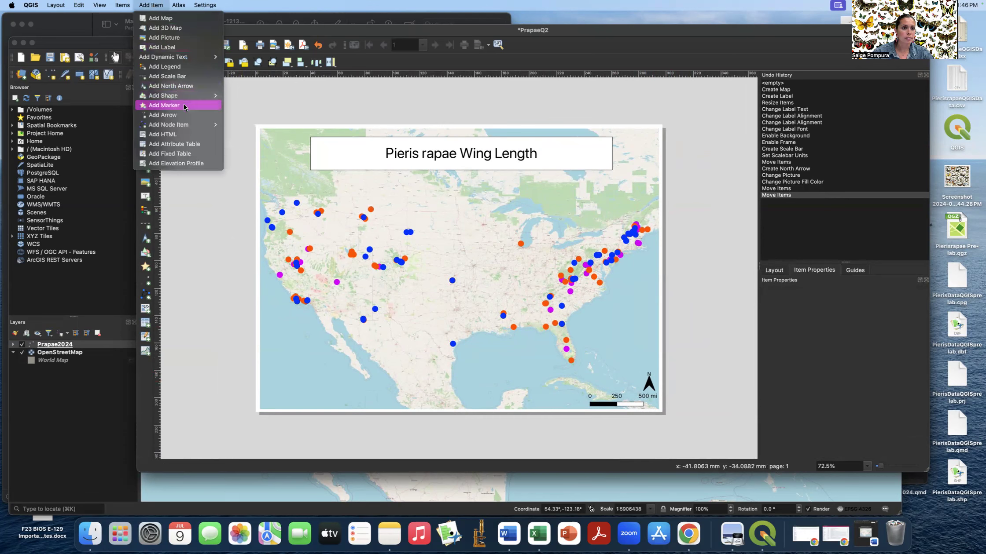
{"action": "left_click", "coordinate": [183, 66]}
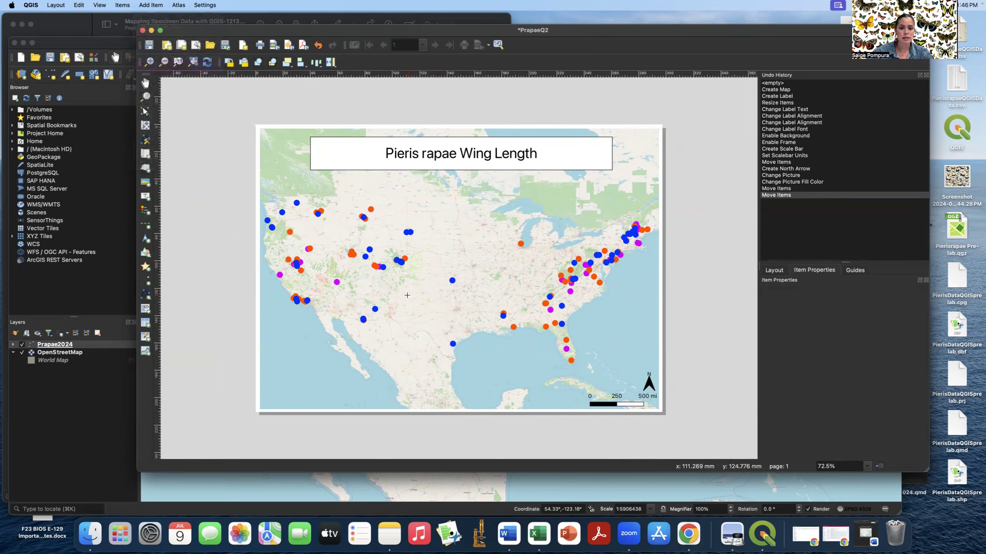
{"action": "left_click_drag", "start_coordinate": [269, 349], "coordinate": [341, 402]}
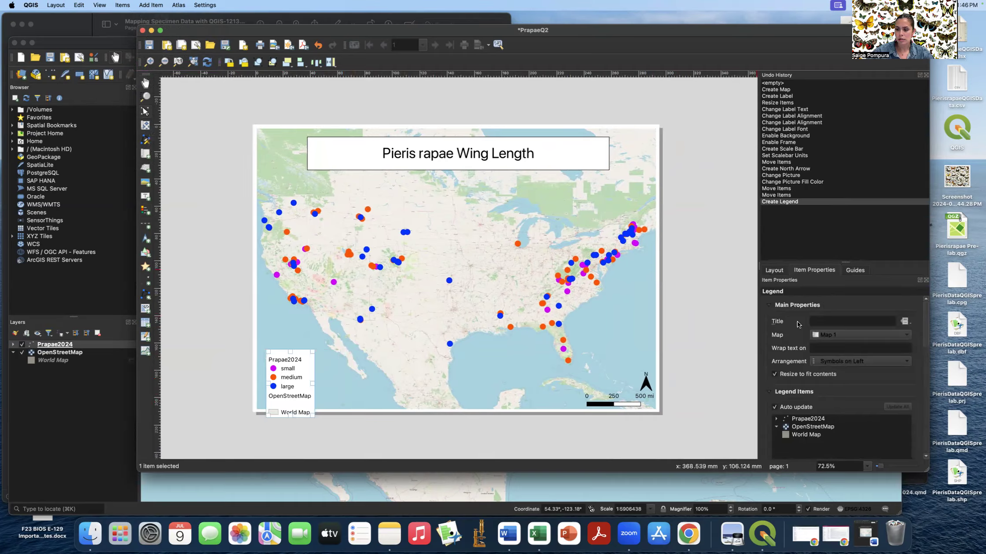
- Turn off legend auto-update and remove the World Map and OpenStreetMap entries
{"action": "scroll", "coordinate": [799, 324], "scroll_direction": "down", "scroll_amount": 5}
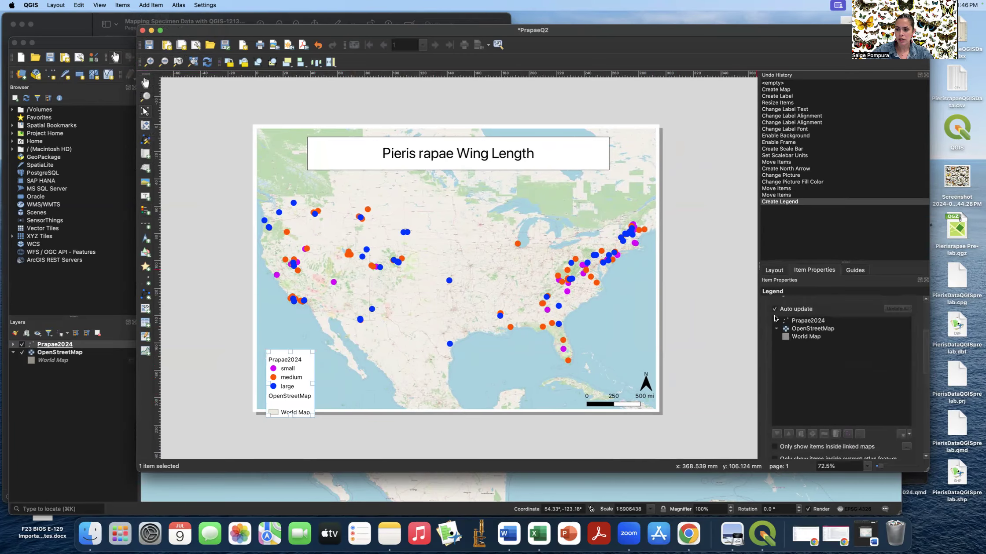
{"action": "left_click", "coordinate": [775, 309]}
{"action": "scroll", "coordinate": [818, 347], "scroll_direction": "down", "scroll_amount": 1}
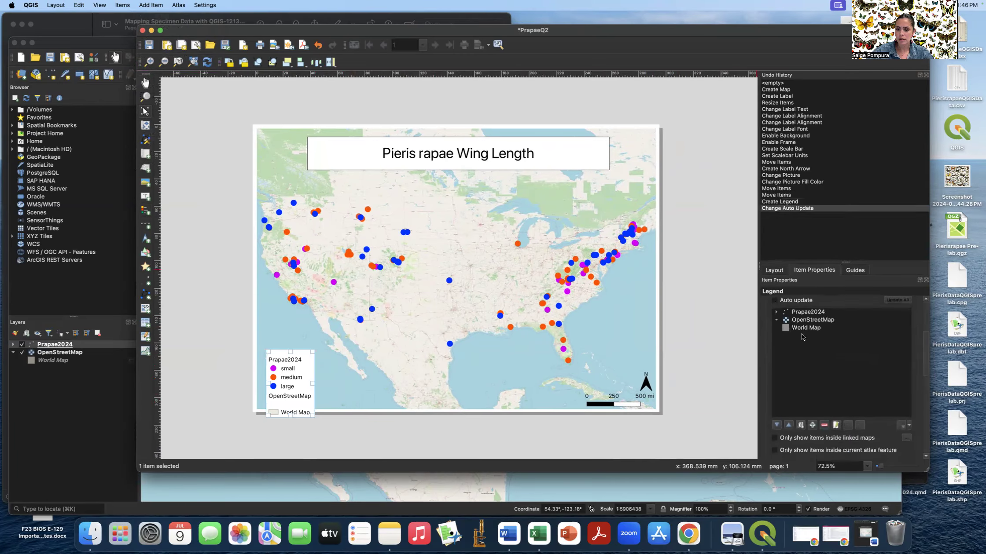
{"action": "left_click", "coordinate": [800, 328]}
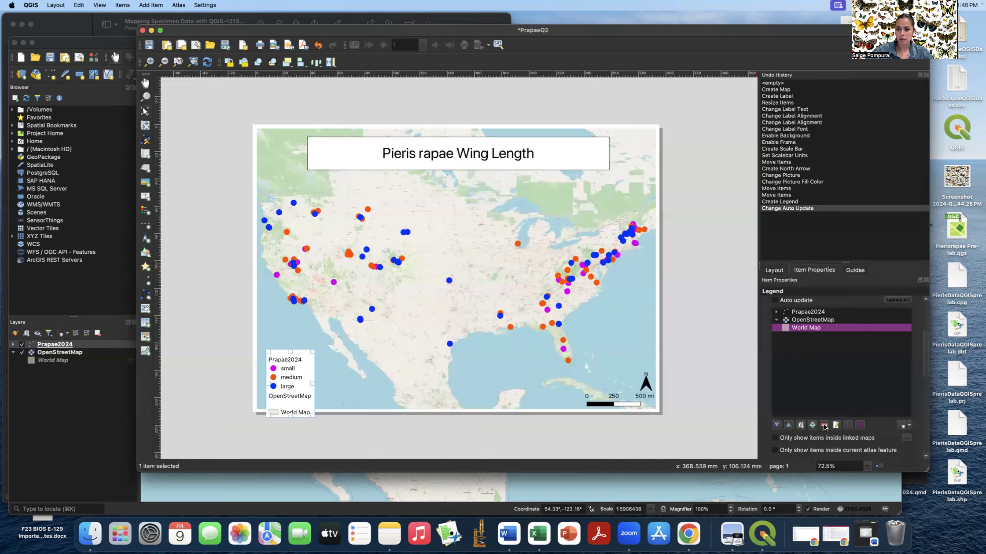
{"action": "left_click", "coordinate": [824, 426]}
{"action": "left_click", "coordinate": [812, 321]}
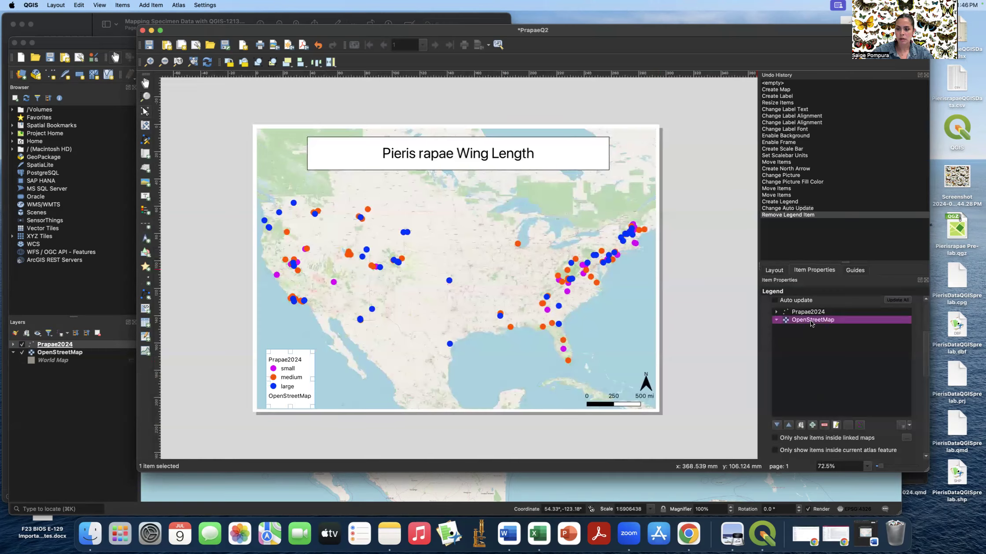
{"action": "left_click", "coordinate": [824, 425]}
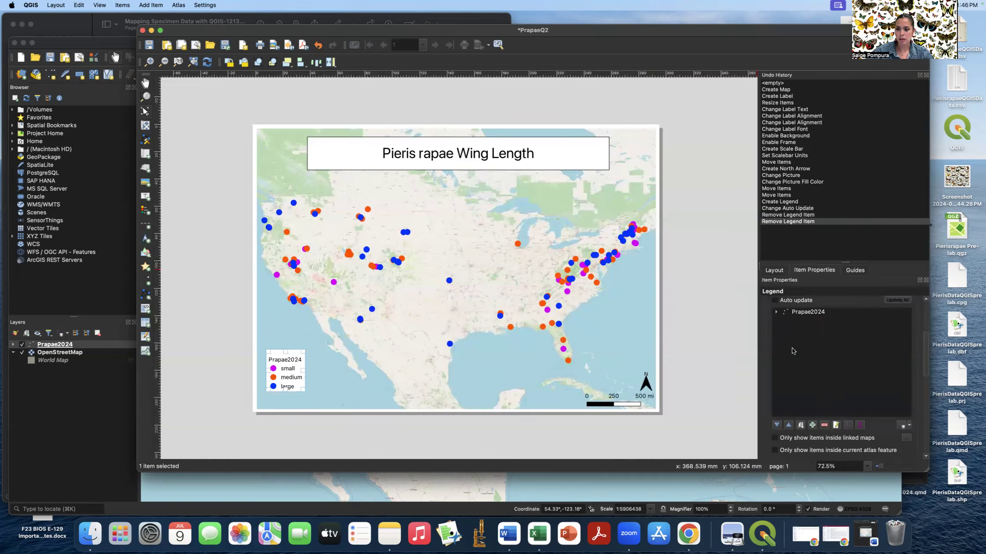
- Rename the Prapae2024 legend entry to 'Wing Length' and move the legend slightly lower
{"action": "left_click", "coordinate": [777, 312]}
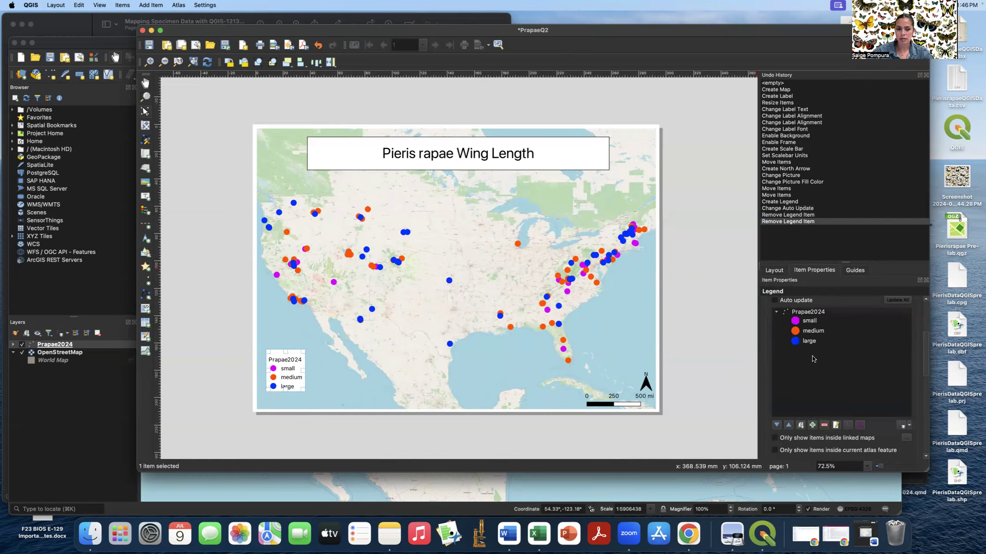
{"action": "double_click", "coordinate": [814, 314]}
{"action": "left_click_drag", "start_coordinate": [808, 317], "coordinate": [763, 317]}
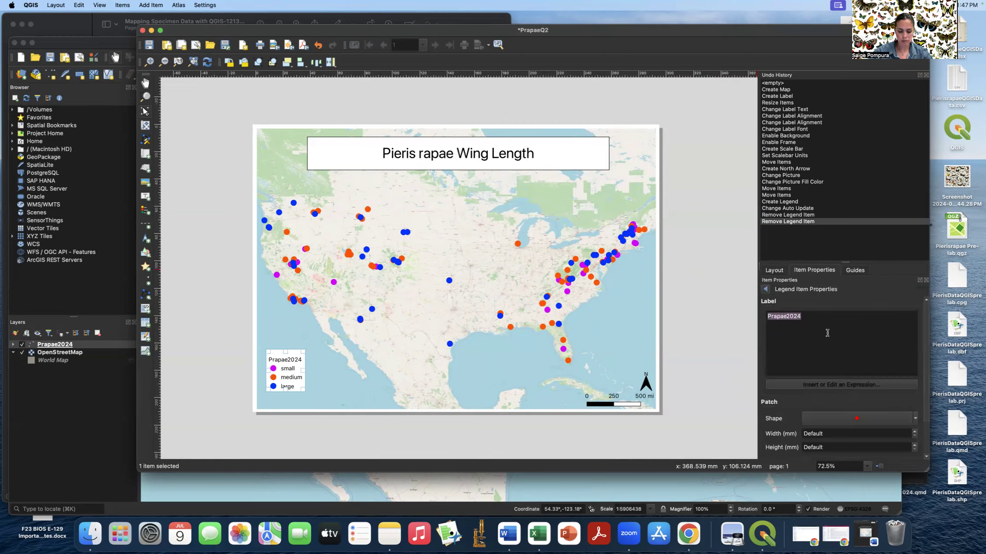
{"action": "type", "text": "Wing Le"}
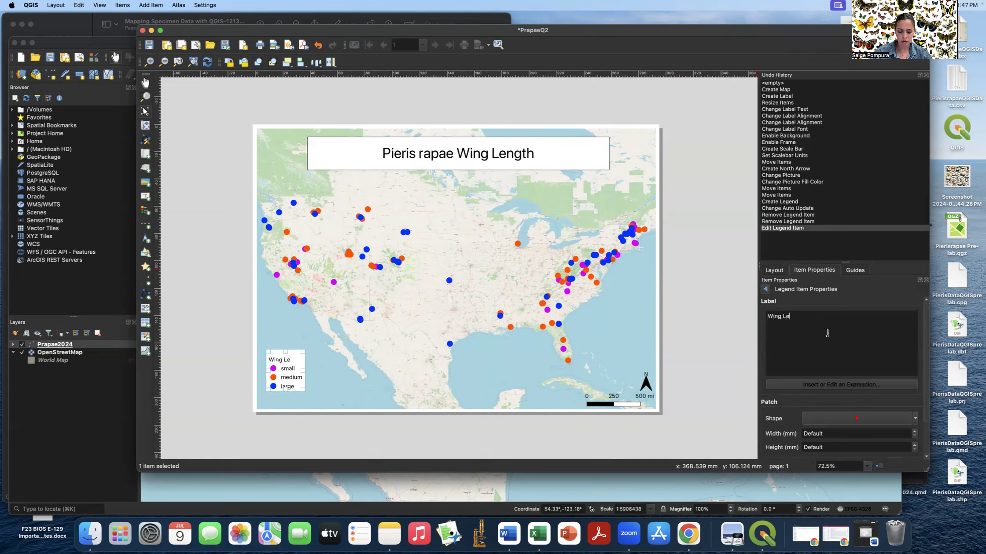
{"action": "type", "text": "ngth"}
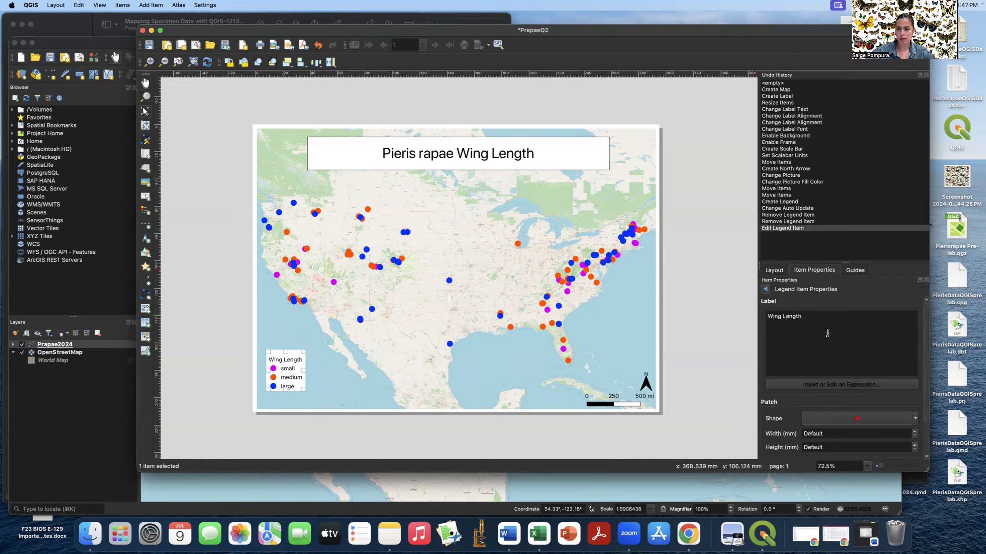
{"action": "left_click", "coordinate": [766, 290]}
{"action": "left_click", "coordinate": [719, 328]}
{"action": "left_click_drag", "start_coordinate": [288, 368], "coordinate": [283, 380]}
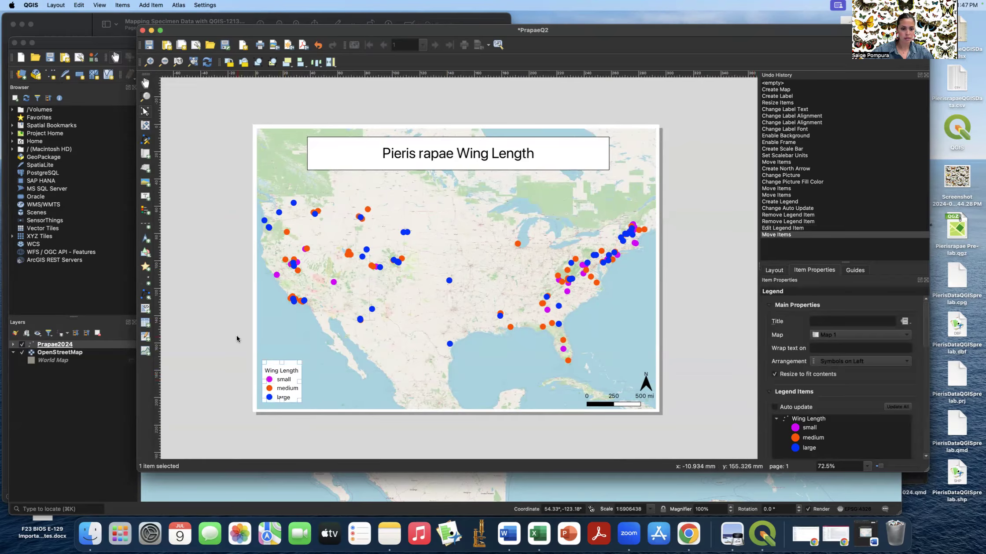
{"action": "left_click", "coordinate": [227, 332]}
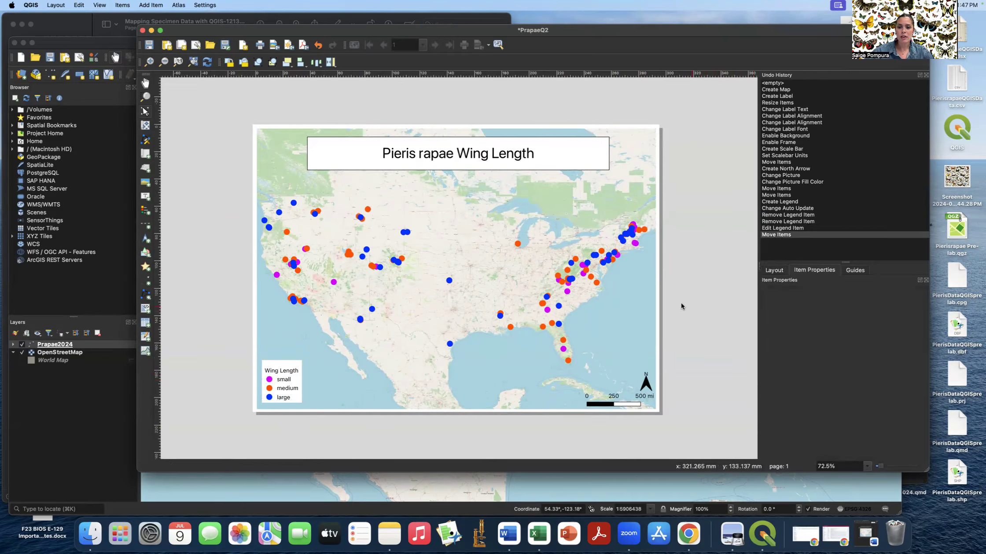
- Edit the Prapae2024 small-category symbol, keeping size 4 and applying the dot white preset
{"action": "left_click", "coordinate": [100, 364]}
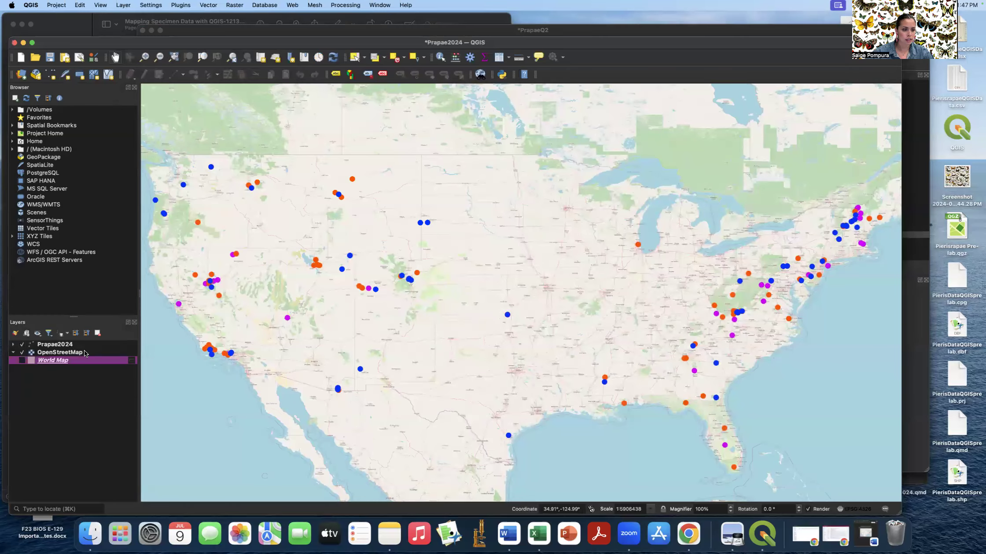
{"action": "left_click", "coordinate": [65, 344]}
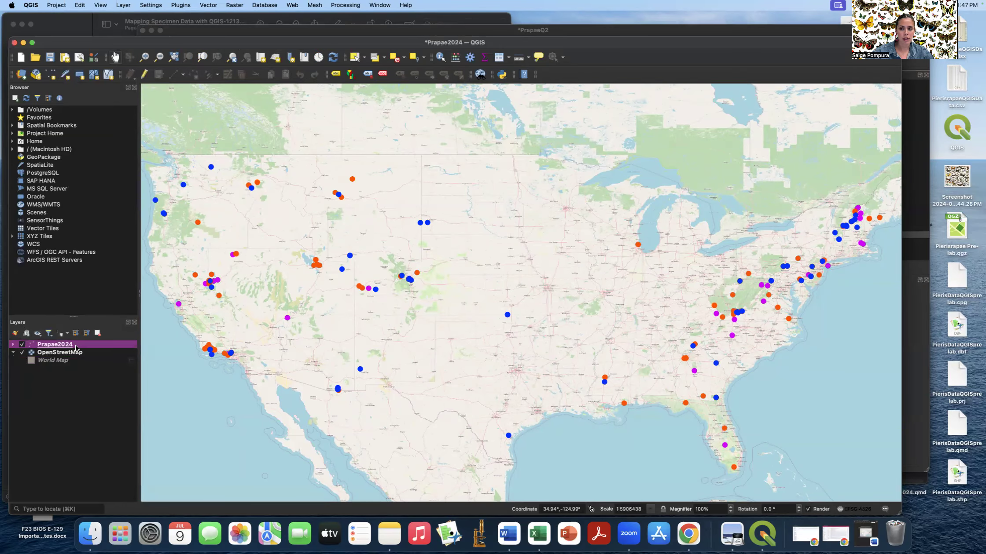
{"action": "left_click", "coordinate": [15, 334]}
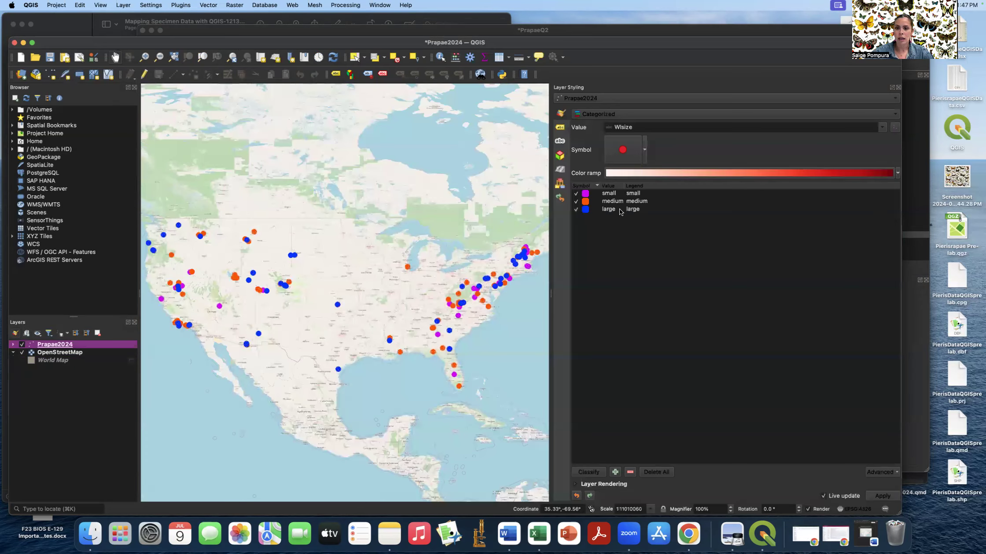
{"action": "double_click", "coordinate": [586, 195]}
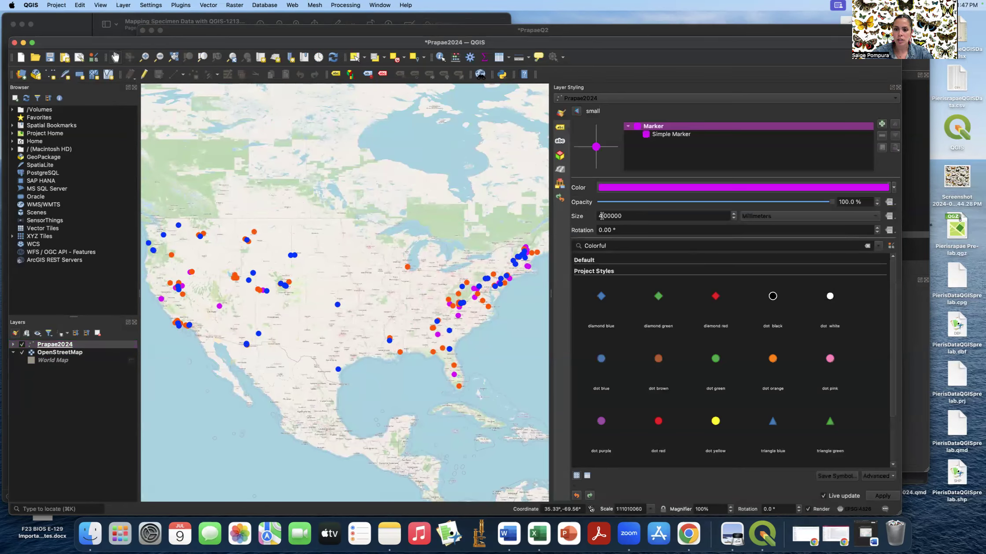
{"action": "left_click", "coordinate": [733, 219]}
{"action": "left_click", "coordinate": [734, 219]}
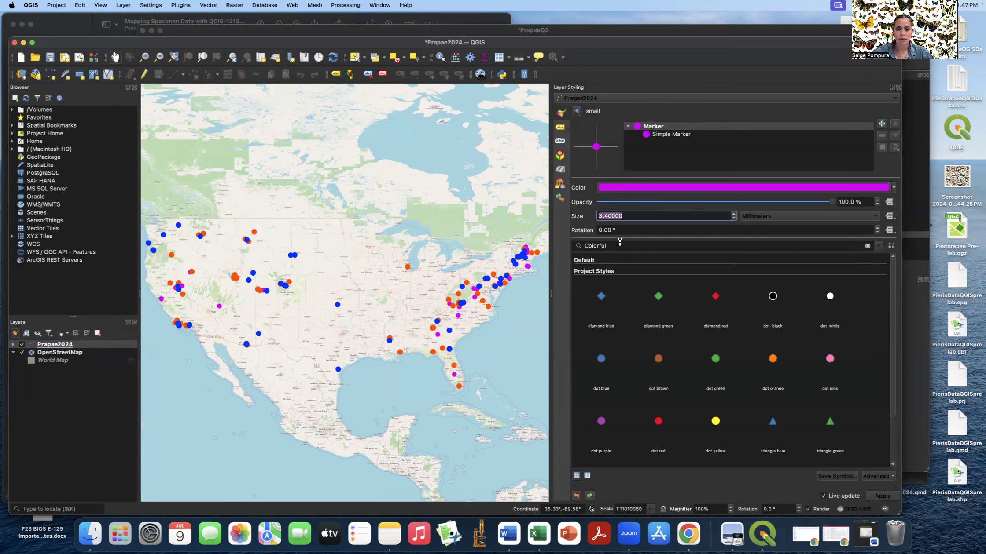
{"action": "left_click", "coordinate": [734, 214]}
{"action": "left_click", "coordinate": [734, 214]}
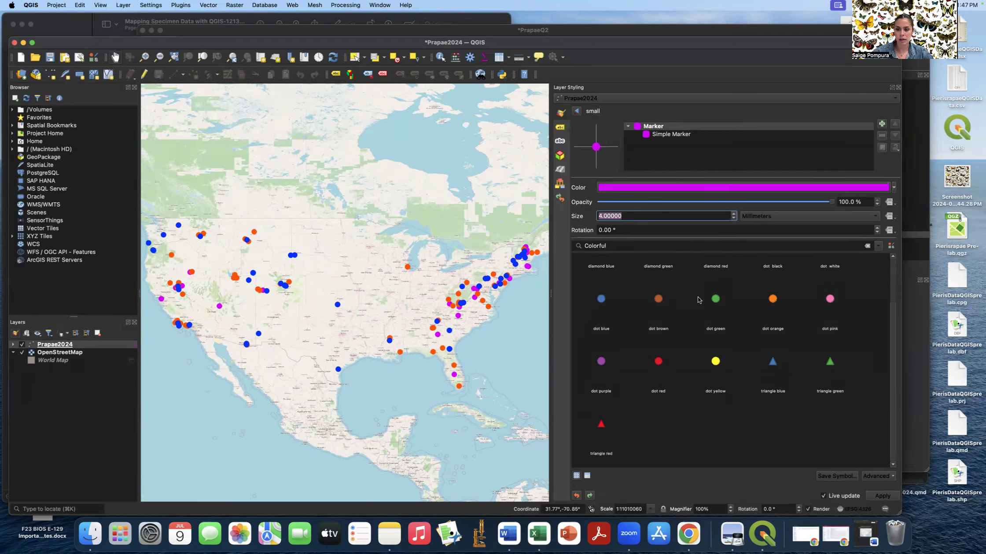
{"action": "left_click", "coordinate": [657, 298]}
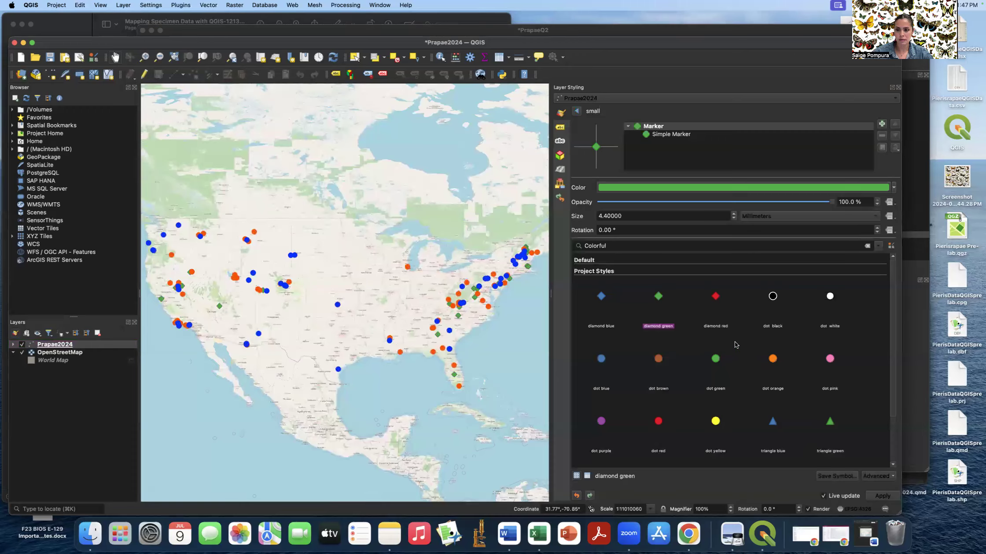
{"action": "left_click", "coordinate": [830, 297]}
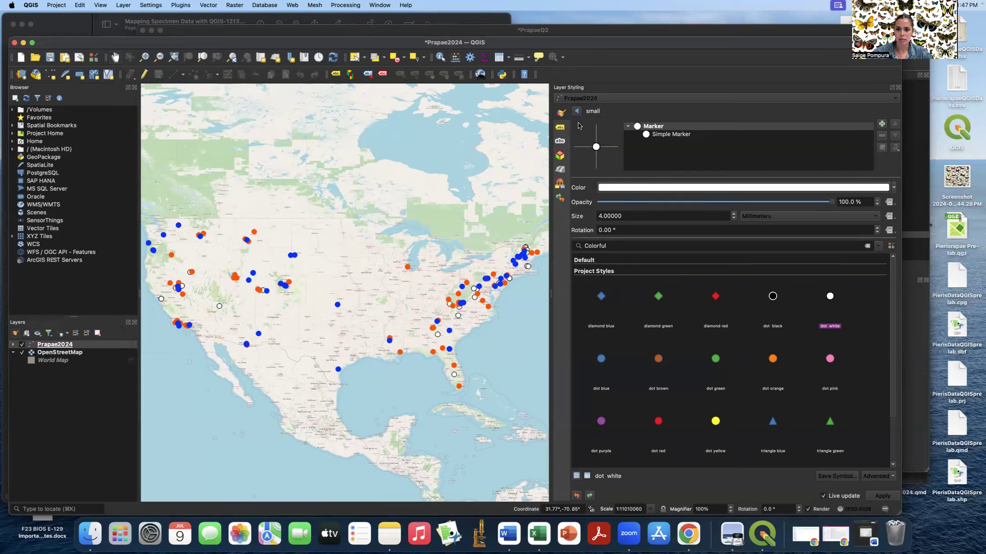
- Give the small points a magenta fill and purple outline, then close the styling panel
{"action": "left_click", "coordinate": [628, 187]}
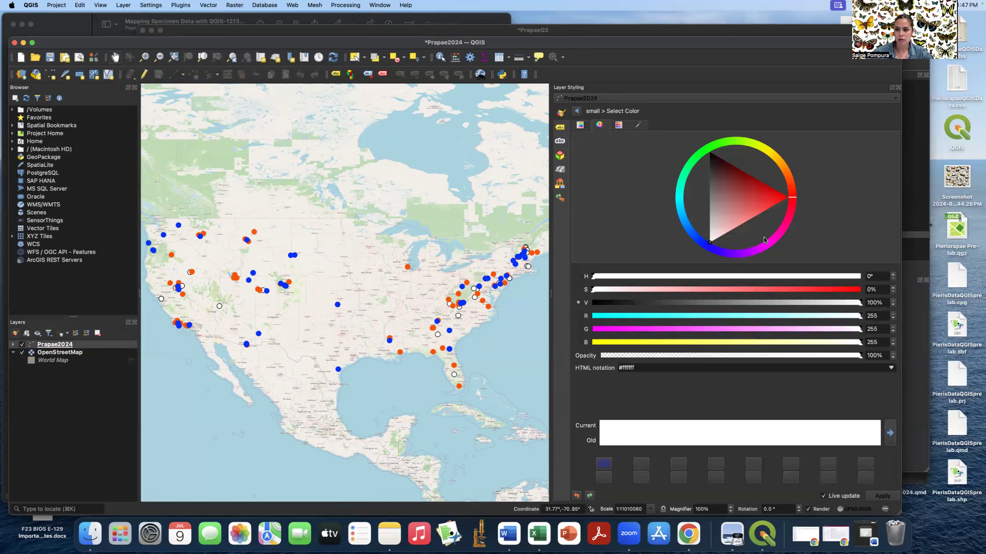
{"action": "left_click", "coordinate": [750, 252]}
{"action": "left_click", "coordinate": [752, 243]}
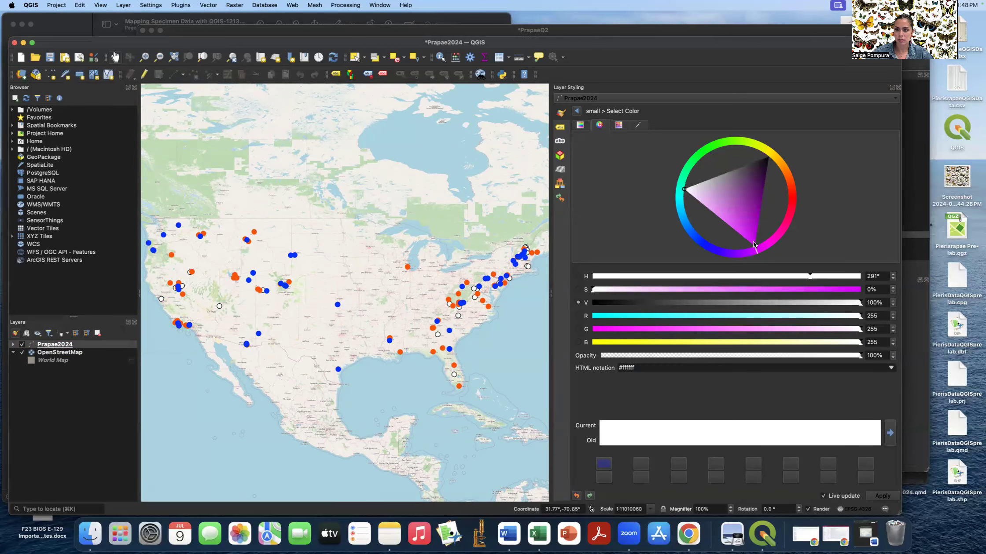
{"action": "left_click", "coordinate": [576, 111]}
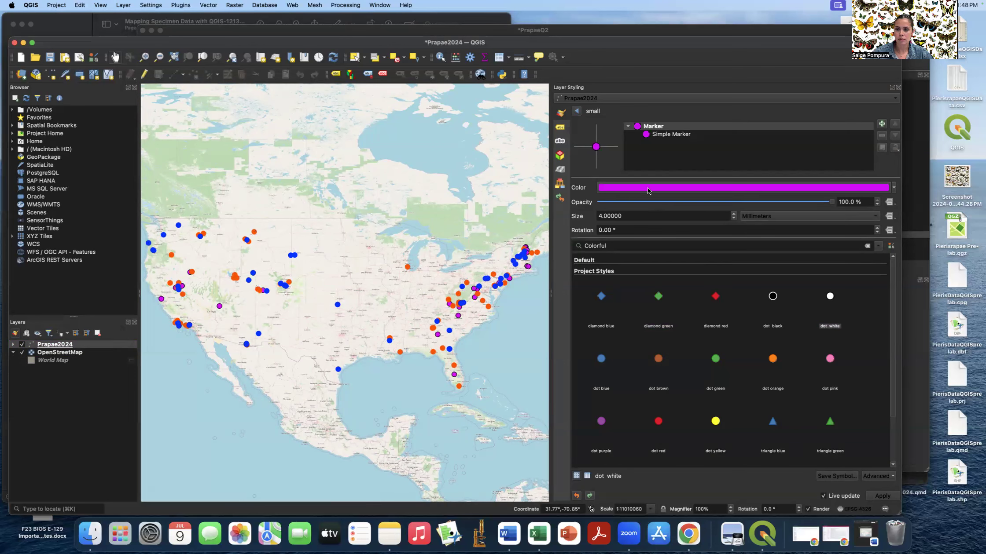
{"action": "left_click", "coordinate": [660, 136]}
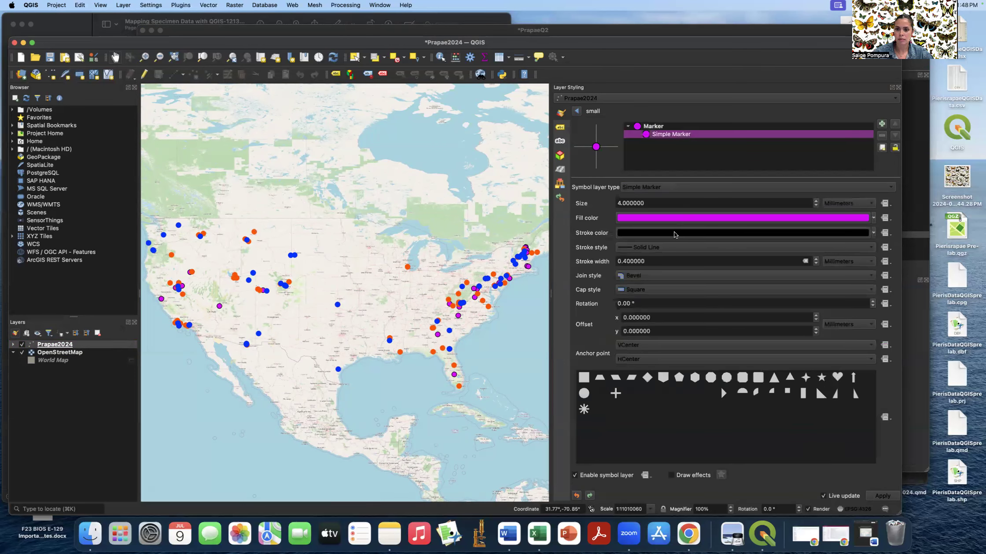
{"action": "left_click", "coordinate": [676, 232]}
{"action": "left_click", "coordinate": [751, 252]}
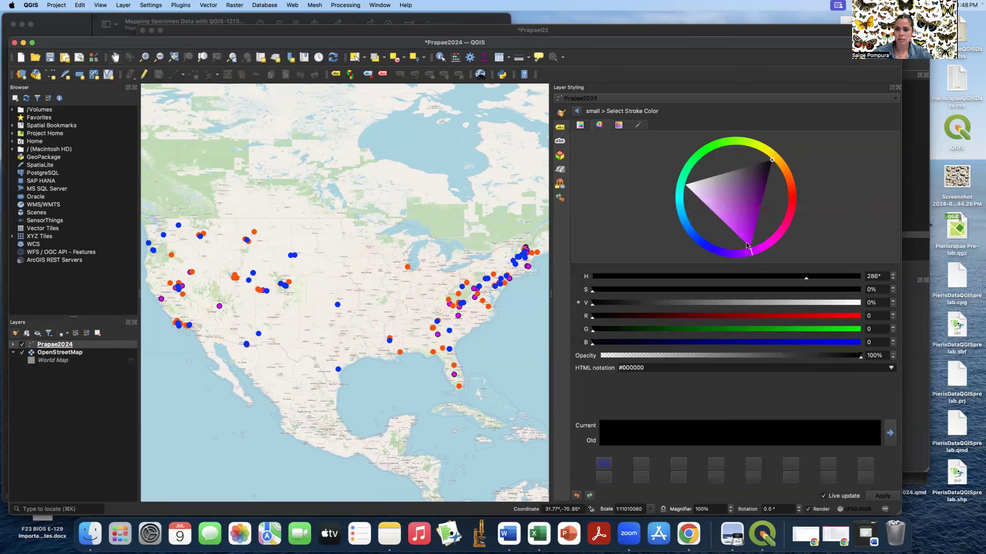
{"action": "left_click", "coordinate": [749, 242]}
{"action": "left_click", "coordinate": [576, 110]}
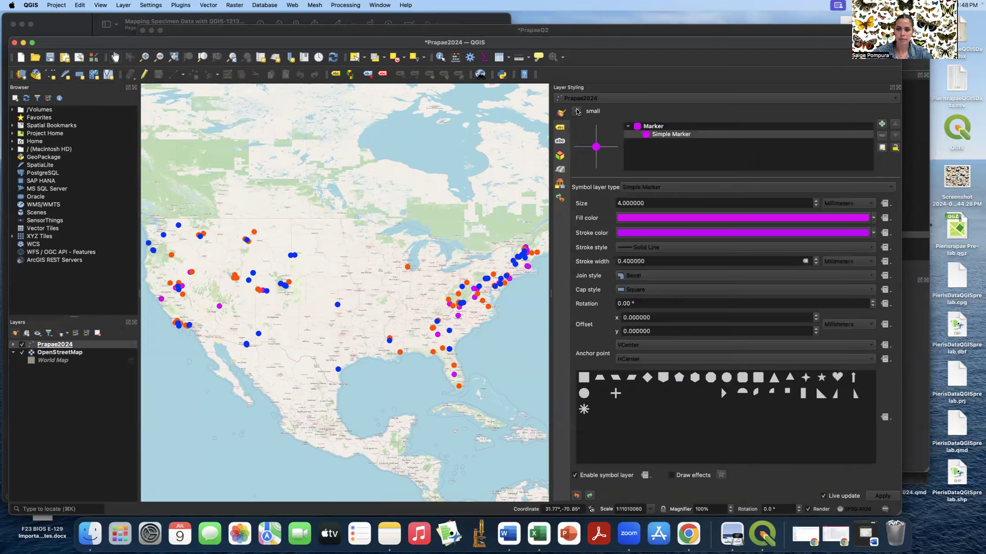
{"action": "left_click", "coordinate": [898, 88]}
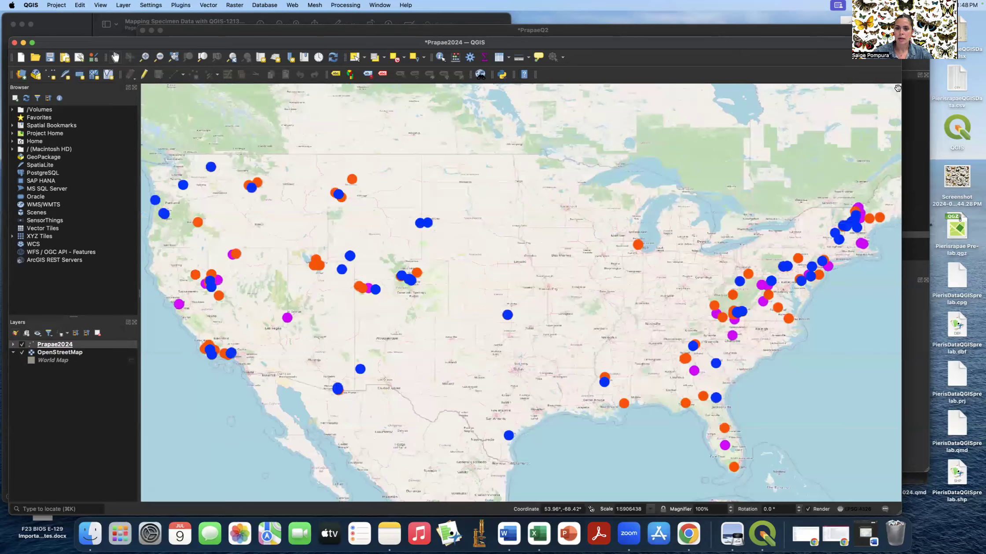
- Nudge the north arrow slightly up and left in the PrapaeQ2 layout
{"action": "left_click", "coordinate": [572, 30]}
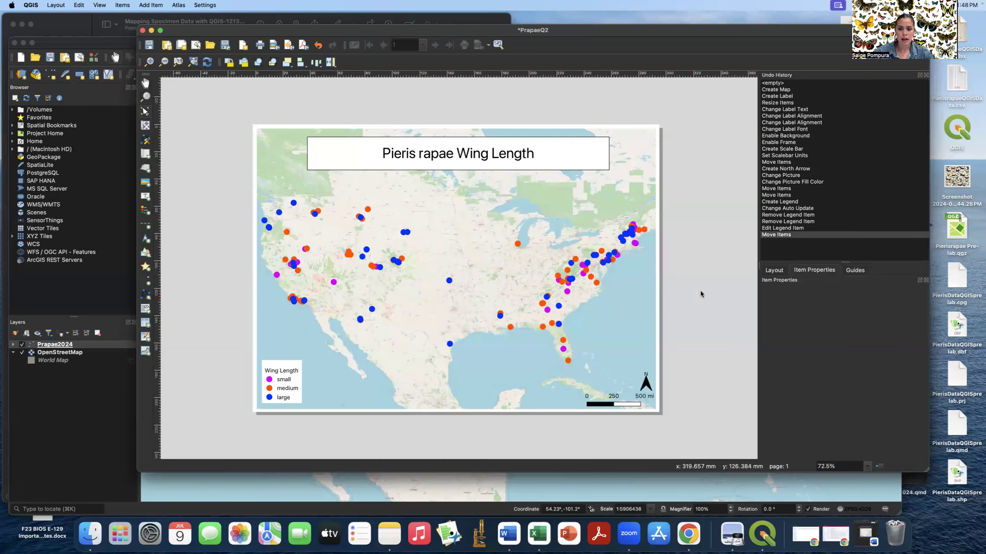
{"action": "left_click_drag", "start_coordinate": [647, 387], "coordinate": [630, 365]}
{"action": "left_click", "coordinate": [686, 361]}
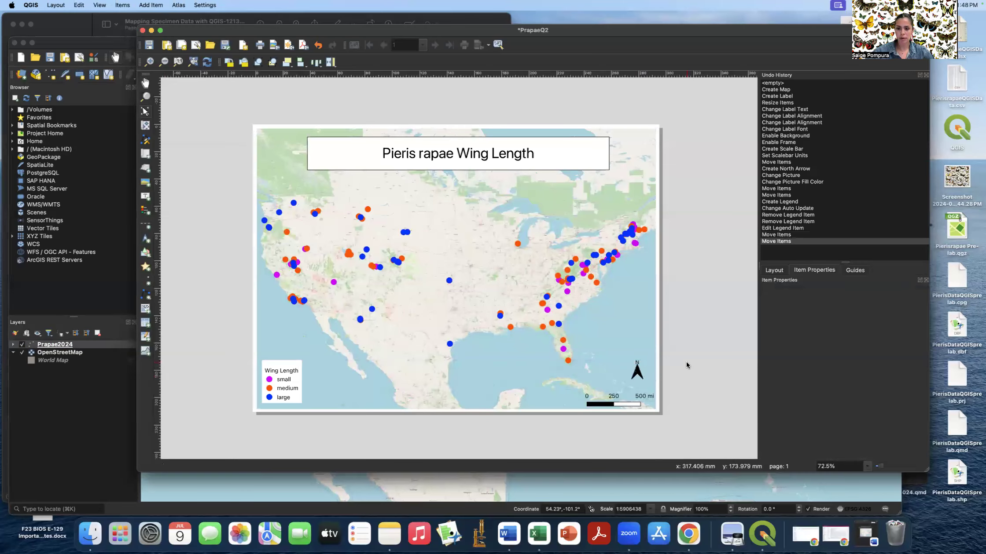
- Export the layout as PrapaeQ2.jpg on the Desktop at 300 dpi
{"action": "left_click", "coordinate": [53, 5]}
{"action": "left_click", "coordinate": [80, 144]}
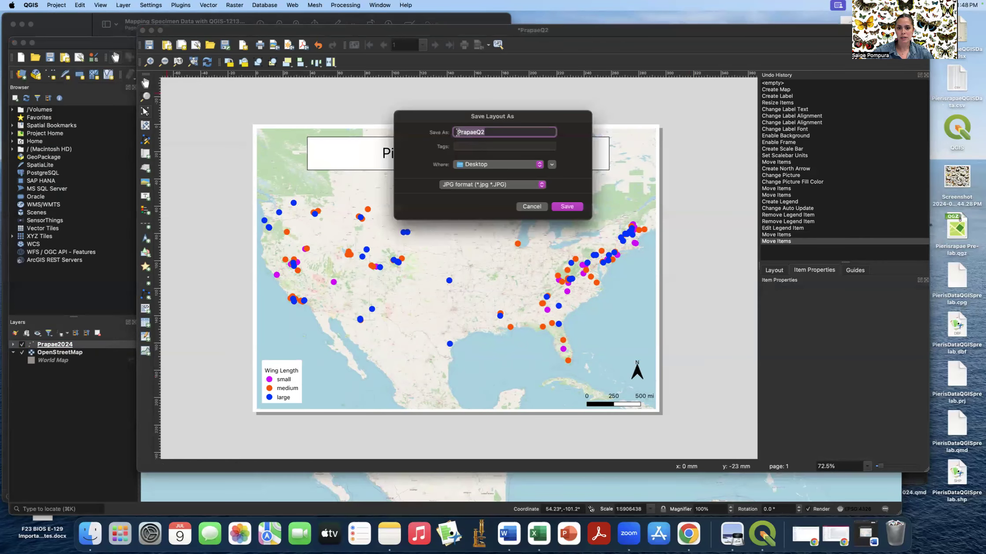
{"action": "left_click", "coordinate": [557, 207]}
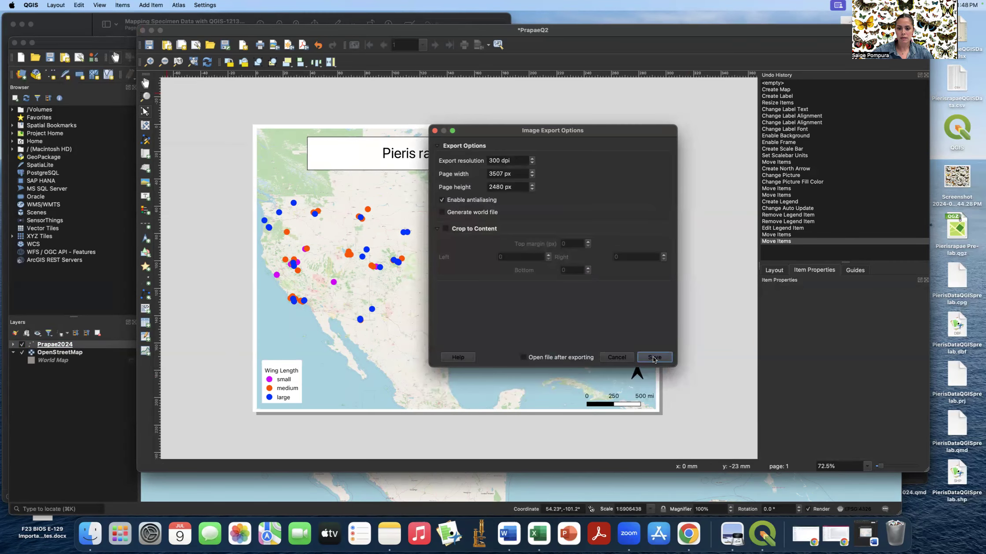
{"action": "left_click", "coordinate": [653, 359]}
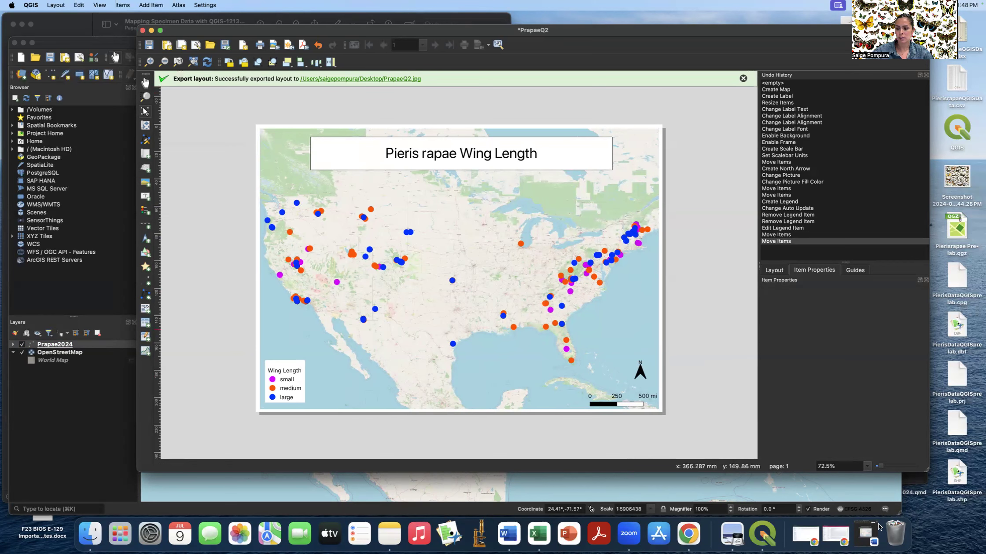
- Insert PrapaeQ2.jpg below Question #2 in Word and shrink it to about 5.23 × 3.7 inches
{"action": "left_click", "coordinate": [865, 536]}
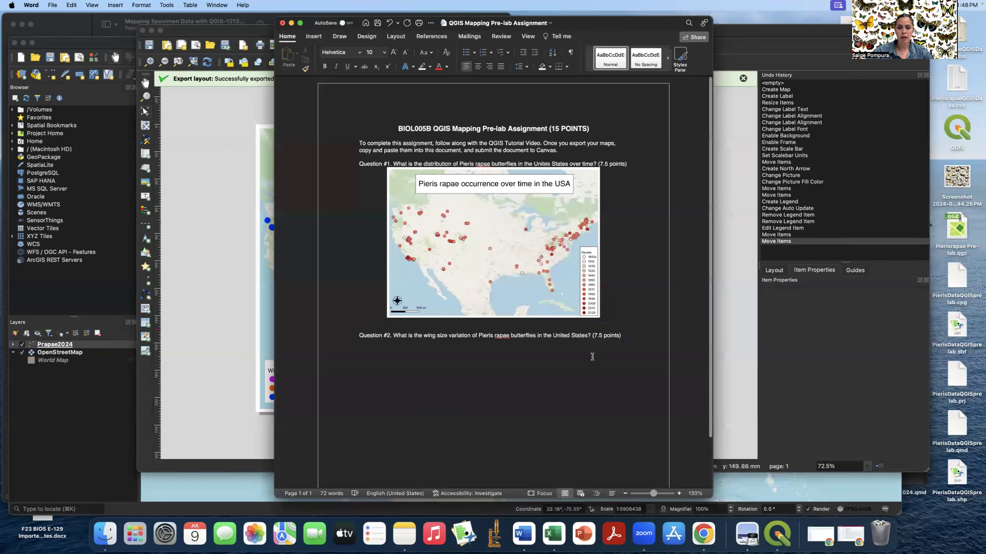
{"action": "left_click", "coordinate": [623, 341]}
{"action": "left_click", "coordinate": [313, 36]}
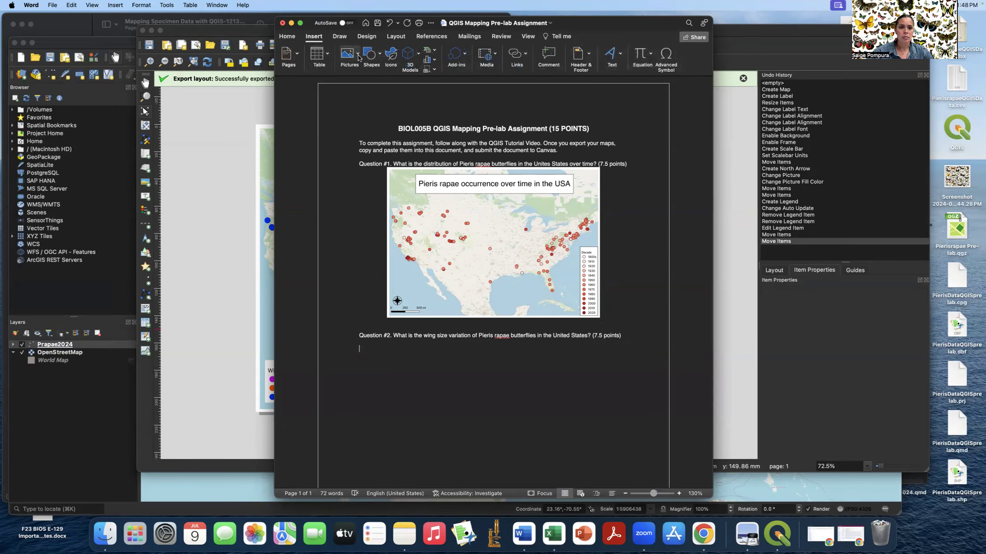
{"action": "left_click", "coordinate": [348, 53]}
{"action": "left_click", "coordinate": [376, 79]}
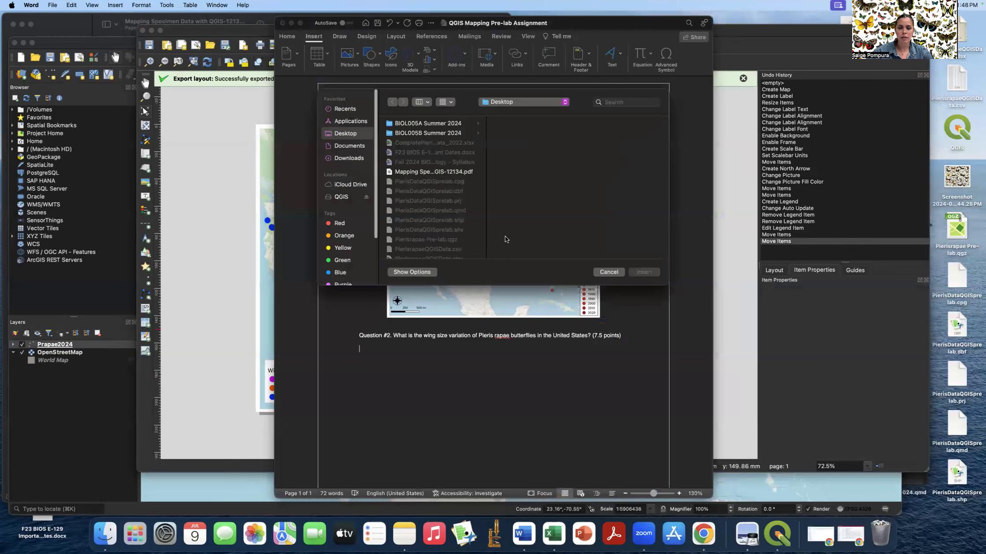
{"action": "scroll", "coordinate": [434, 212], "scroll_direction": "down", "scroll_amount": 10}
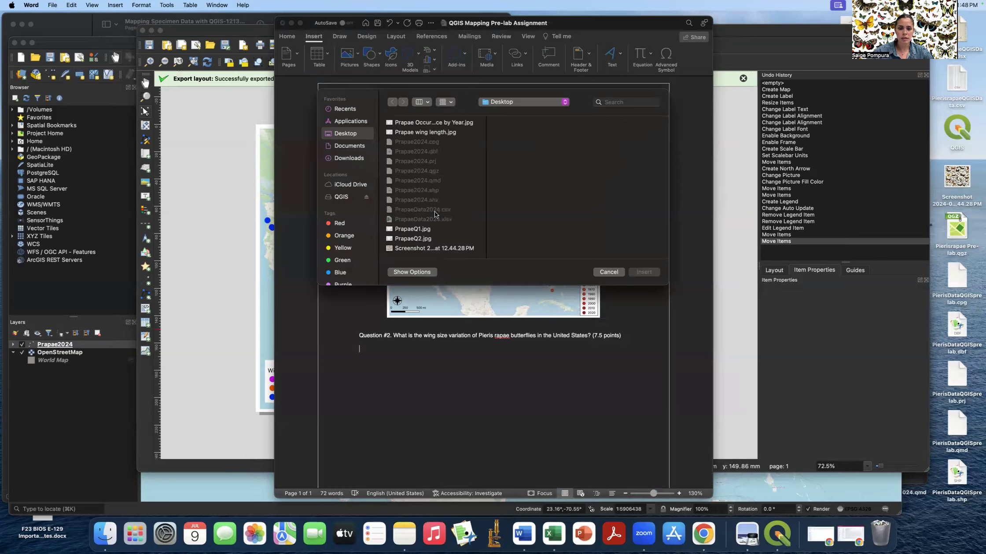
{"action": "left_click", "coordinate": [412, 240]}
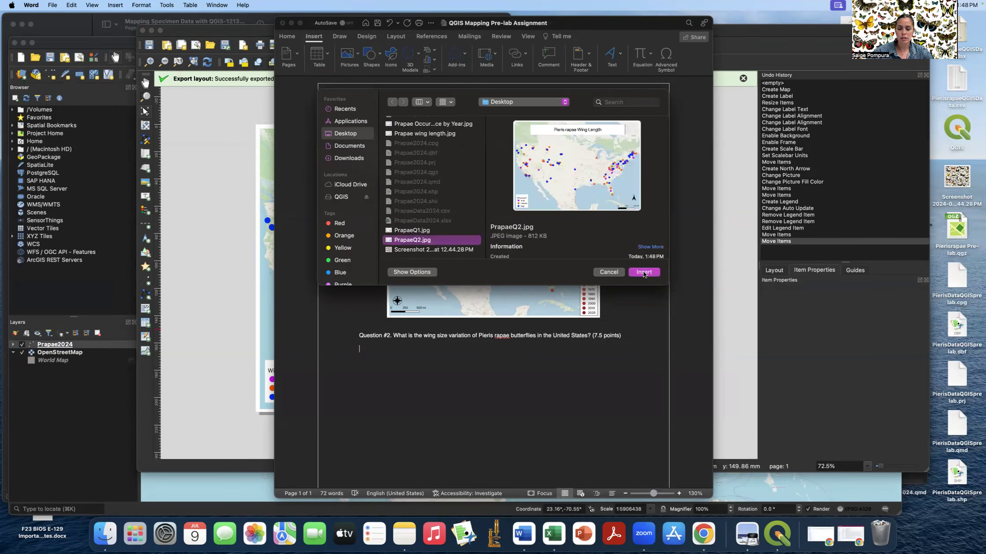
{"action": "left_click", "coordinate": [637, 273]}
{"action": "left_click_drag", "start_coordinate": [628, 371], "coordinate": [575, 332]}
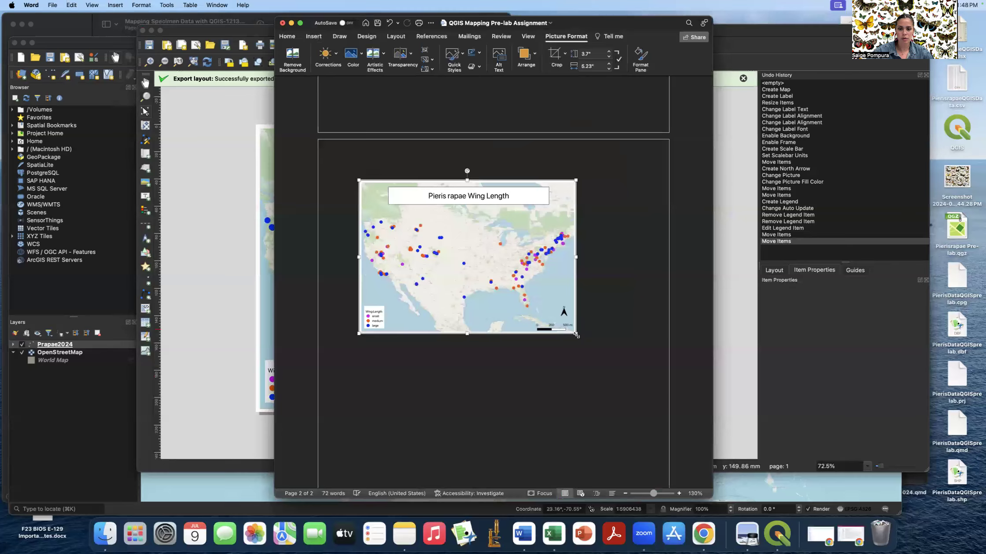
{"action": "scroll", "coordinate": [584, 291], "scroll_direction": "up", "scroll_amount": 3}
{"action": "scroll", "coordinate": [585, 297], "scroll_direction": "up", "scroll_amount": 10}
- Shrink the first occurrence map slightly and centre the wing-length map on the page
{"action": "left_click", "coordinate": [599, 291]}
{"action": "left_click_drag", "start_coordinate": [596, 290], "coordinate": [588, 284]}
{"action": "left_click", "coordinate": [530, 345]}
{"action": "left_click", "coordinate": [287, 36]}
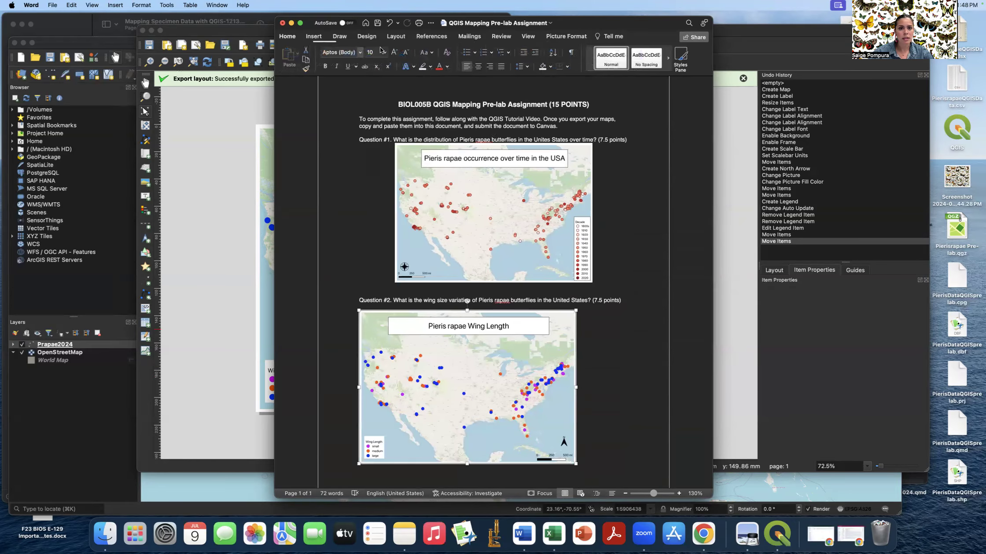
{"action": "left_click", "coordinate": [478, 68]}
{"action": "left_click", "coordinate": [617, 258]}
- Check both maps fit page one, place the cursor above Question #2, and minimize Word
{"action": "scroll", "coordinate": [615, 330], "scroll_direction": "down", "scroll_amount": 2}
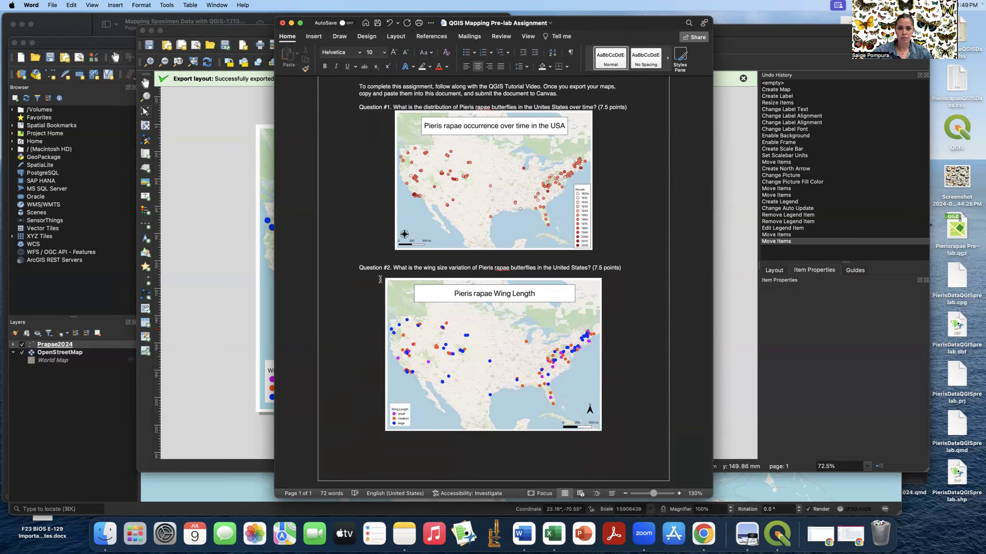
{"action": "scroll", "coordinate": [634, 265], "scroll_direction": "up", "scroll_amount": 2}
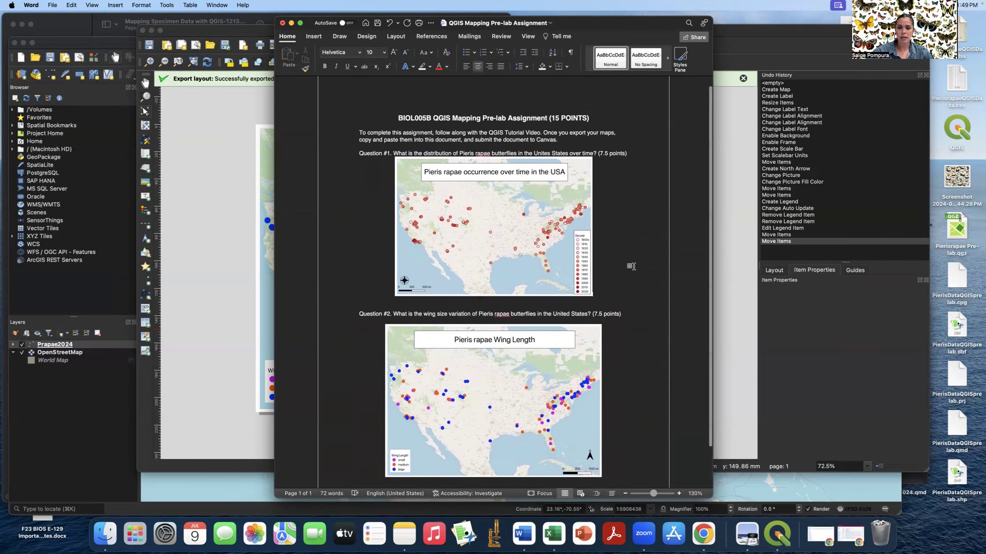
{"action": "scroll", "coordinate": [633, 266], "scroll_direction": "down", "scroll_amount": 2}
{"action": "scroll", "coordinate": [634, 266], "scroll_direction": "up", "scroll_amount": 1}
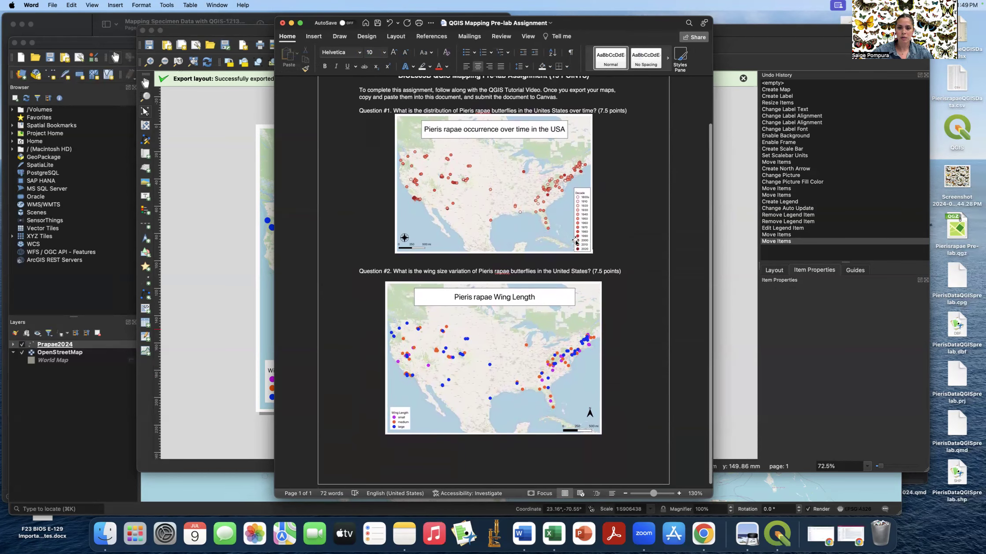
{"action": "left_click", "coordinate": [635, 266]}
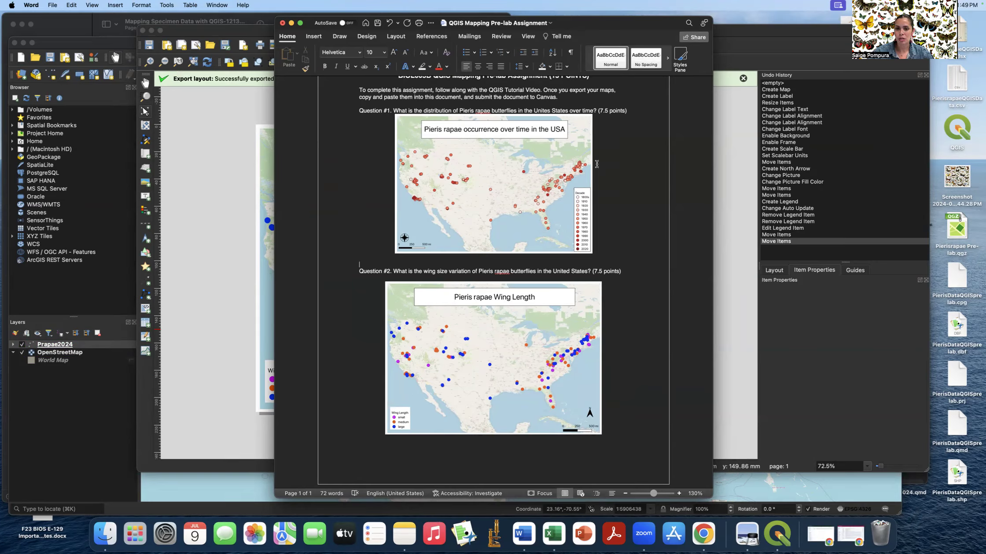
{"action": "left_click", "coordinate": [292, 23]}
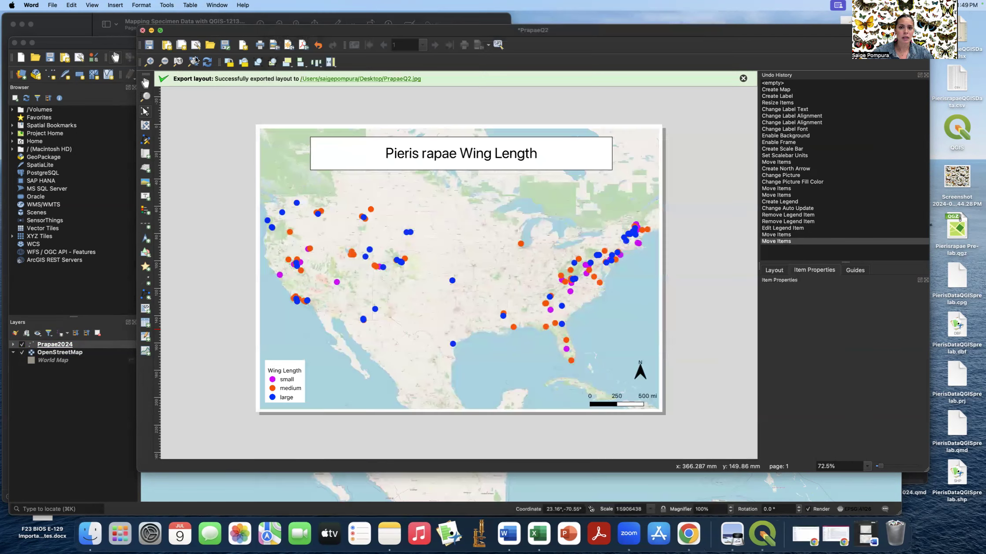